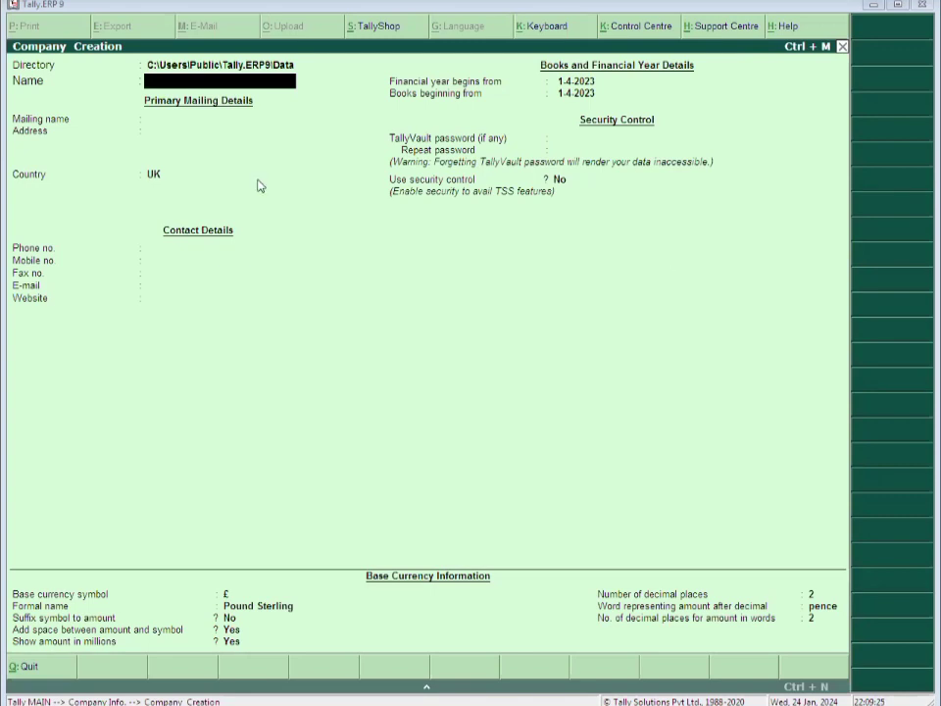
Name the company Ashok Garments House and enter its Aligarh address
text(Ashok)
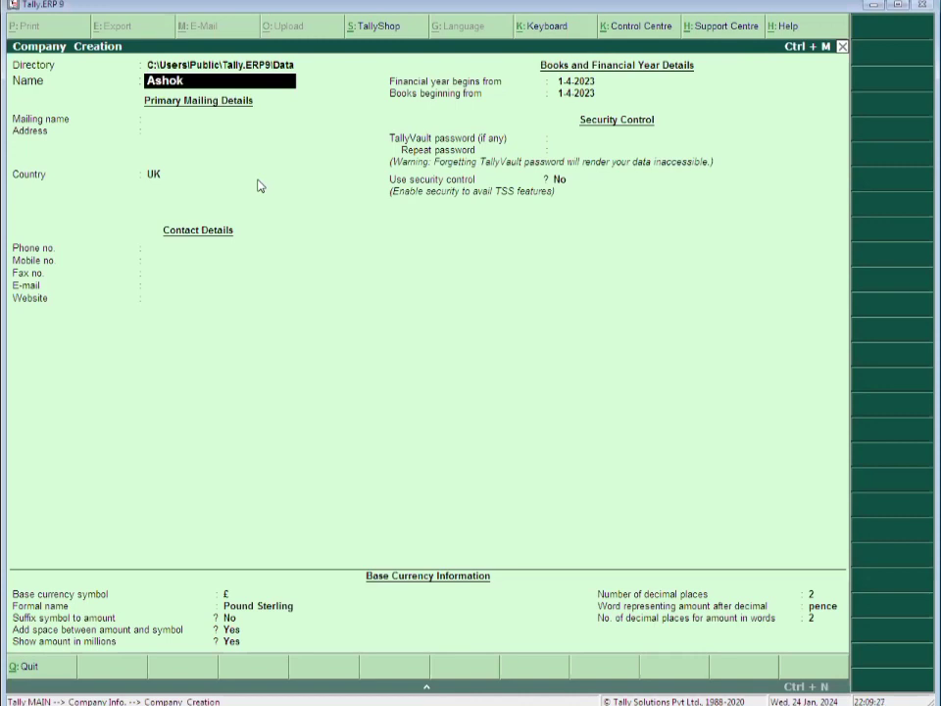
text( Garments House)
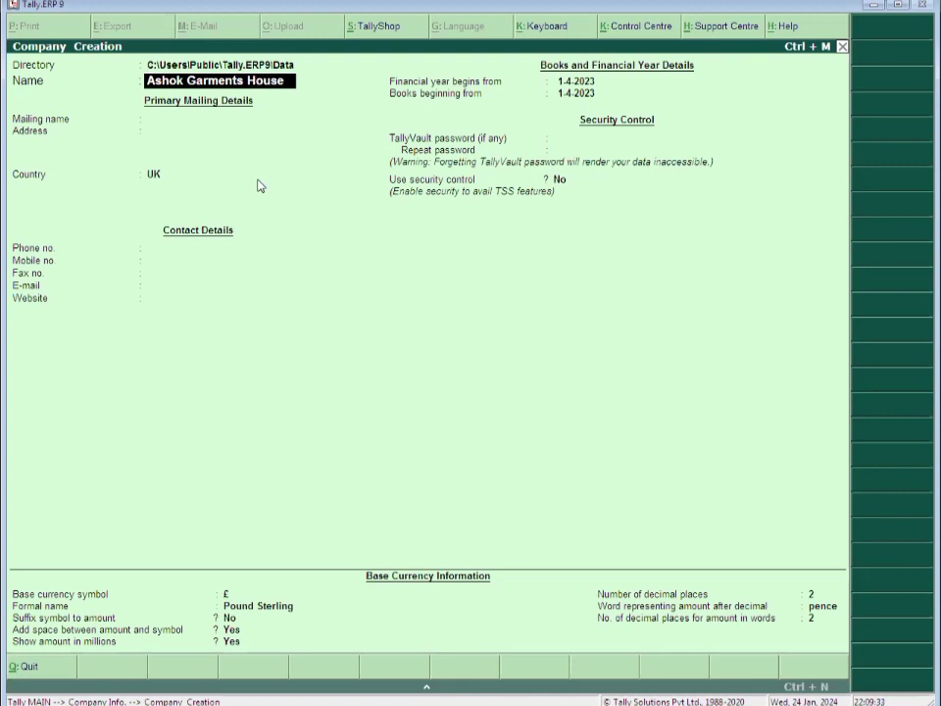
key(Return)
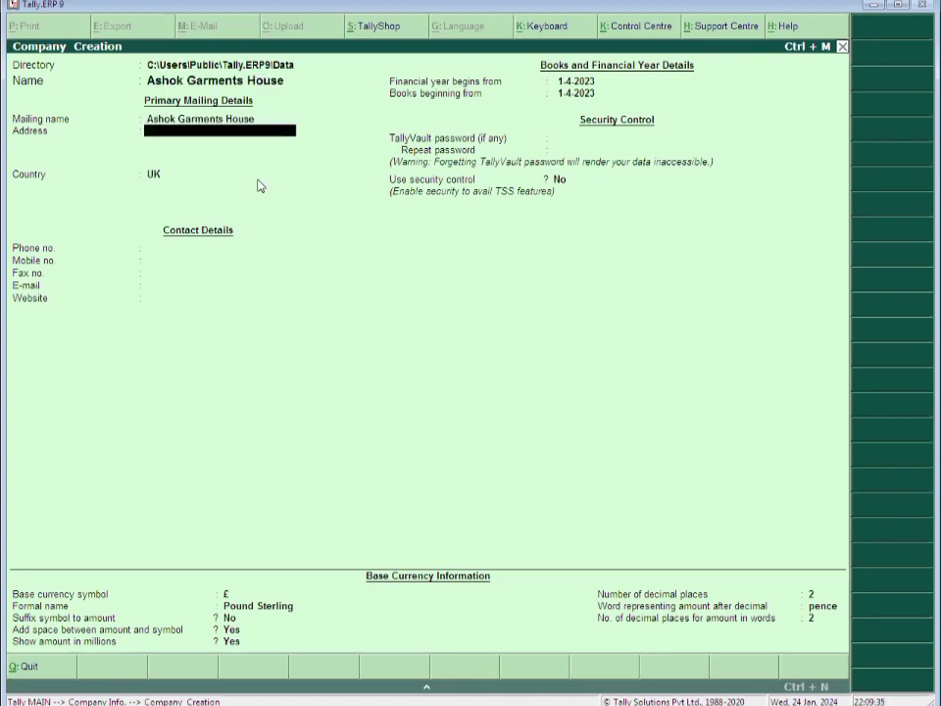
text(Piloda Road, Main Road)
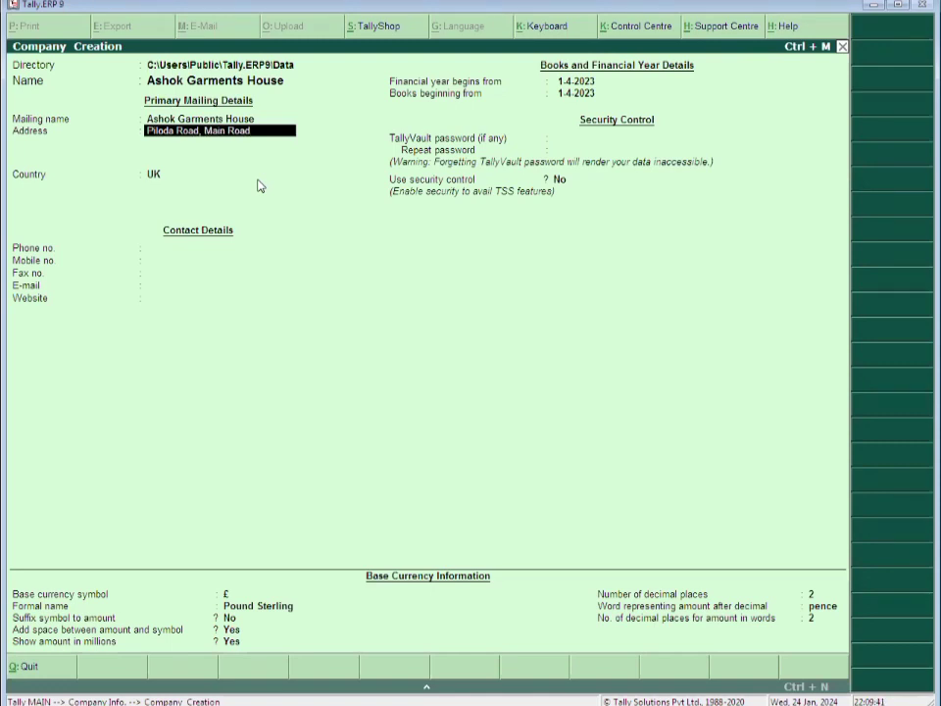
text(, a)
text(ligarh,)
key(BackSpace)
key(Return)
key(Return)
Set country India, state Uttar Pradesh and pincode 202001
text(Ut)
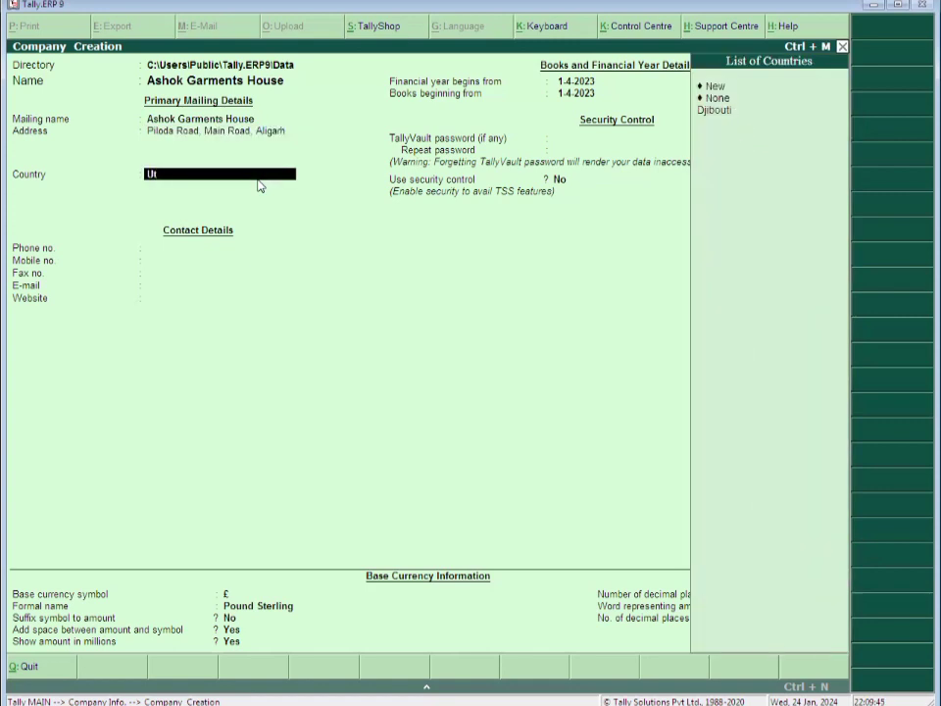
key(BackSpace)
key(BackSpace)
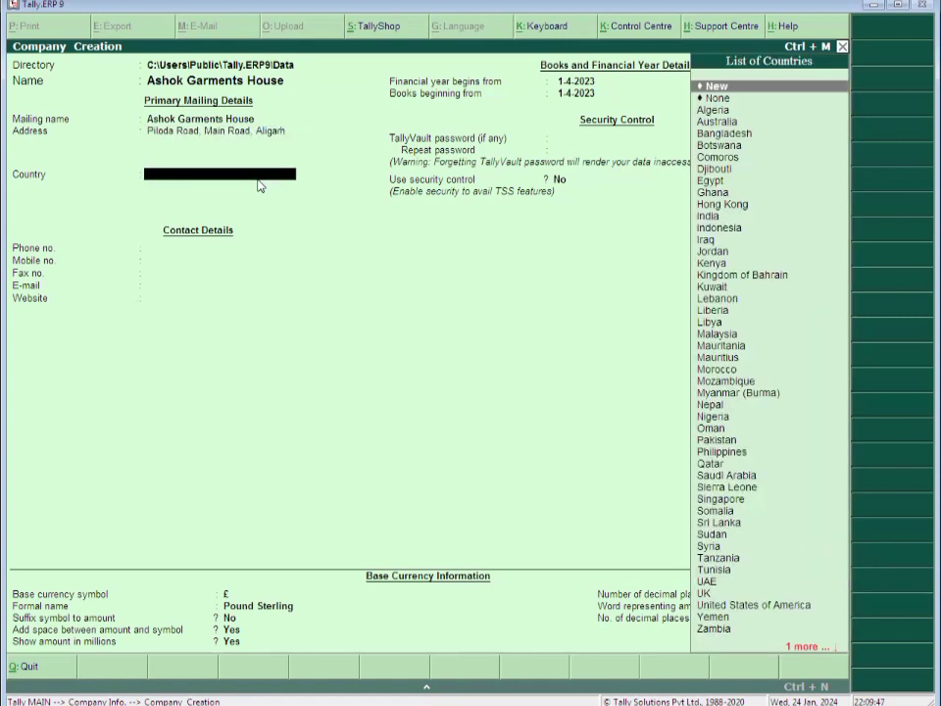
text(Indi)
key(Return)
text(Uttar)
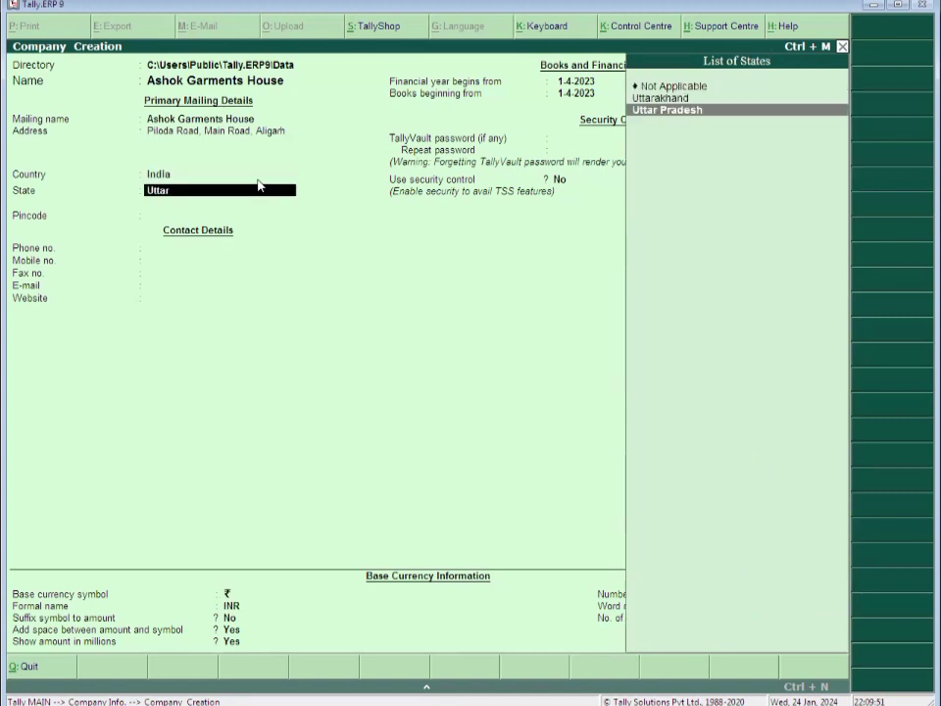
key(Return)
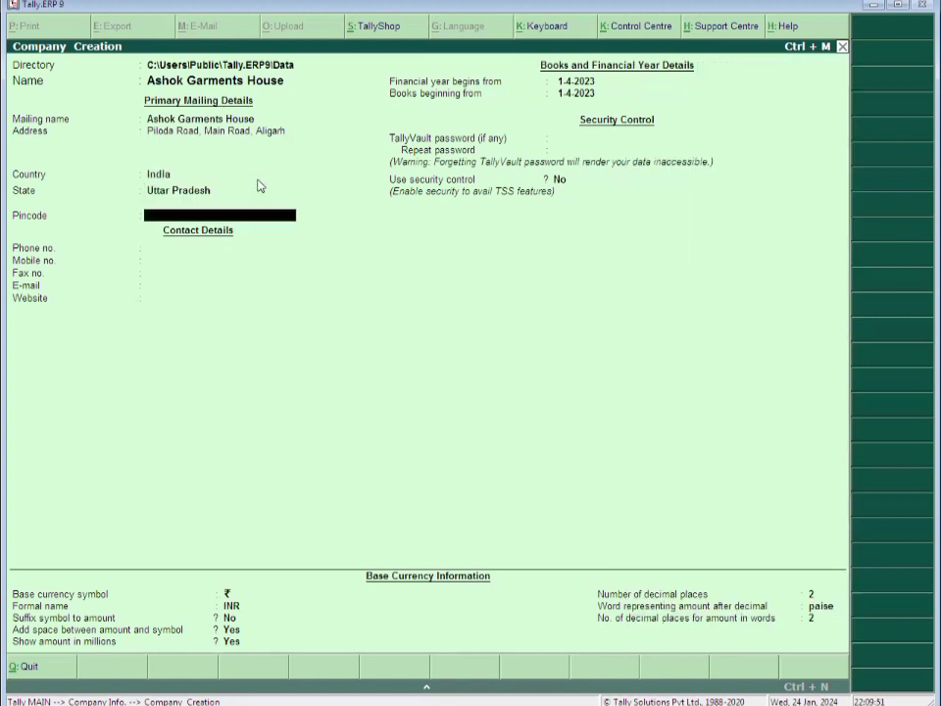
text(202001)
key(Return)
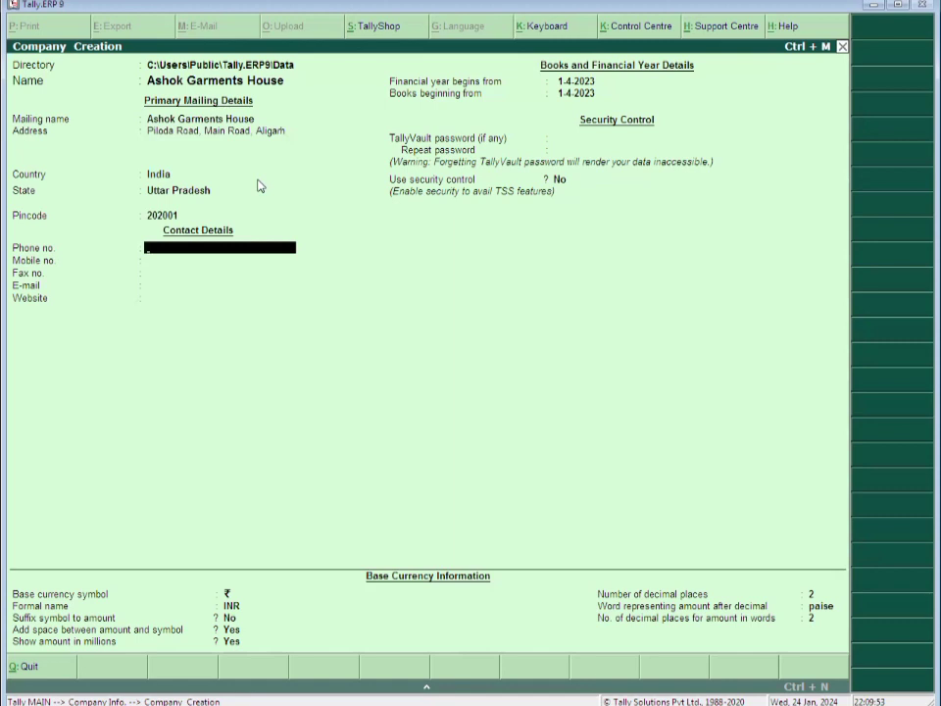
Add the company's phone and mobile numbers, keep default year and currency, and save
text(*************)
key(Return)
text(*)
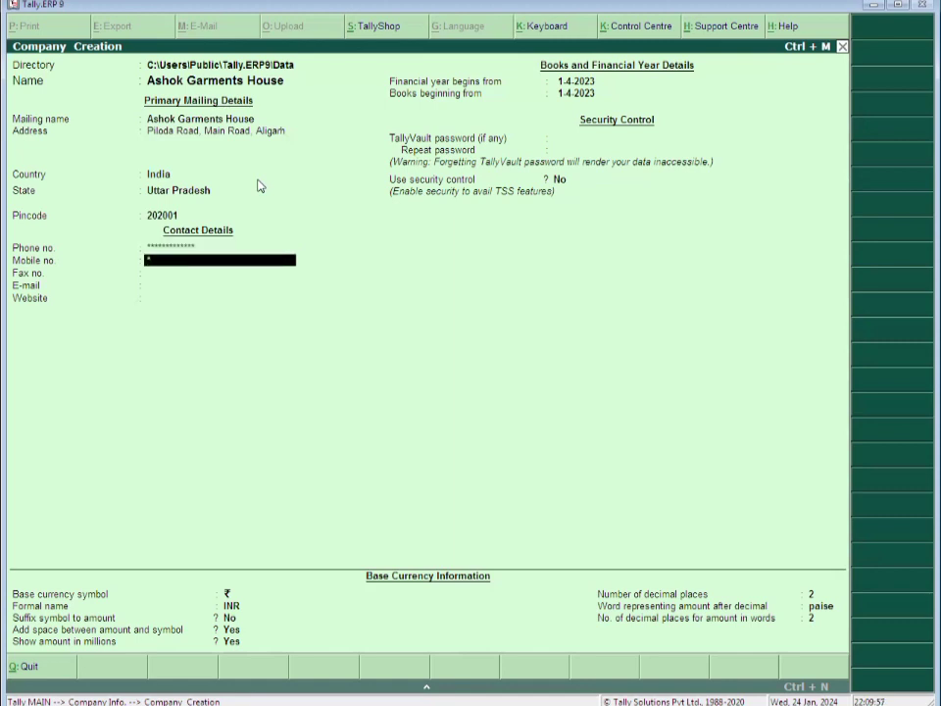
text(***********)
key(Return)
key(Return)
key(Return)
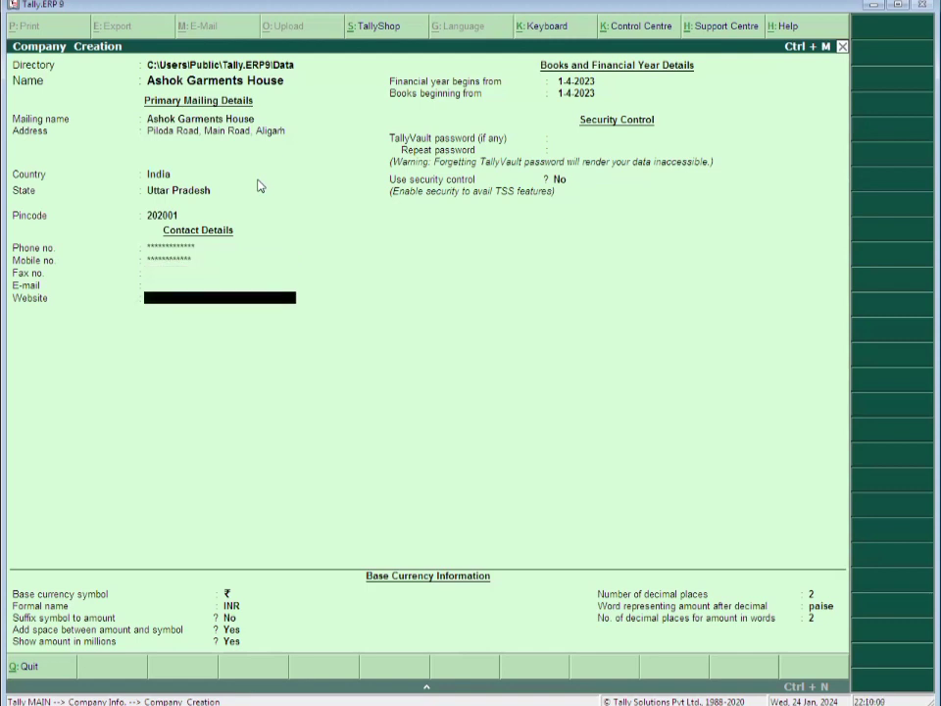
key(Return)
key(Return)
key(Return)
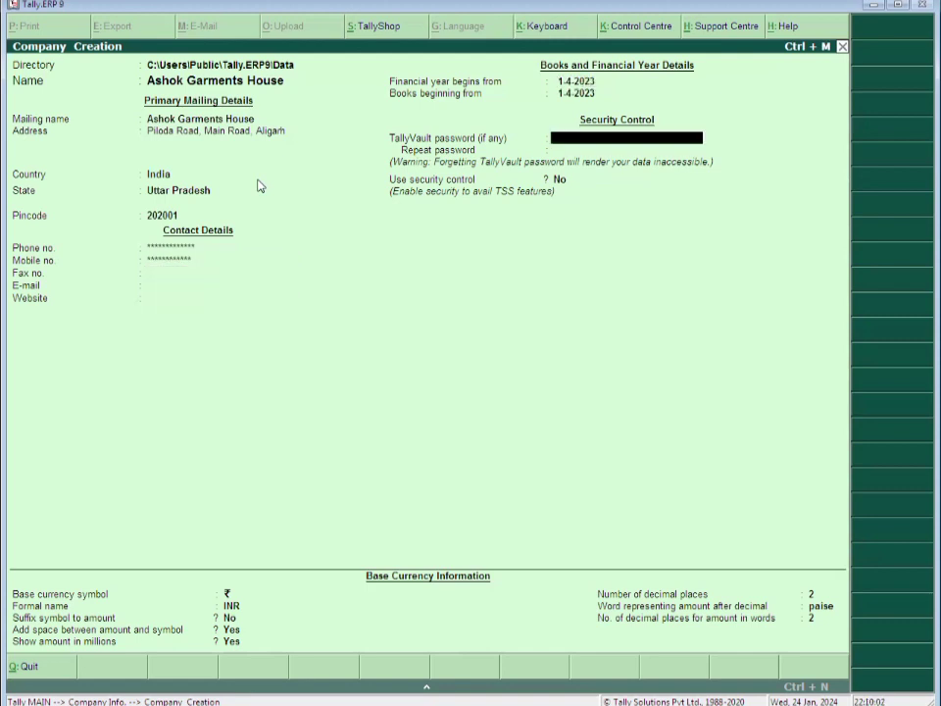
key(Return)
key(Return)
key(Return)
key(Return)
key(Return)
key(Return)
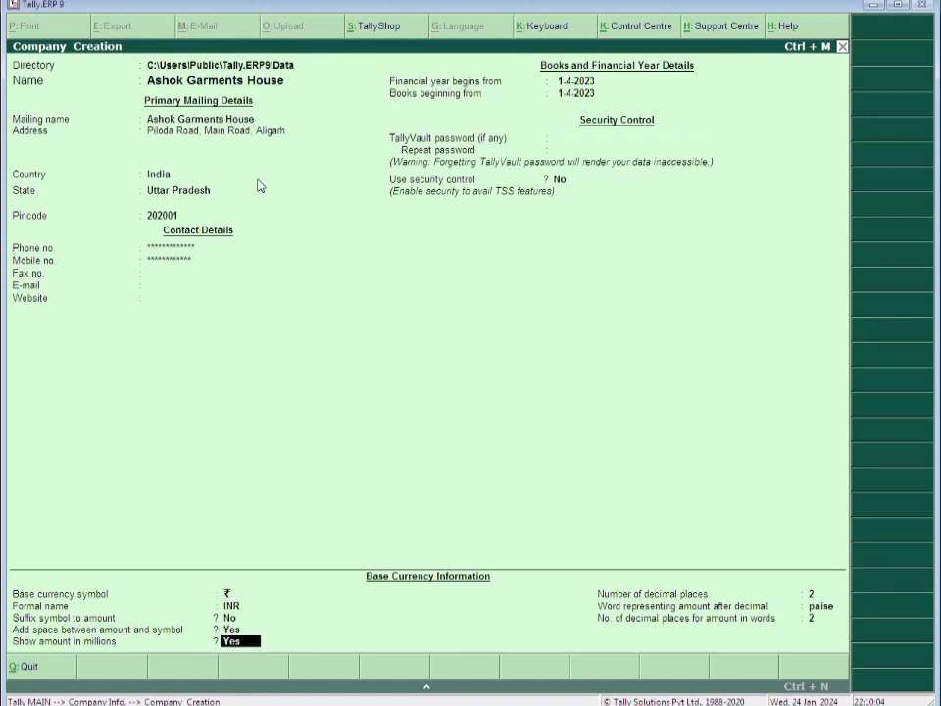
key(Return)
key(Return)
key(Return)
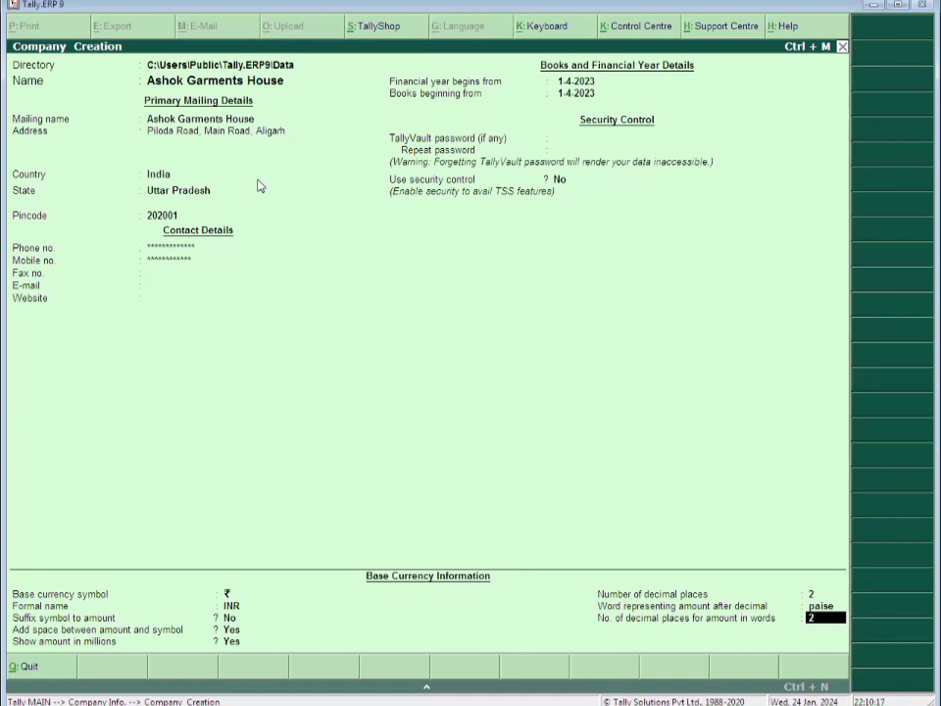
key(Return)
key(Return)
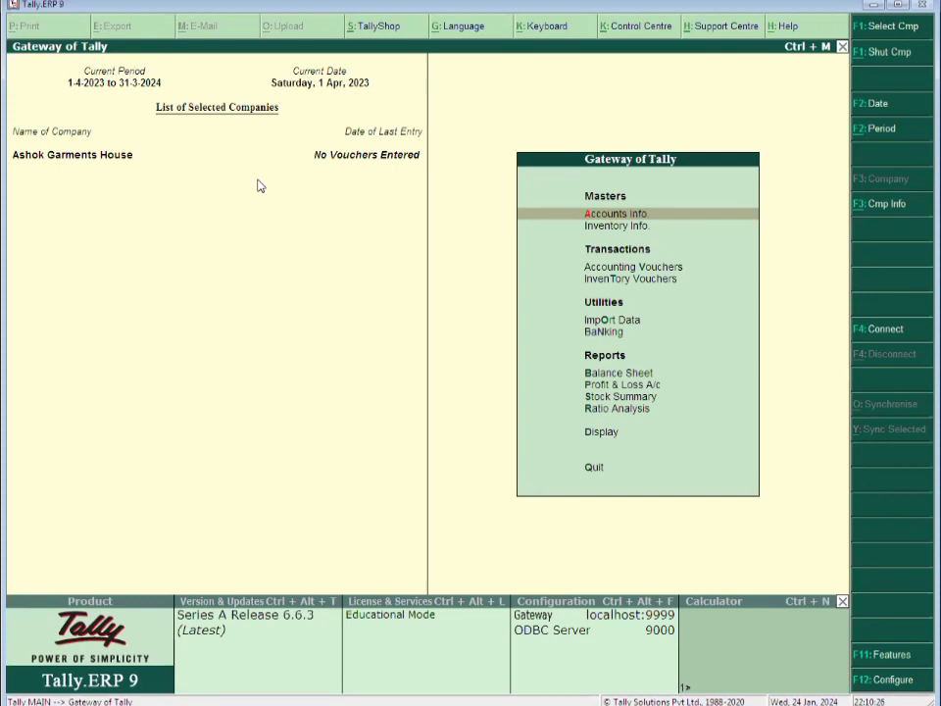
Enable GST in Statutory & Taxation features and open GST details with state Uttar Pradesh
key(F11)
key(Down)
key(Down)
key(Down)
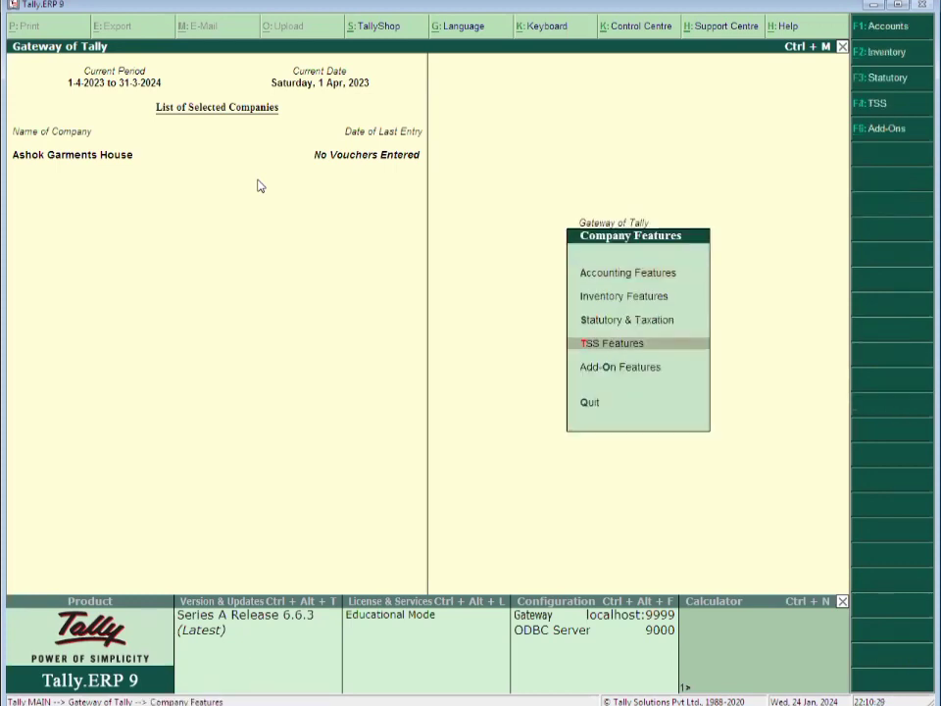
key(Up)
key(Up)
key(Down)
key(Down)
key(Up)
key(Return)
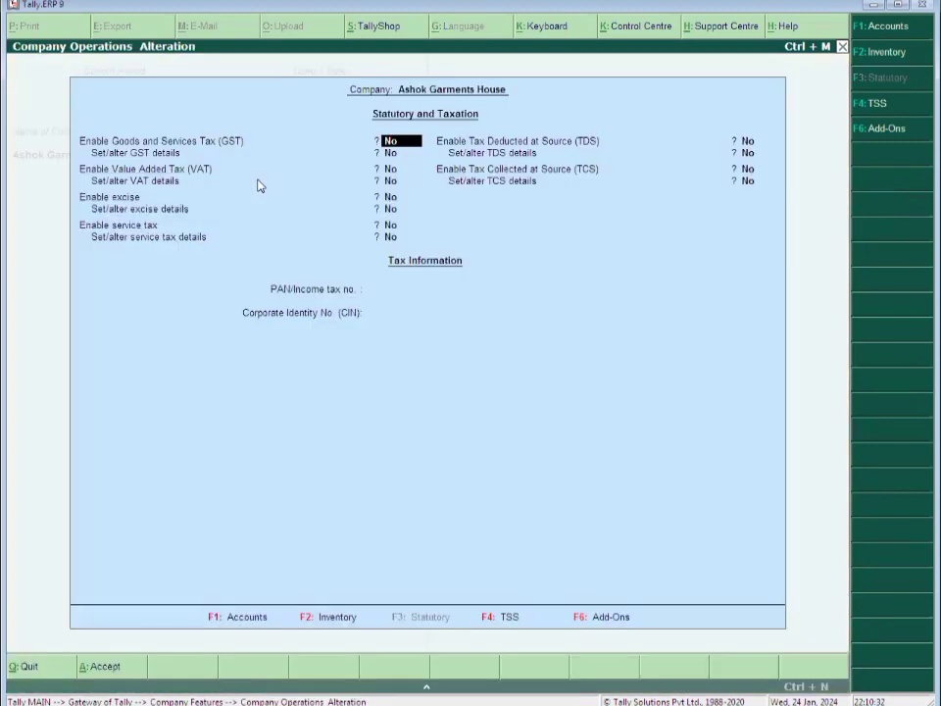
key(y)
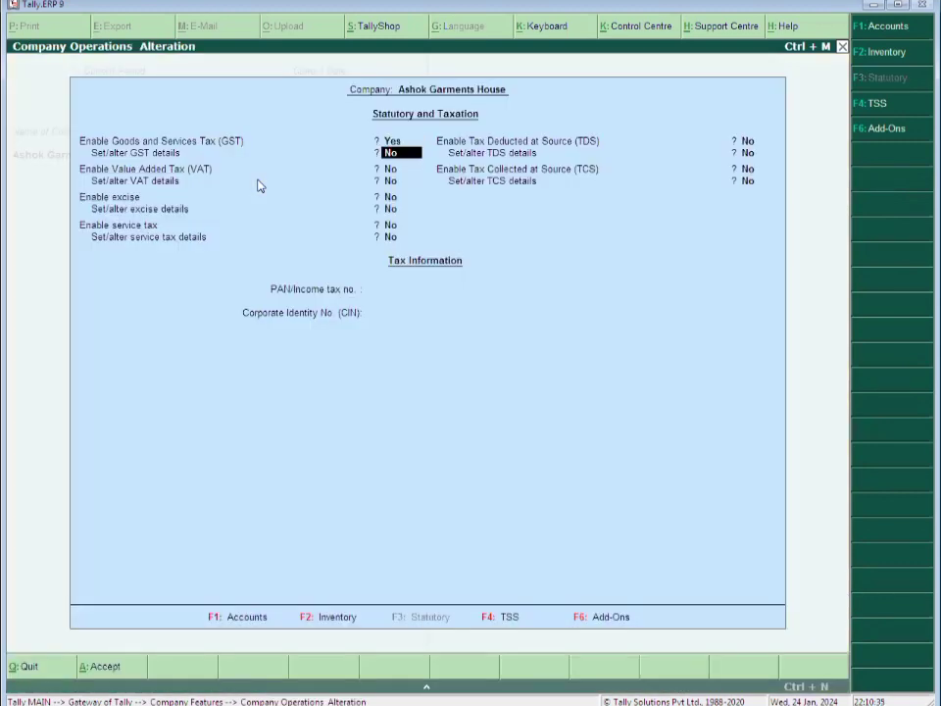
key(y)
key(Return)
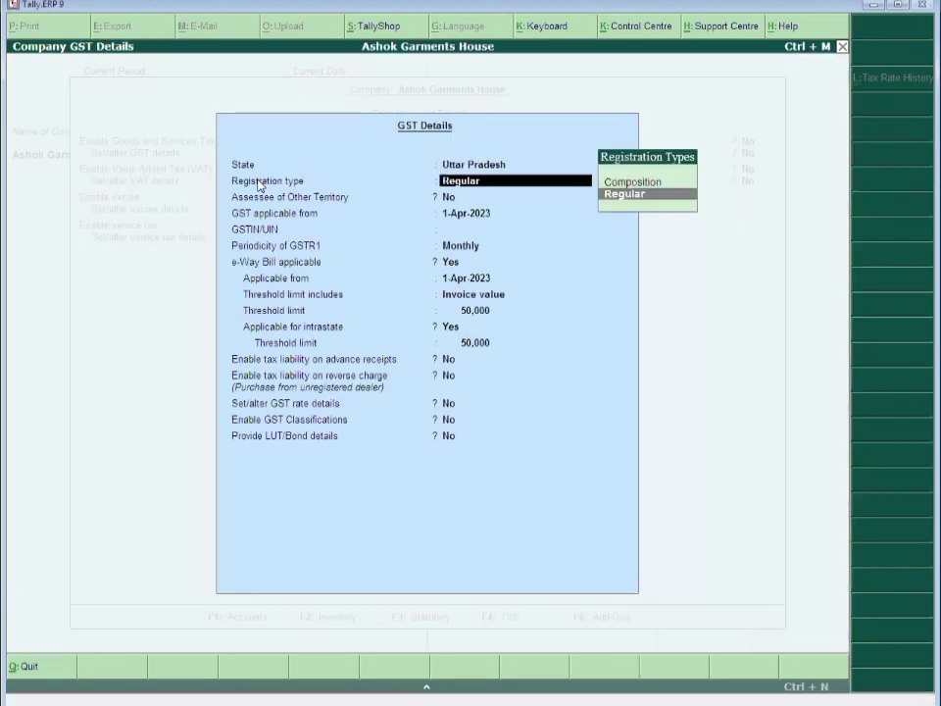
Record Regular registration, the company's GSTIN and Monthly GSTR1 periodicity, then save GST details
key(Return)
key(Return)
key(Return)
text(*)
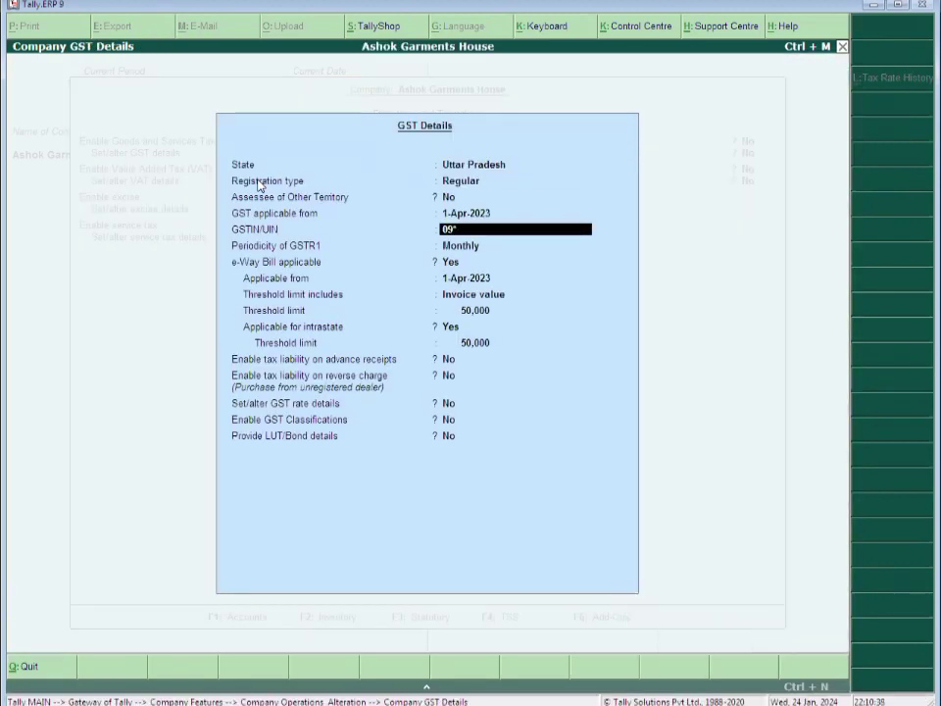
text(************)
key(Return)
key(Return)
key(Return)
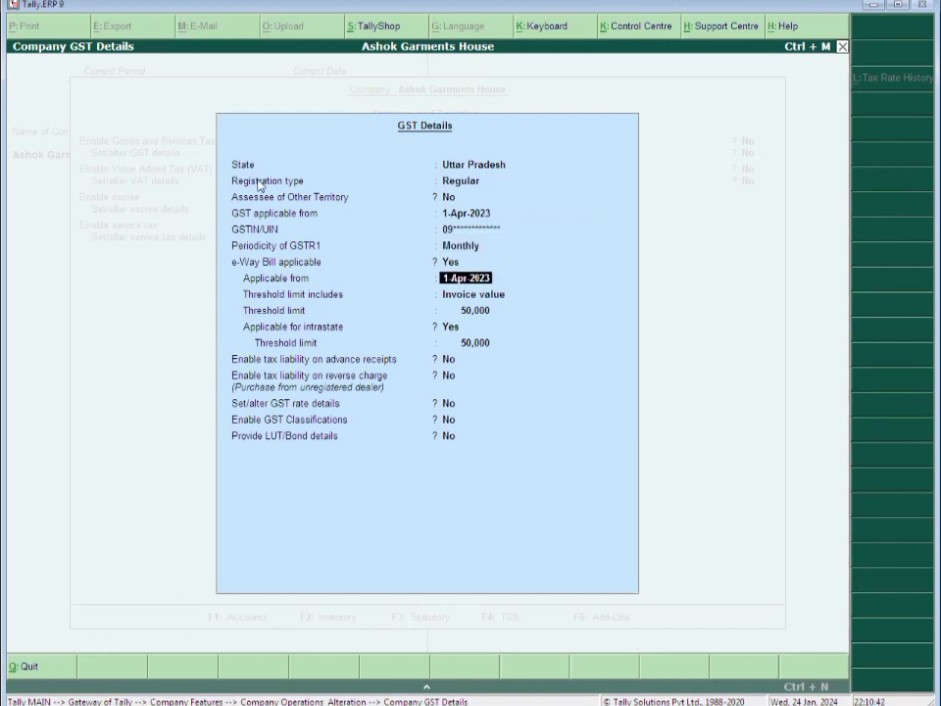
key(Return)
key(Return)
key(Return)
key(Return)
key(Return)
key(Return)
key(Return)
key(Return)
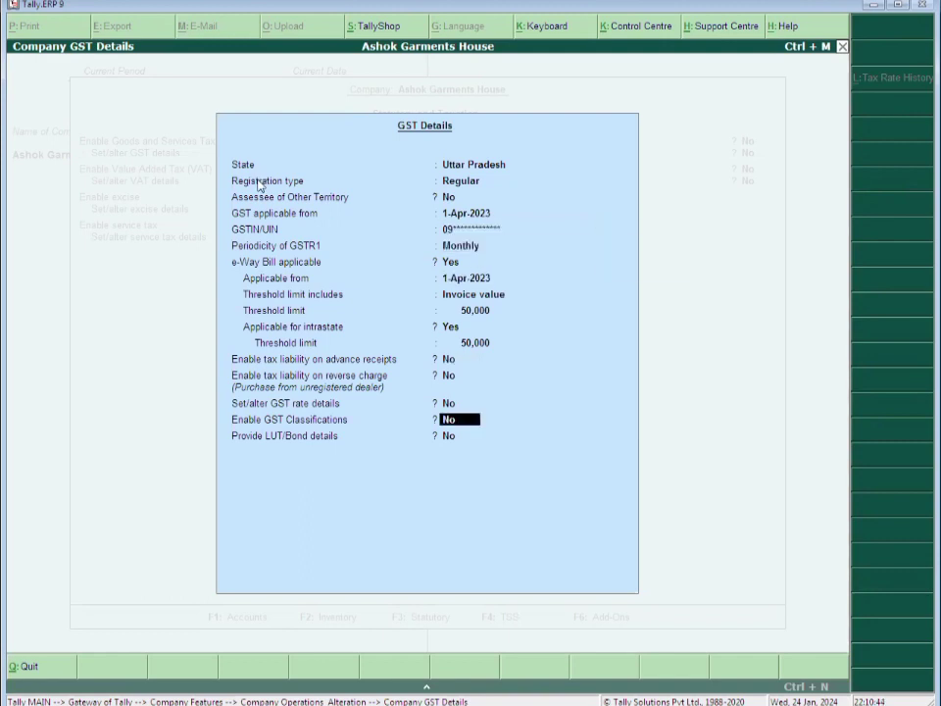
key(Return)
key(Return)
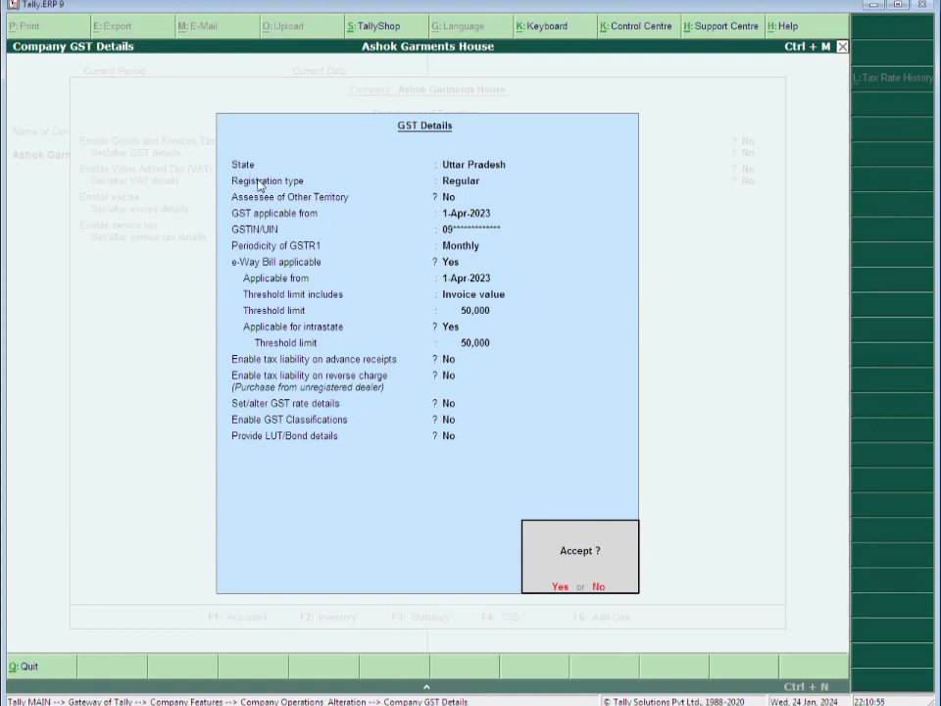
key(Return)
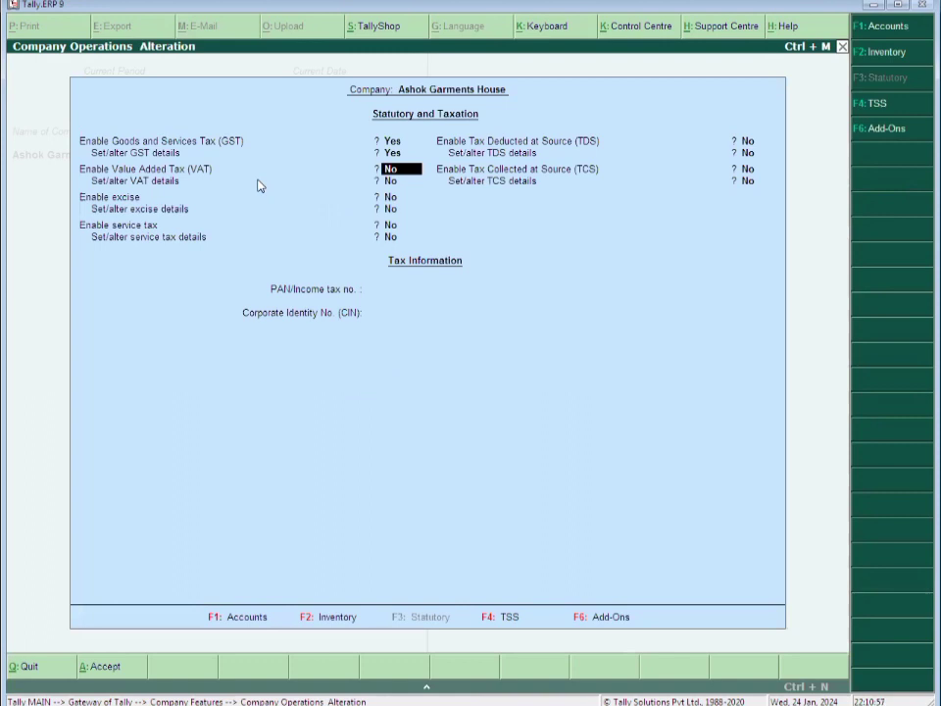
Leave PAN blank, save the Statutory & Taxation settings and return to Gateway of Tally
key(Return)
key(Return)
key(Return)
key(Return)
key(Return)
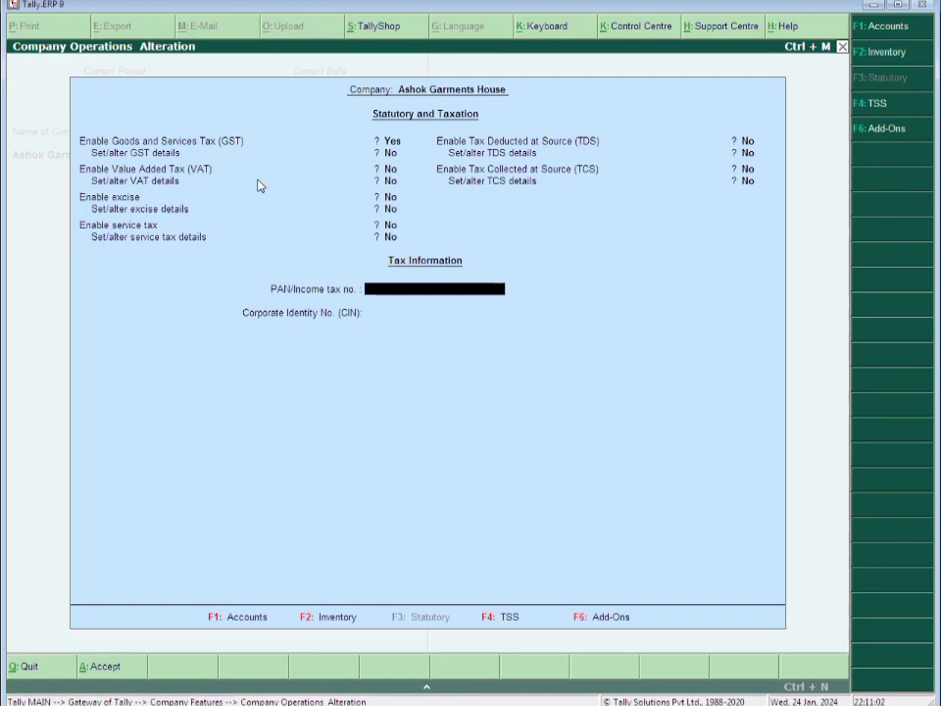
key(Return)
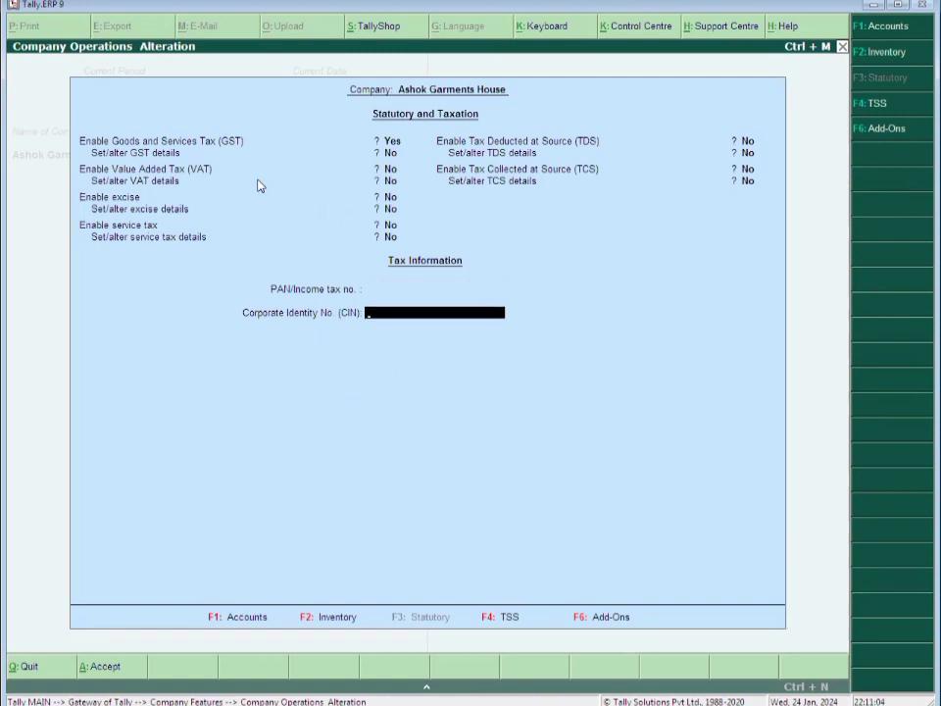
key(Return)
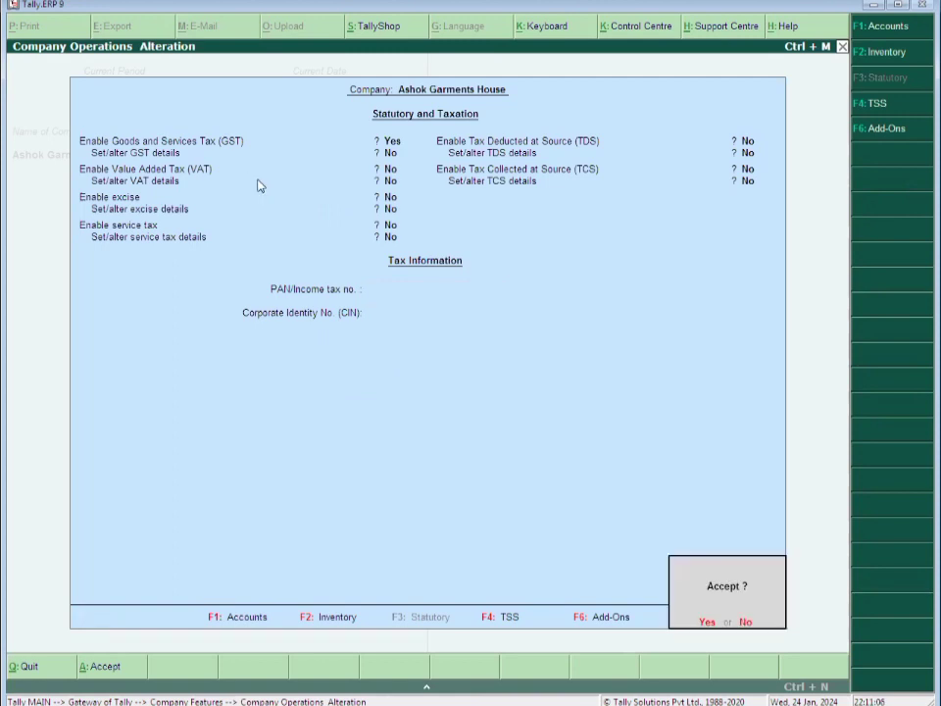
key(Return)
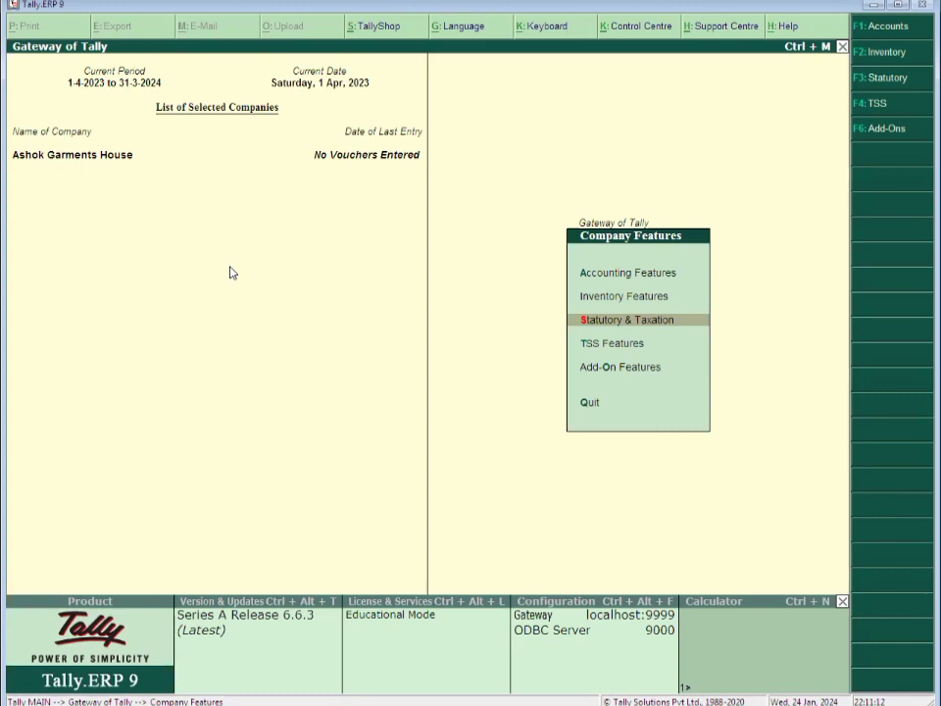
key(Escape)
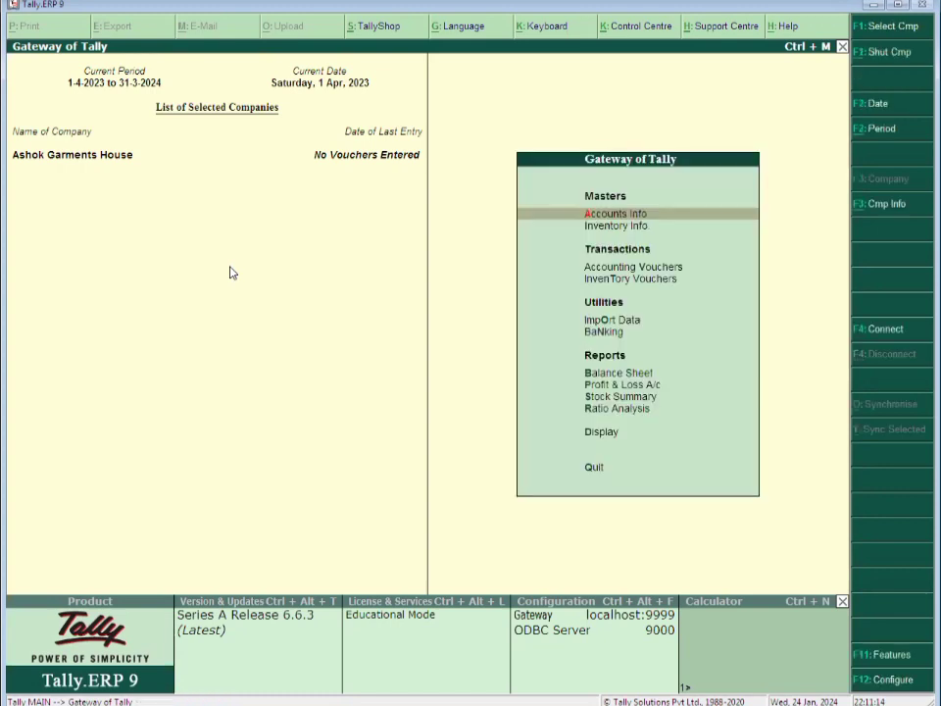
Open a Purchase voucher with supplier invoice 252 dated 1-Apr-2023 and start a new party ledger
key(Escape)
key(Escape)
key(Down)
key(Down)
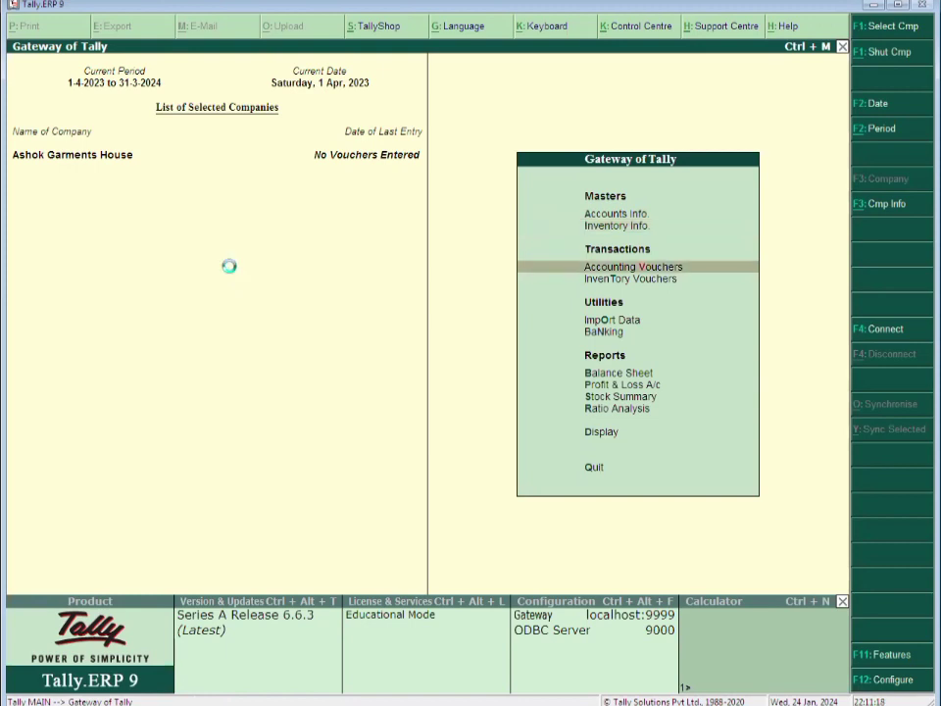
key(Return)
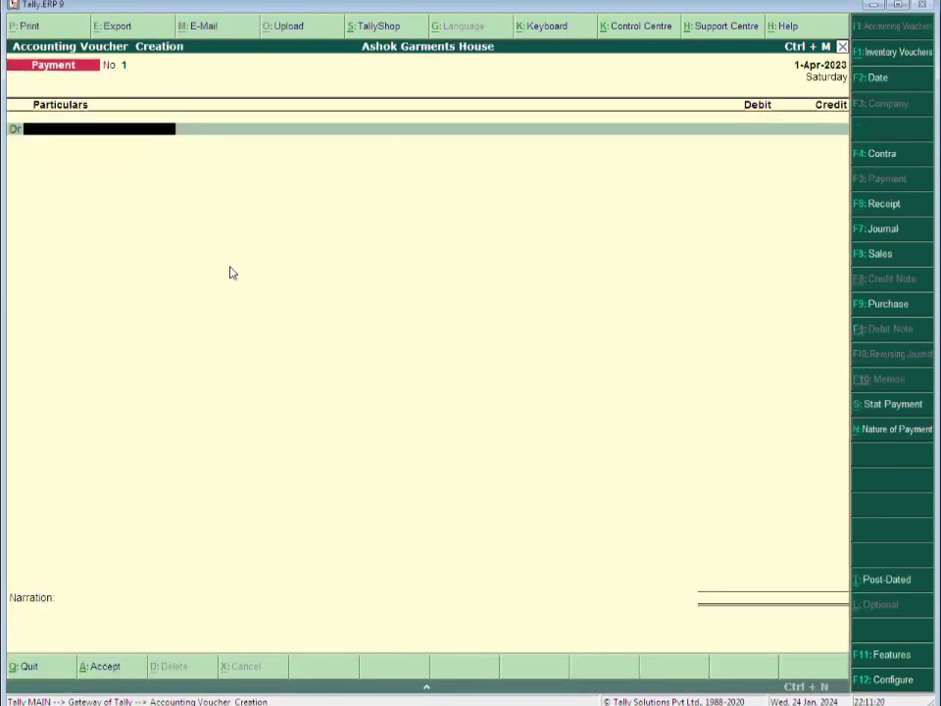
click(887, 304)
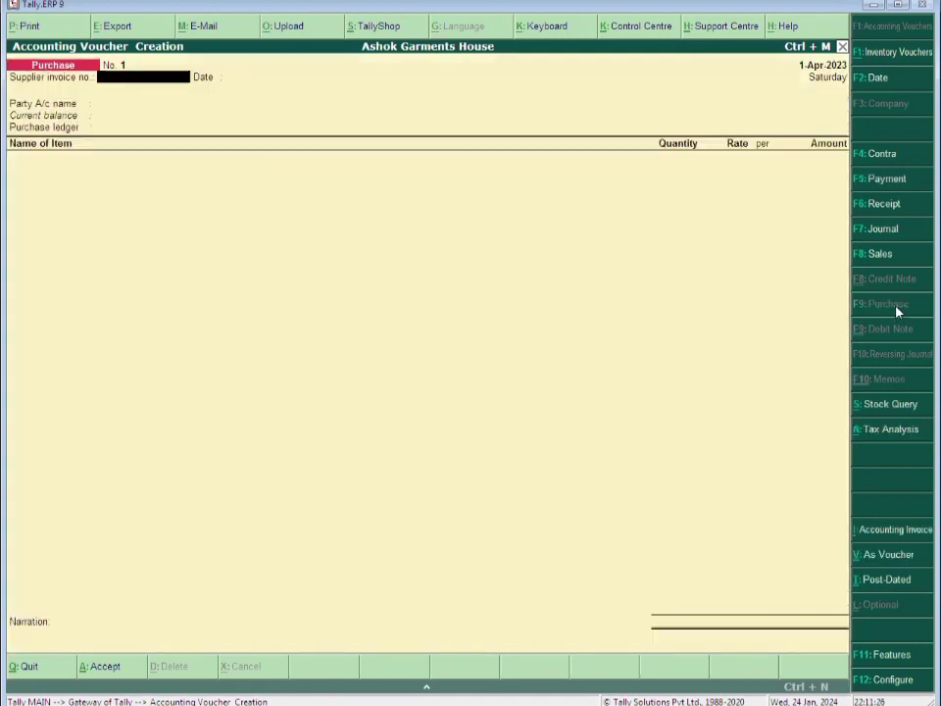
text(252)
key(Return)
key(Return)
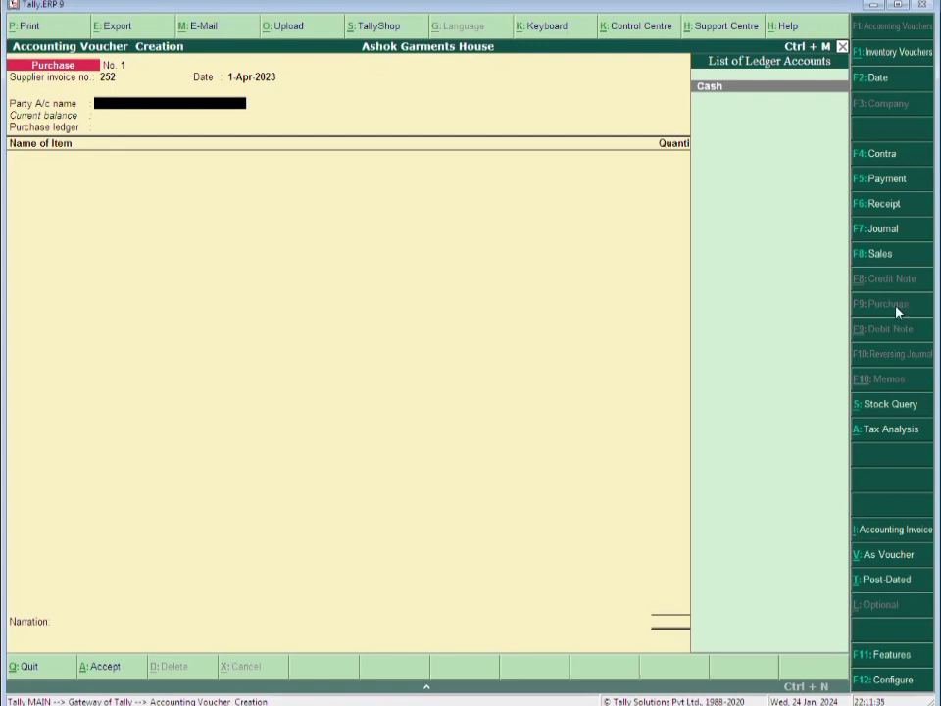
key(alt+c)
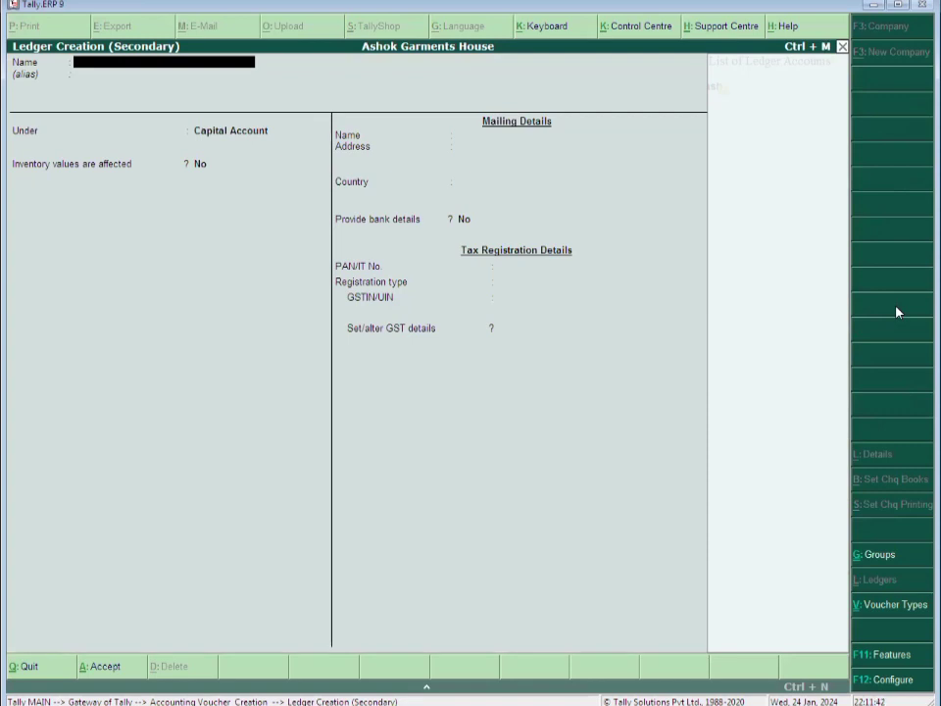
Name the new ledger Samarth Creations and place it under Sundry Creditors
text(Samarth Creations)
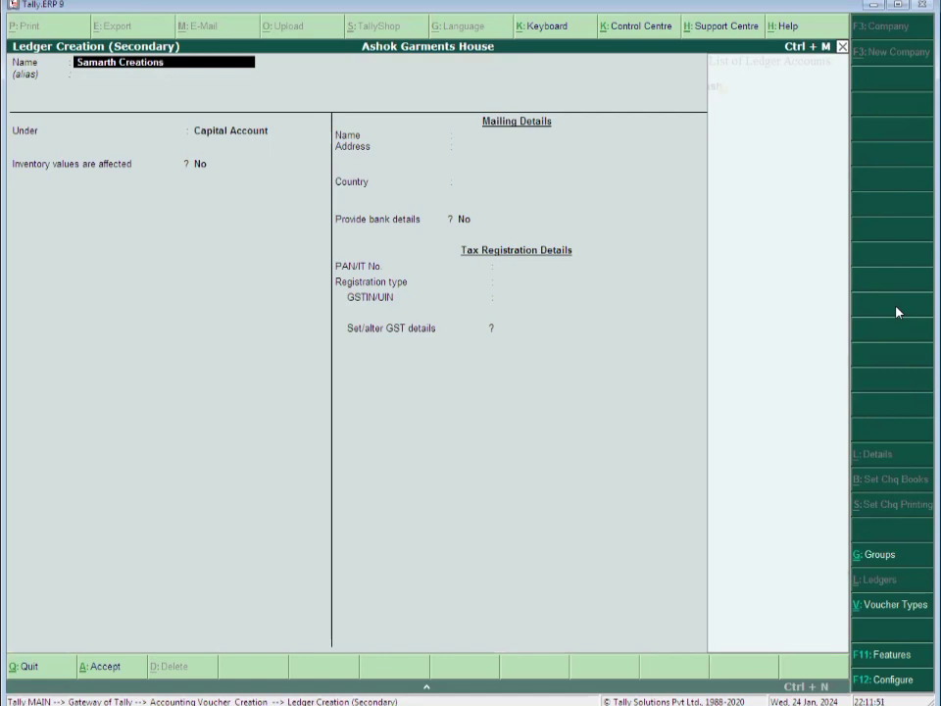
key(Return)
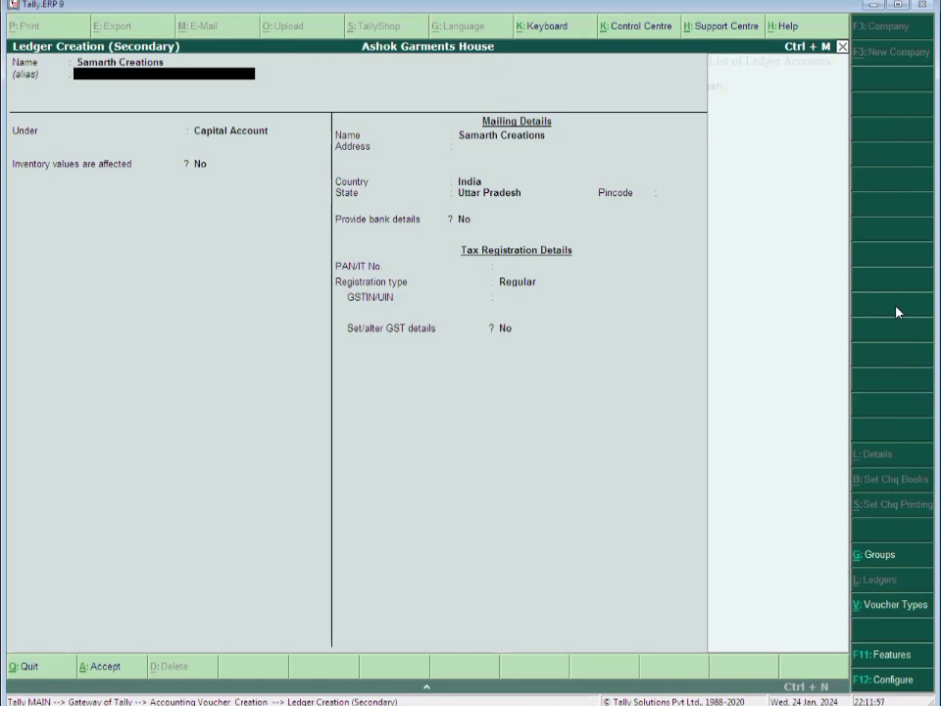
key(Return)
text(Sun)
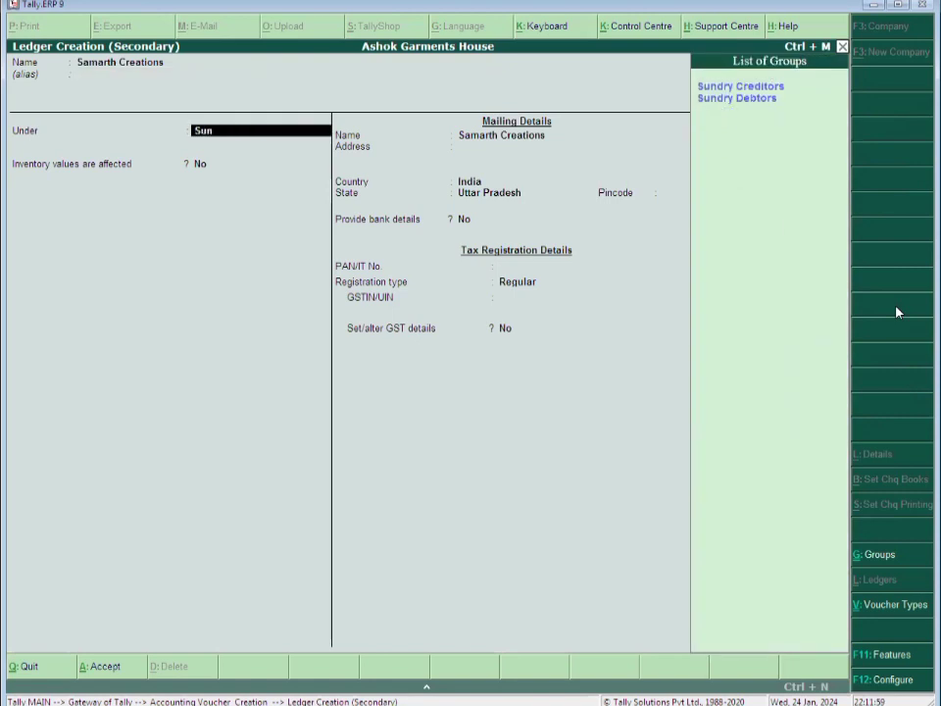
key(Return)
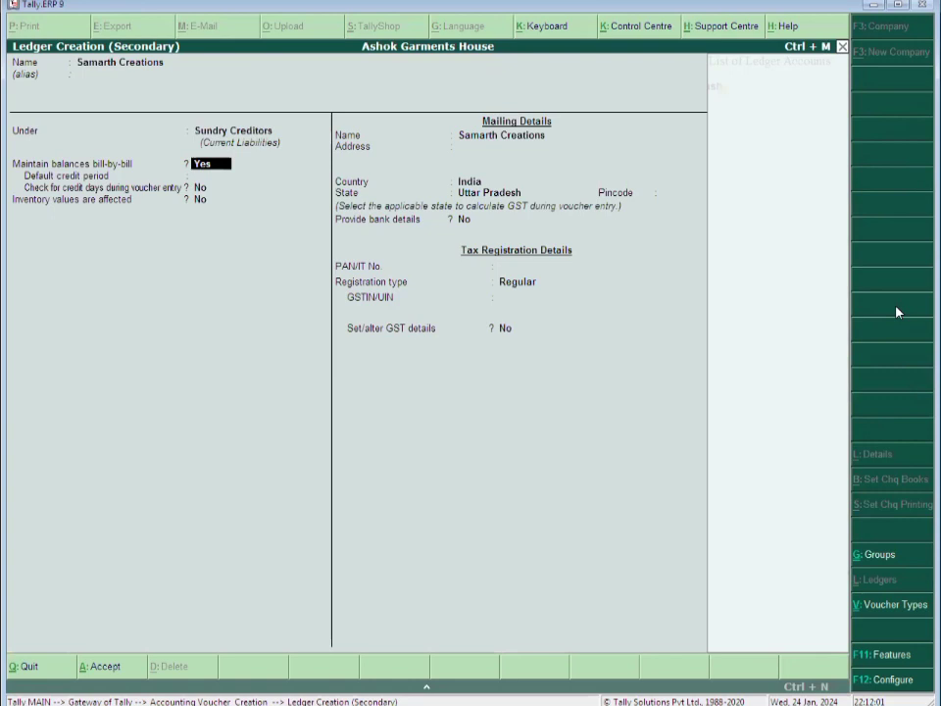
key(Return)
key(Return)
key(Return)
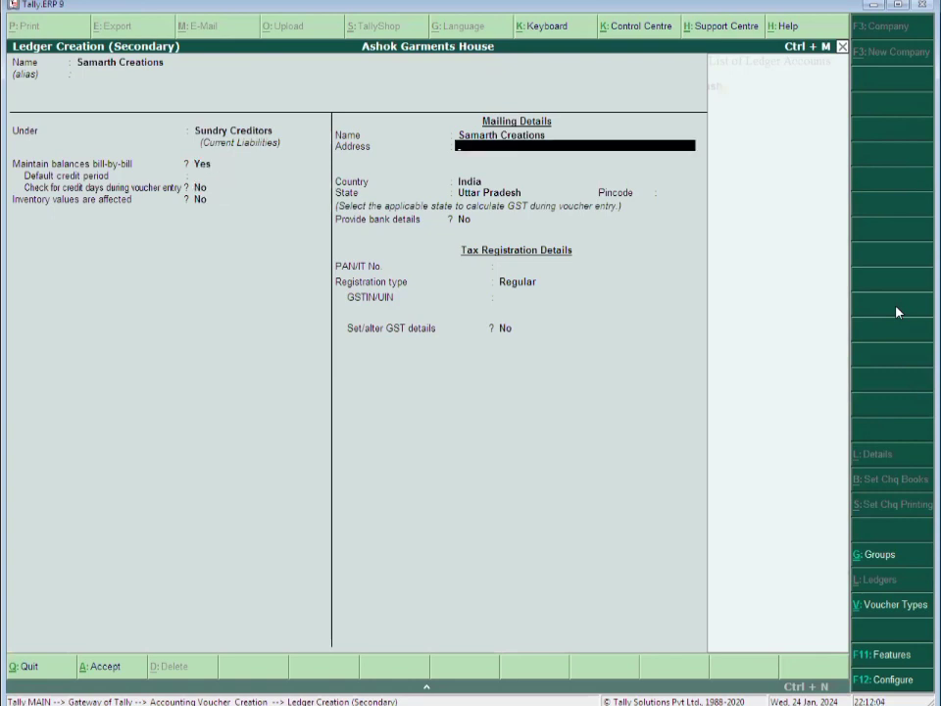
Enter address Main Road, Surat, state Gujarat and the party's GSTIN with Regular registration
text(Main Road, Surat,)
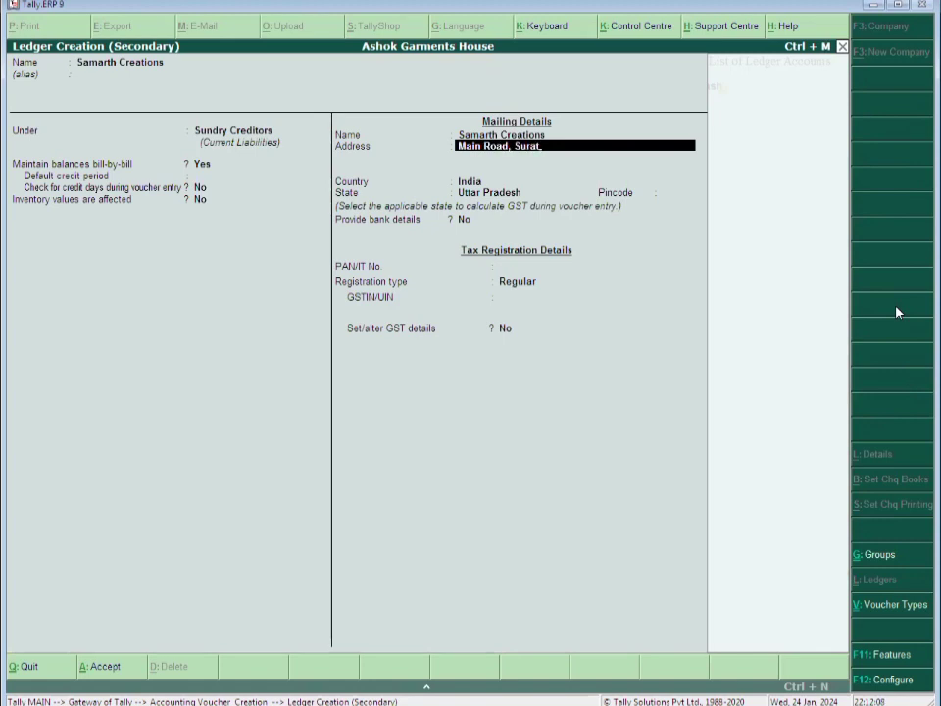
key(BackSpace)
key(Return)
key(Return)
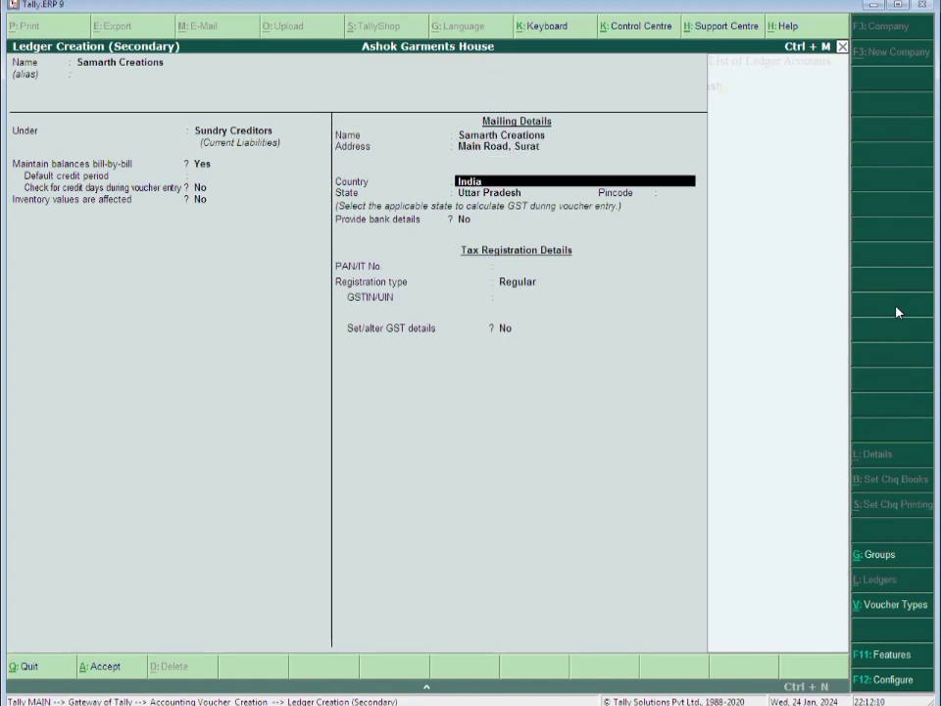
key(Return)
text(Guj)
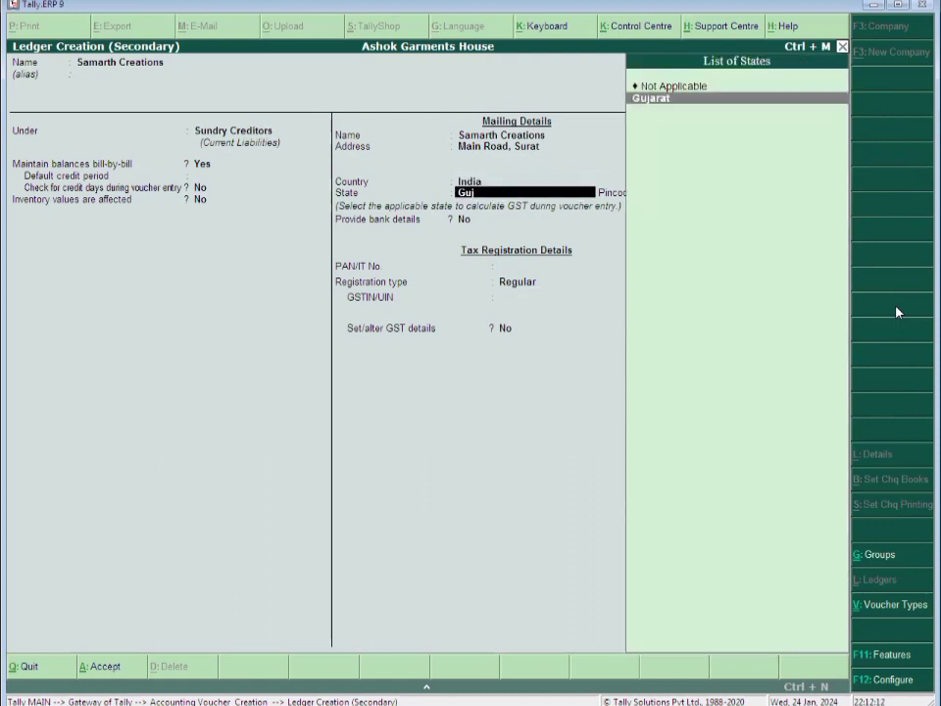
key(Return)
text(2020)
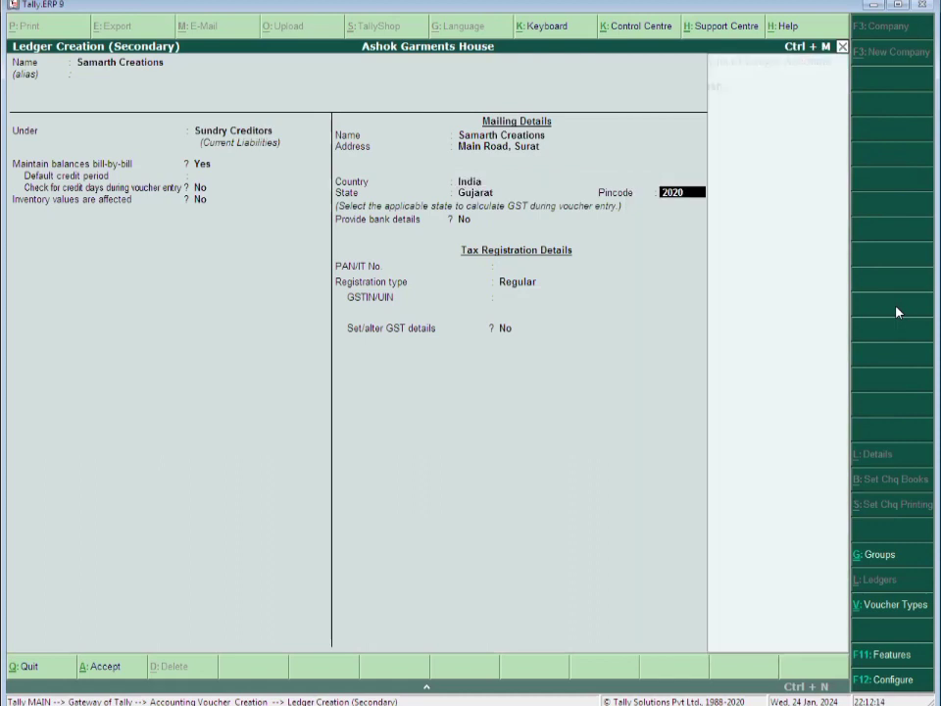
text(01)
key(Escape)
key(Return)
key(Return)
key(Return)
key(Return)
text(24)
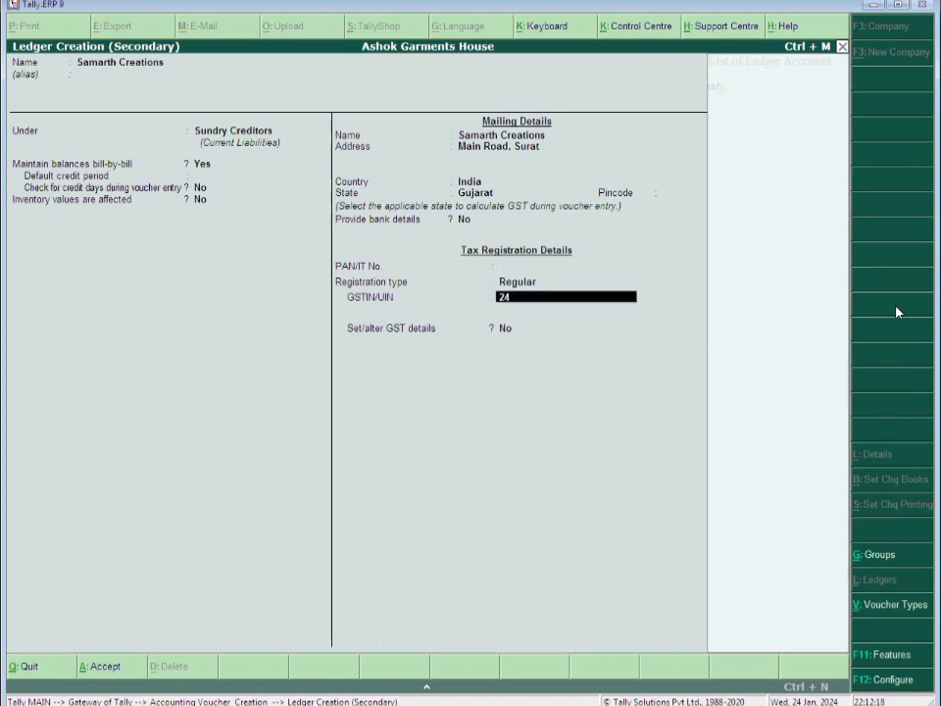
text(************)
key(Return)
key(Return)
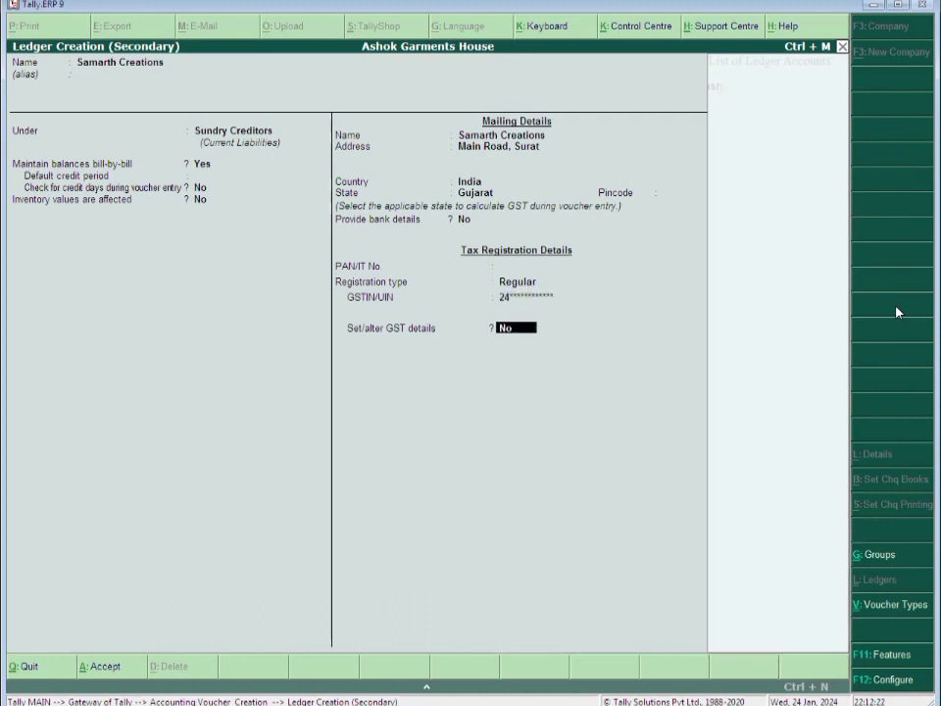
Keep Regular registration, No for other options and Not Applicable party type, then save Samarth Creations
key(y)
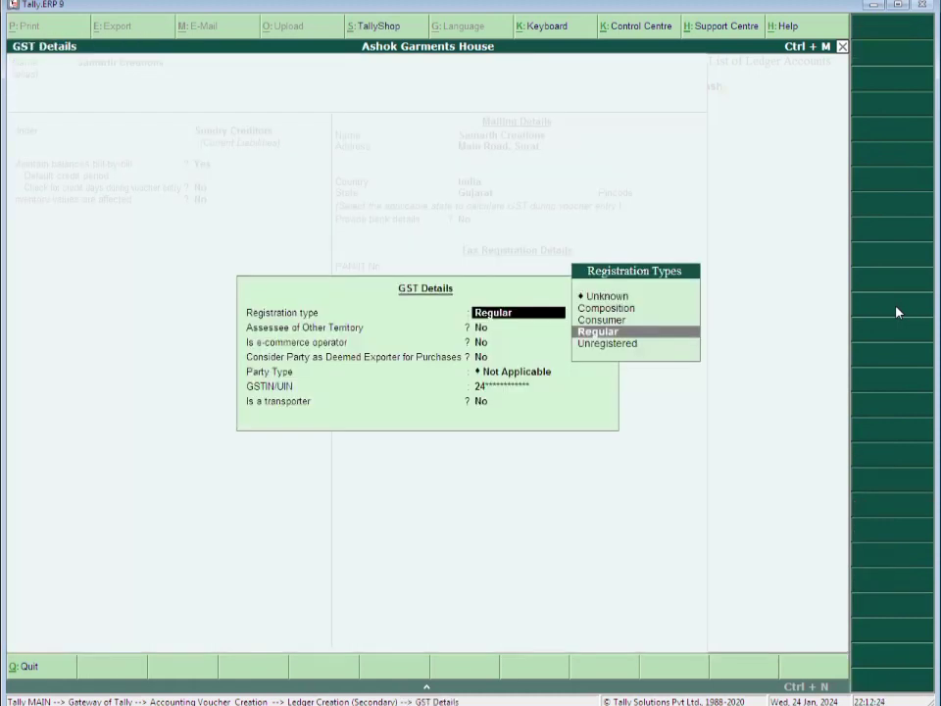
key(Up)
key(Up)
key(Up)
key(Up)
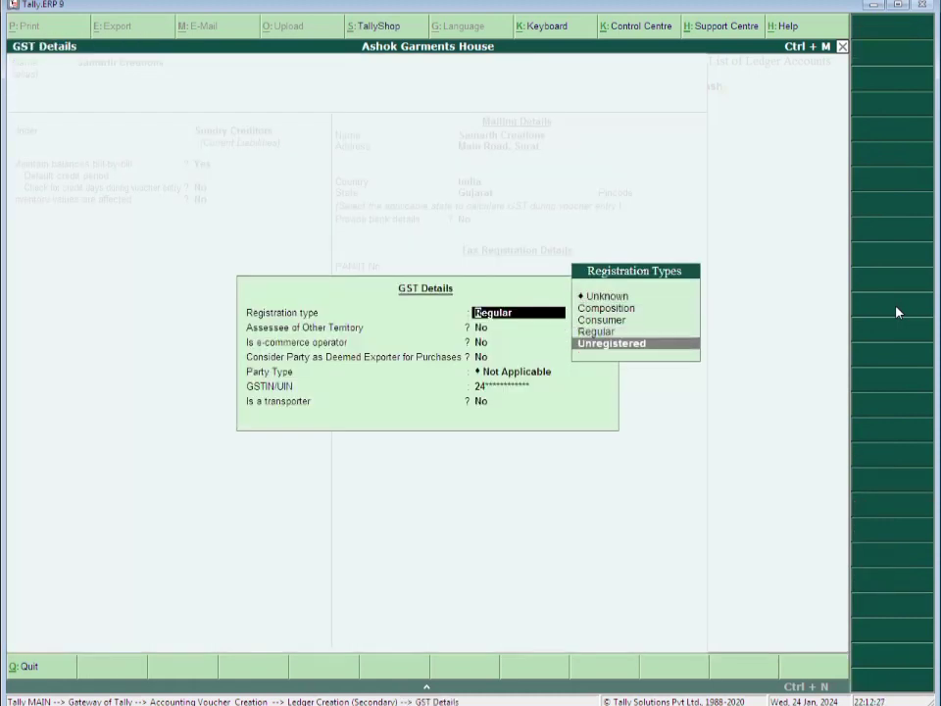
key(Up)
key(Up)
key(Up)
key(Up)
key(Up)
key(Up)
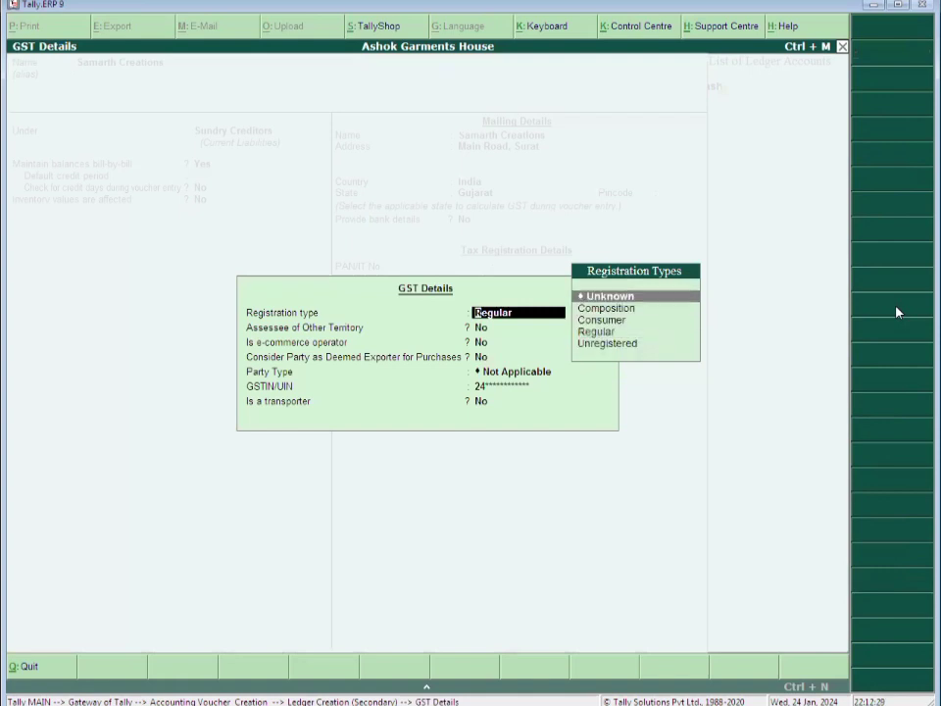
key(Down)
key(Up)
key(Up)
key(Up)
key(Up)
key(Up)
key(Up)
key(Down)
key(Up)
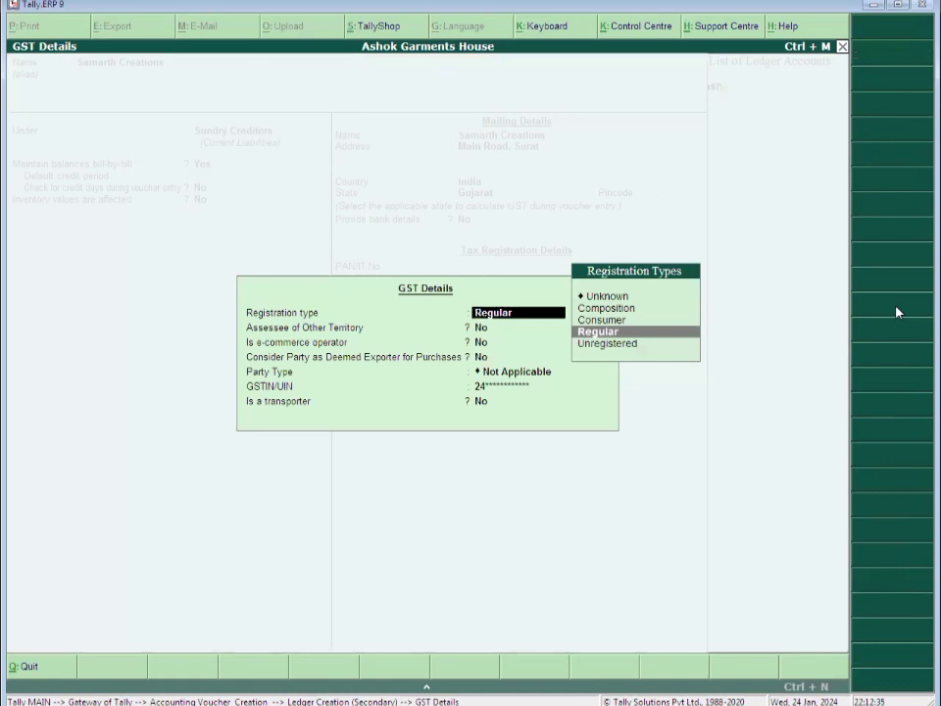
key(Return)
key(Return)
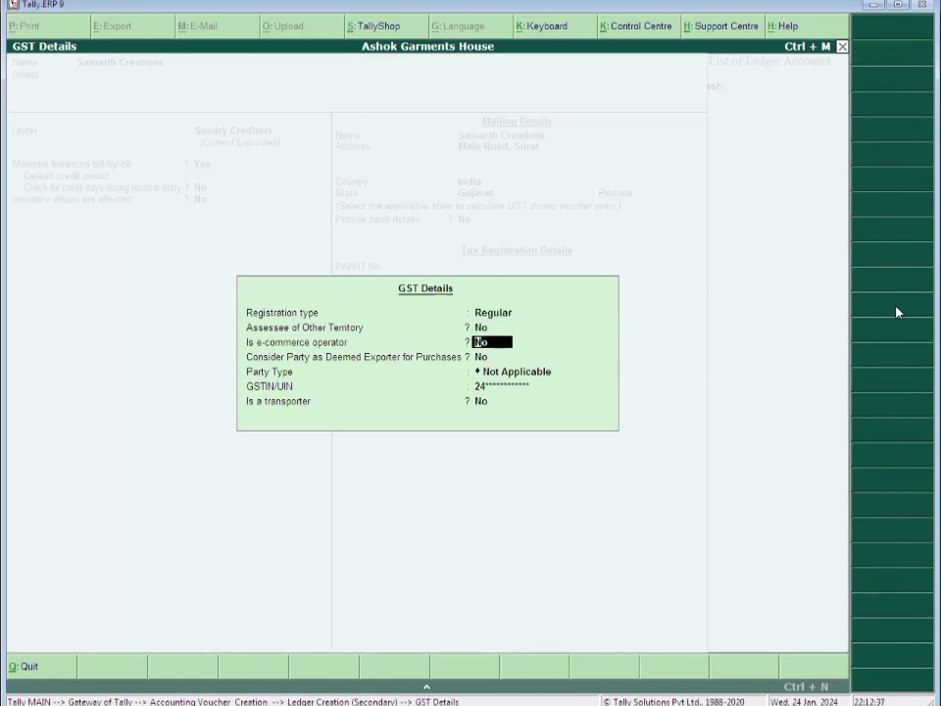
key(Return)
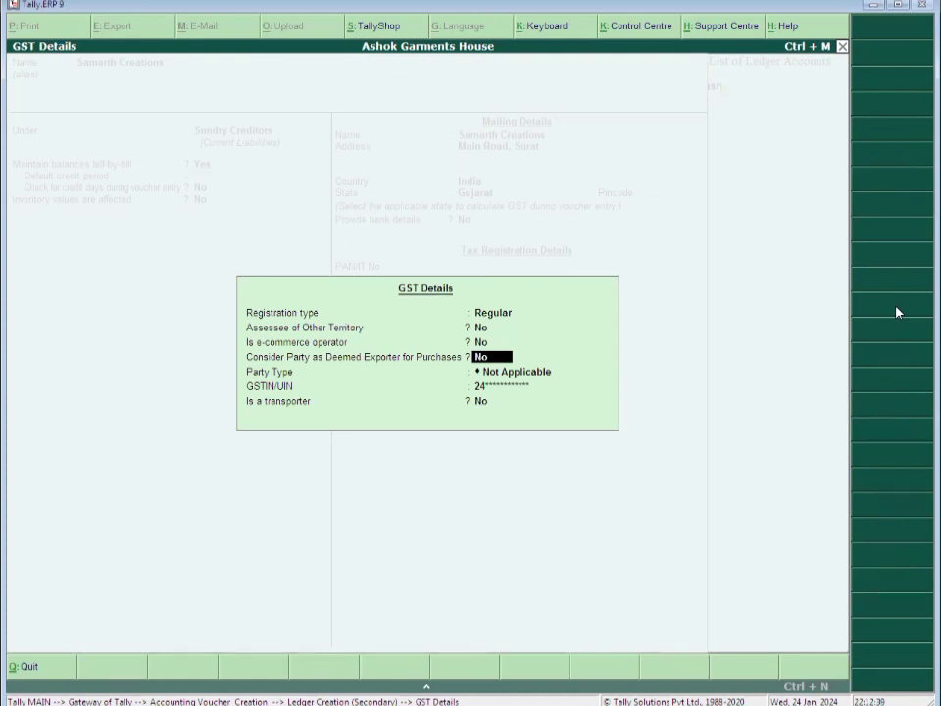
key(Return)
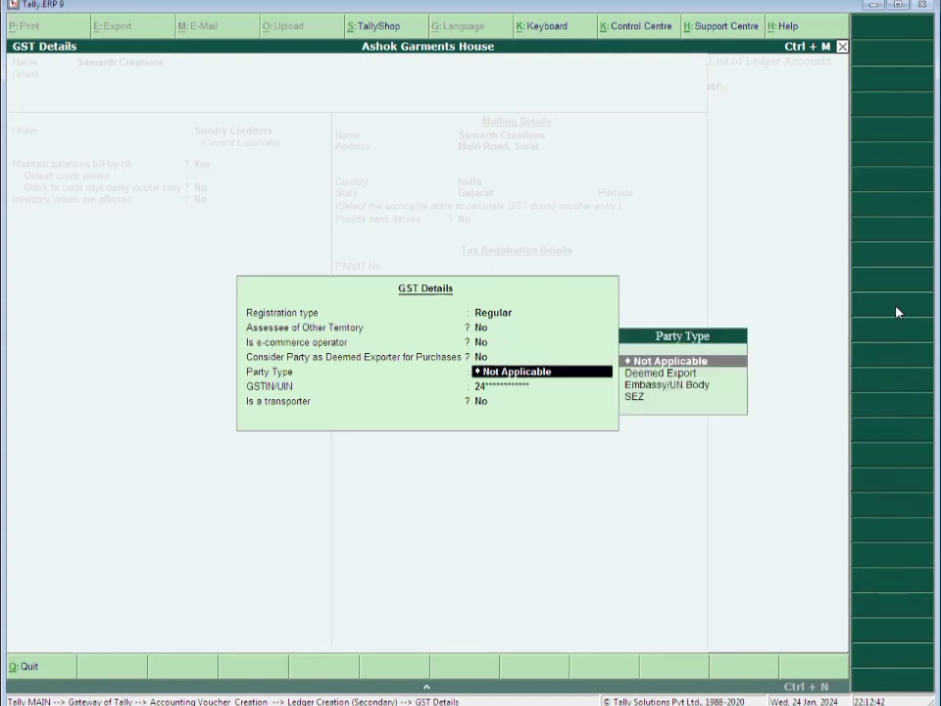
key(Return)
key(Return)
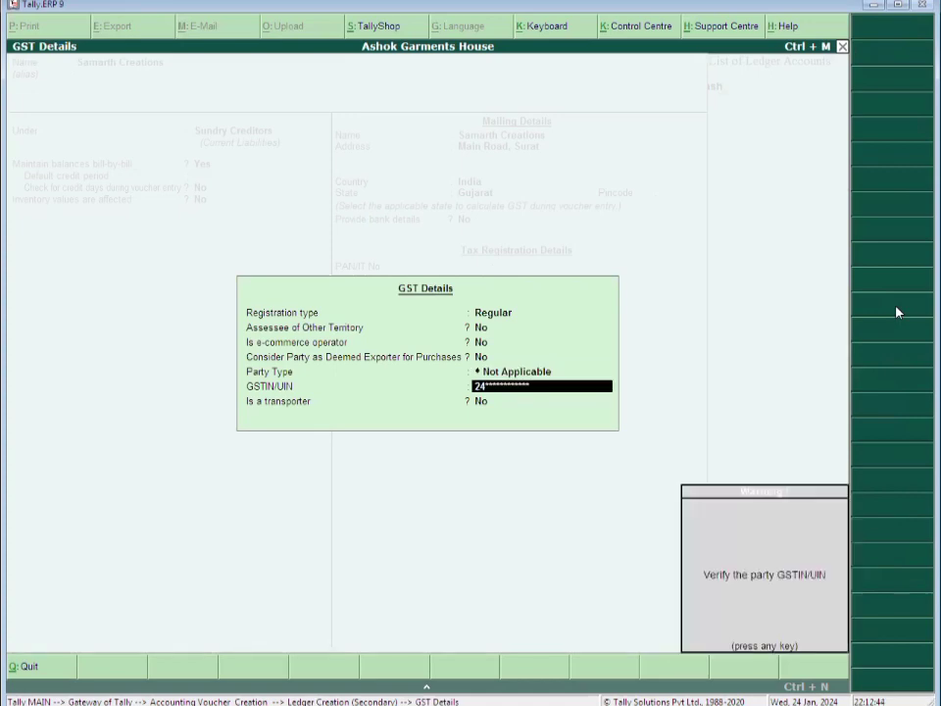
key(Return)
key(Return)
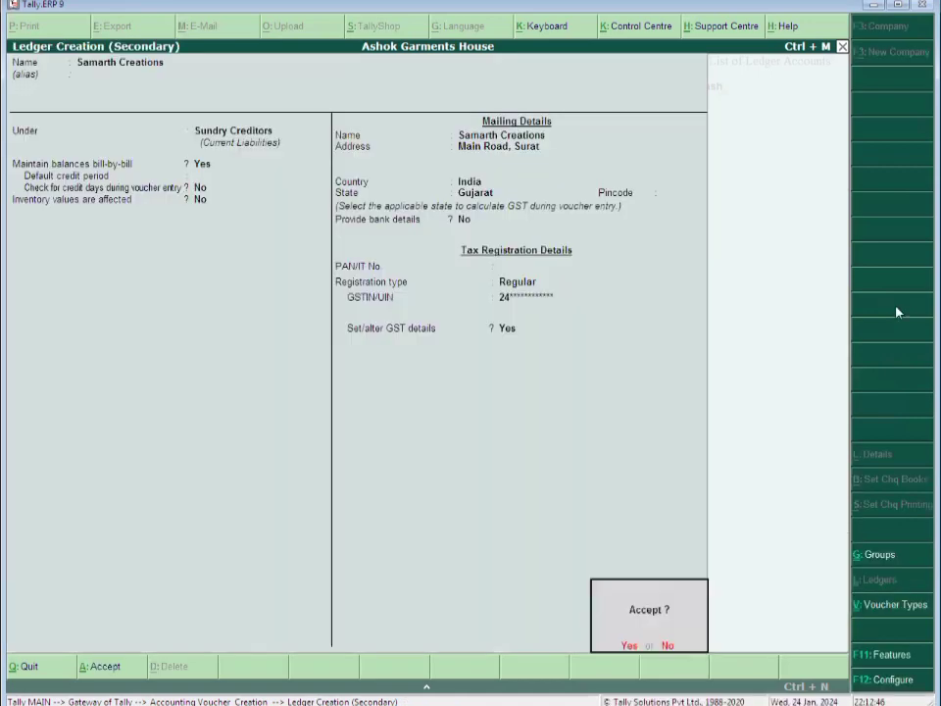
key(Return)
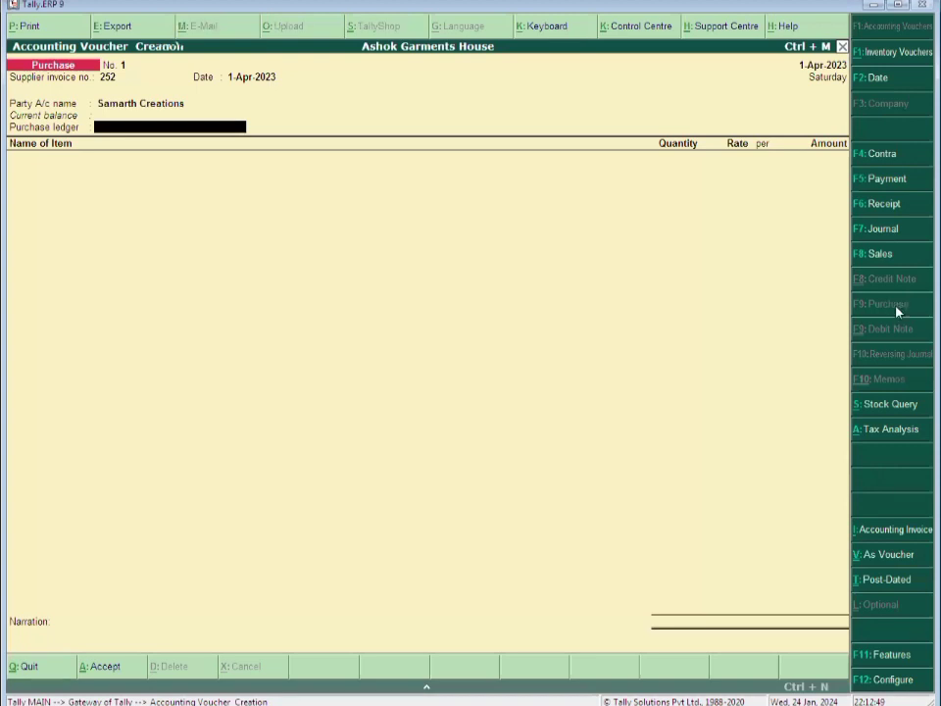
Create ledger Purchase A/c under Purchase Accounts with inventory values affected
text(Purcahs)
key(alt+c)
key(BackSpace)
key(BackSpace)
key(BackSpace)
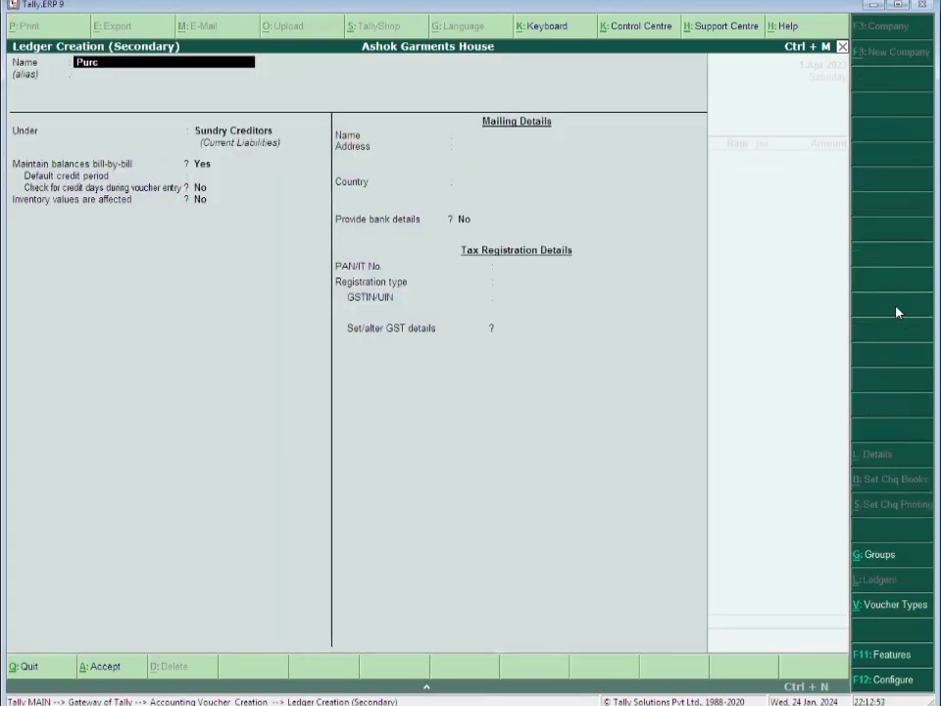
text(hase)
text( o)
key(BackSpace)
key(BackSpace)
text(A/c)
key(Return)
key(Return)
text(Pur)
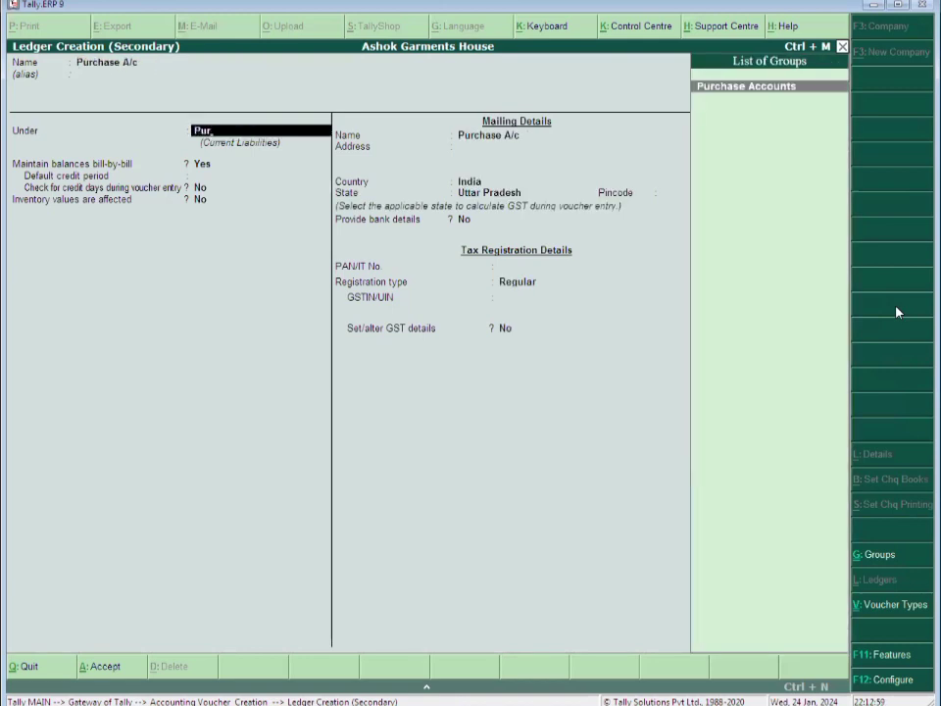
key(Return)
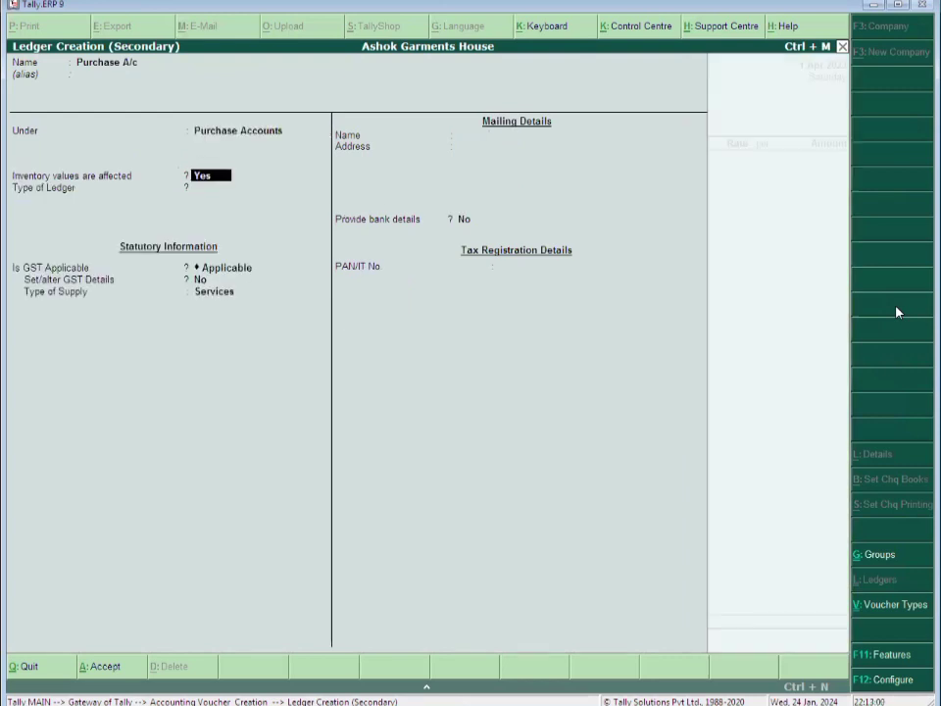
key(Return)
Set supply type to Goods, save the ledger and classify the purchase as Purchase Taxable
key(Return)
key(Return)
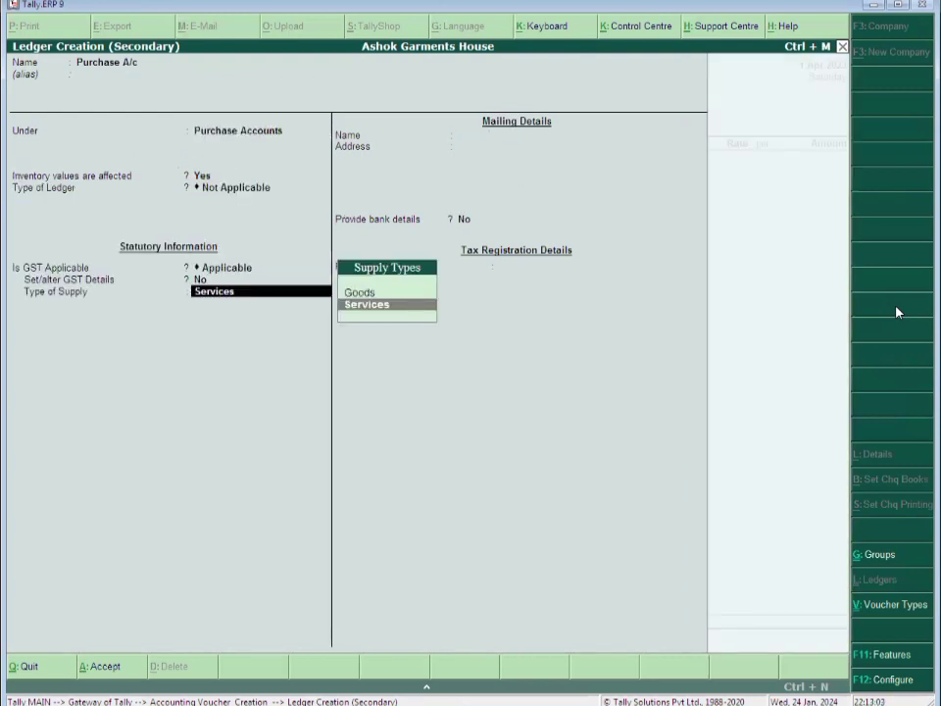
key(Up)
key(Return)
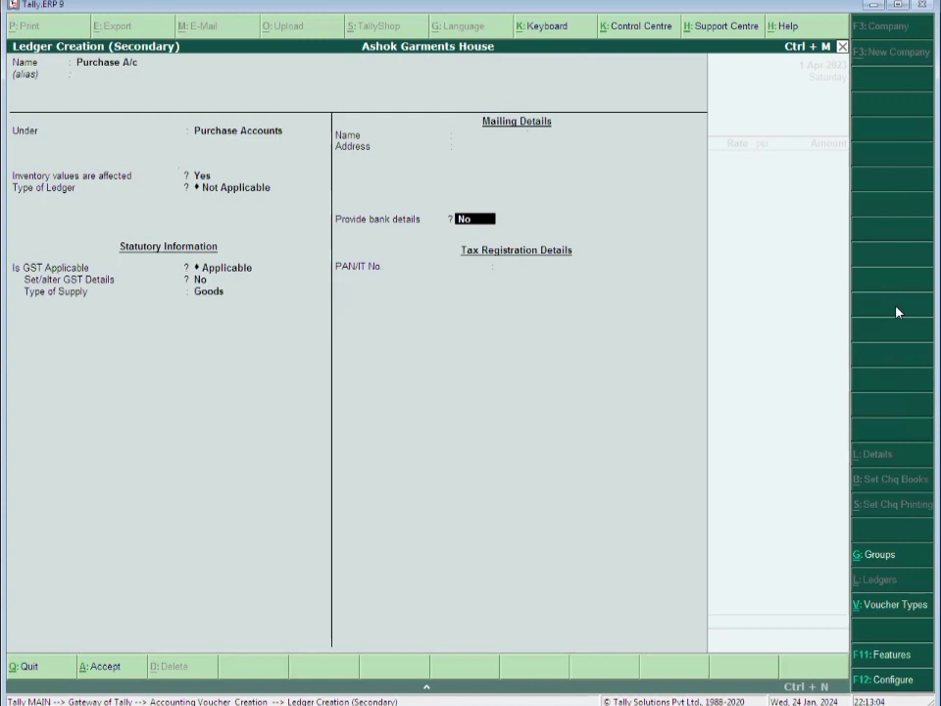
key(Return)
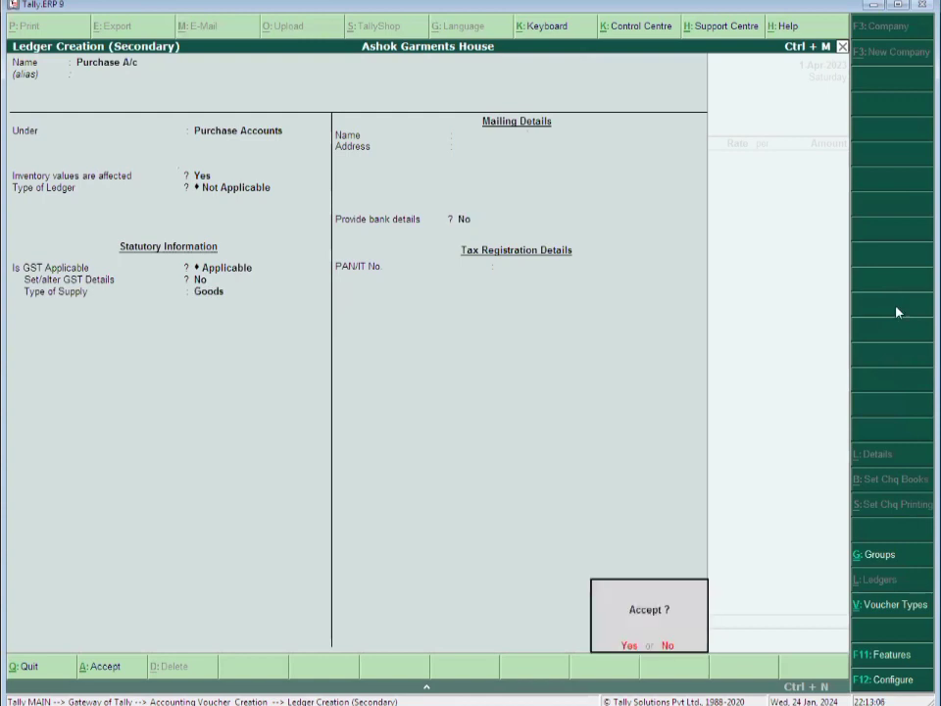
key(Return)
text(Pu)
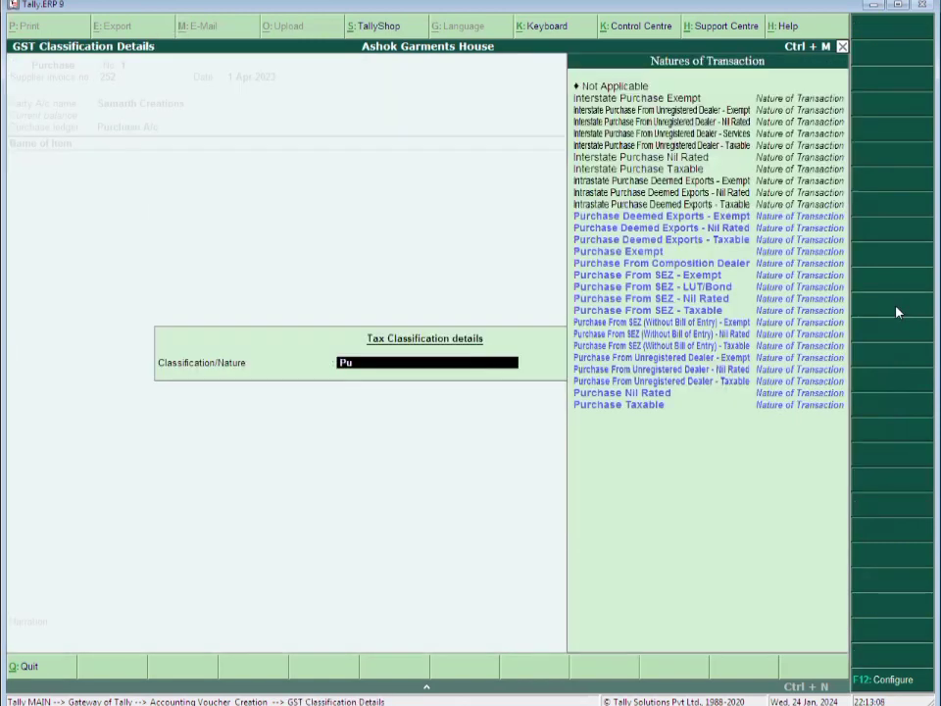
text(r)
key(Return)
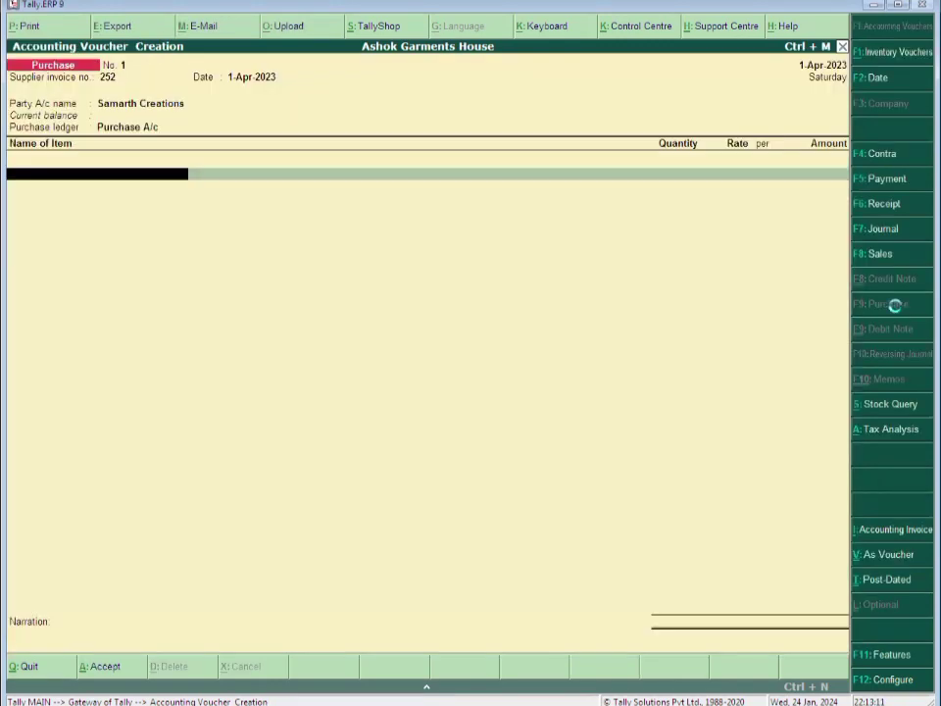
Start stock item Suit Ladies and file it under new stock group Closing Stock under Primary
key(alt+c)
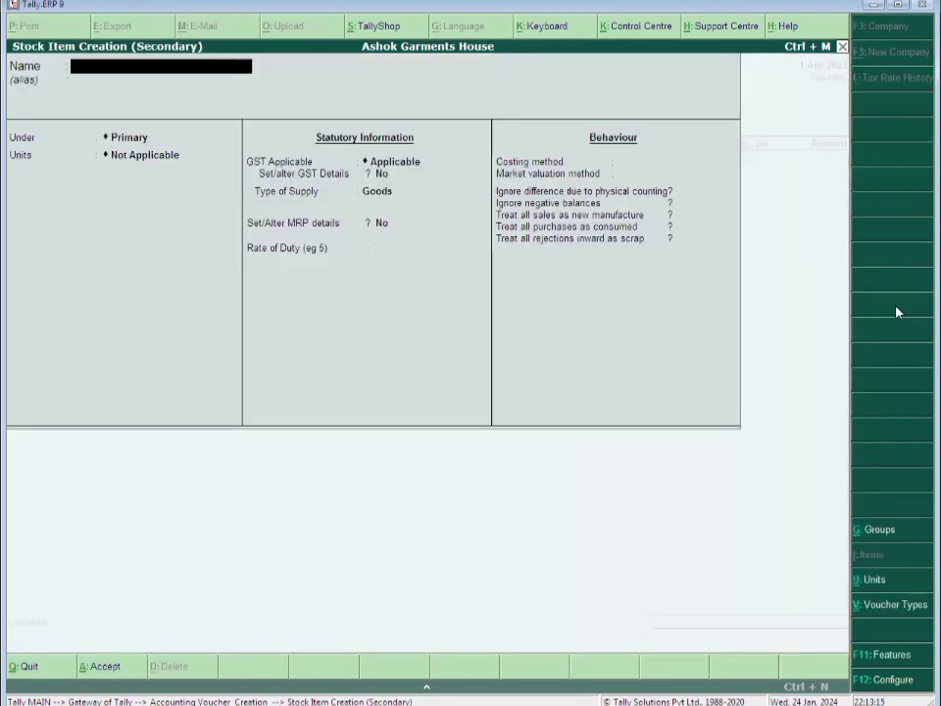
text(Suit Ladies)
key(Return)
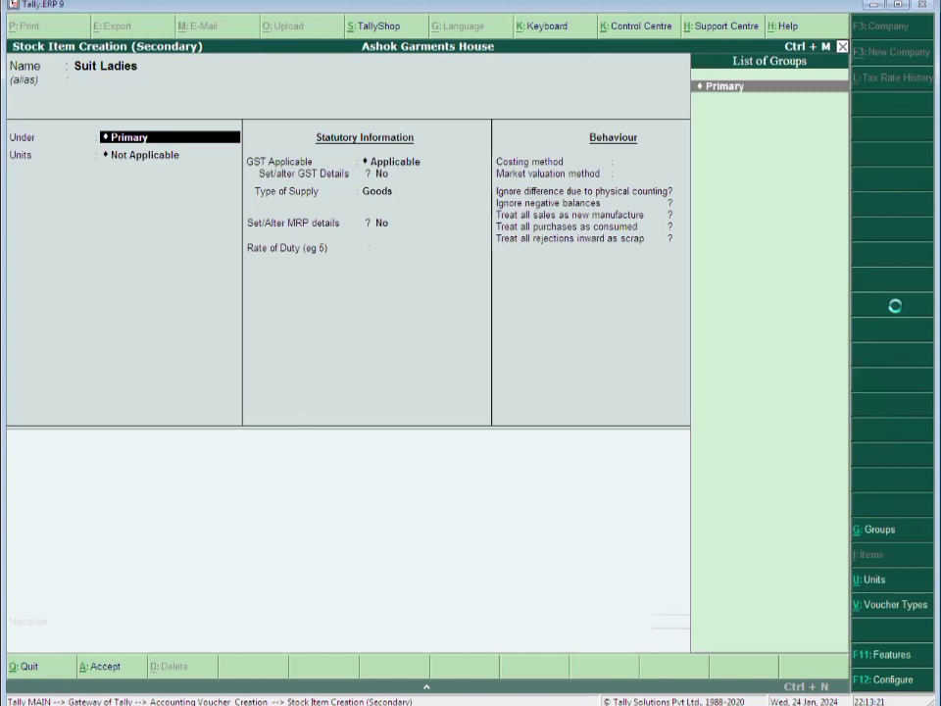
key(alt+c)
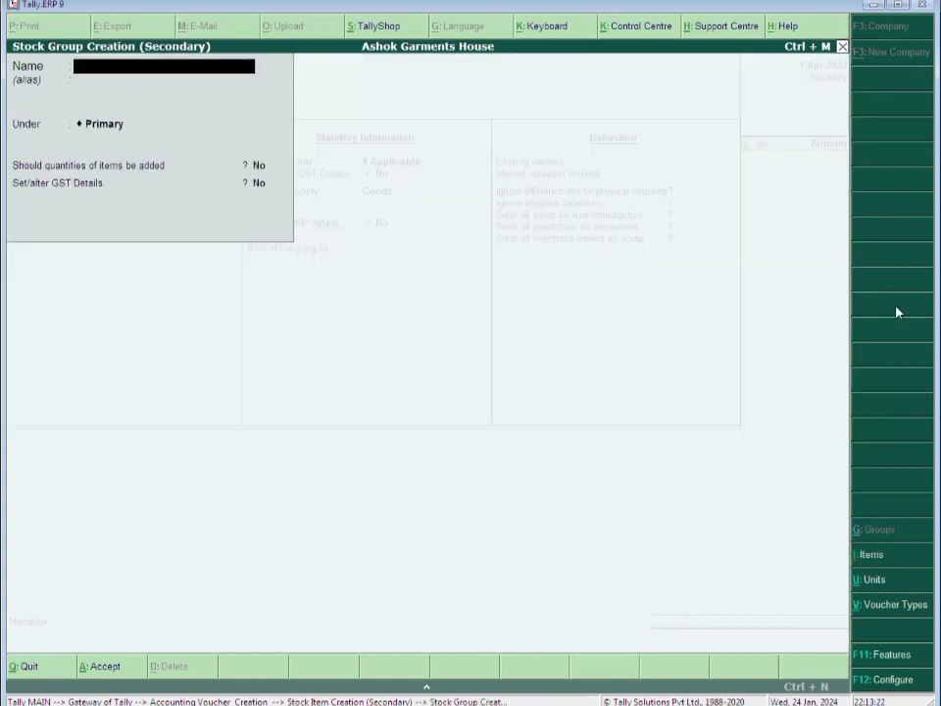
text(Closing Stock)
key(Return)
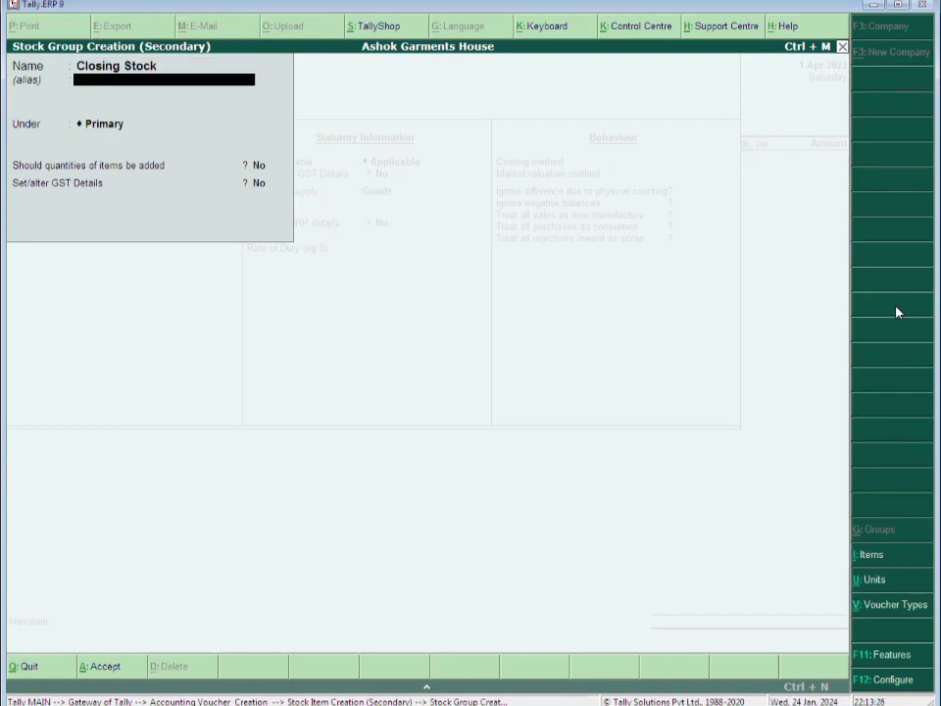
key(Return)
key(Return)
key(Return)
key(Return)
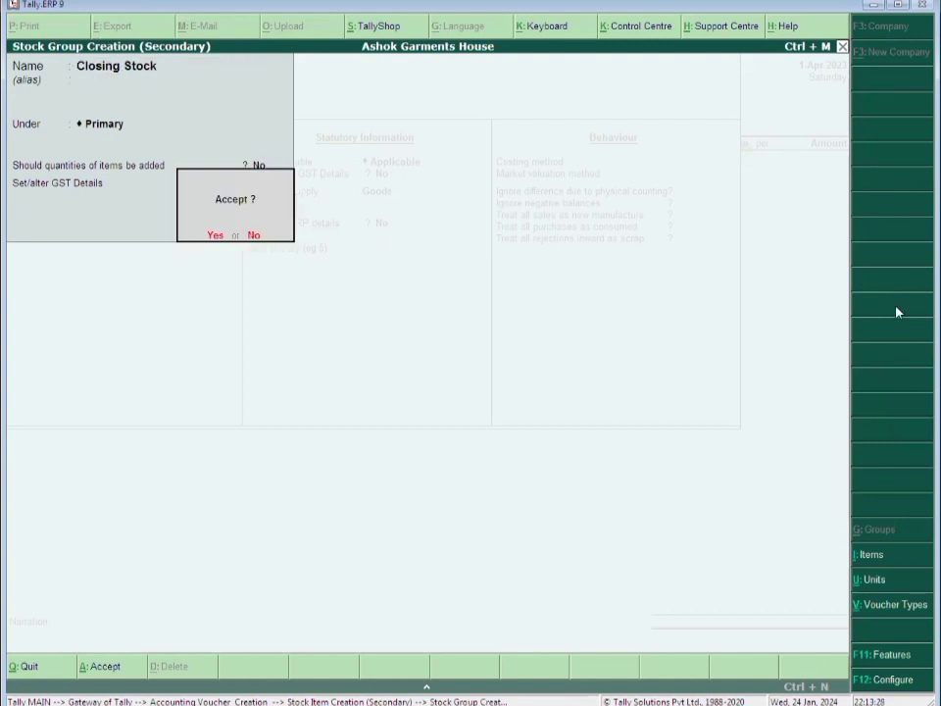
key(Return)
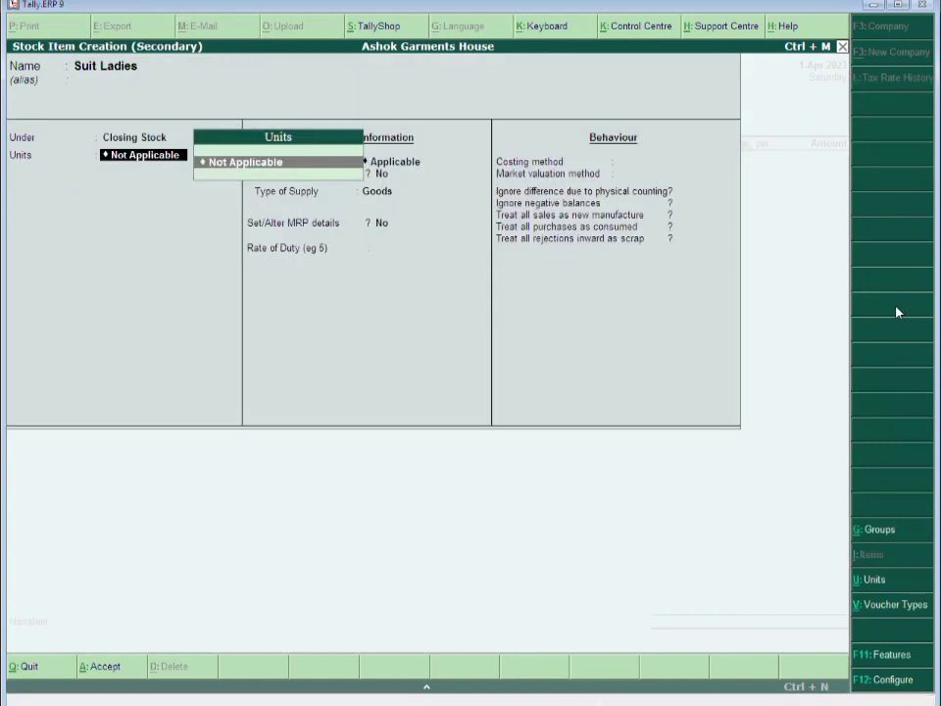
key(alt+c)
Create unit Pcs with formal name Piece and quantity code PCS-PIECES
text(pcs)
key(BackSpace)
key(BackSpace)
key(BackSpace)
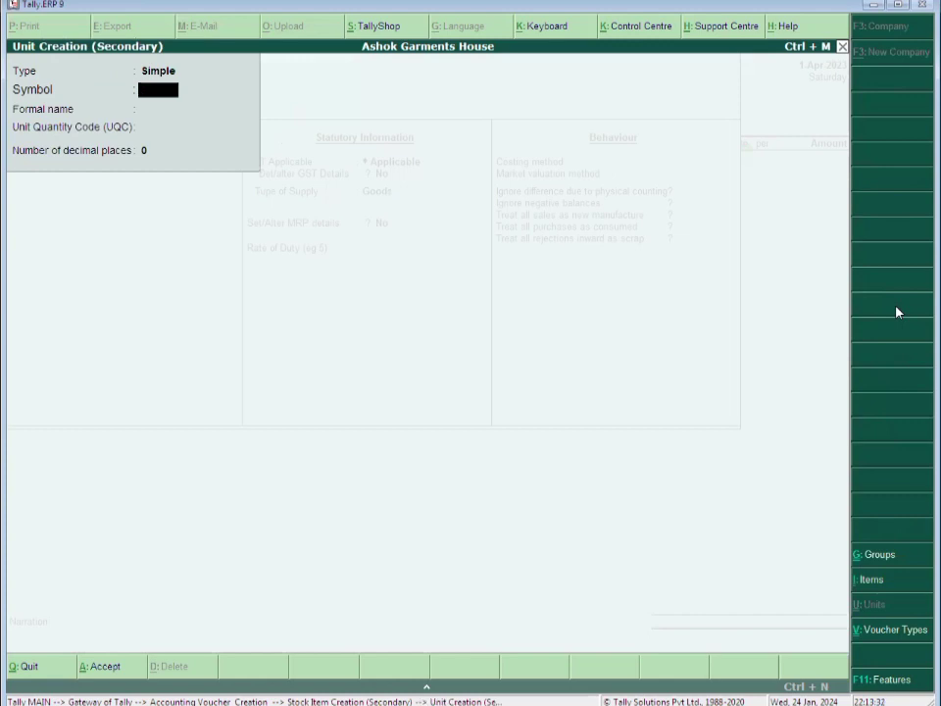
text(Pc)
key(Return)
key(BackSpace)
text(s)
key(Return)
text(P)
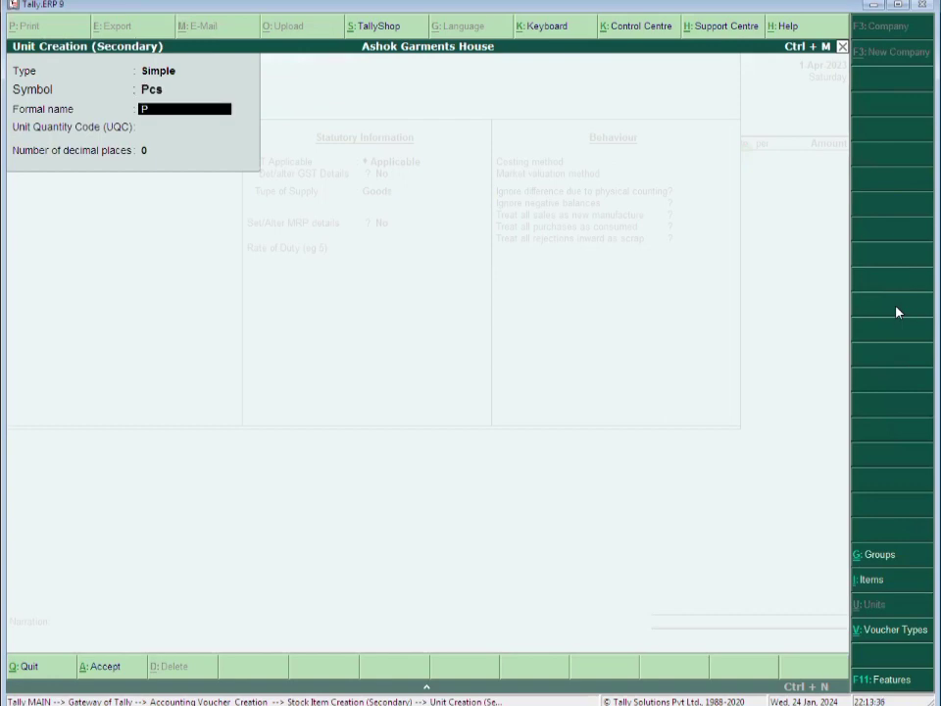
text(iece)
key(Return)
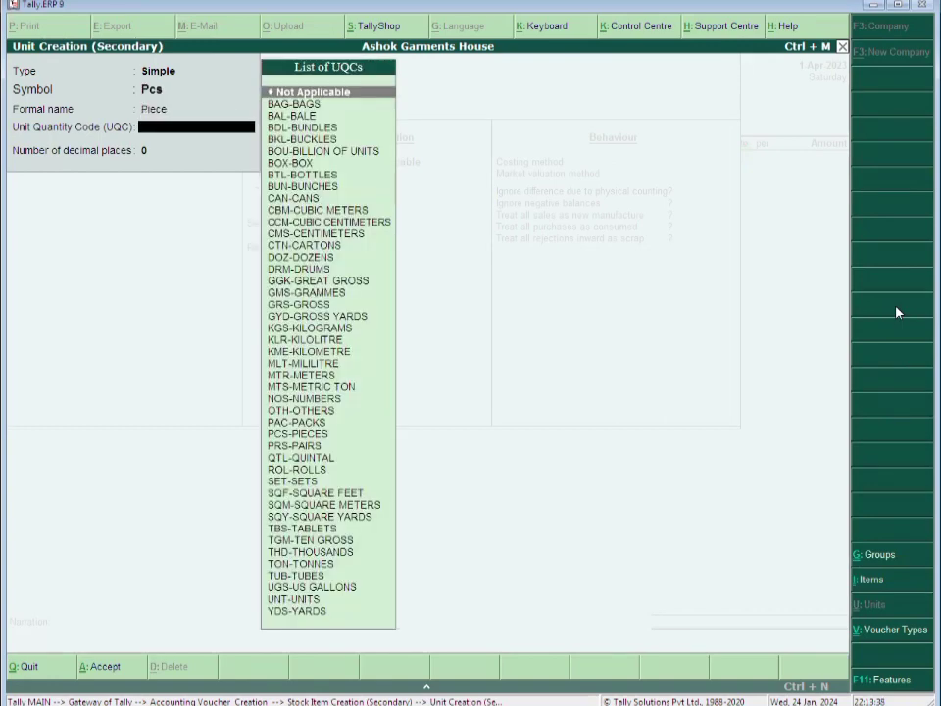
text(pcs)
key(Return)
key(Return)
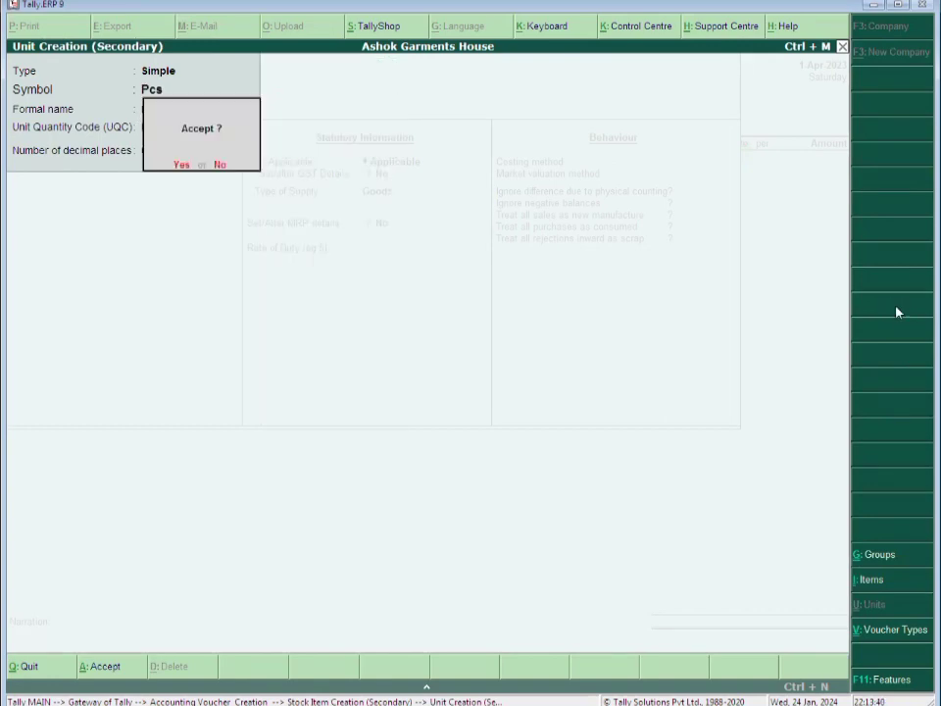
key(Return)
key(Return)
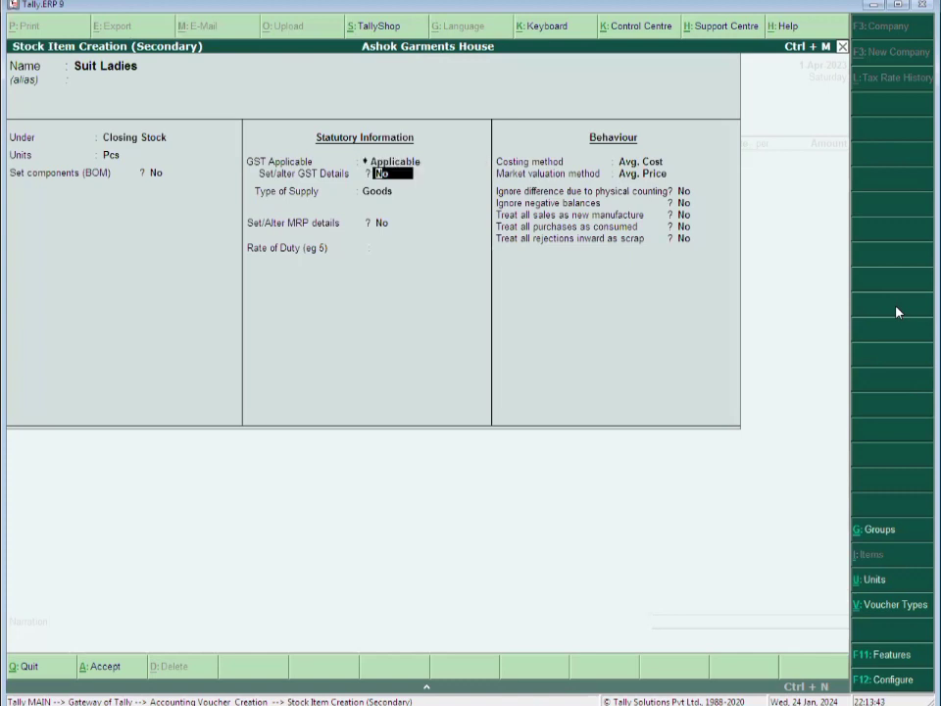
Give Suit Ladies GST details: description Garments, HSN 5407, taxable at 5% integrated tax
key(y)
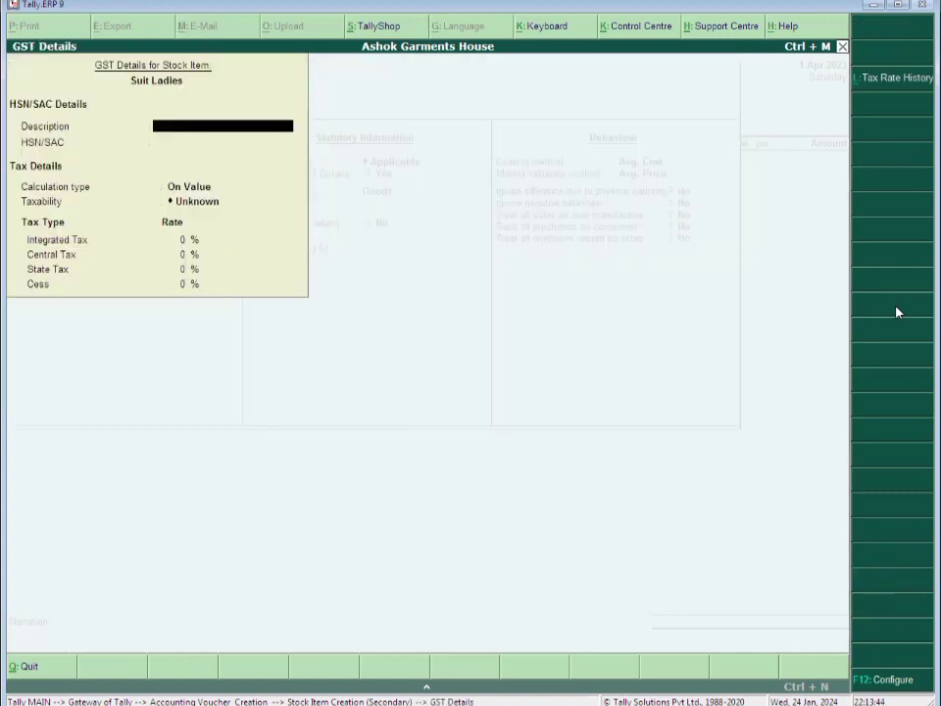
text(Garmne)
key(BackSpace)
key(BackSpace)
text(ents)
key(Return)
text(5407)
key(Return)
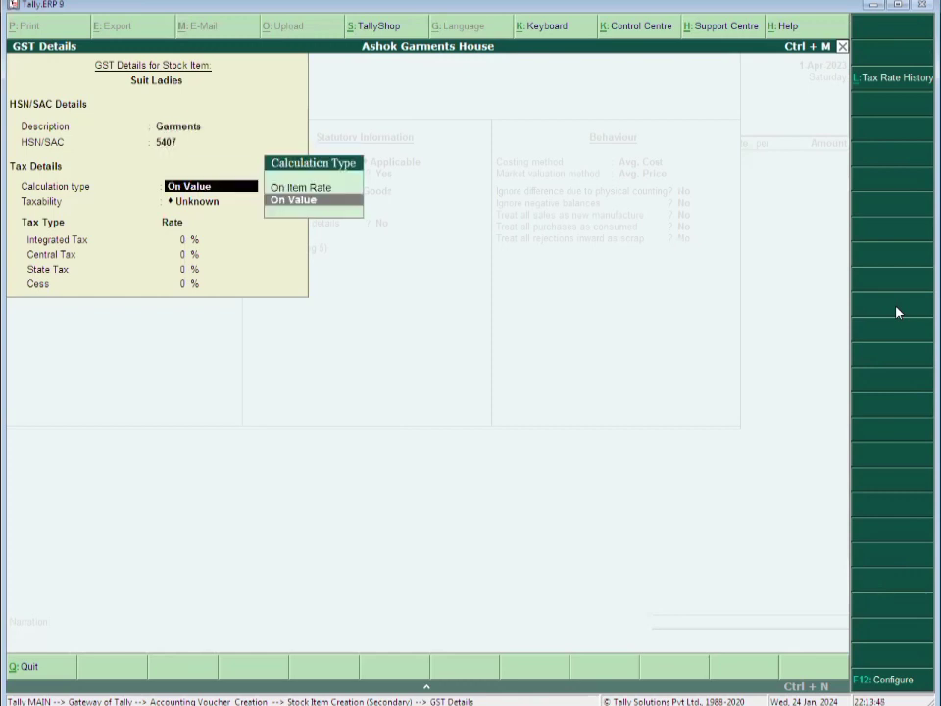
key(Return)
text(t)
key(Return)
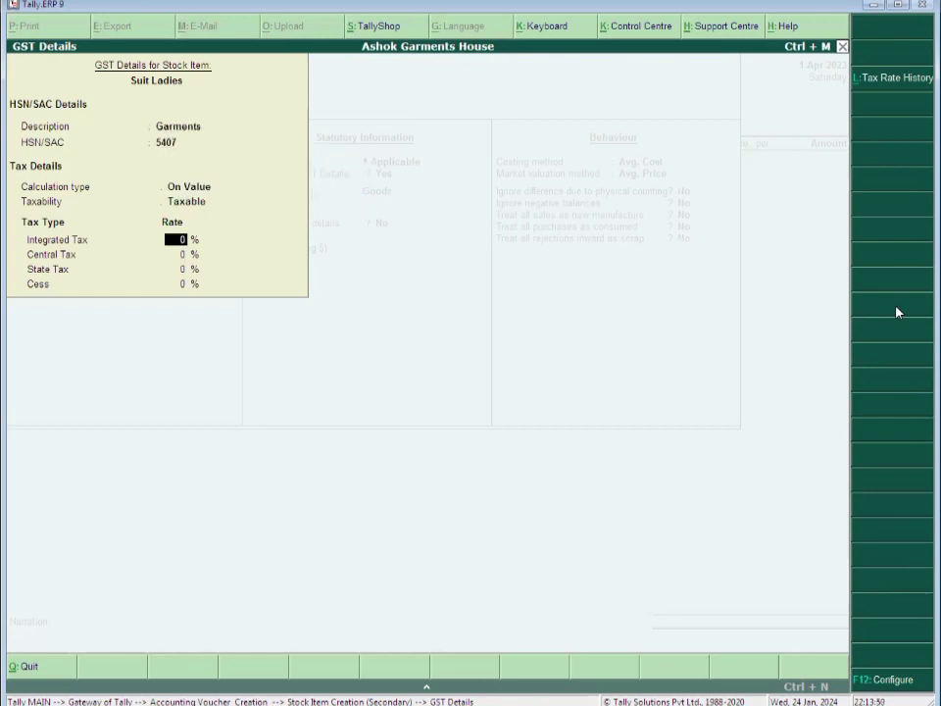
text(5)
key(Return)
key(ctrl+a)
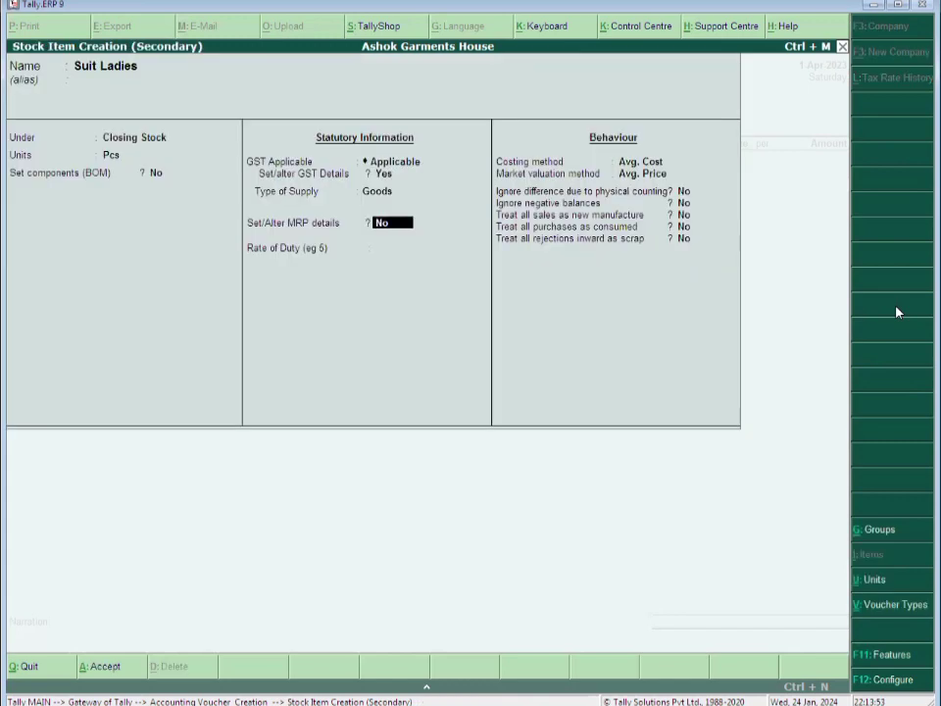
Set FIFO costing and Last Sale Price market valuation, then save Suit Ladies
key(Return)
key(Return)
text(Fif)
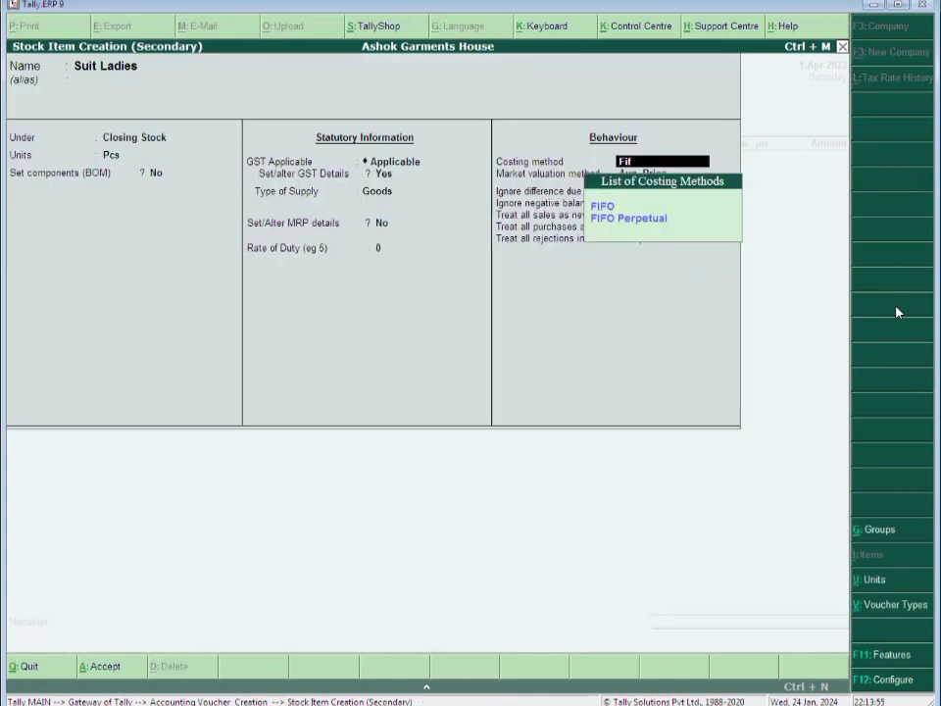
key(Return)
text(o)
key(Return)
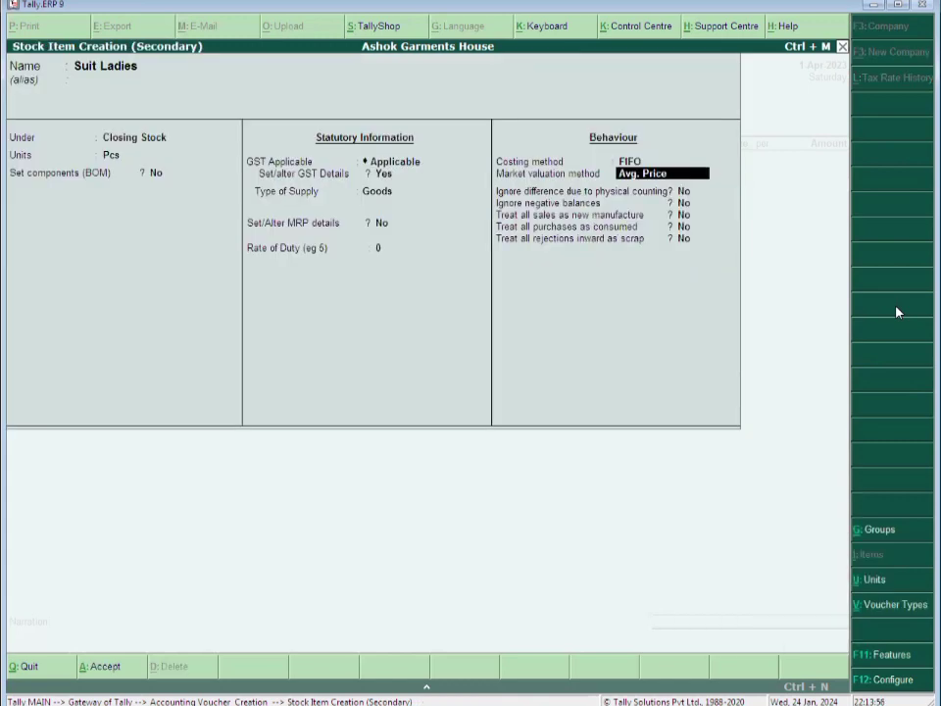
text(La)
key(Return)
key(Return)
key(Return)
key(Return)
key(Return)
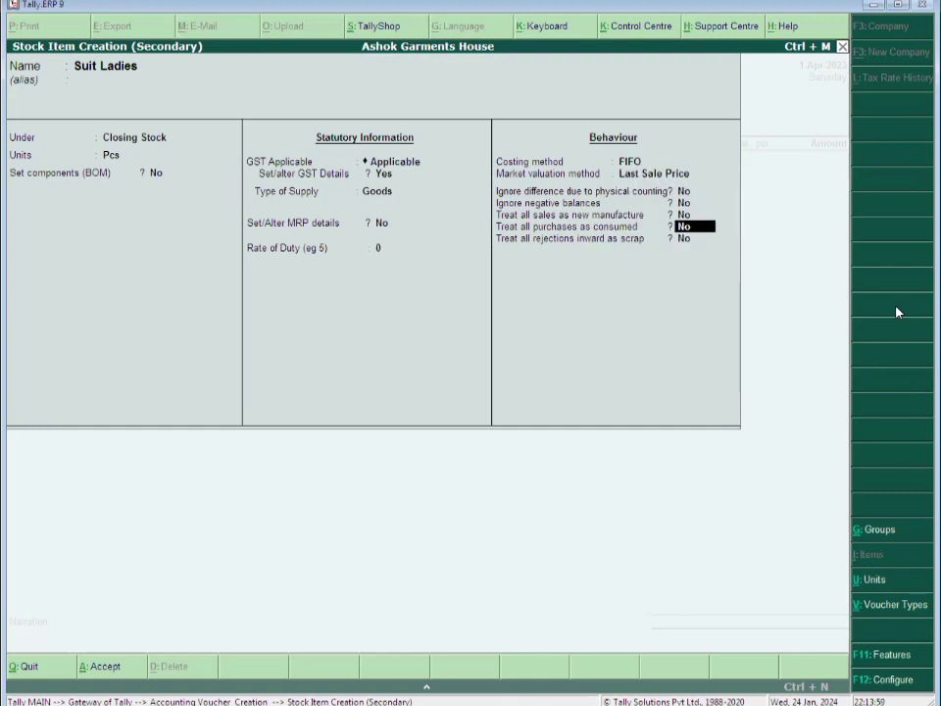
key(Return)
key(Return)
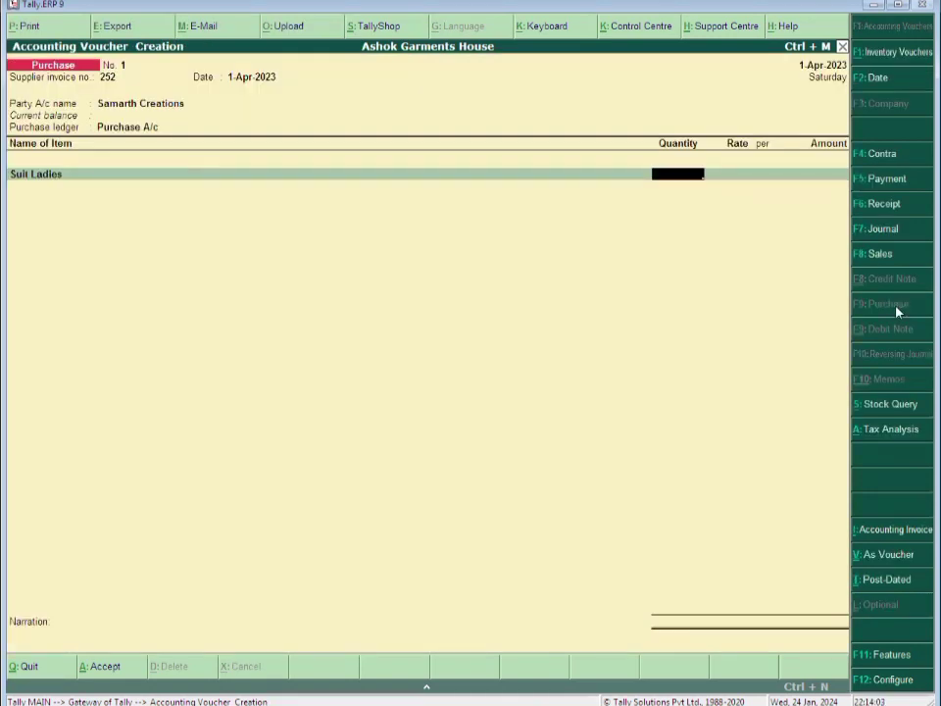
Enter the Suit Ladies line at rate 150 with an initial quantity of 57,800 Pcs
text(57800)
key(Return)
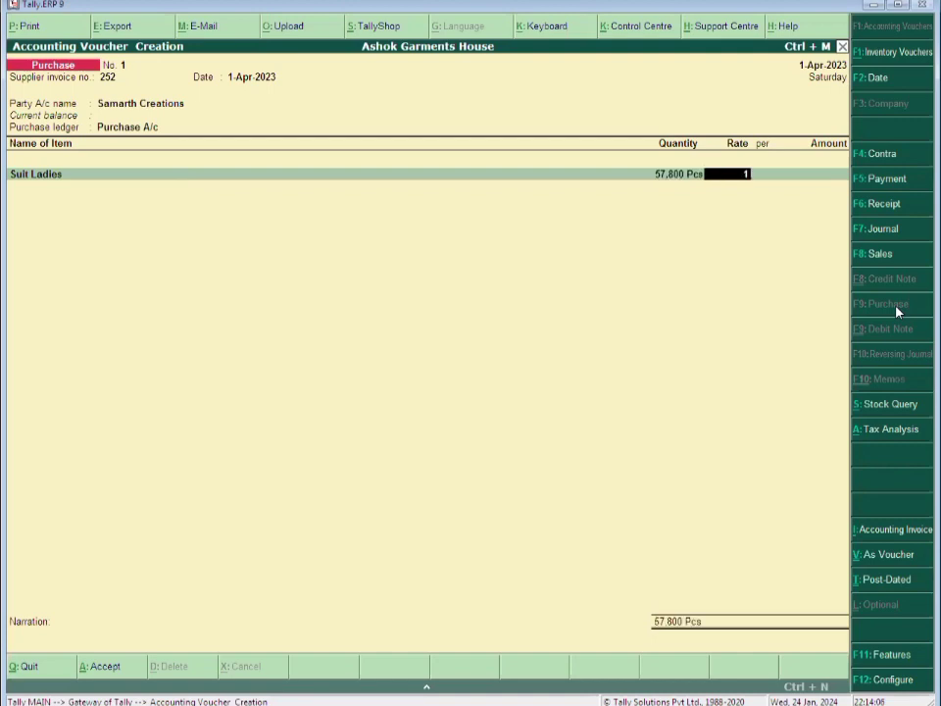
text(150)
key(Return)
key(Return)
key(Return)
Correct the Suit Ladies quantity to 250 Pcs so the line totals 37,500.00
key(BackSpace)
key(BackSpace)
key(BackSpace)
key(BackSpace)
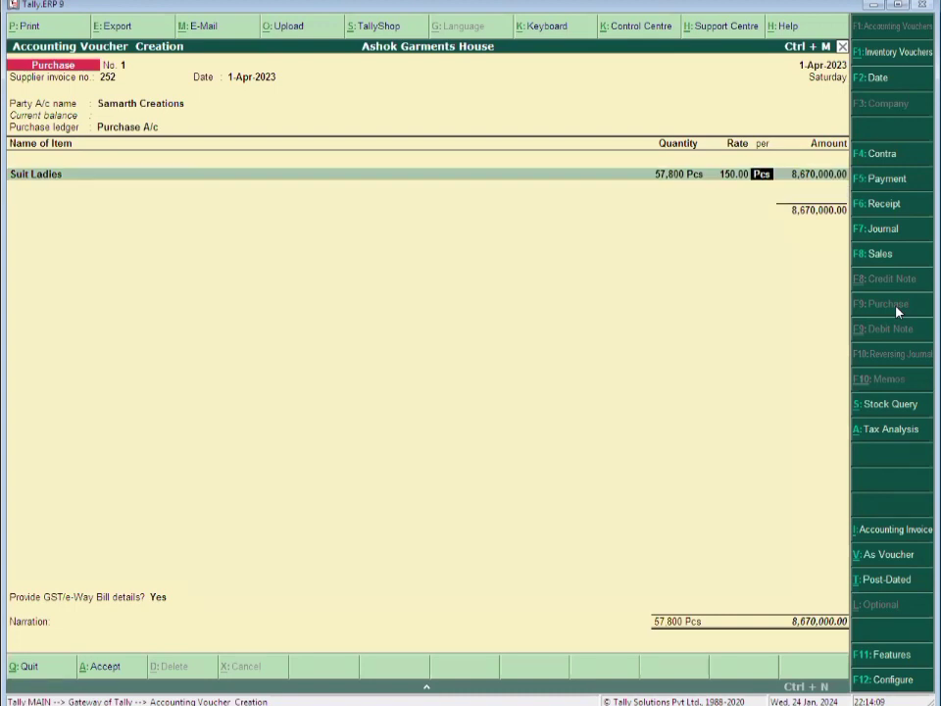
text(57)
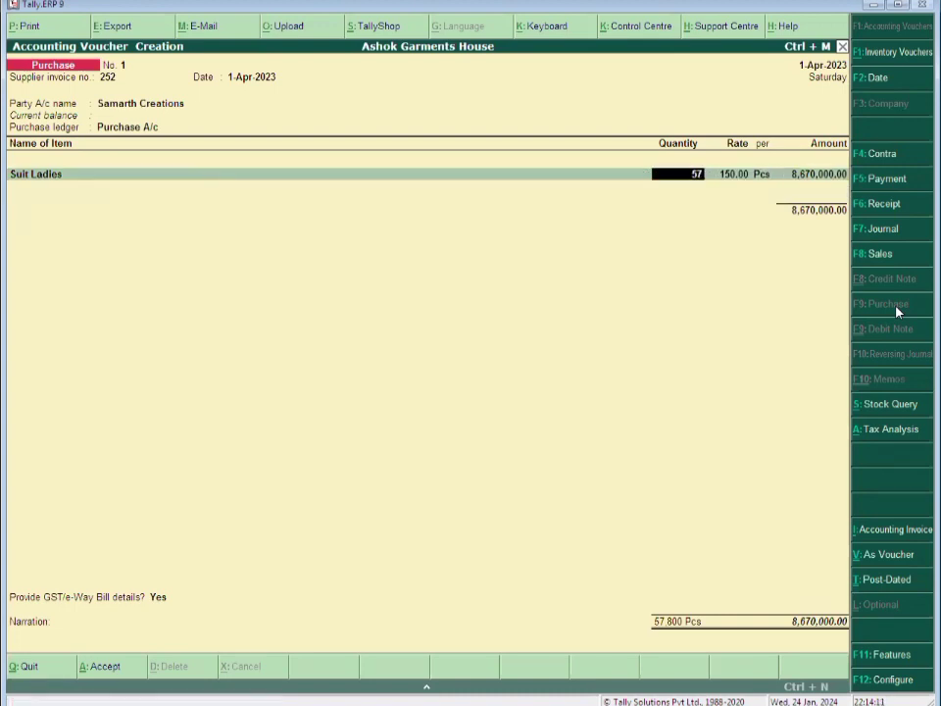
text(0)
key(Return)
key(Return)
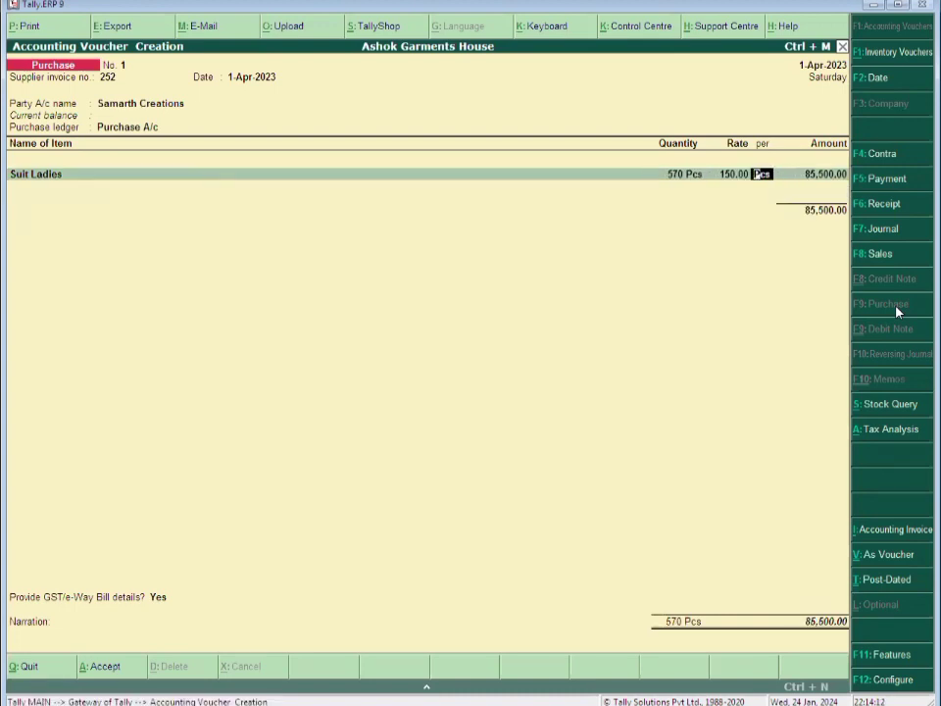
key(BackSpace)
key(BackSpace)
text(270)
key(Return)
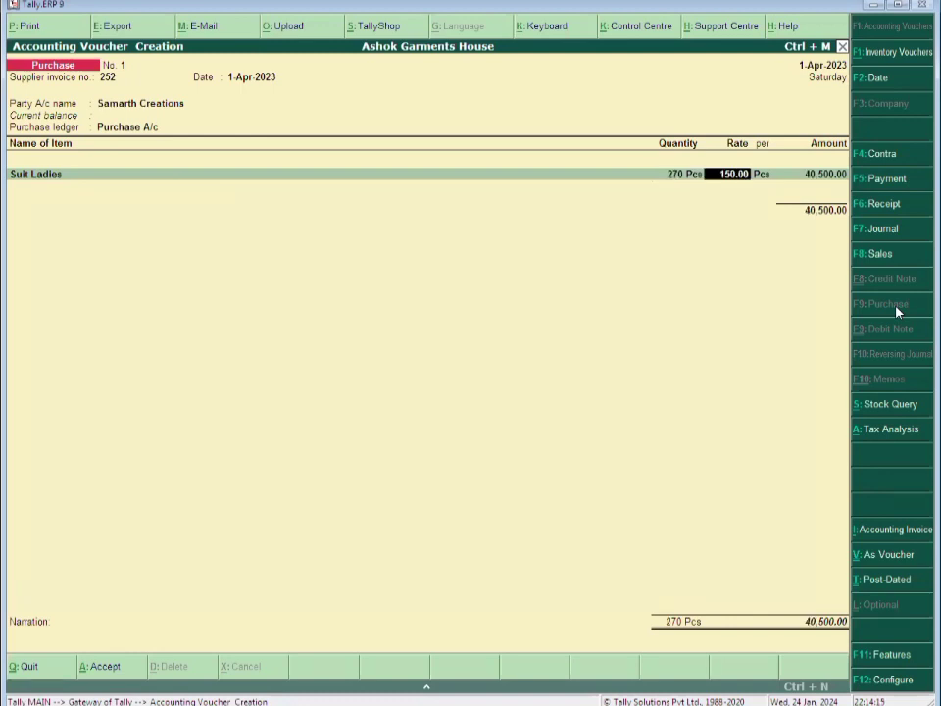
key(BackSpace)
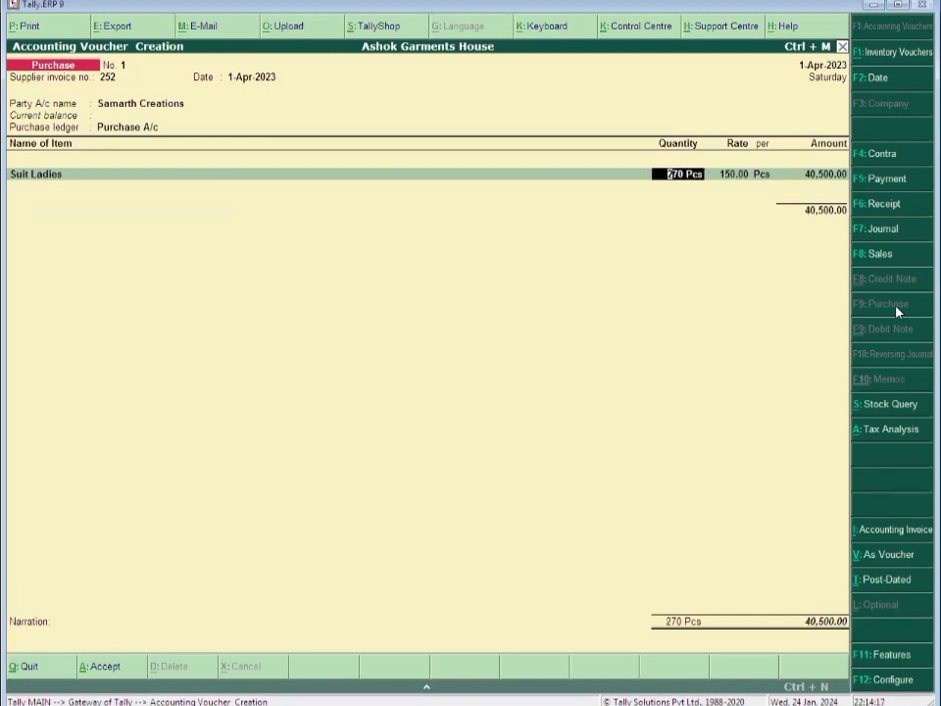
text(250)
key(Return)
key(Return)
key(Return)
key(Return)
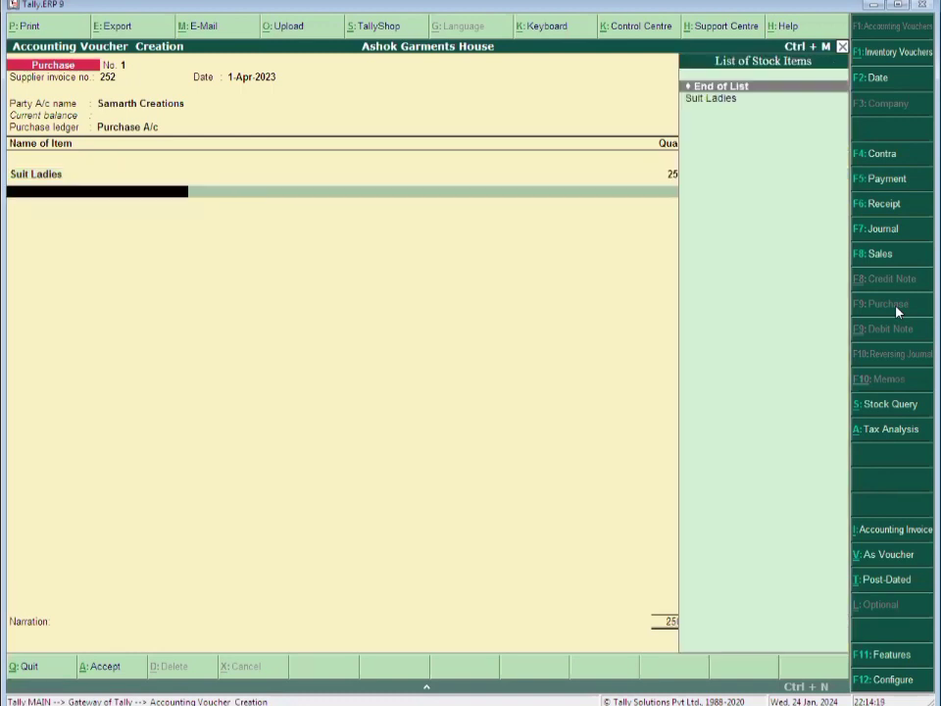
key(Return)
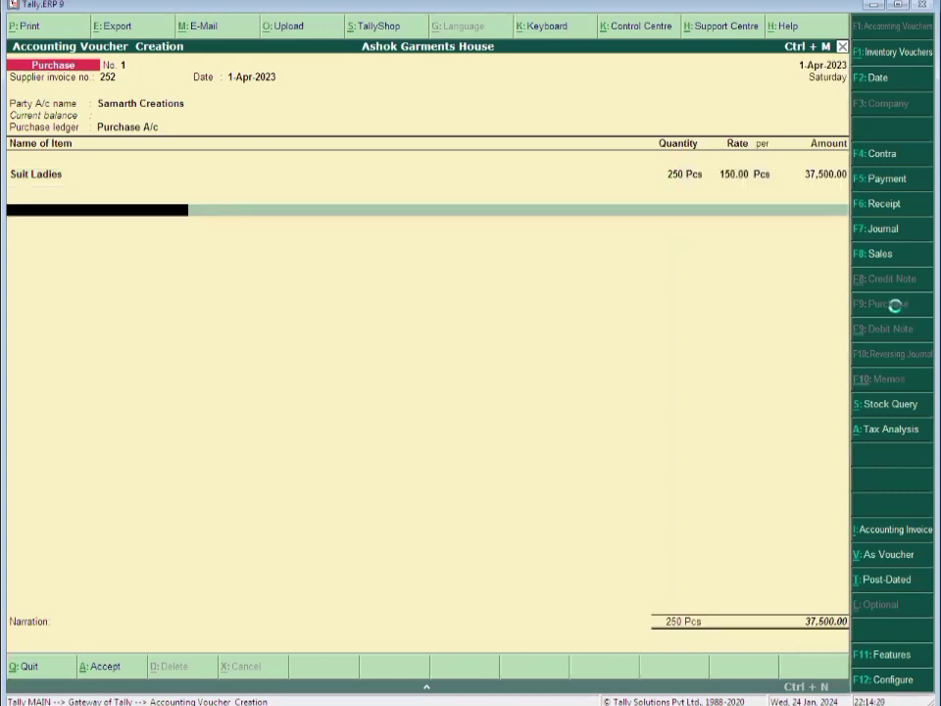
key(alt+c)
Create ledger Input Igst under Duties & Taxes as GST Integrated Tax at 5 %
text(Inpu)
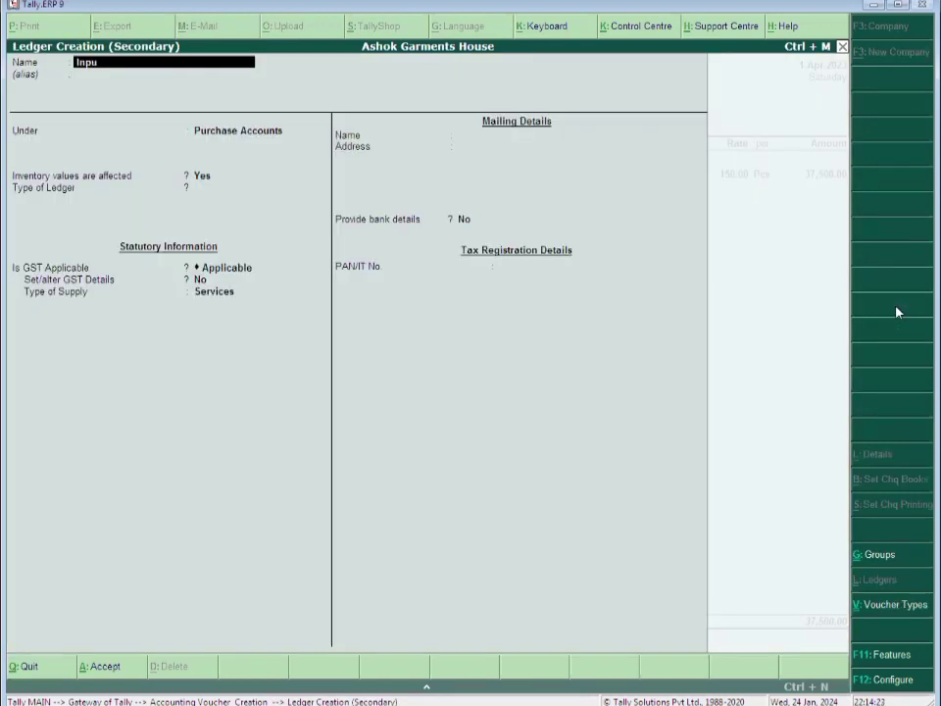
text(t Igst)
key(Return)
text(Du)
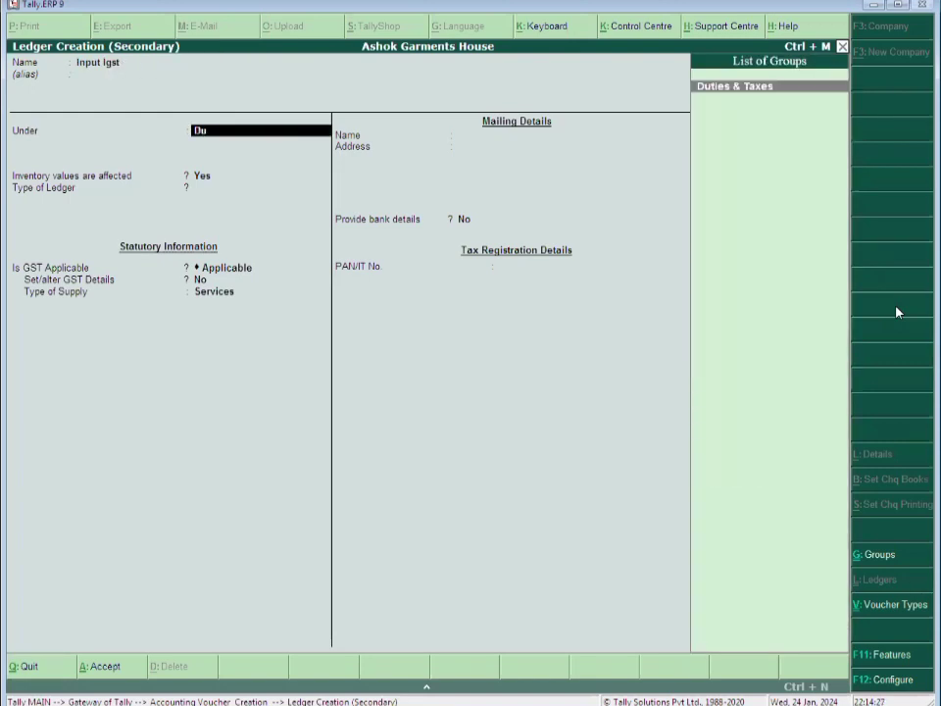
key(Return)
key(Up)
key(Return)
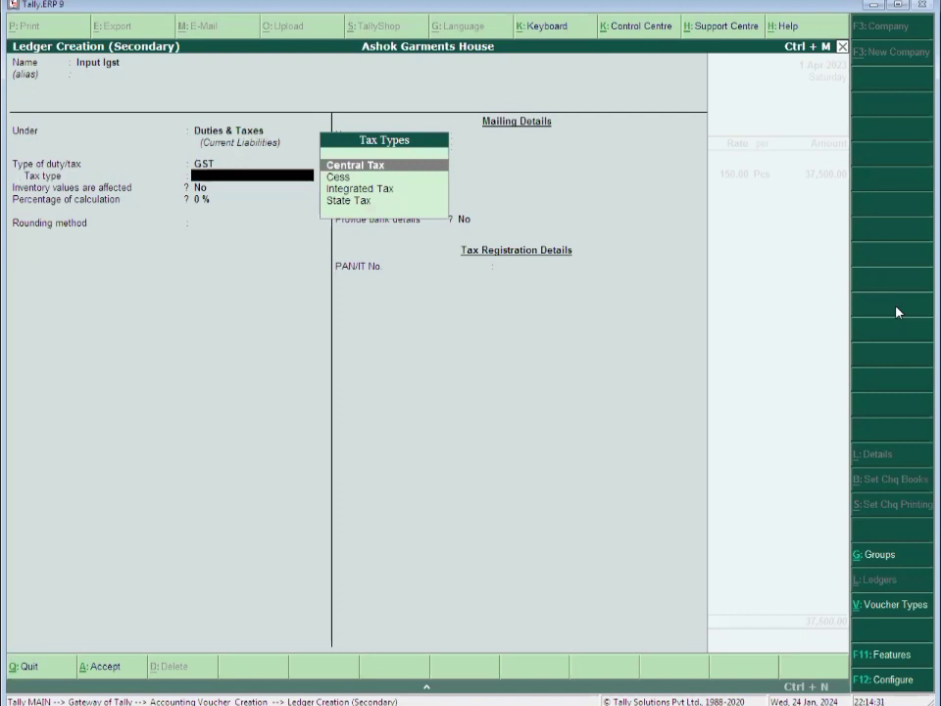
key(Down)
key(Down)
key(Return)
text(5)
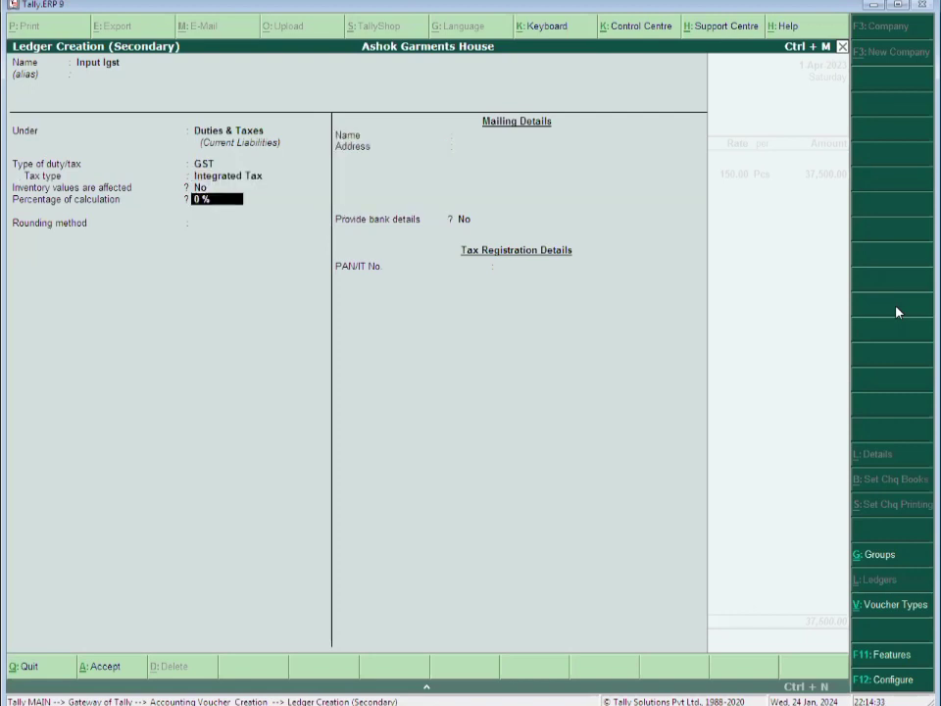
key(Return)
key(ctrl+a)
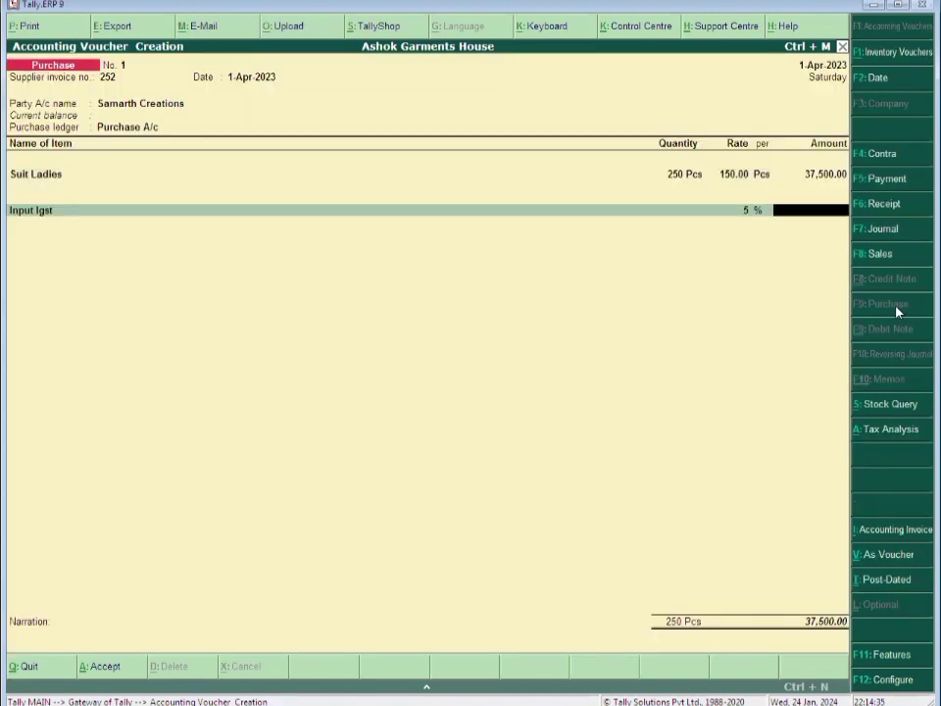
key(Up)
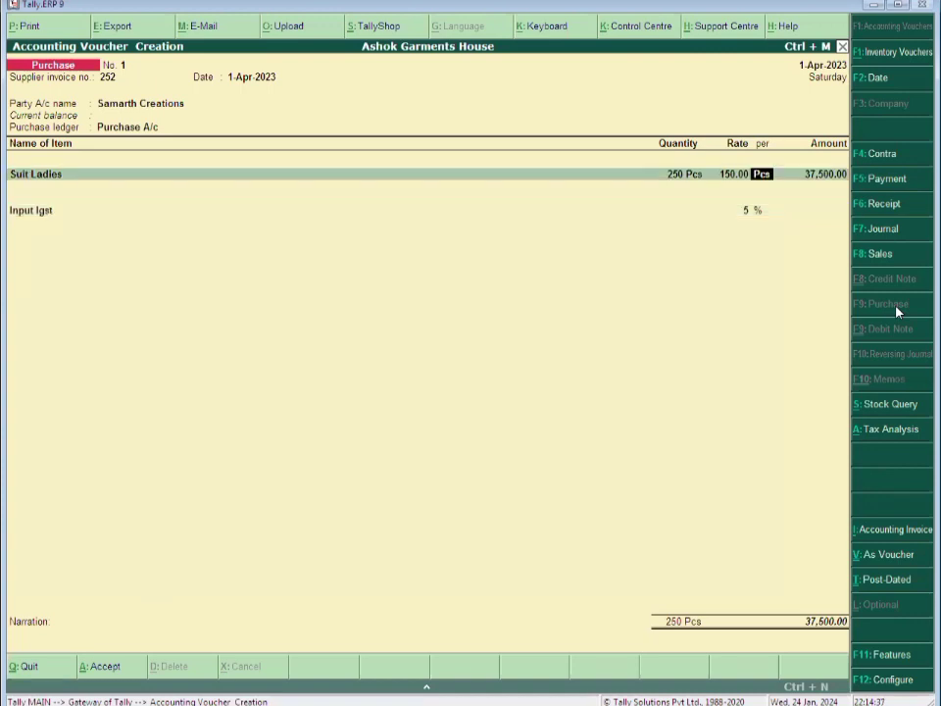
key(Up)
key(Up)
key(Up)
key(Up)
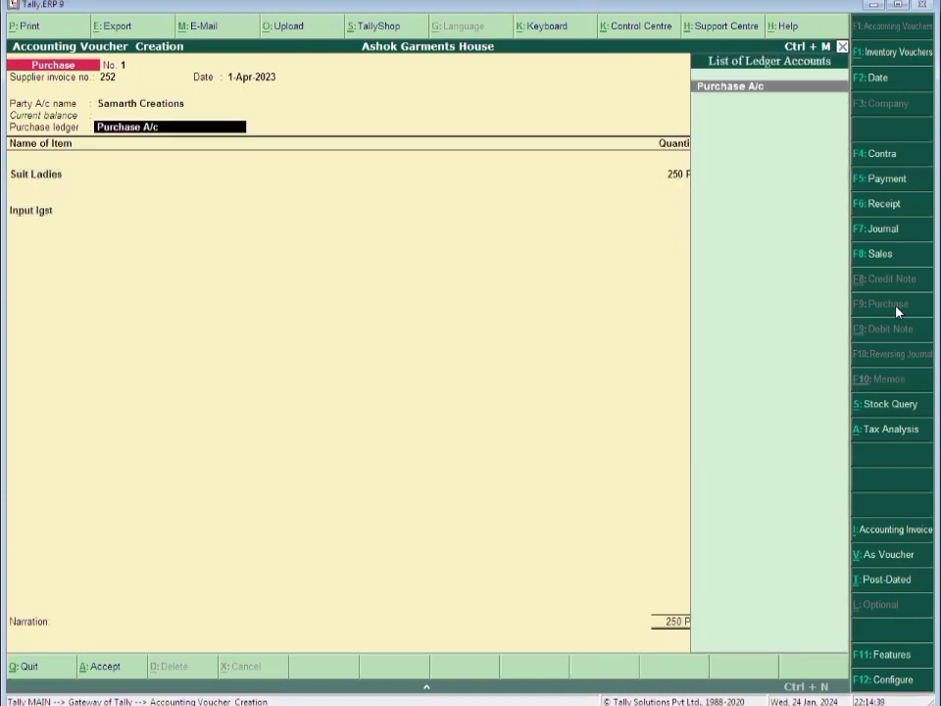
Create purchase ledger Interstate Purchase A/c under Purchase Accounts, affecting inventory, with Goods as supply type
key(alt+c)
text(Inters)
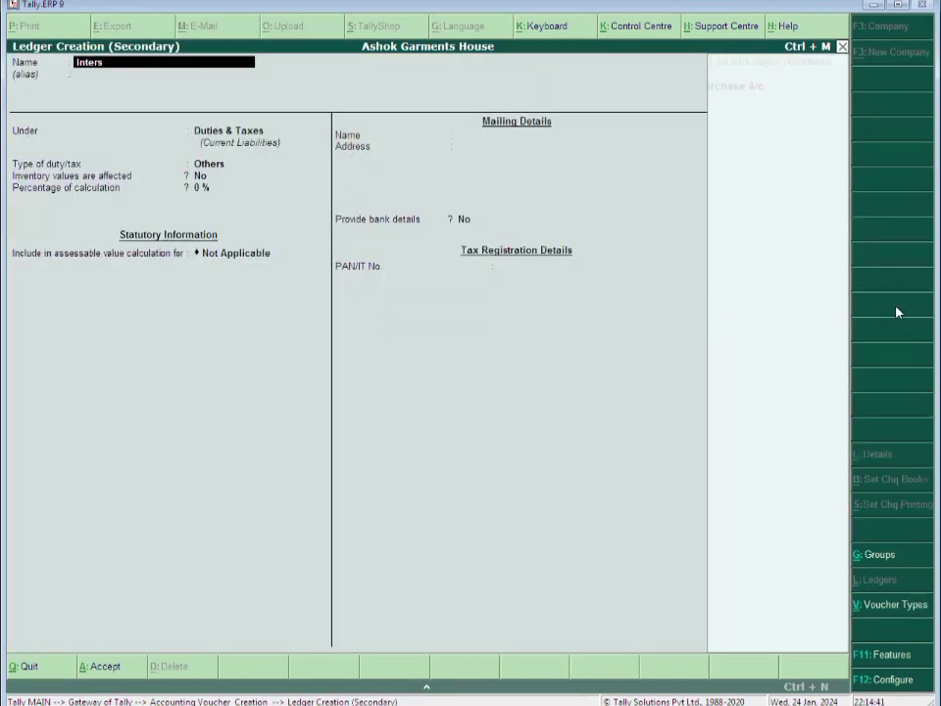
text(tate Purchase a/c)
key(Return)
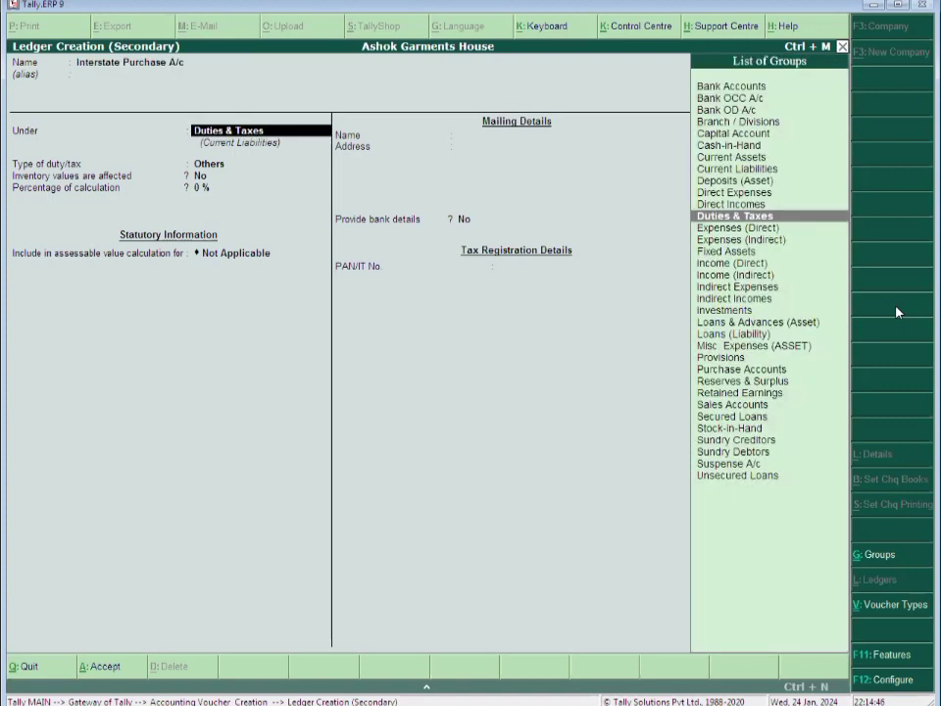
text(p)
key(Return)
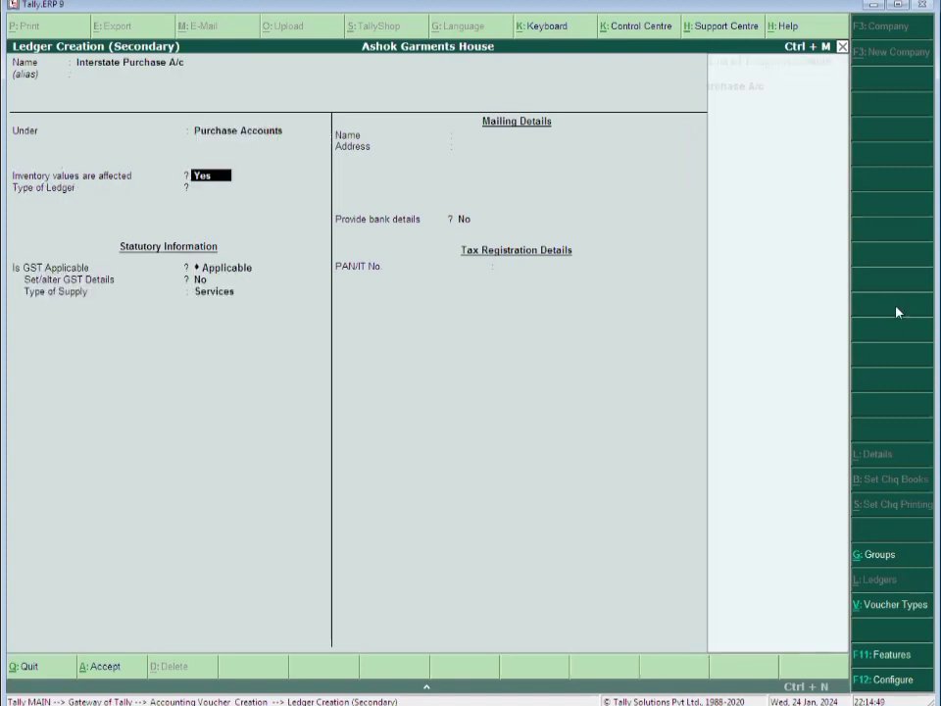
key(Return)
key(Return)
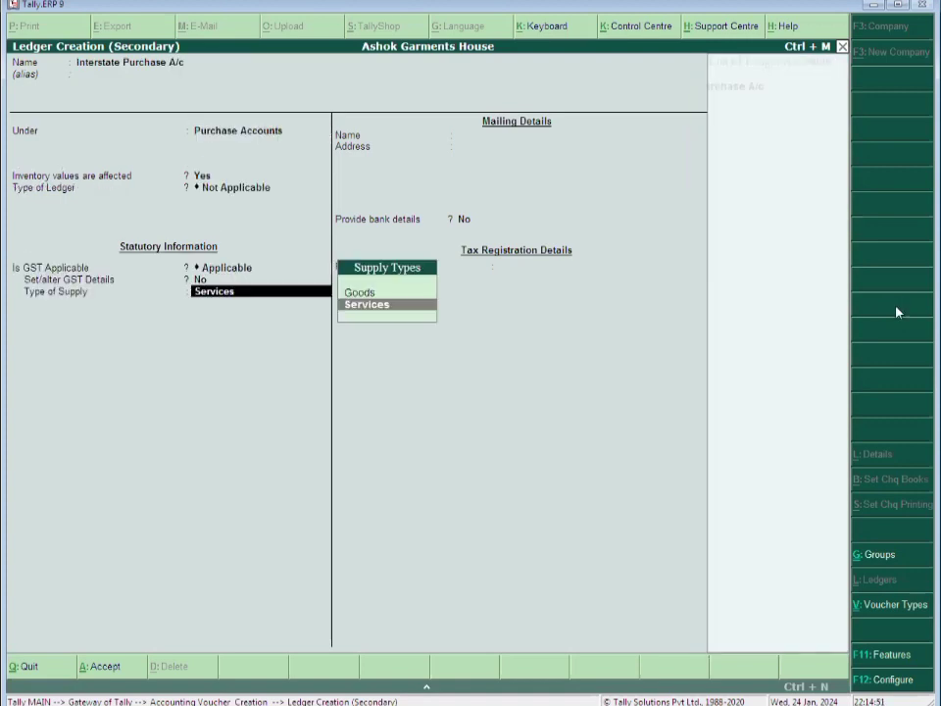
key(Up)
key(Return)
key(ctrl+a)
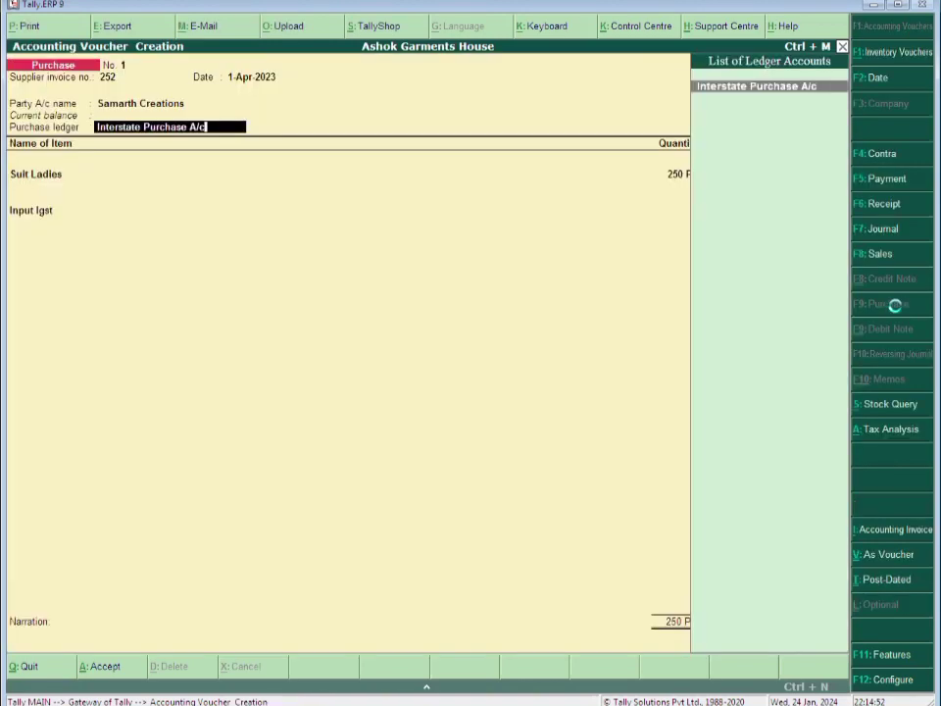
key(Return)
text(Int)
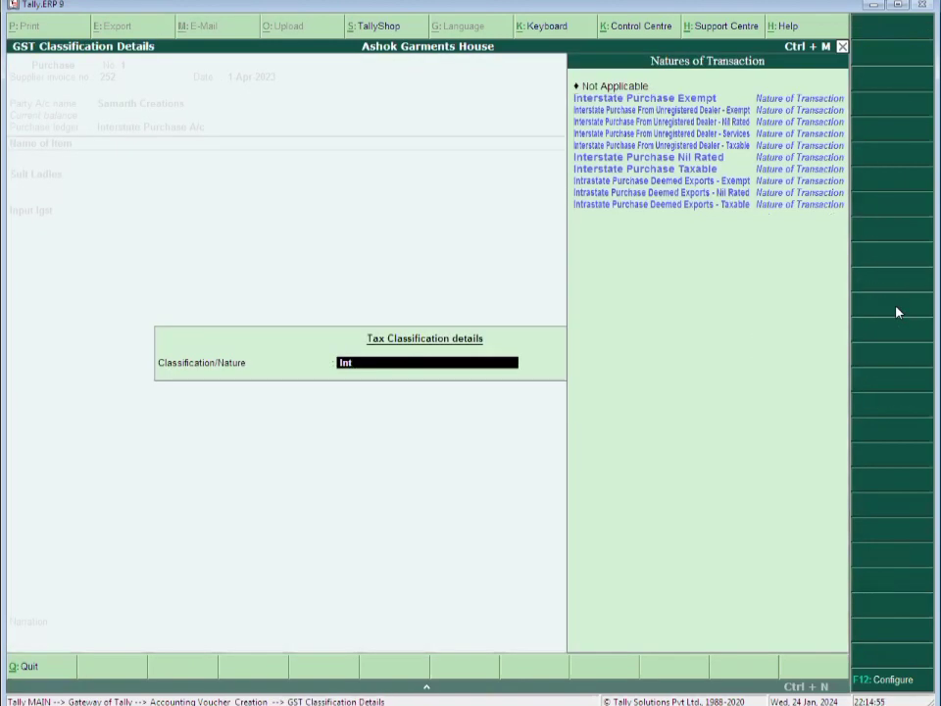
text(er)
Accept the interstate nature of transaction and move past the item and tax rows to narration
key(Return)
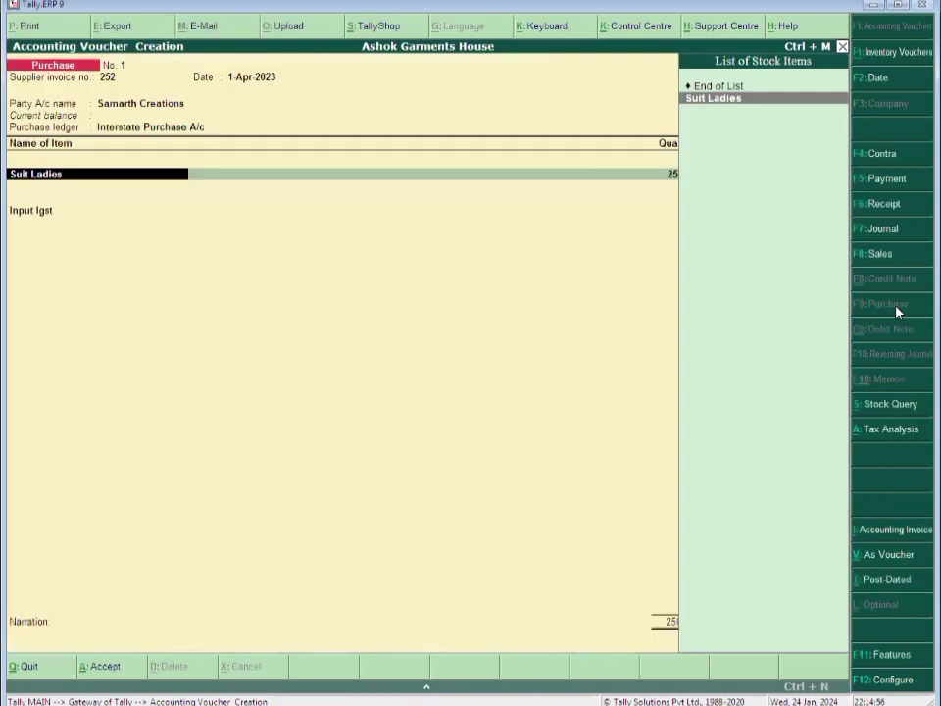
key(Return)
key(Return)
key(Return)
key(Return)
key(Return)
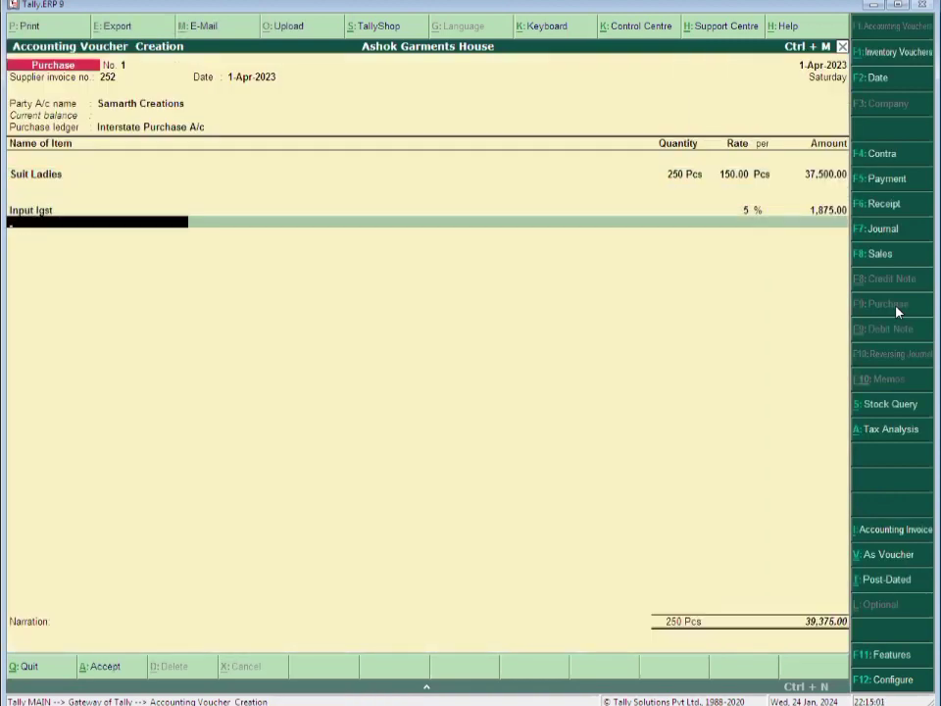
key(Return)
Narrate 'Being Goods Purchased.', save voucher No. 1, and enter supplier invoice 150 on voucher No. 2
text(Be)
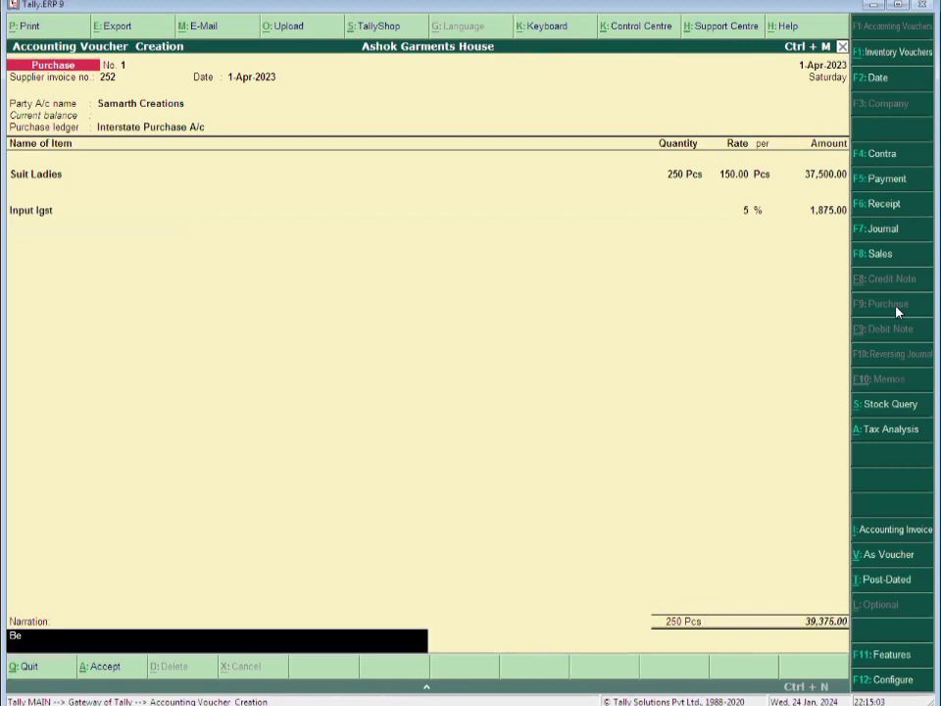
text(ing Goods Purchase)
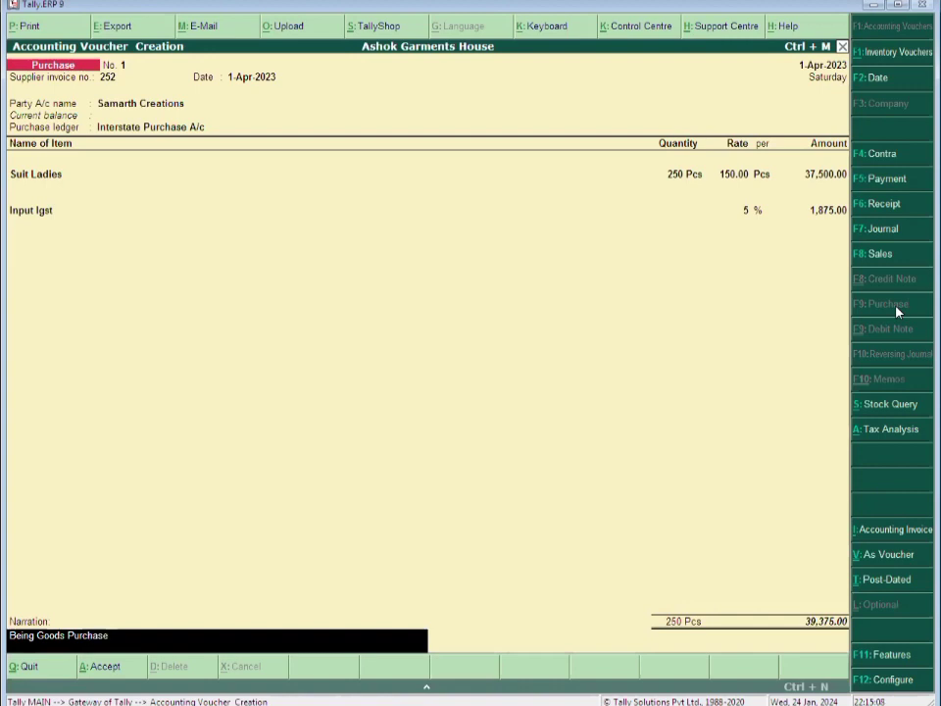
text(d.)
key(Return)
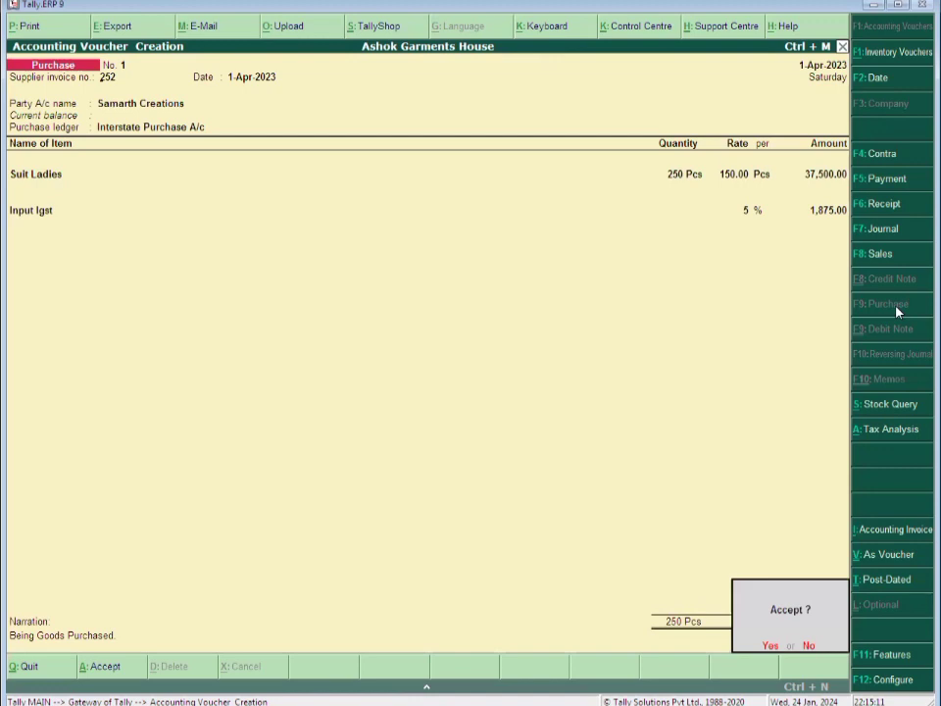
key(Return)
text(150)
key(Return)
key(Return)
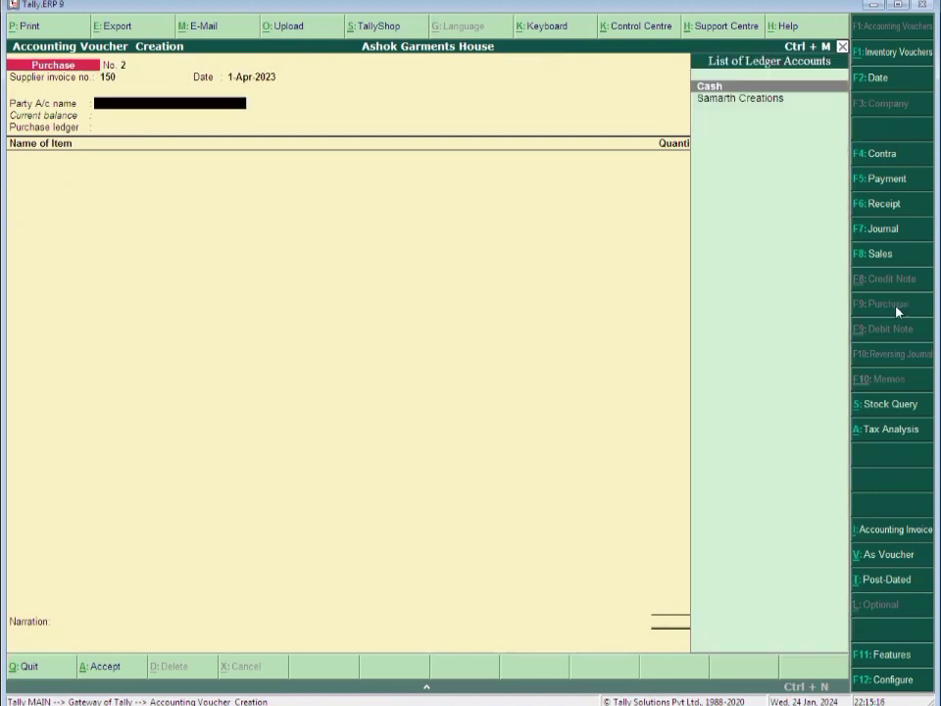
Start a new party ledger named Pawan Creations under Sundry Creditors
key(alt+c)
text(Pawan Cre)
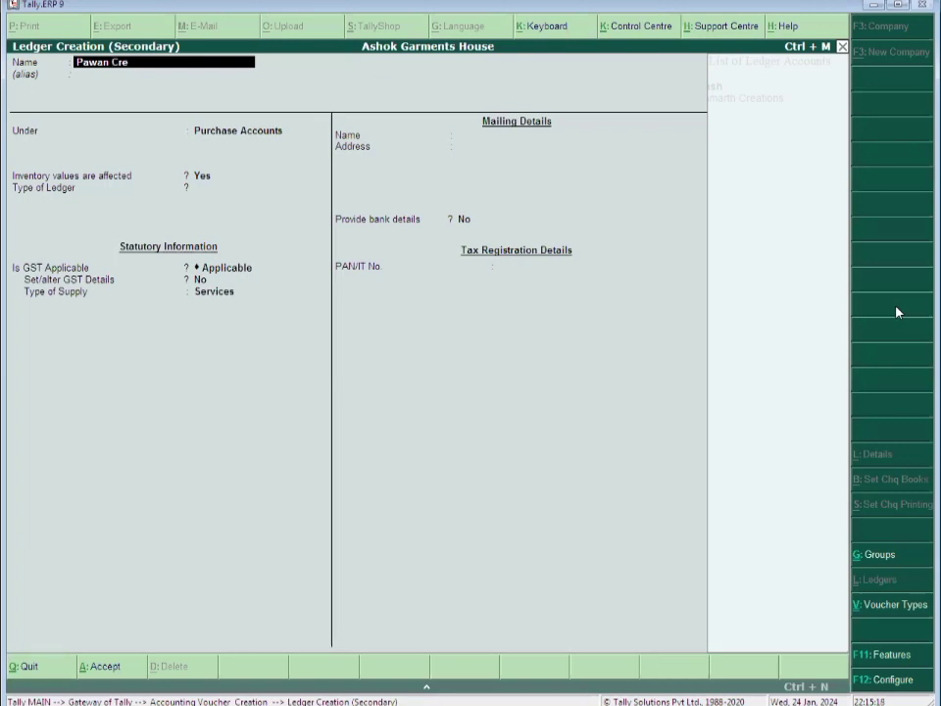
text(ations)
key(Return)
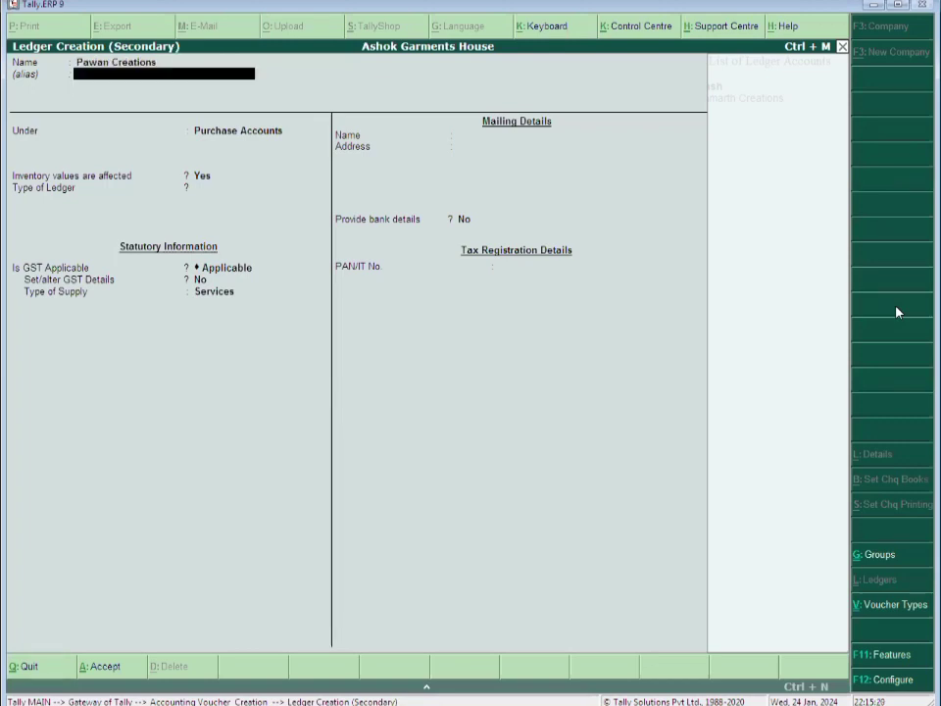
key(Return)
text(Sun)
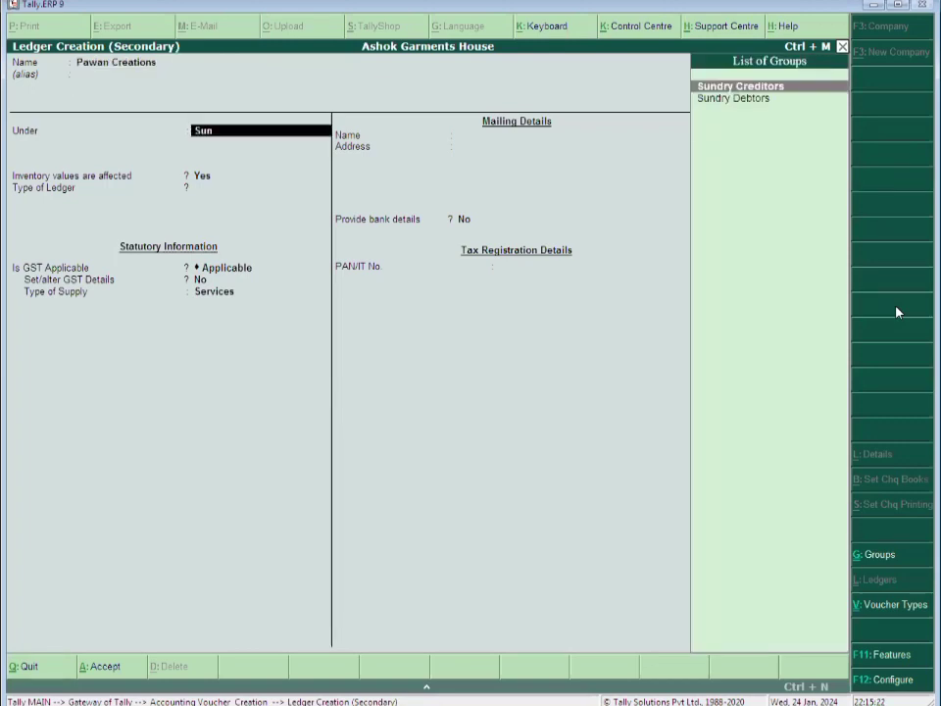
key(Return)
Give Pawan Creations the address Main Road, Surat and state Uttar Pradesh
key(Return)
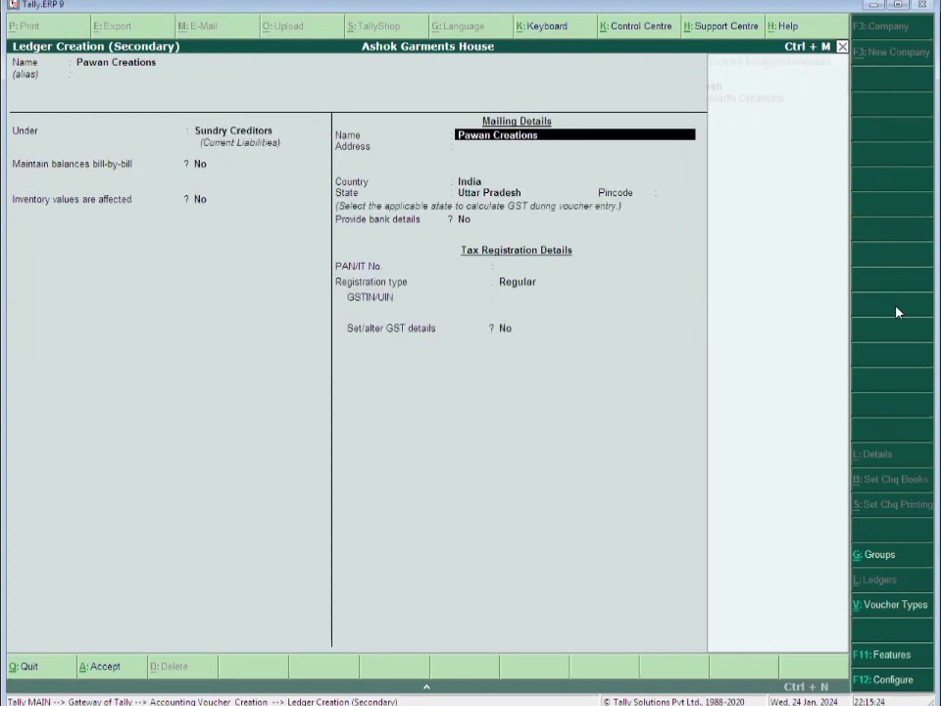
key(Return)
text(Mainr)
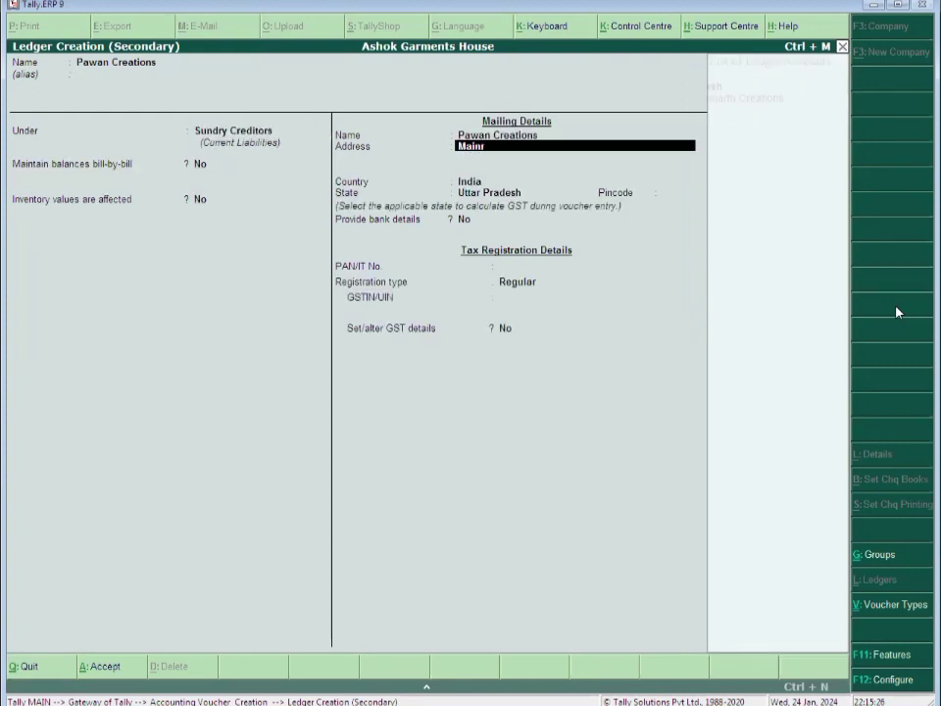
key(BackSpace)
text(Road, a)
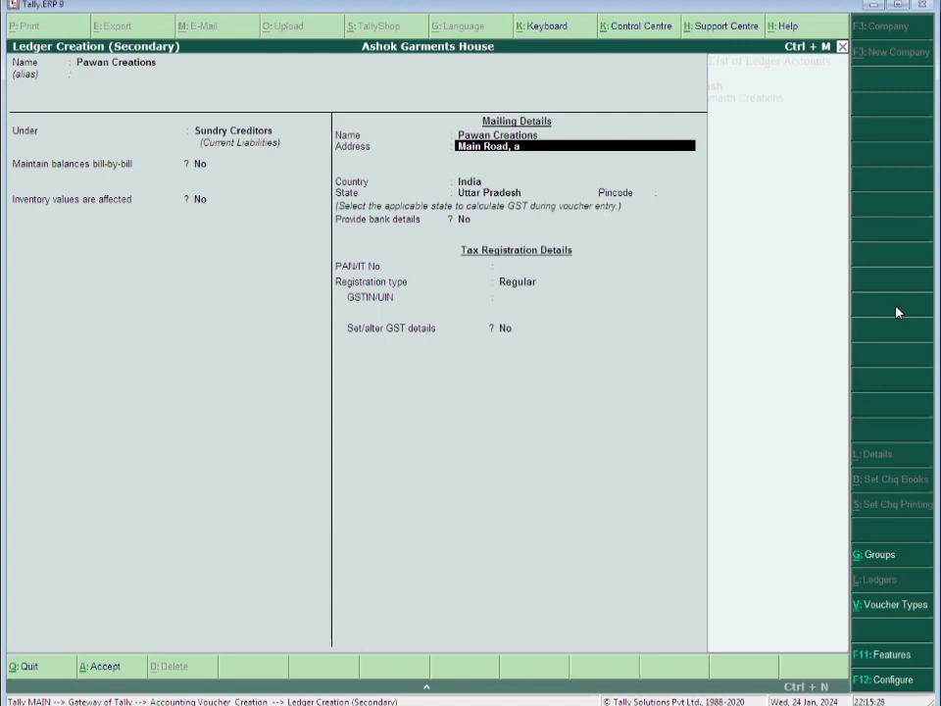
key(BackSpace)
text(Surat)
key(Return)
key(Return)
key(Return)
text(G)
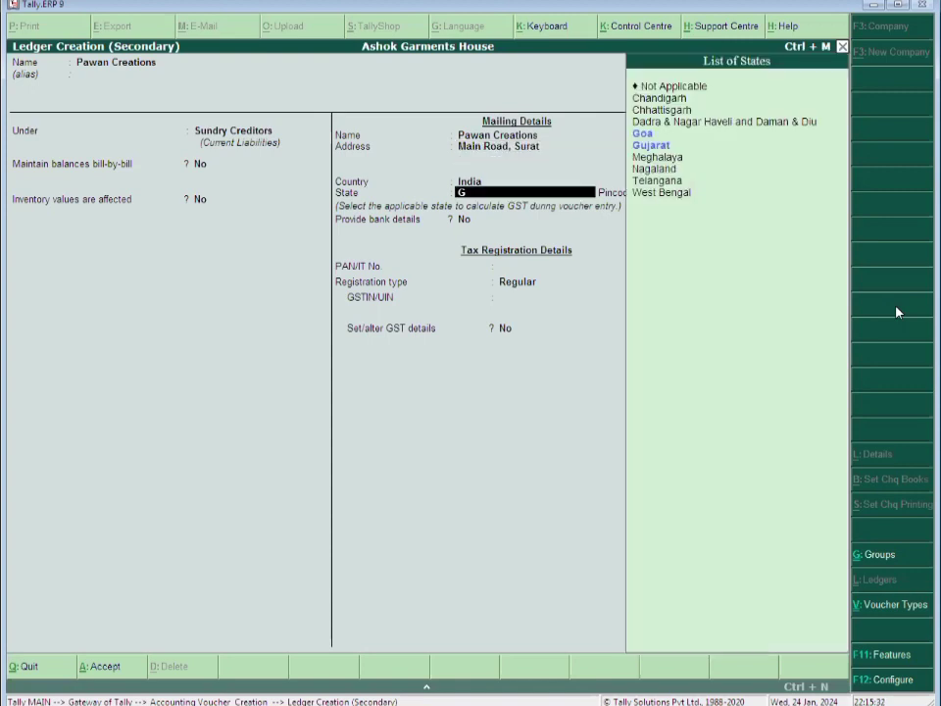
key(BackSpace)
text(U)
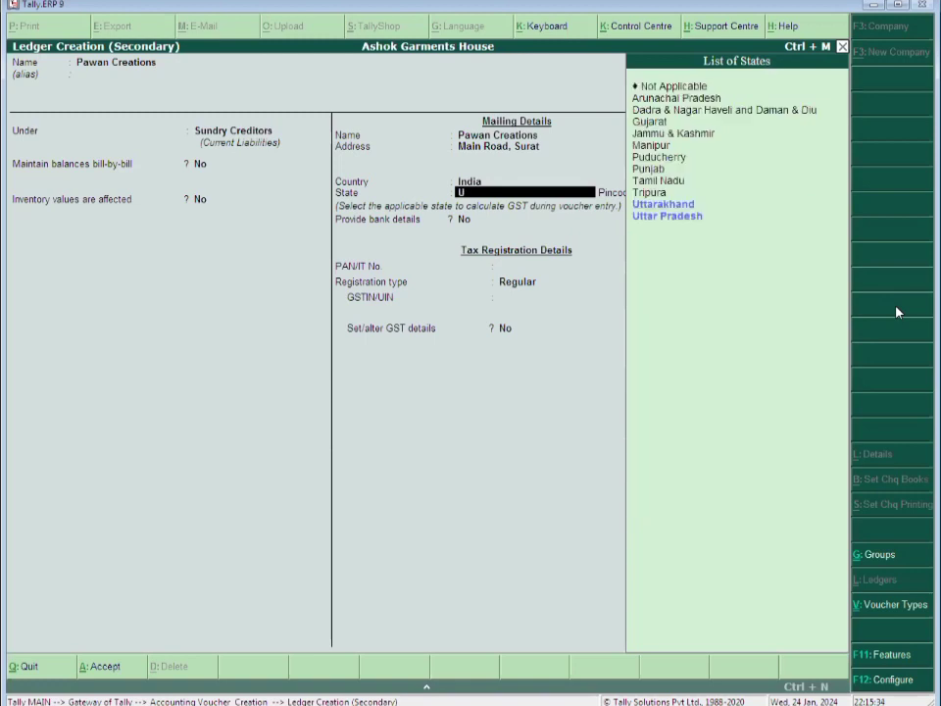
text(tt)
key(Return)
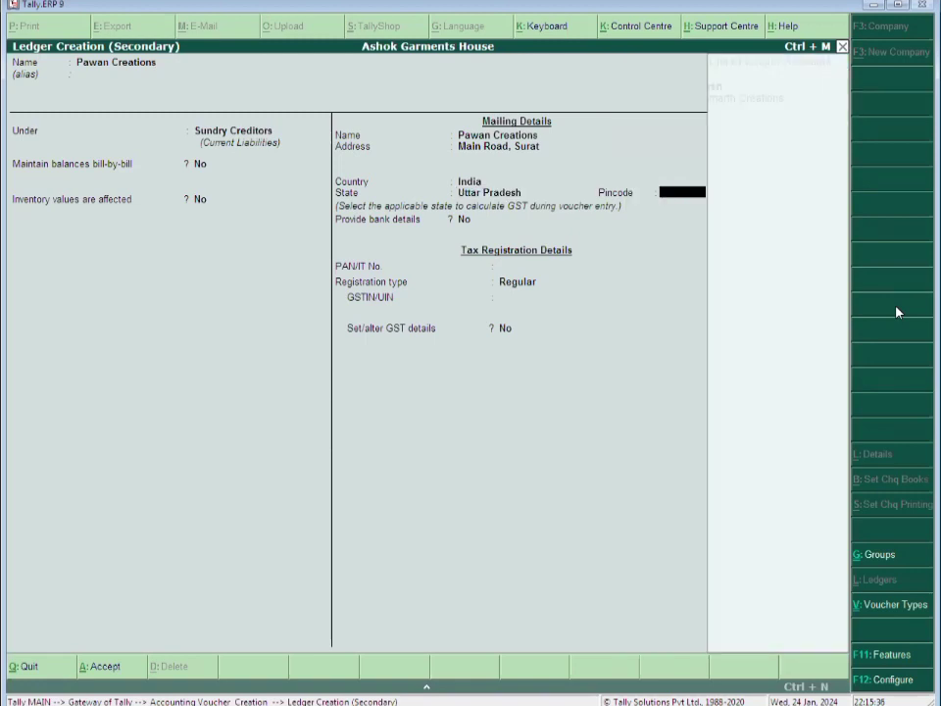
Enter the party's GSTIN and reach the ledger's save confirmation
key(Return)
key(Return)
key(Return)
key(Return)
text(09)
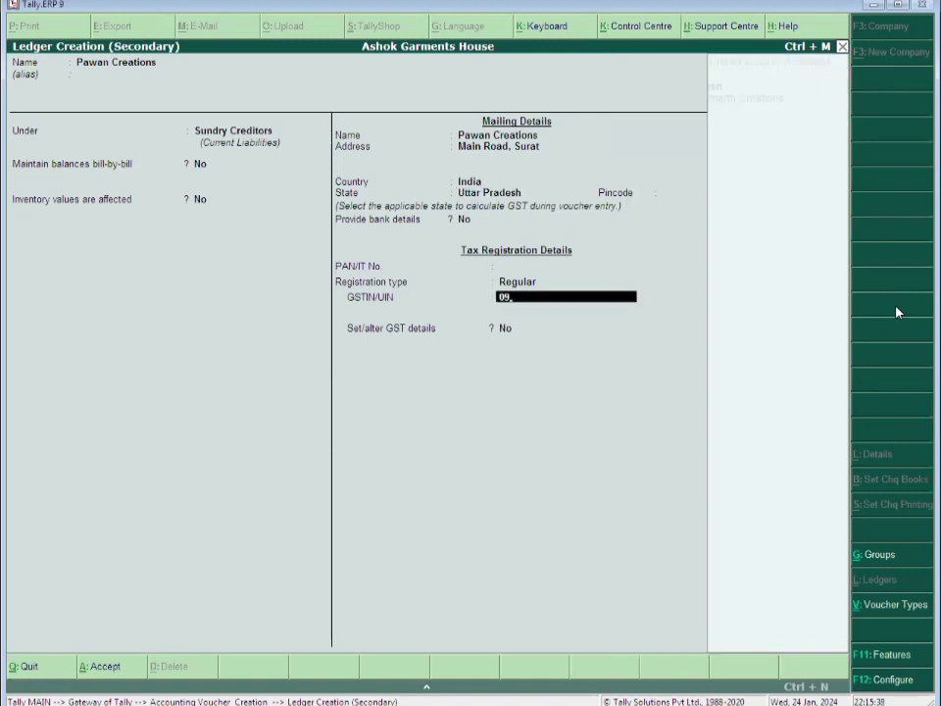
text(************)
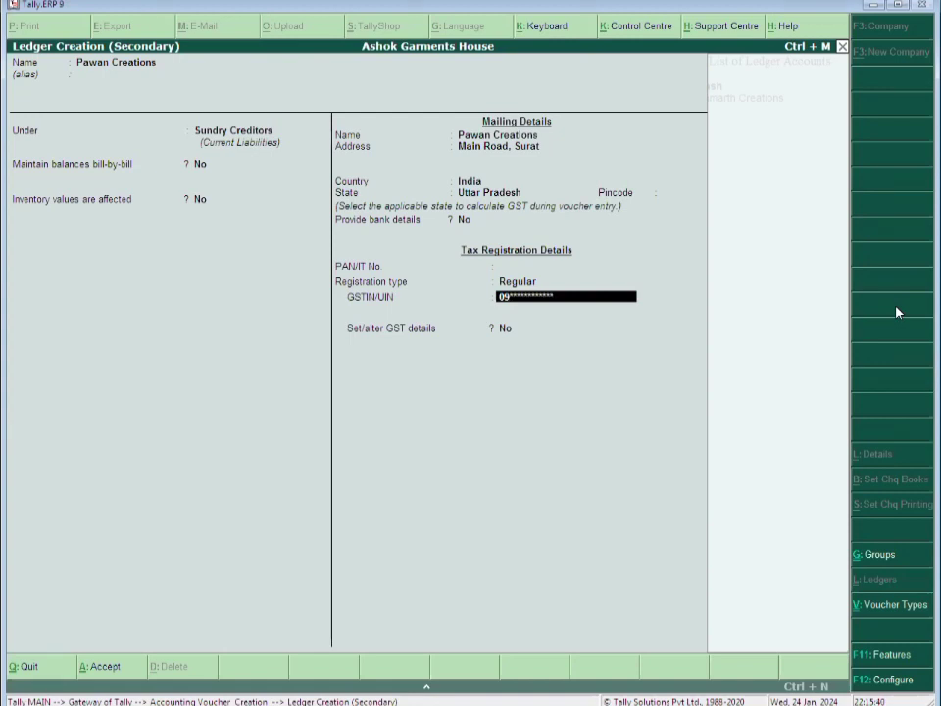
key(Return)
key(Return)
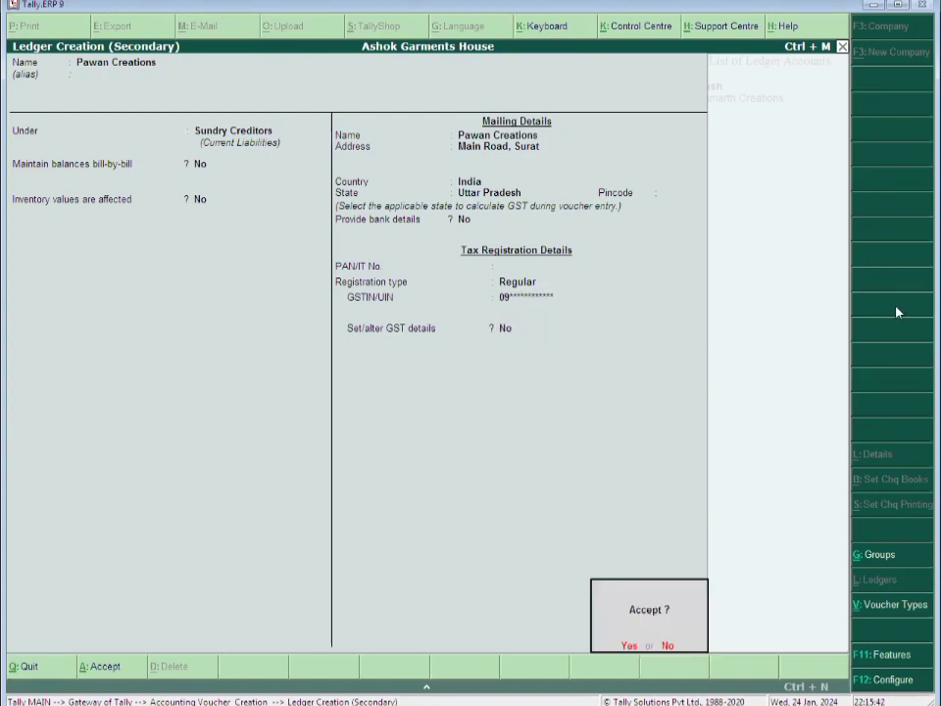
key(Return)
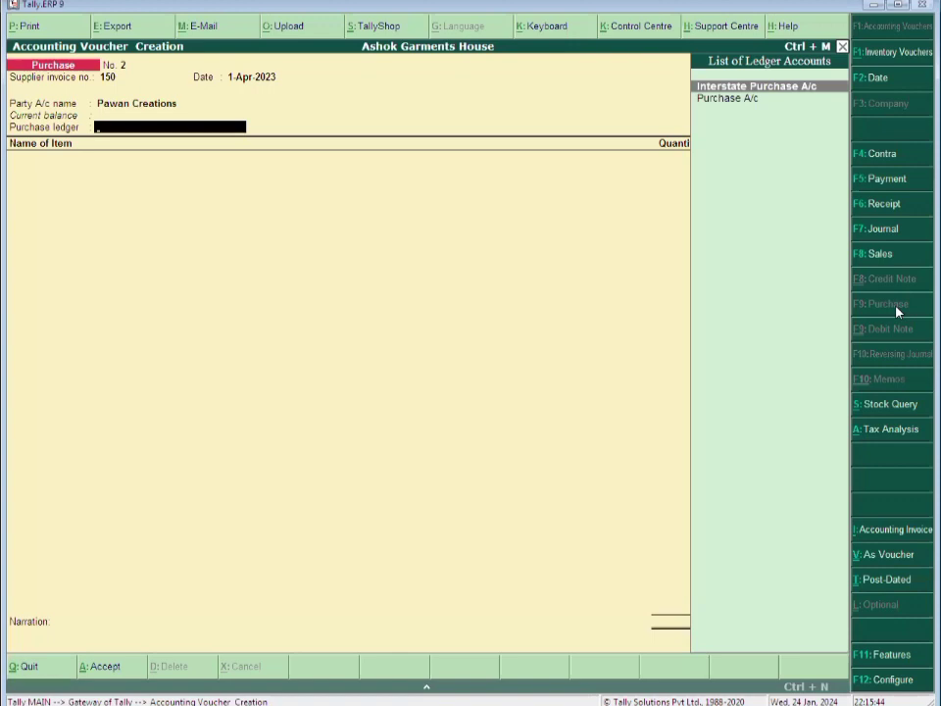
Set Purchase A/c as the voucher's purchase ledger and choose its purchase classification
key(Down)
key(Return)
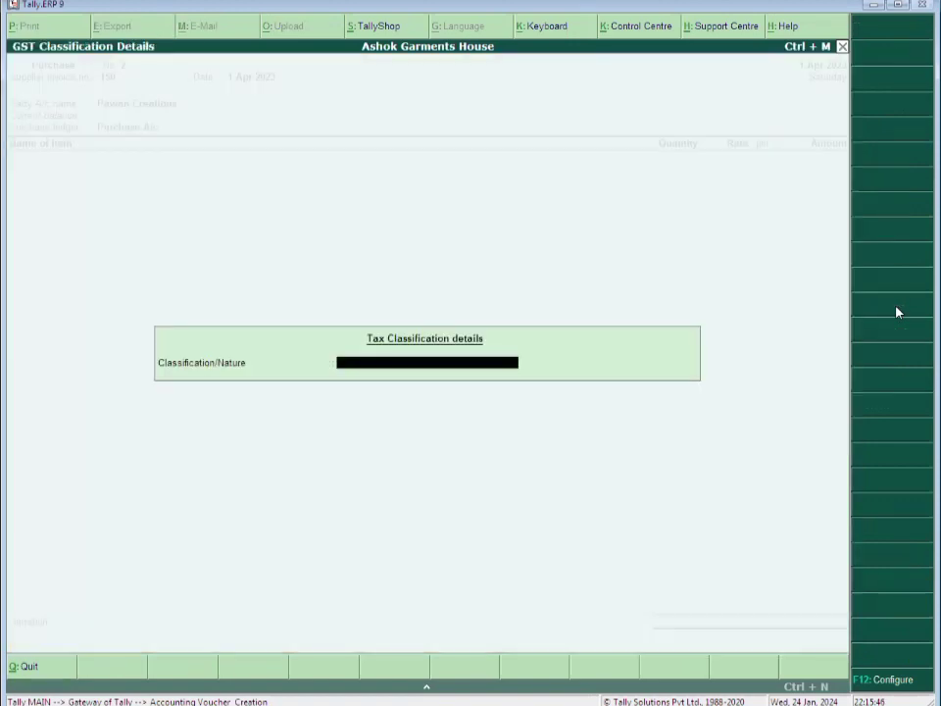
text(Pur)
key(Return)
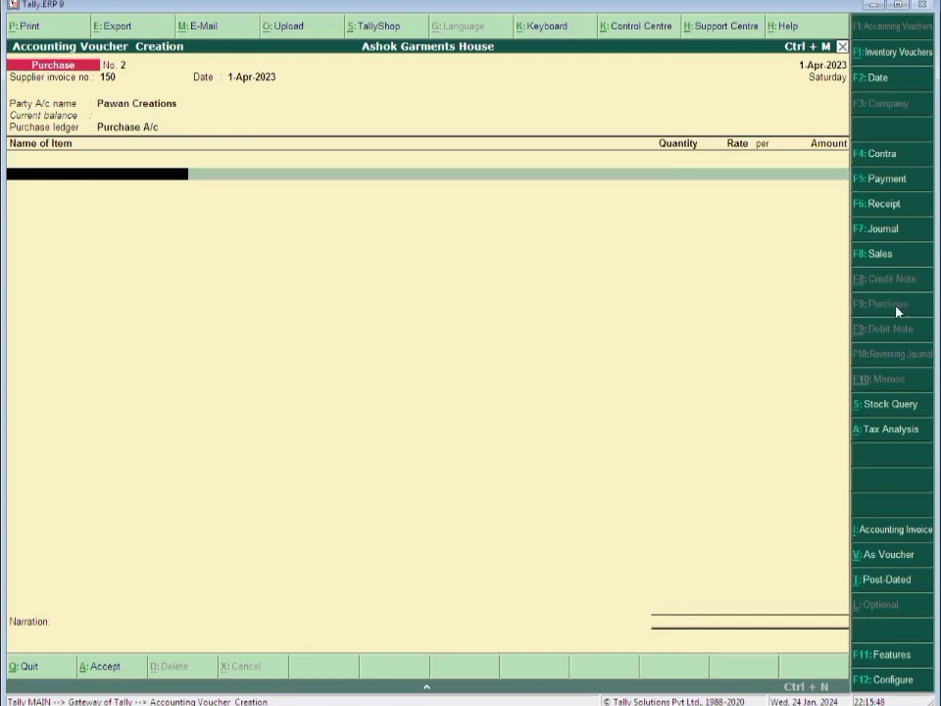
Create stock item Saree Ladies under Closing Stock with unit Pcs and GST details enabled
key(alt+c)
text(Saree La)
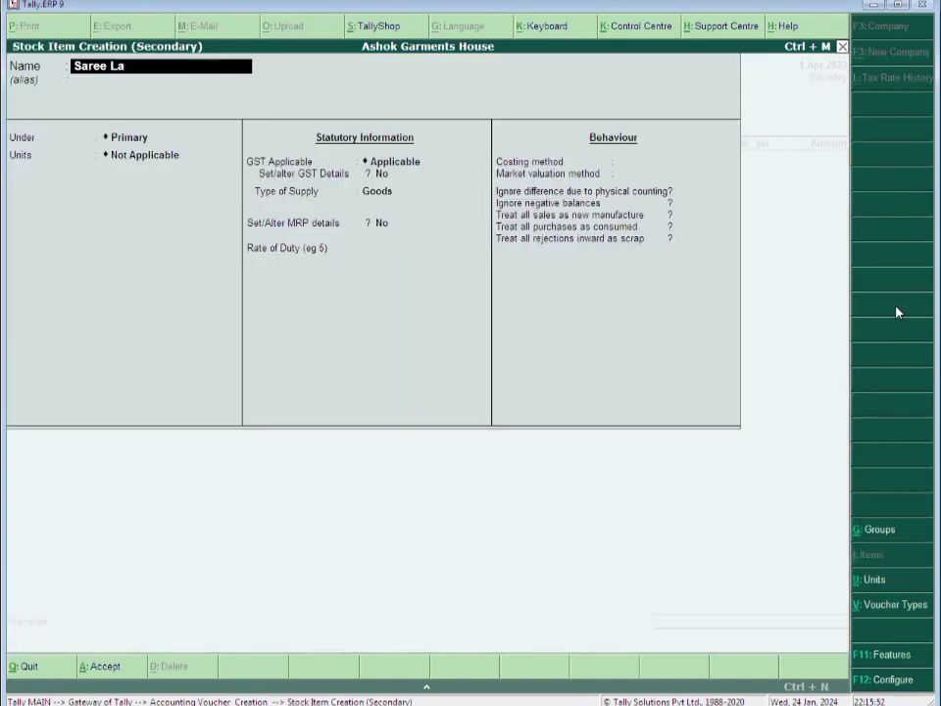
text(dies)
key(Return)
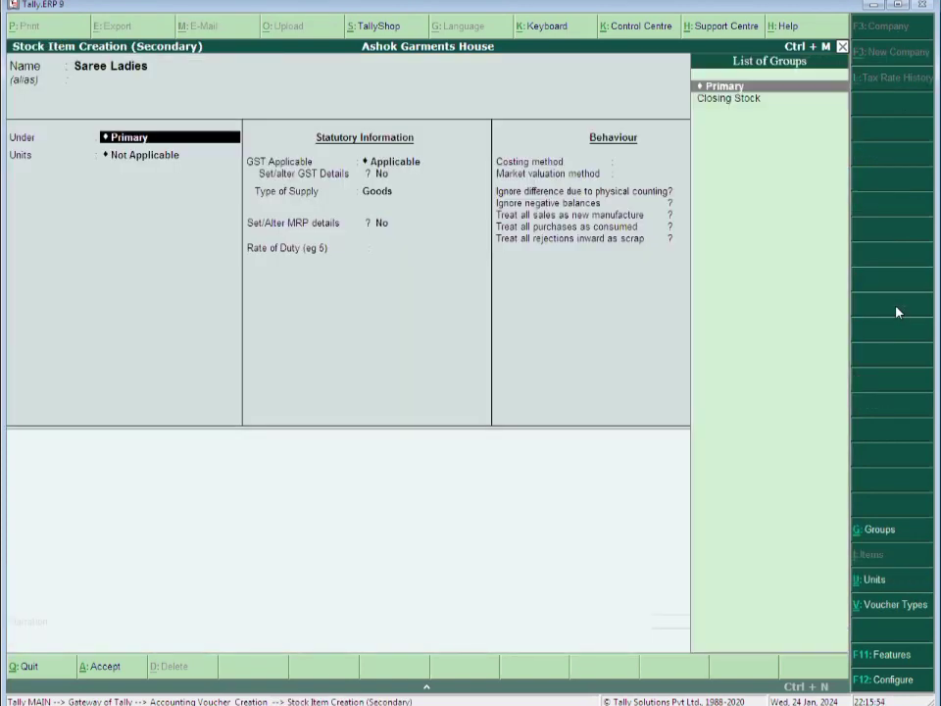
key(Down)
key(Return)
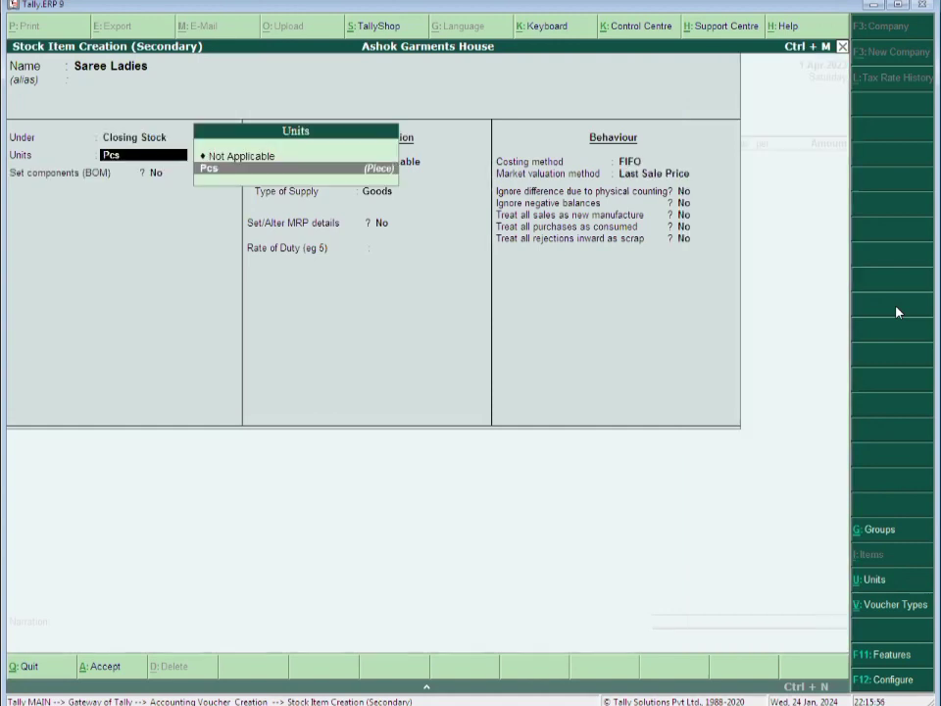
key(Return)
text(y)
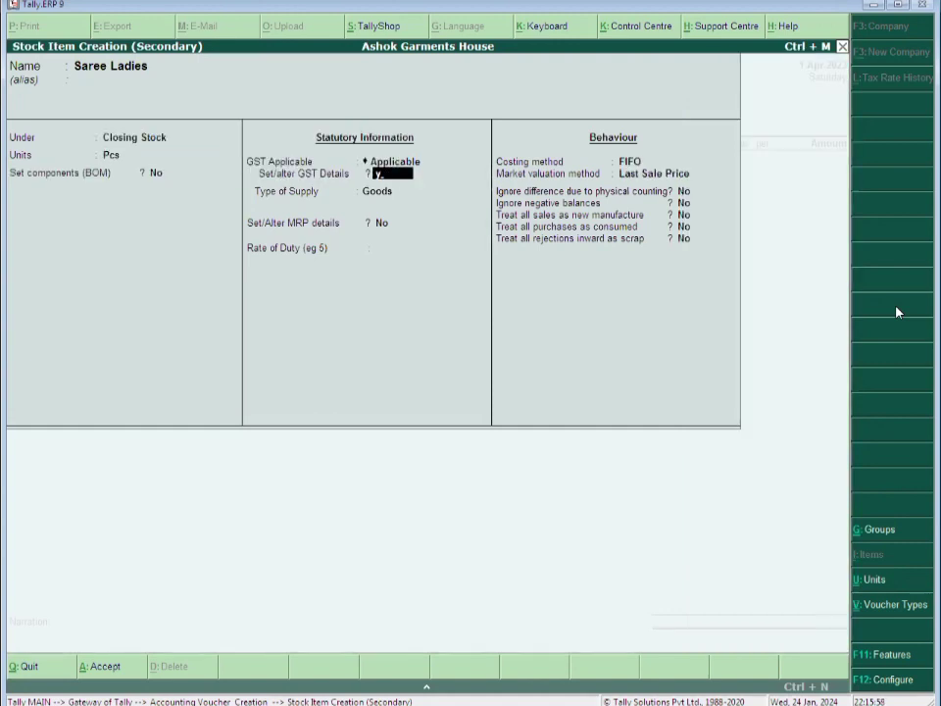
key(Return)
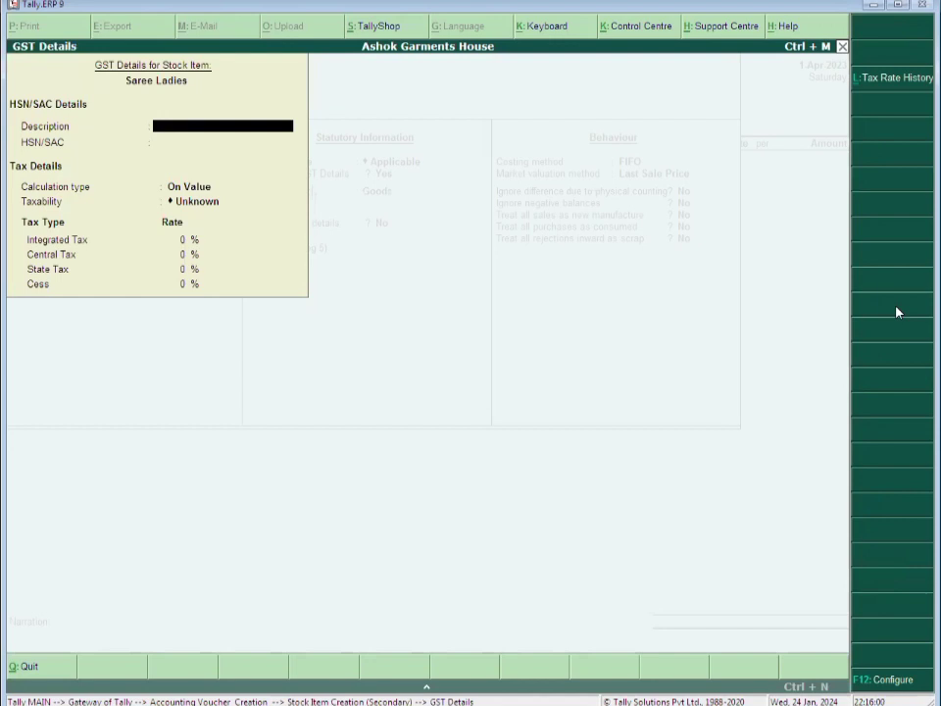
Set Saree Ladies GST details: description Garments, HSN 5407, Taxable, 5 % integrated tax, Goods
text(Garmt)
key(BackSpace)
text(ents)
key(Return)
text(5407)
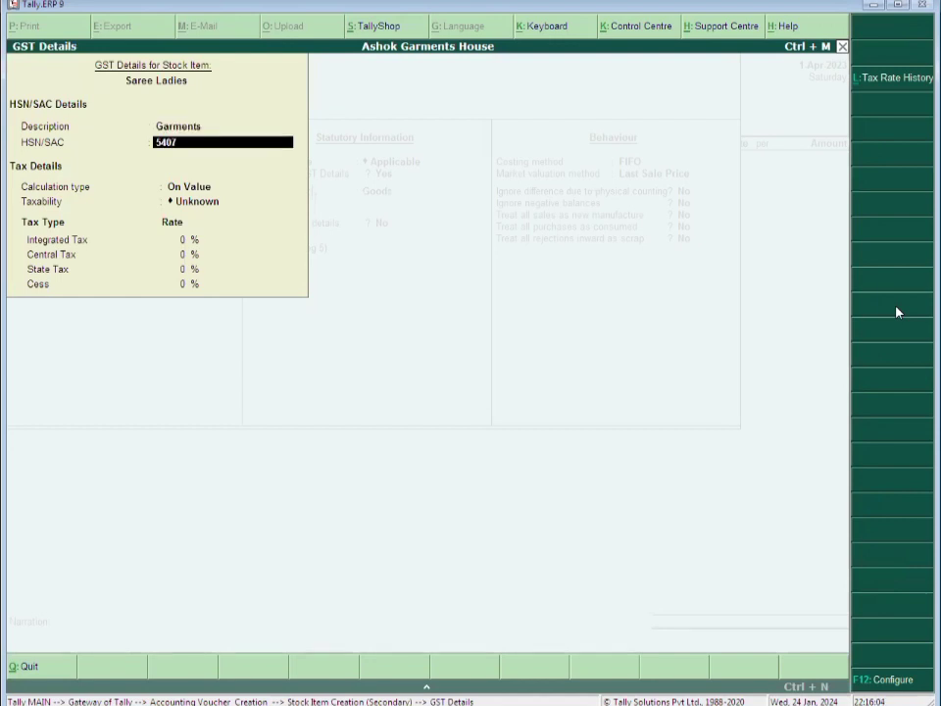
key(Return)
text(t)
key(Return)
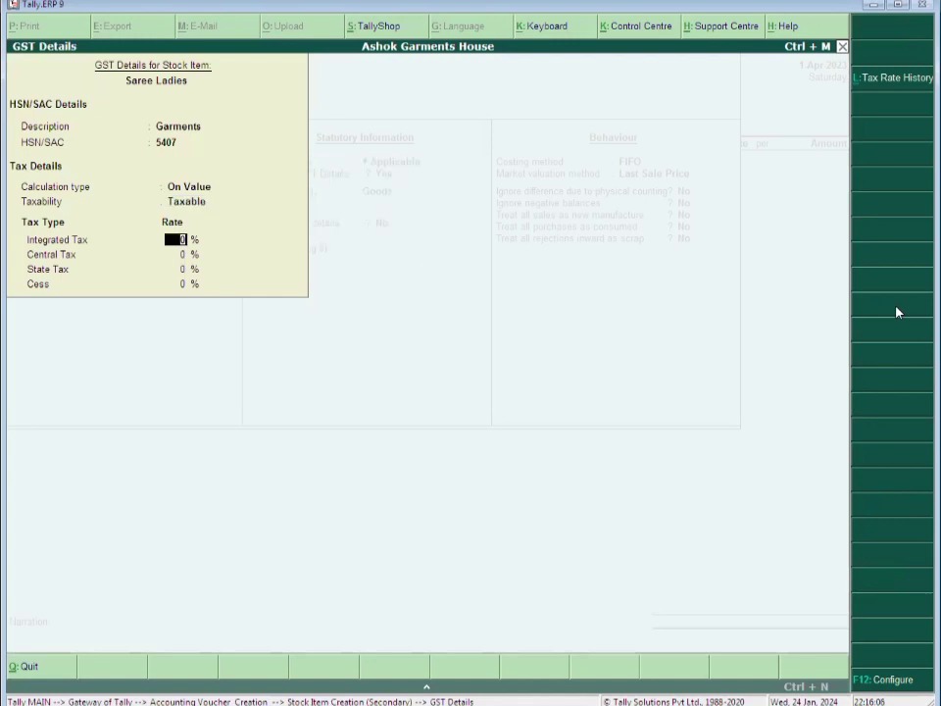
text(5)
key(Return)
key(Return)
key(Return)
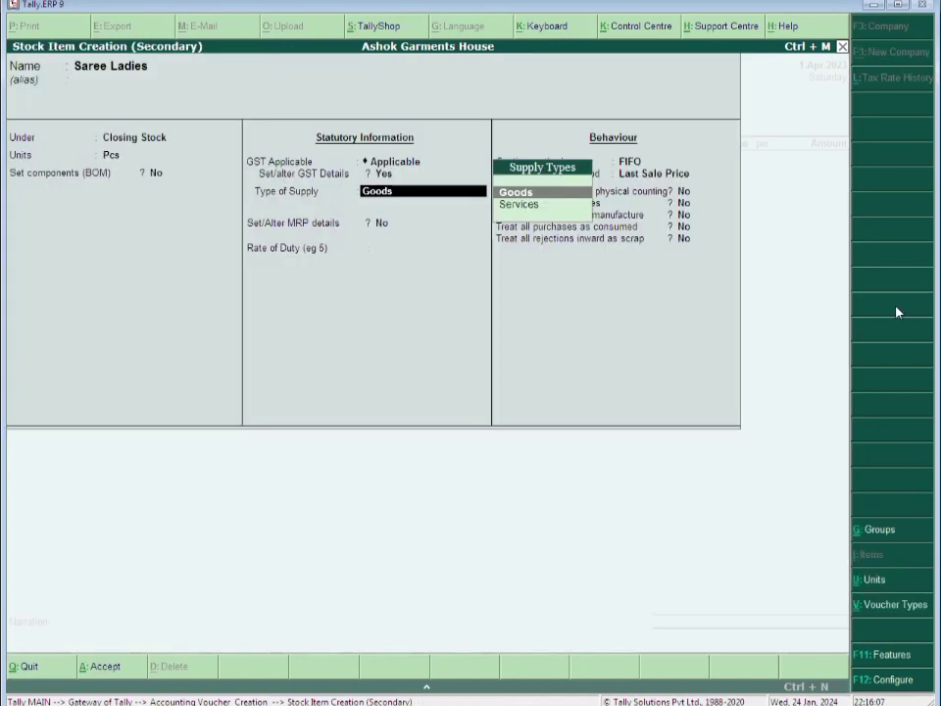
key(Return)
key(ctrl+a)
Enter Saree Ladies as 200 Pcs, correcting the rate from 75 to 108
text(200)
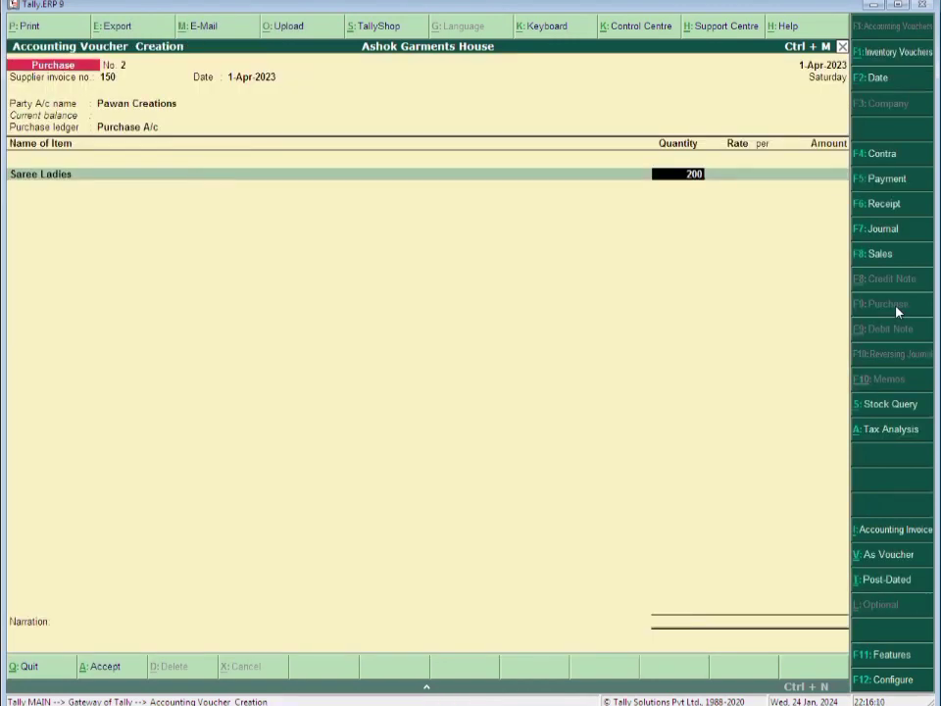
key(Return)
text(75)
key(Return)
key(Return)
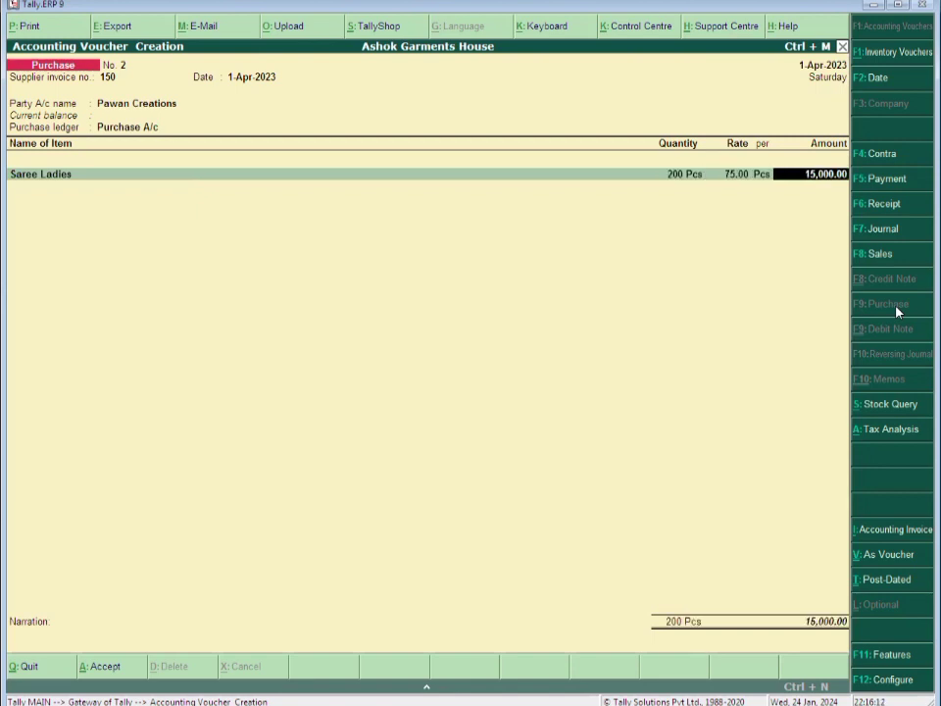
key(Return)
key(BackSpace)
key(BackSpace)
key(BackSpace)
text(108)
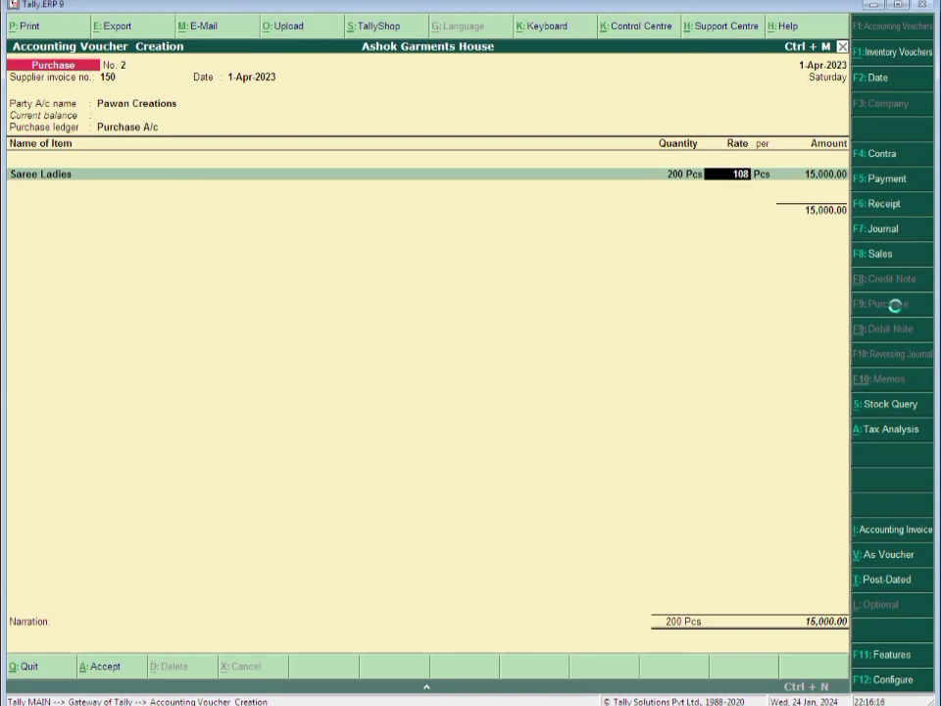
key(Return)
key(Return)
key(Return)
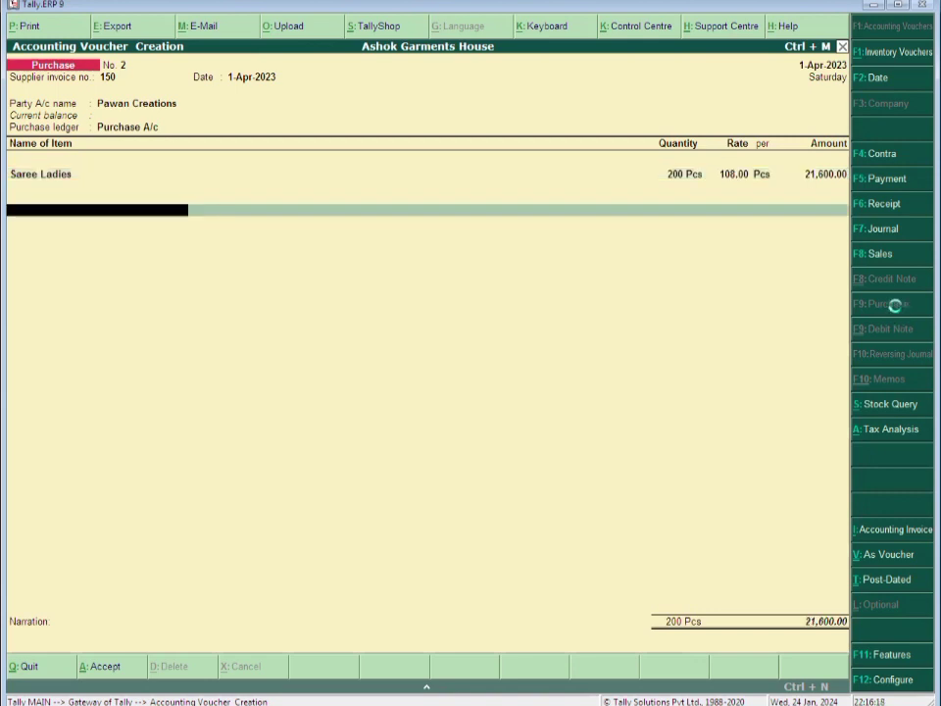
Create ledger Input Cgst under Duties & Taxes as 2.5 % GST Central Tax on the voucher
key(alt+c)
text(In)
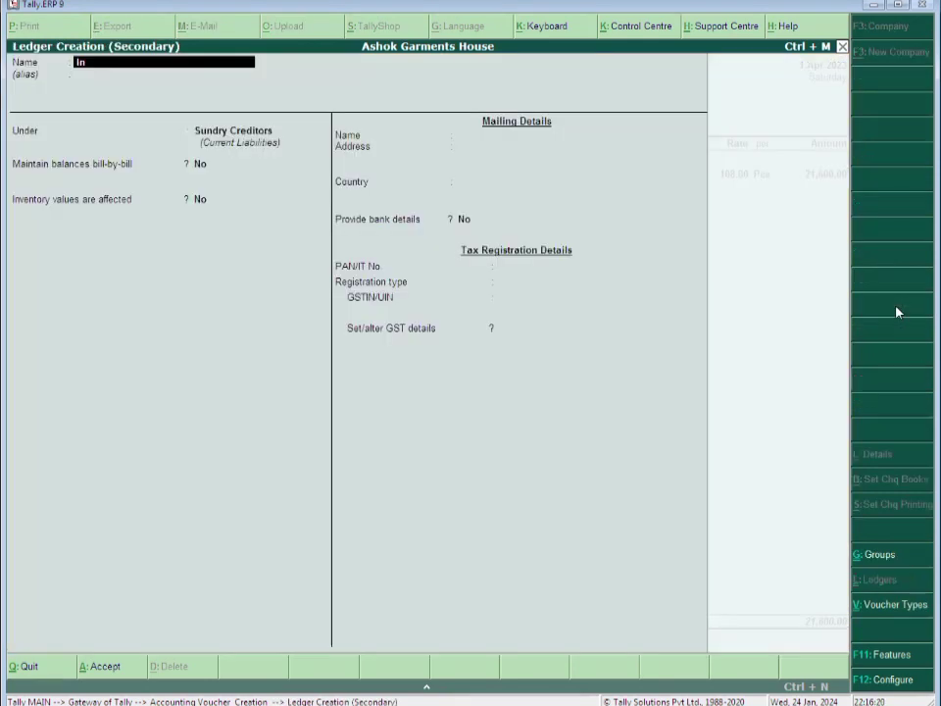
text(put Cgst)
key(Return)
key(Return)
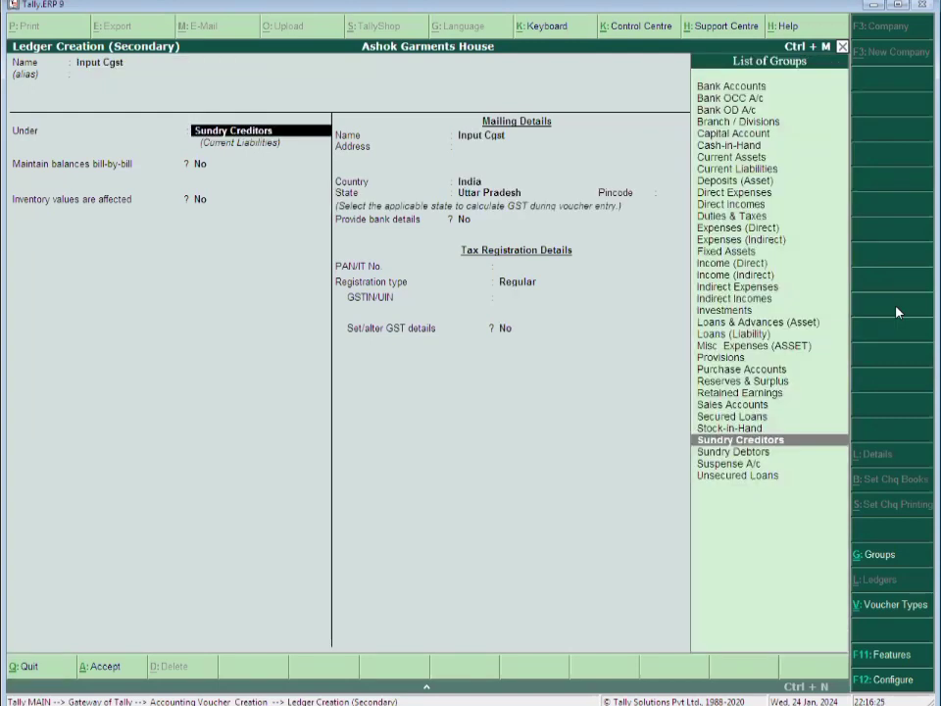
text(Du)
key(Return)
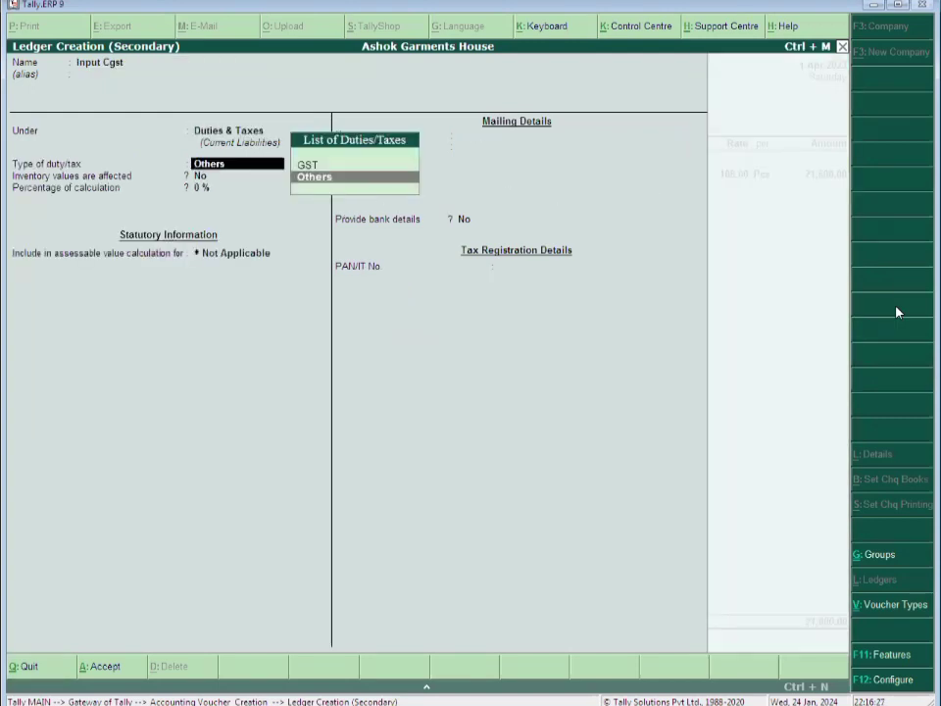
key(Up)
key(Return)
key(Return)
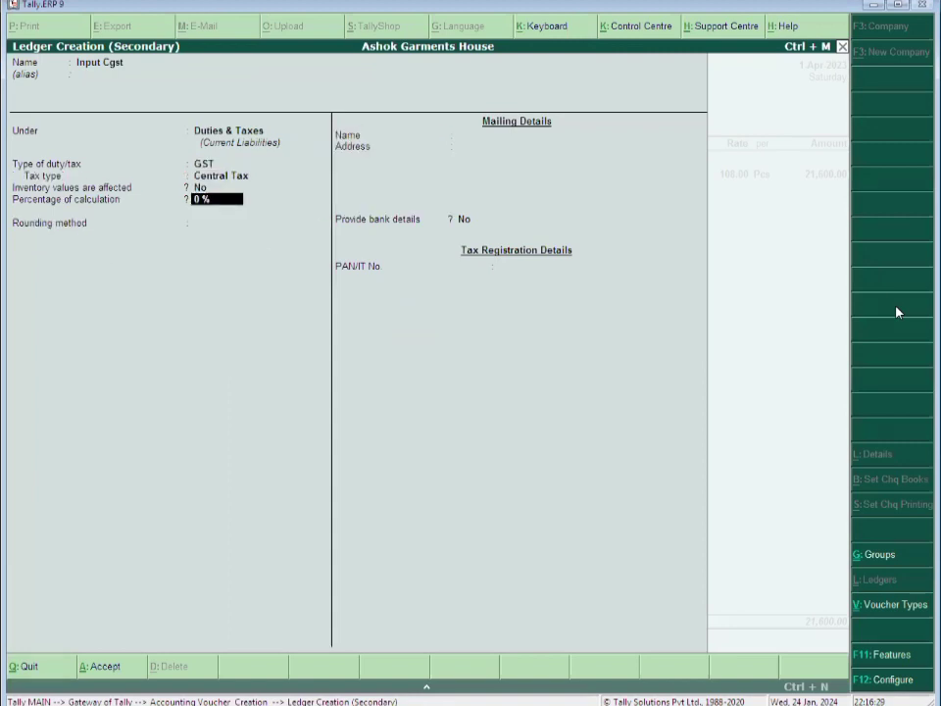
text(2.5)
key(Return)
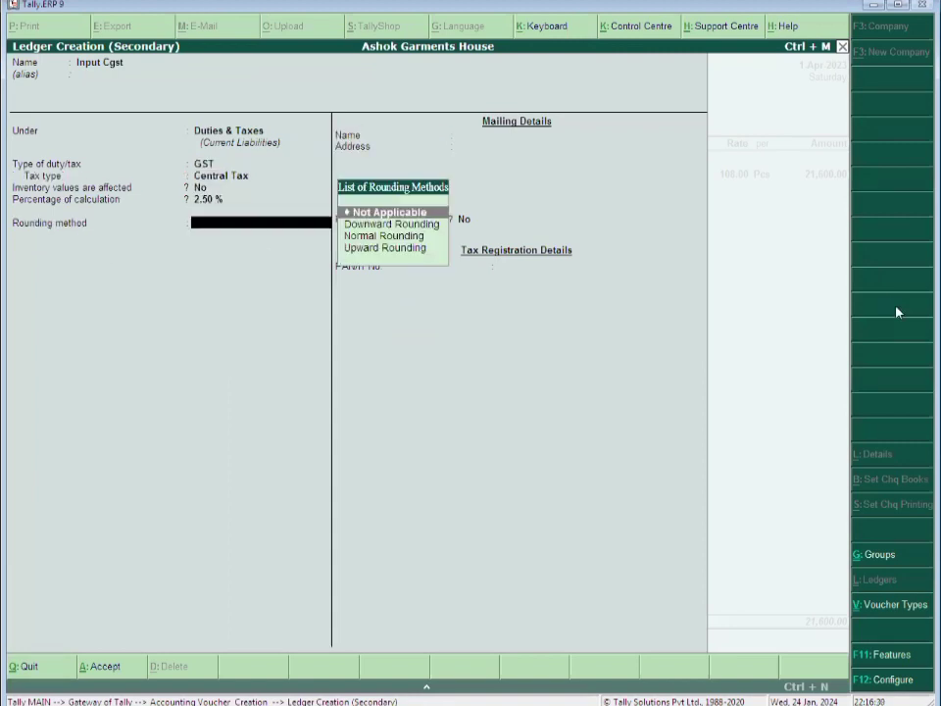
key(Return)
key(ctrl+a)
key(Return)
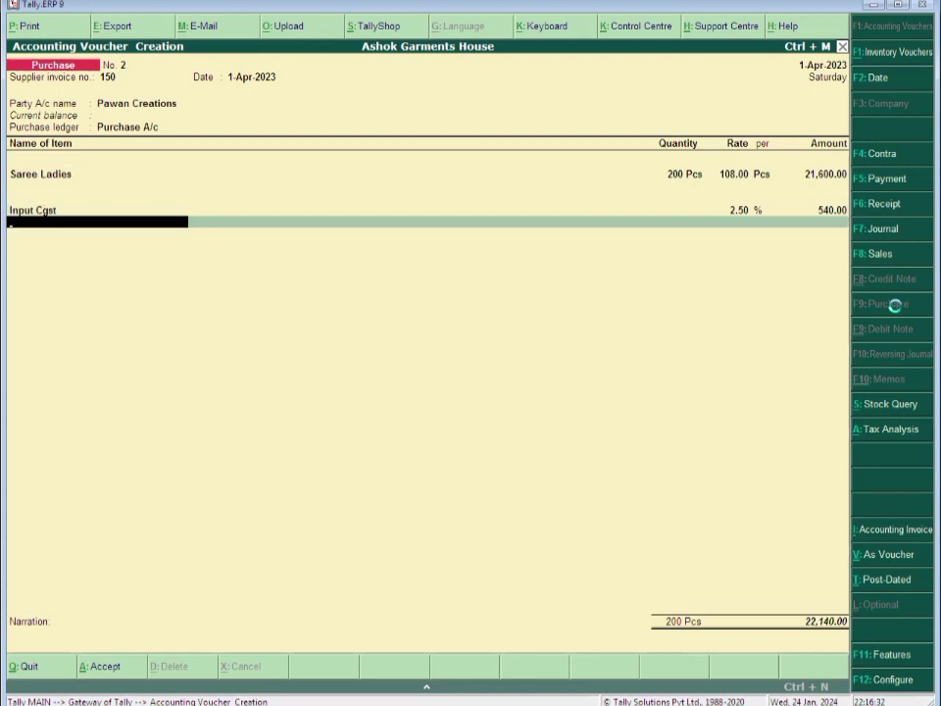
key(alt+c)
Create ledger Input Sgst under Duties & Taxes as 2.5 % GST State Tax on the voucher
text(Sgst)
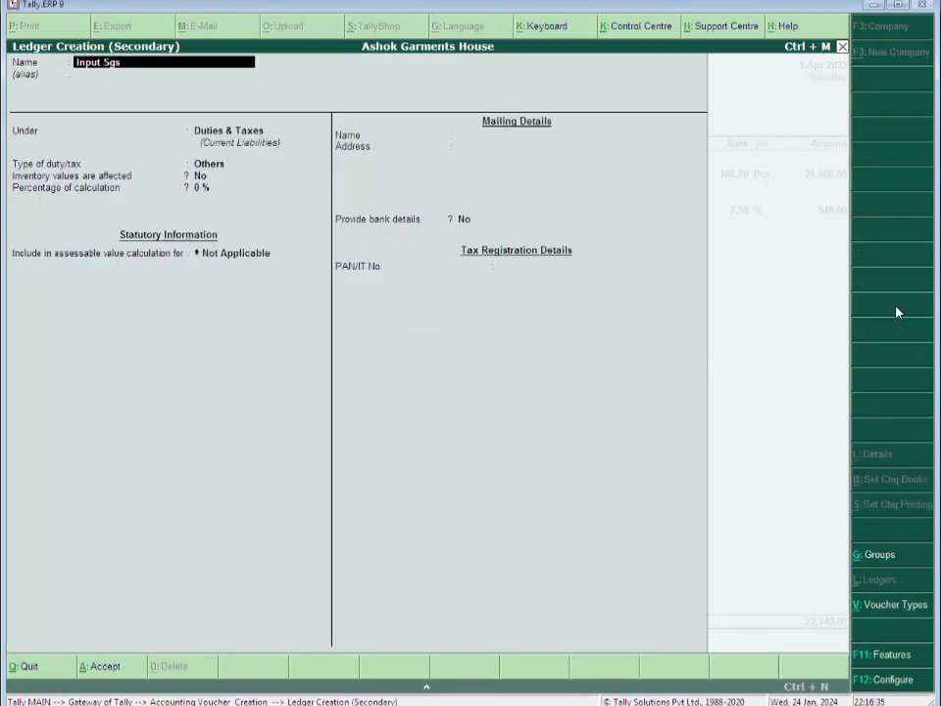
key(Return)
key(Return)
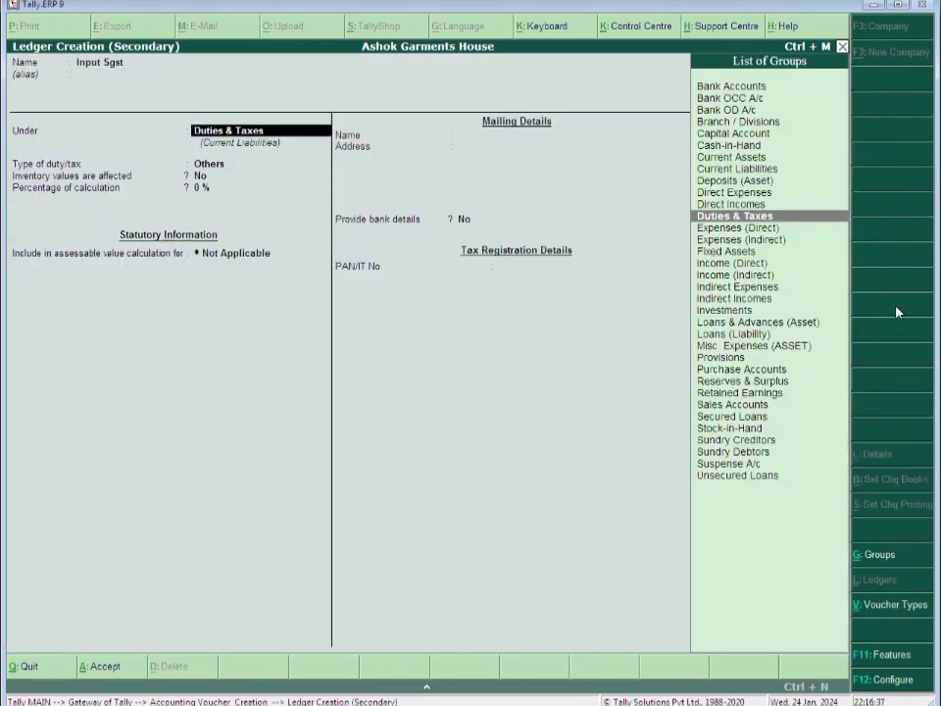
key(Return)
key(Return)
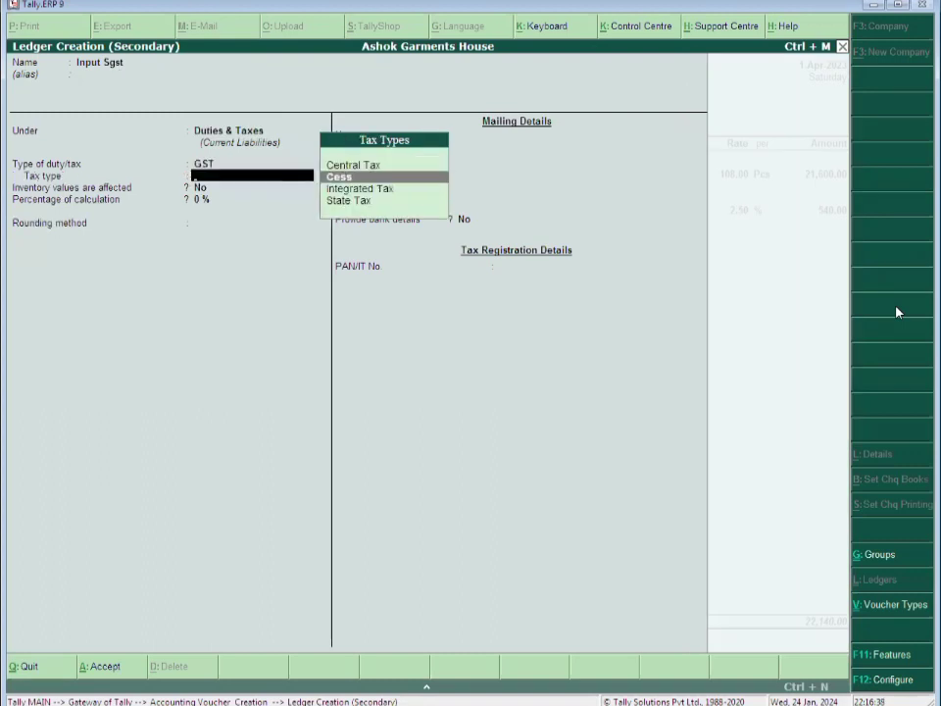
key(Down)
key(Down)
key(Return)
text(2.5)
key(Return)
key(Return)
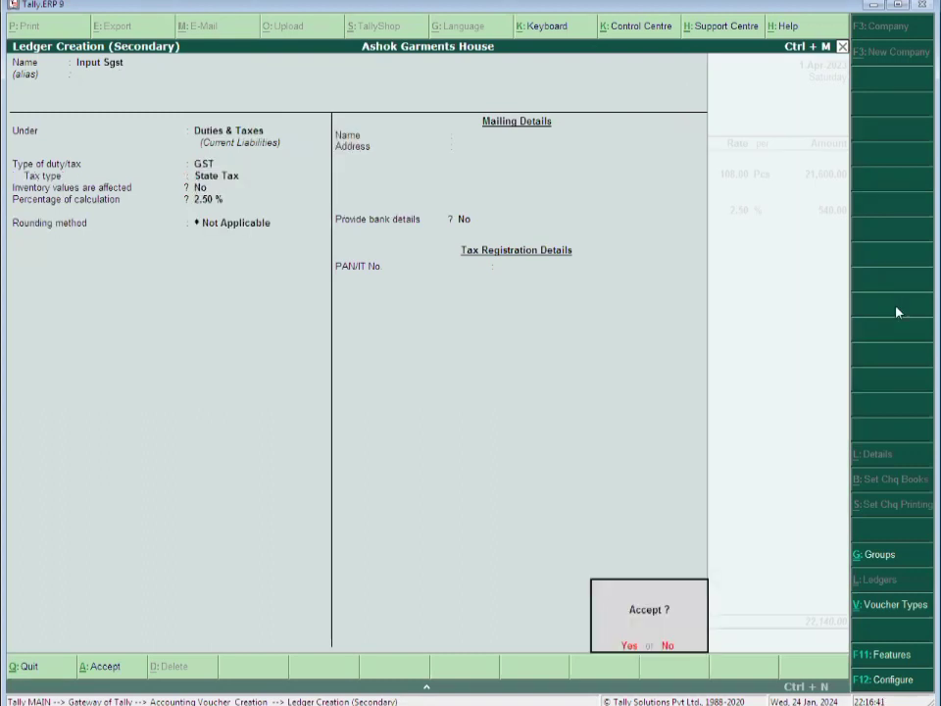
key(Return)
key(Return)
Narrate 'Being Goods Purchased.' and save purchase voucher No. 2
text(Bei)
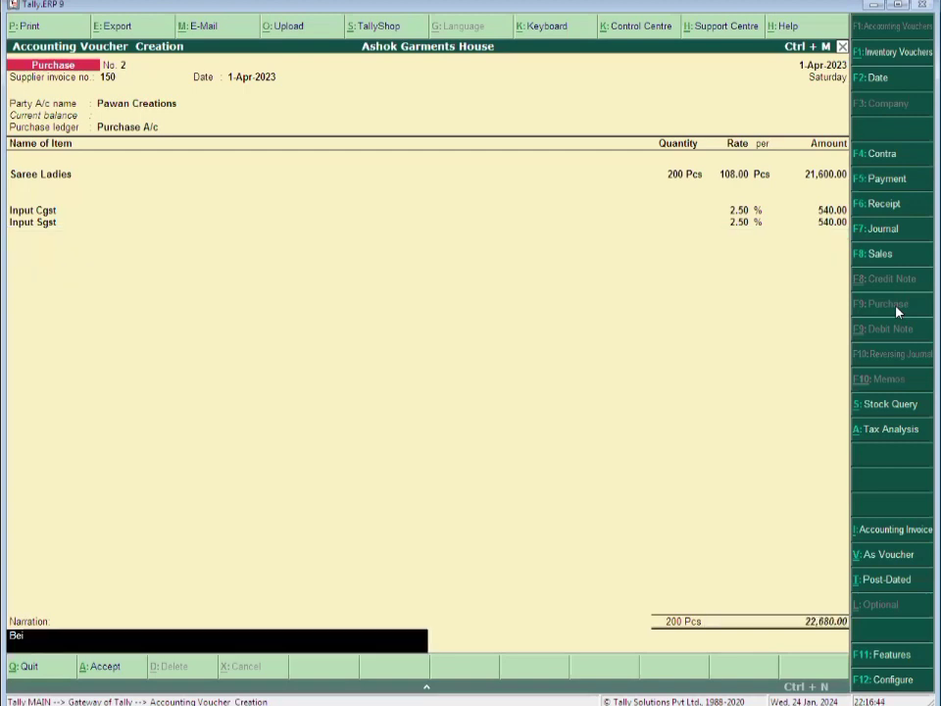
text(ng Goods Purchase)
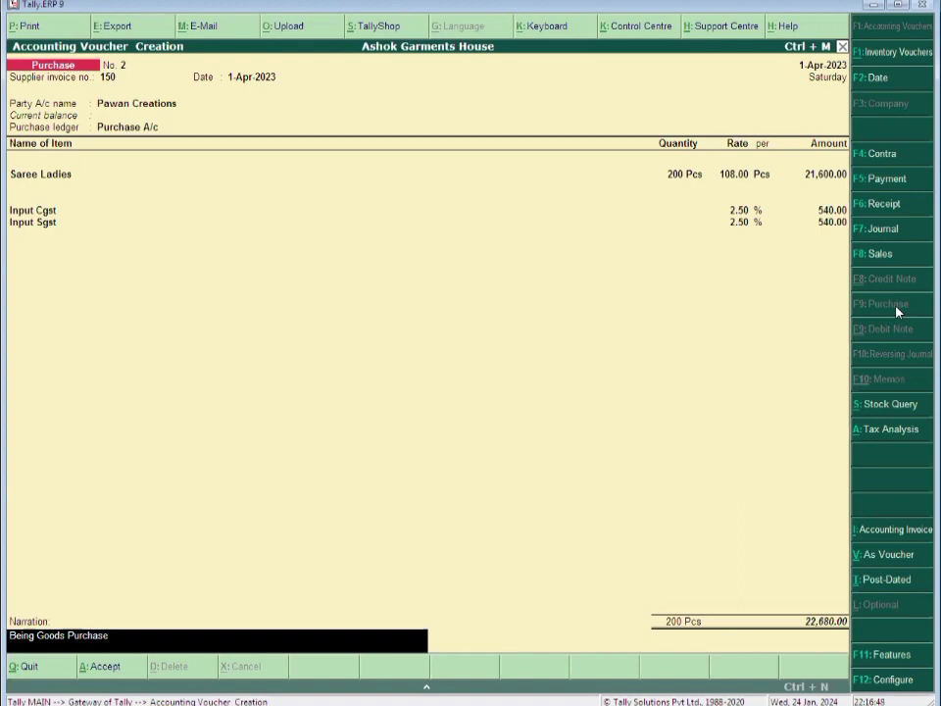
text(d.)
key(Return)
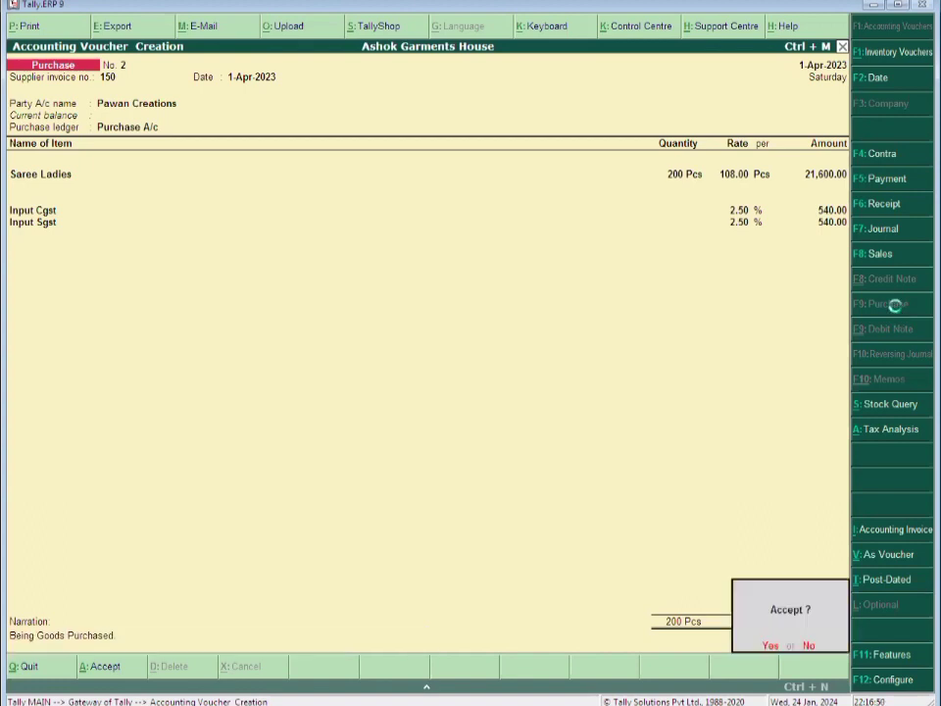
key(Return)
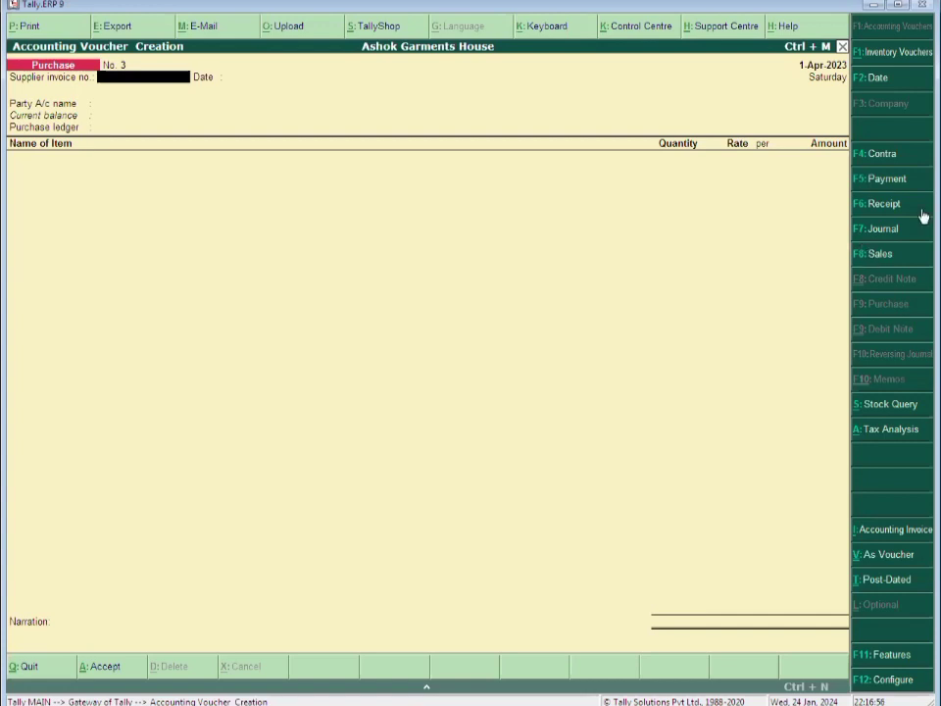
Quit the blank voucher and check the Suit Ladies row in the Stock Summary report
key(Escape)
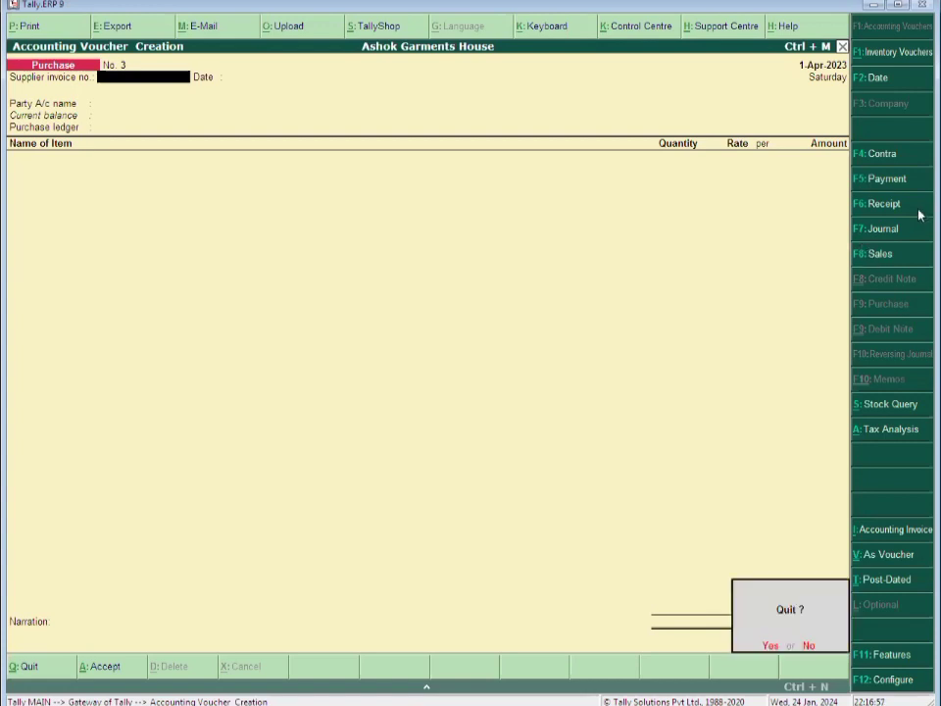
key(y)
key(Down)
key(Down)
key(Down)
key(Down)
key(Down)
key(Down)
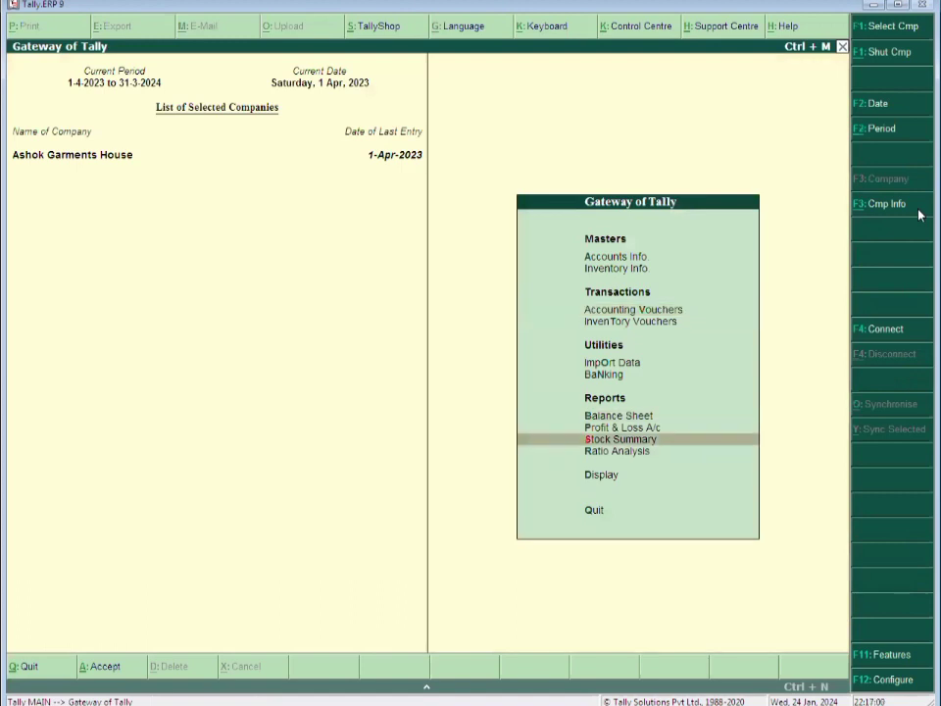
key(Return)
key(Return)
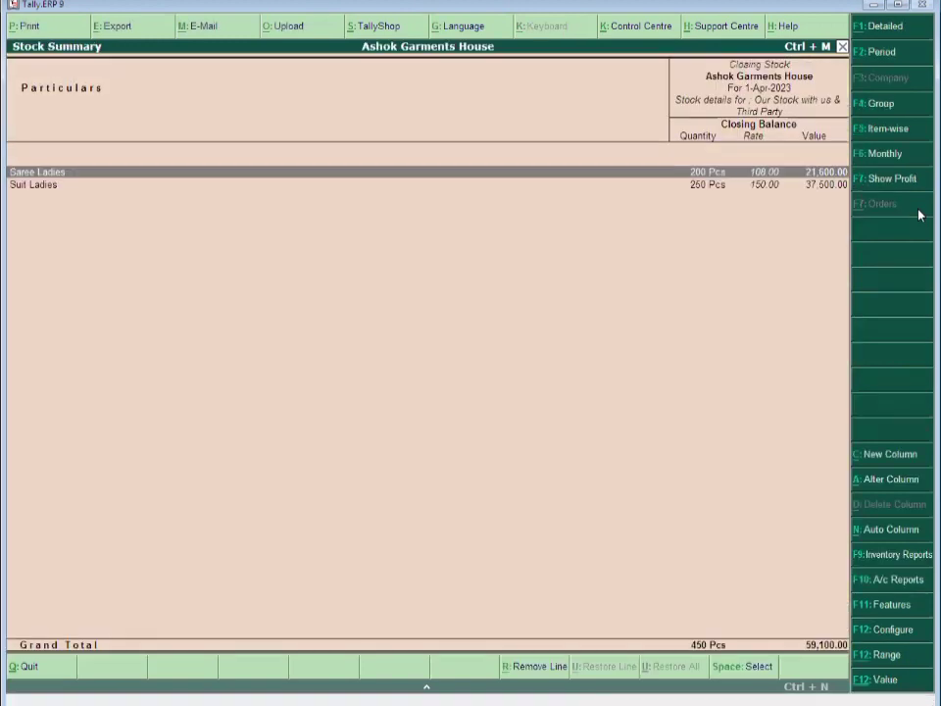
key(Down)
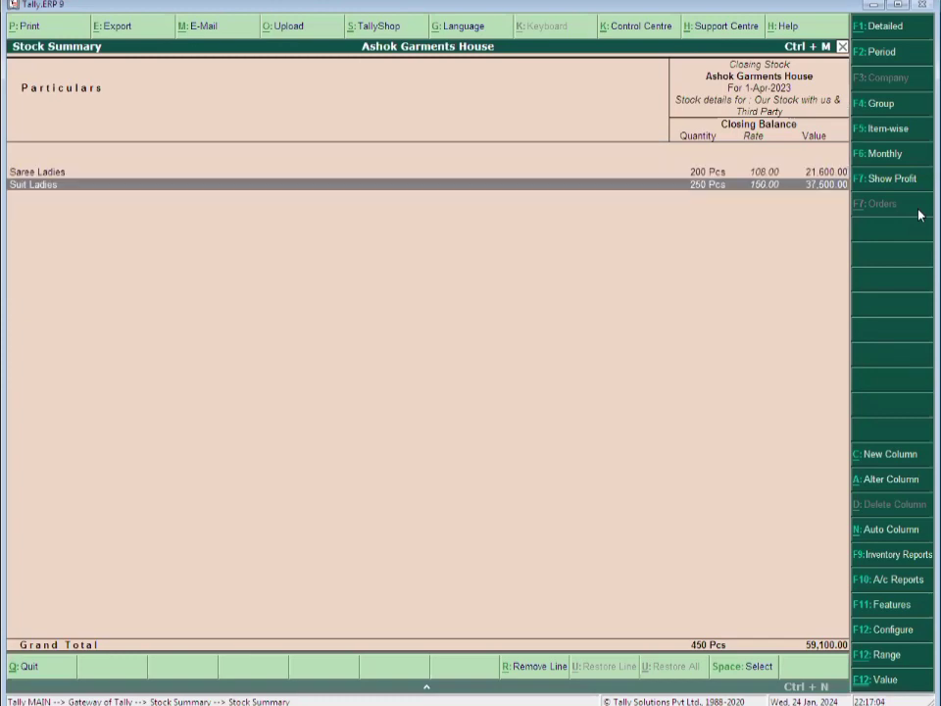
key(Escape)
key(Escape)
key(Escape)
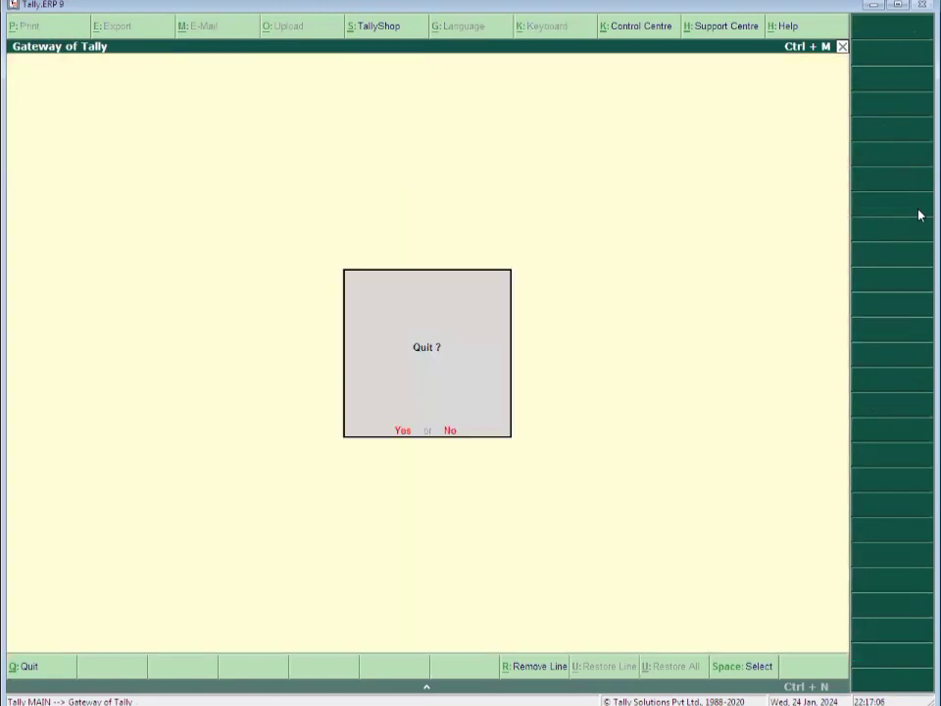
Stay in Tally and start a purchase voucher with supplier invoice number 152
key(n)
text(v)
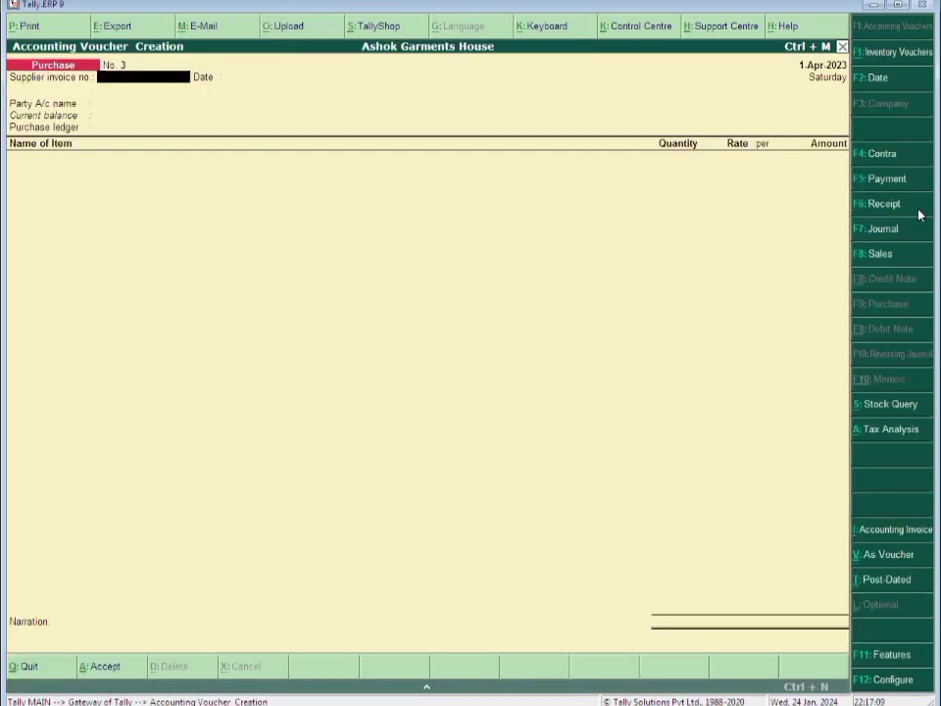
text(152)
key(Return)
key(Return)
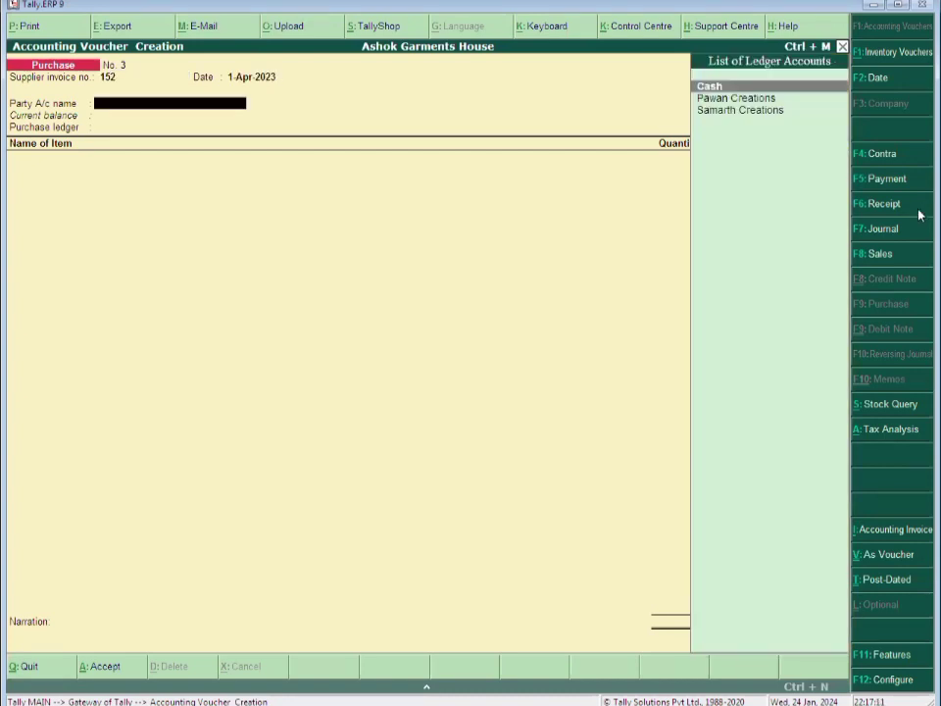
Create a new party ledger Alok Traders under Sundry Creditors, bill-by-bill tracking off
key(alt+c)
text(Alok Traders)
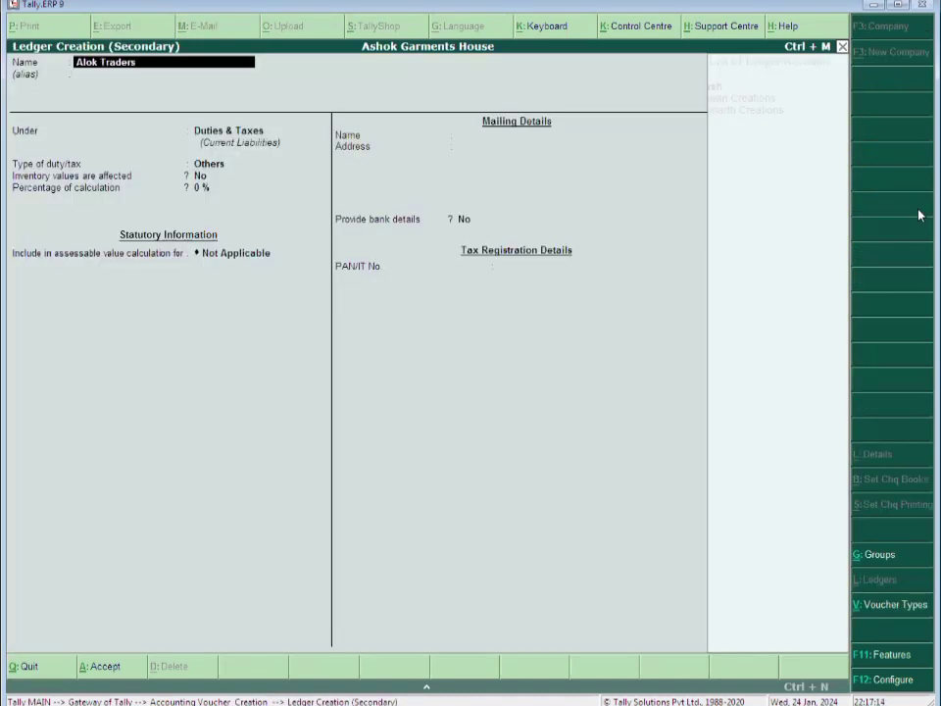
key(Return)
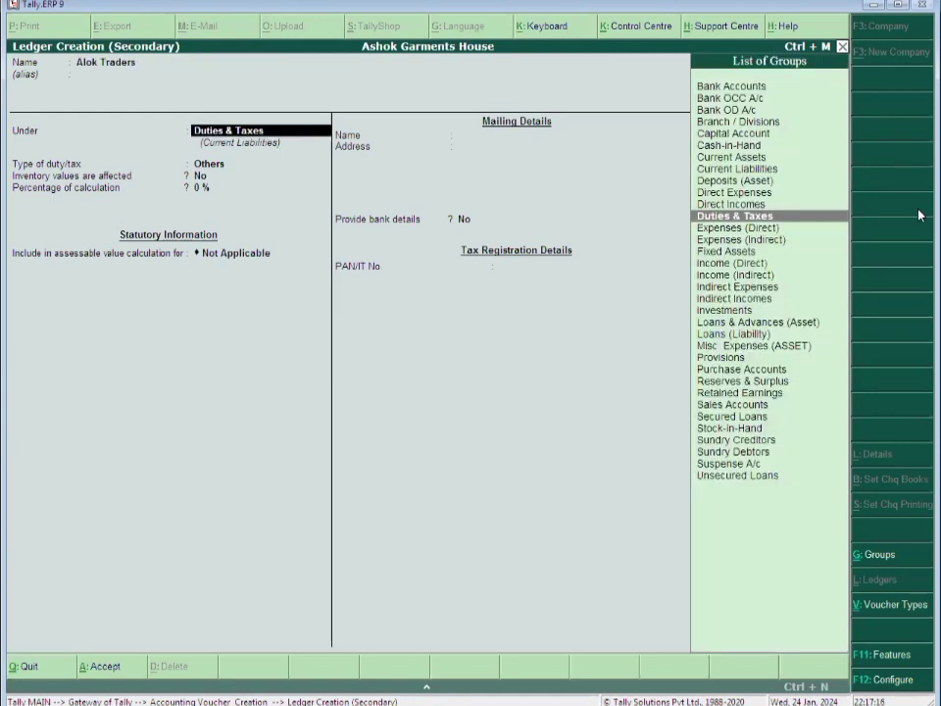
text(Sun)
key(Return)
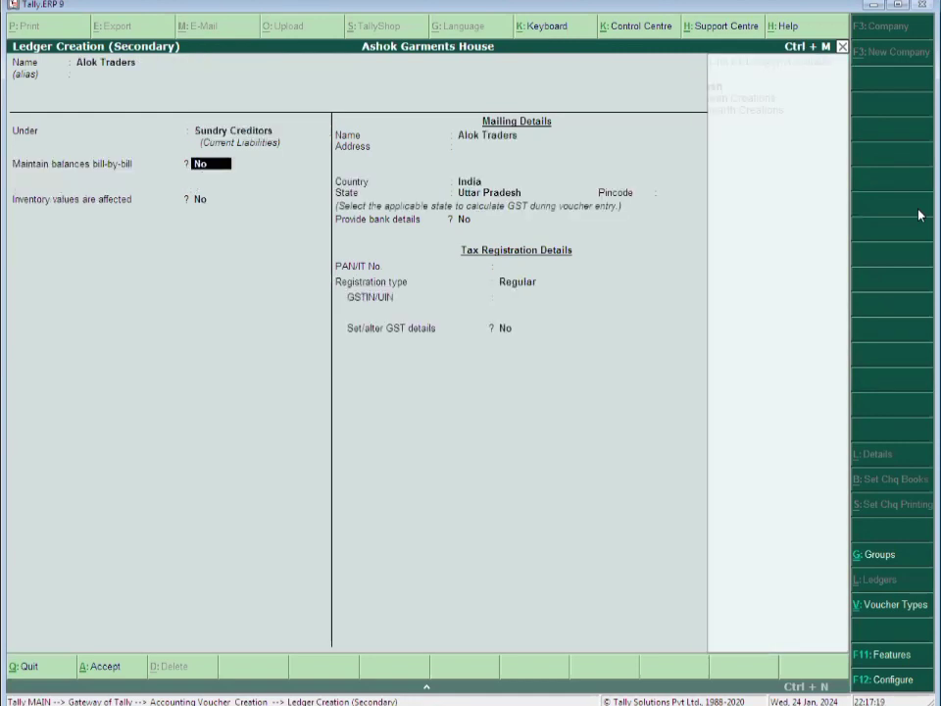
key(Return)
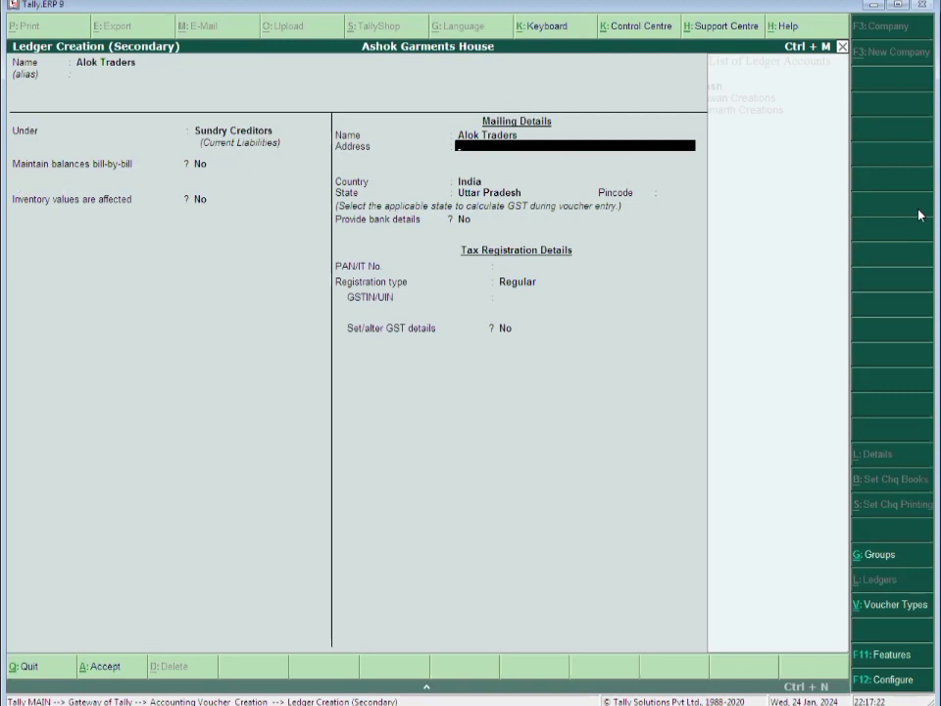
Give Alok Traders the address 'Chandni Chowk, Delhi' and state Delhi
text(Chandni Chowk , Deli)
key(BackSpace)
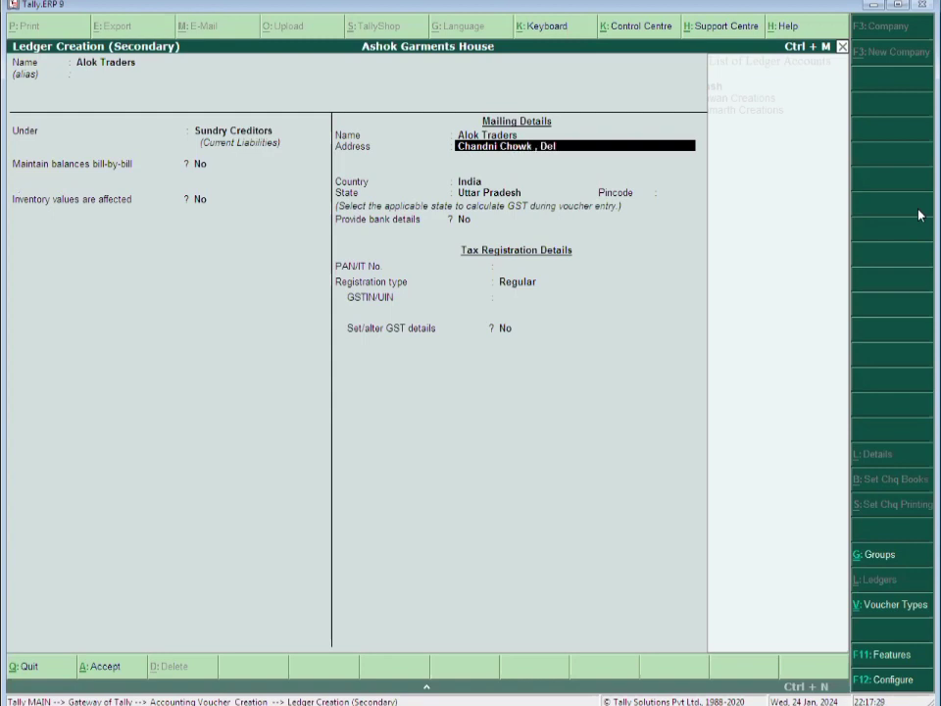
text(hi)
key(Return)
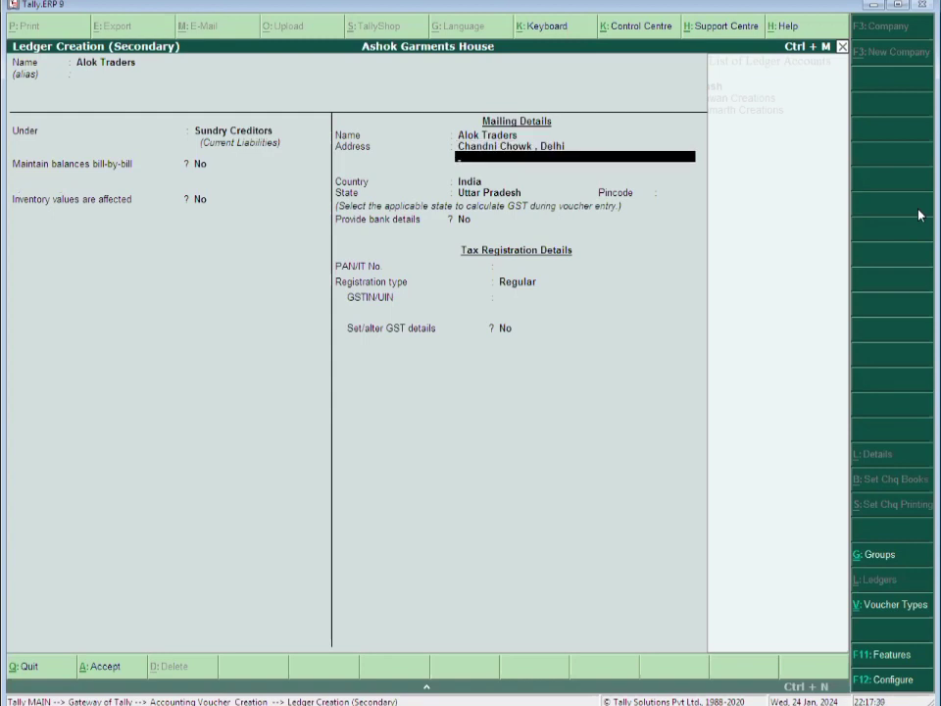
key(Return)
text(De)
key(Return)
Set Regular GST registration, enter the party's GSTIN, and save the Alok Traders ledger
key(Return)
key(Return)
key(Return)
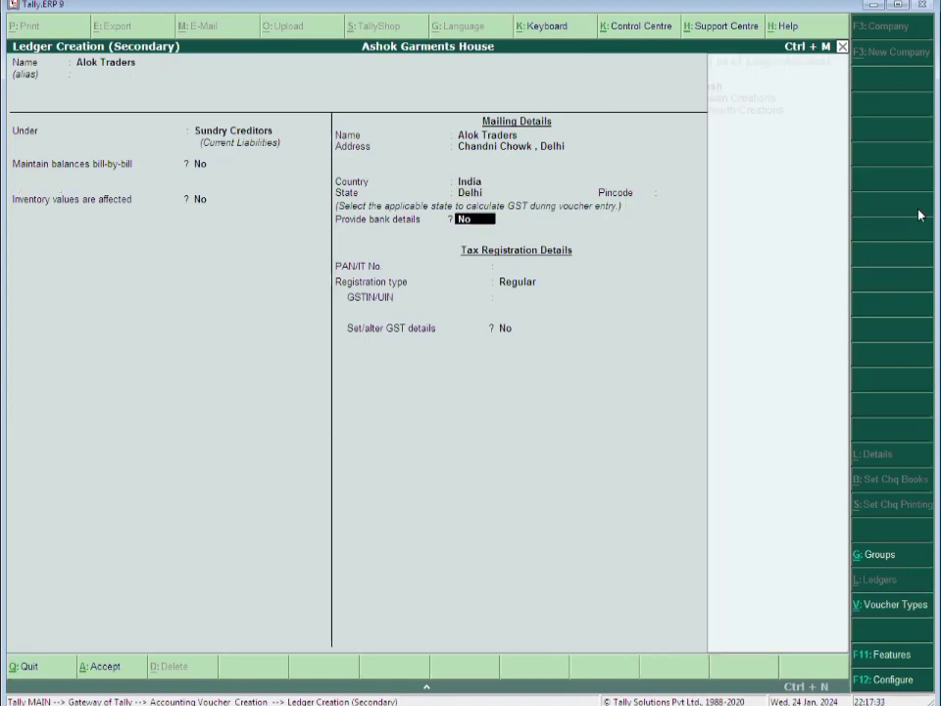
key(Return)
text(07)
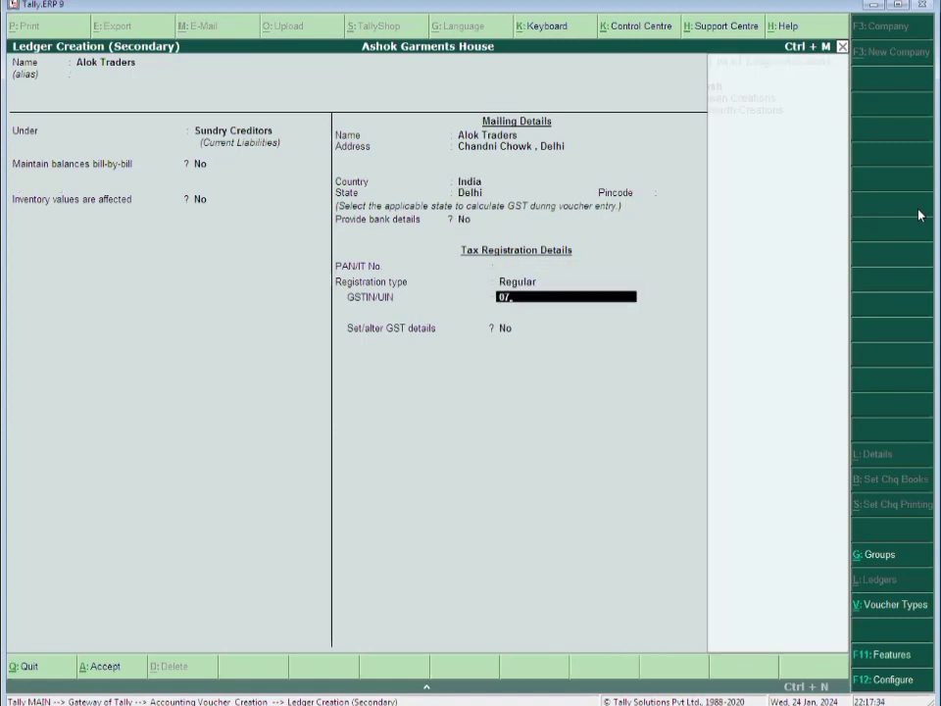
text(*************)
key(Return)
key(y)
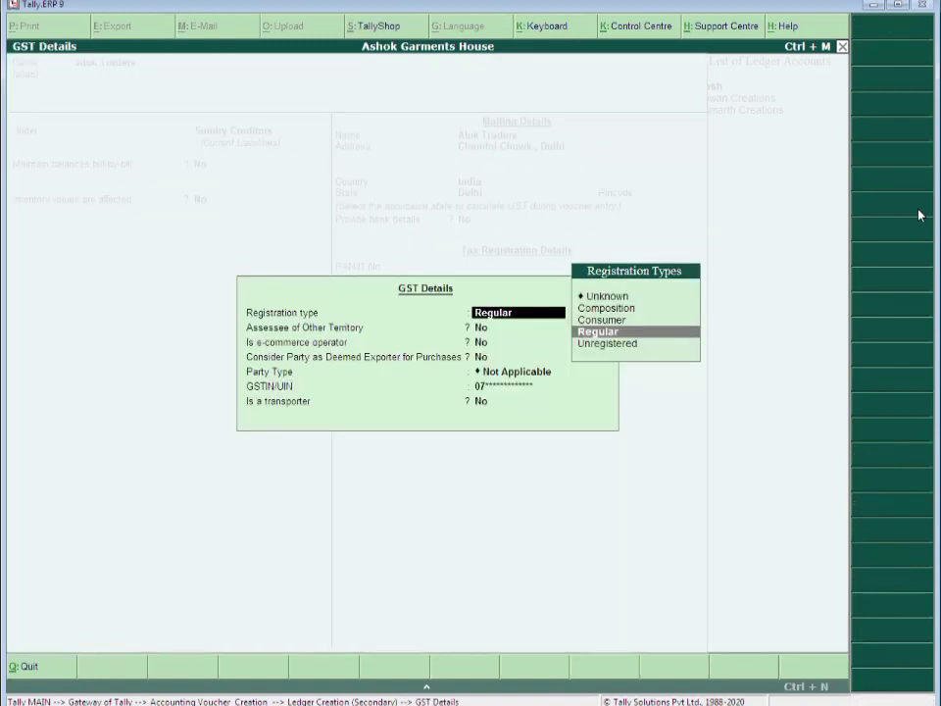
key(Return)
key(Return)
key(Return)
key(Return)
key(Return)
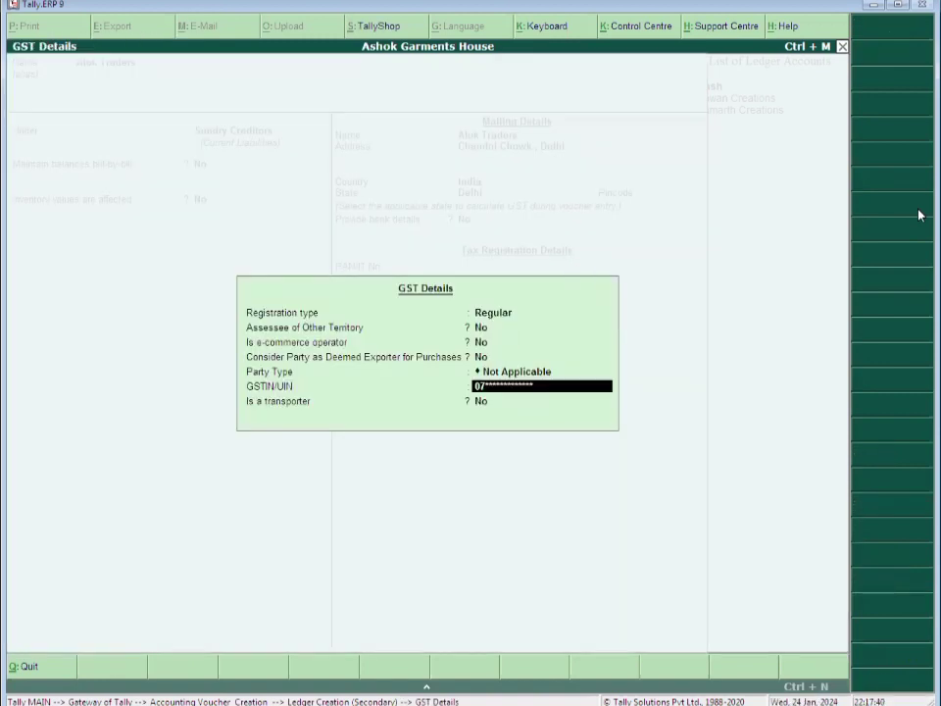
key(Return)
key(Return)
key(Return)
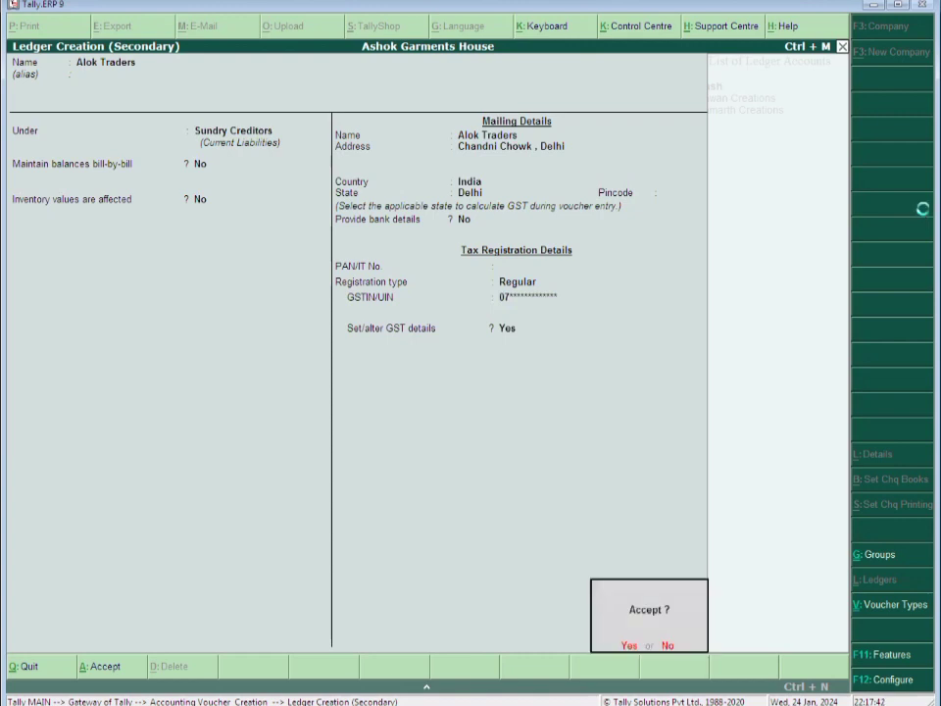
key(Return)
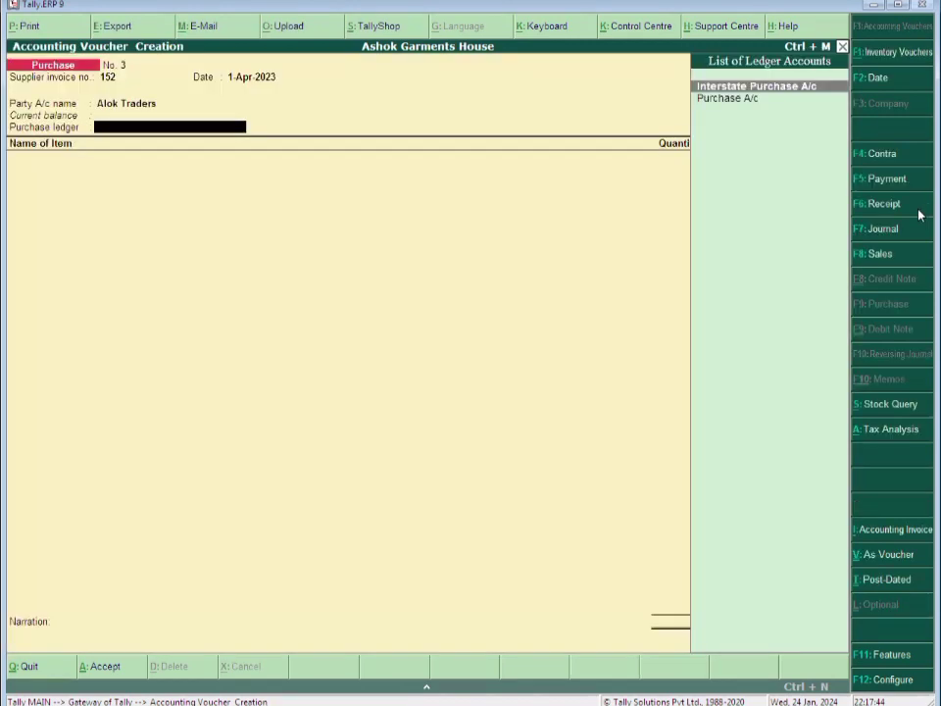
Use Interstate Purchase A/c as the purchase ledger with nature Interstate Purchase Taxable
key(Return)
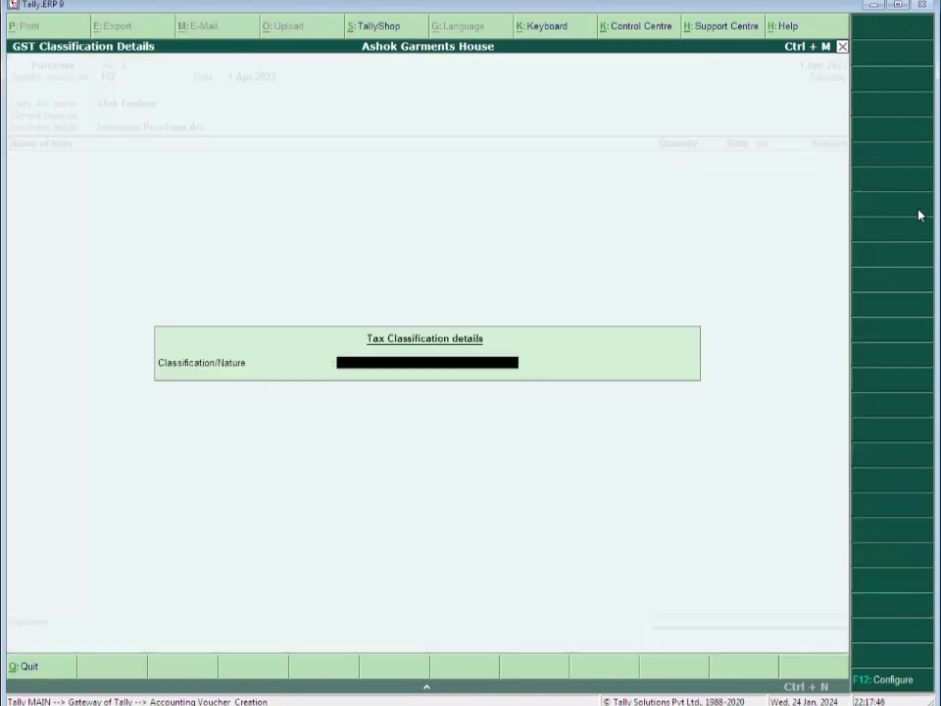
text(Inter)
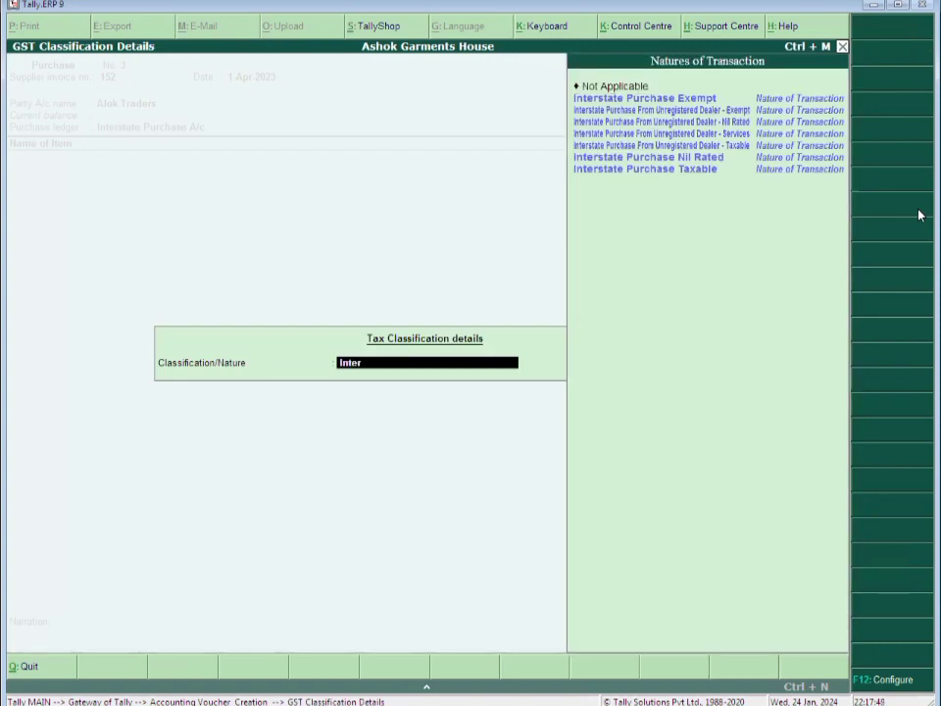
key(Down)
key(Down)
key(Down)
key(Down)
key(Down)
key(Down)
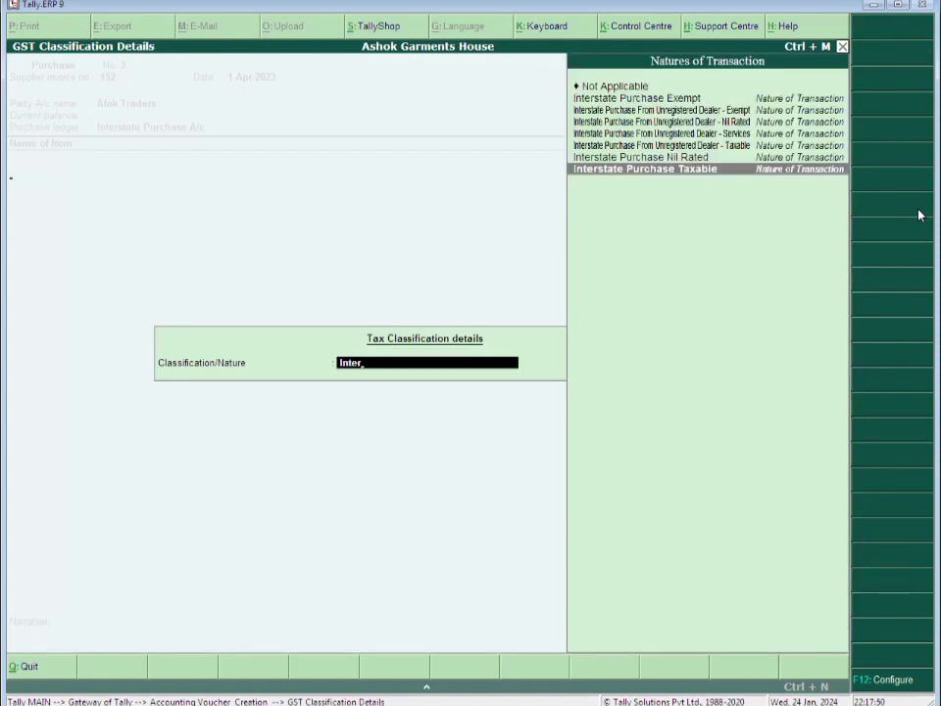
key(Return)
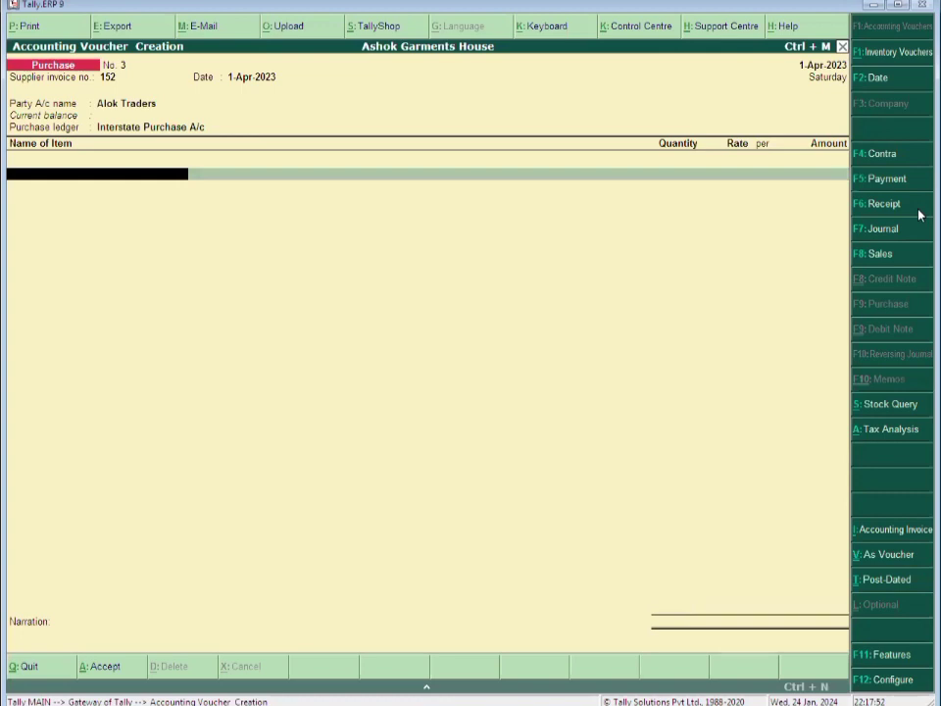
Add Suit Ladies: 150 Pcs at 155.00, amounting to 23,250.00
text(Su)
key(Return)
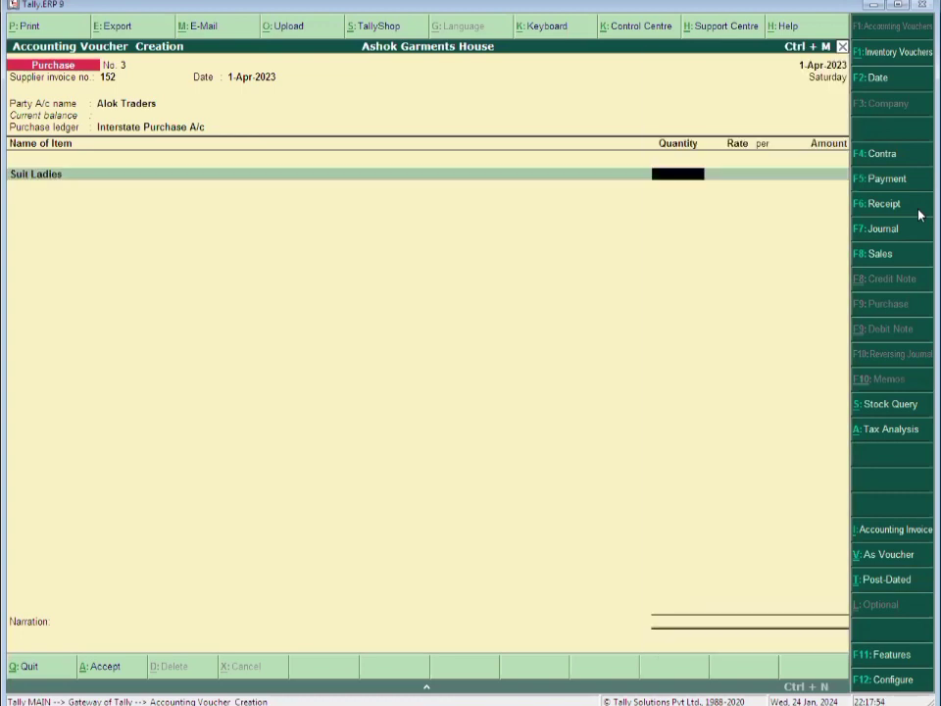
text(150)
key(Return)
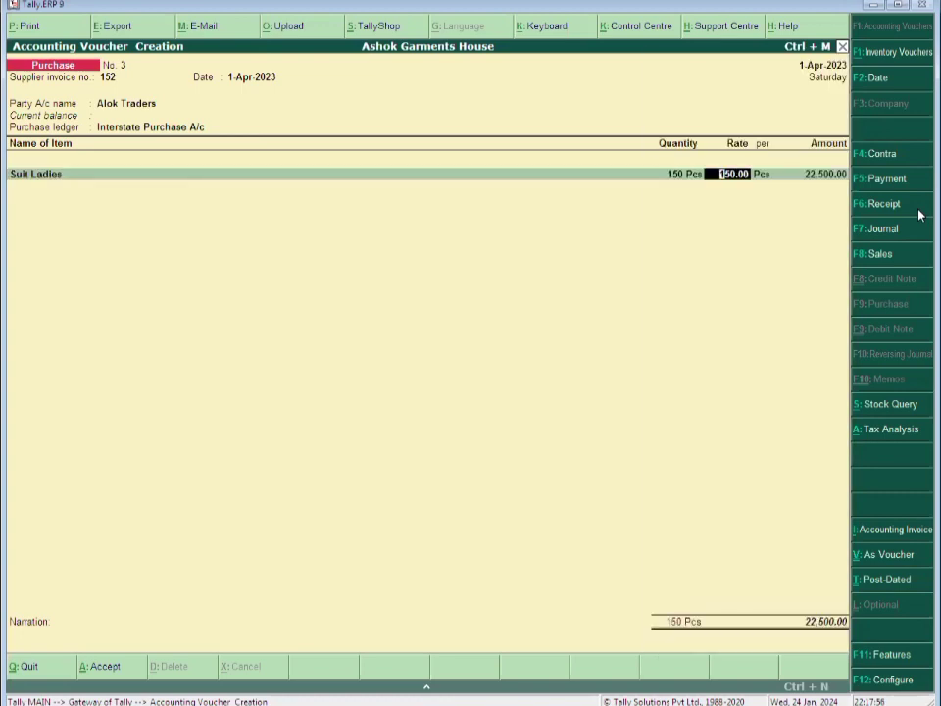
text(155)
key(Return)
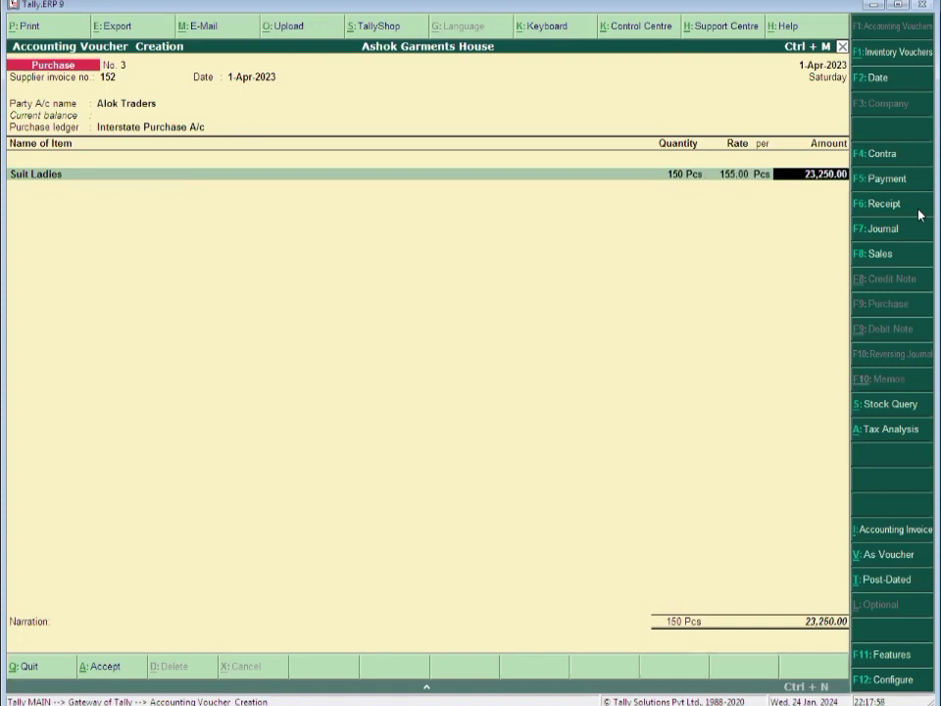
key(Return)
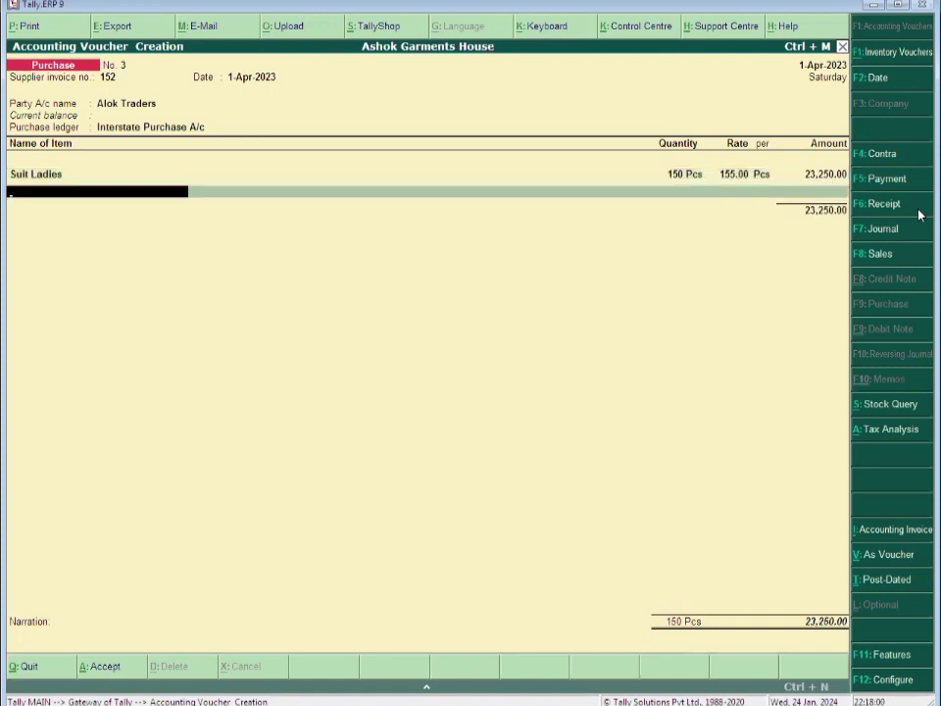
Add Saree Ladies: 100 Pcs at 110.00 as the second line
text(s)
key(Return)
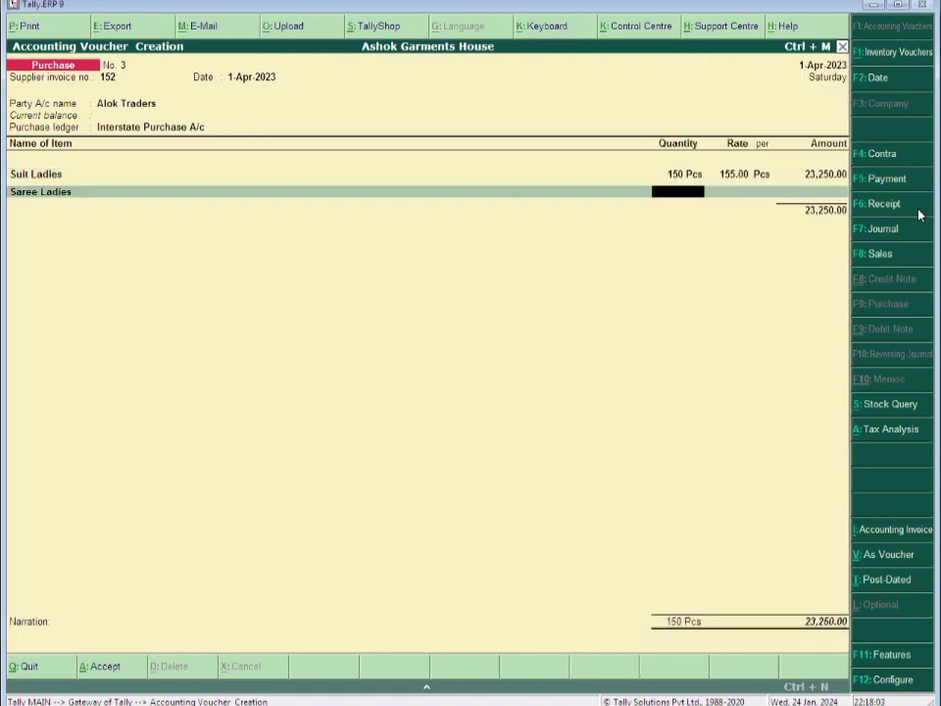
text(100)
key(Return)
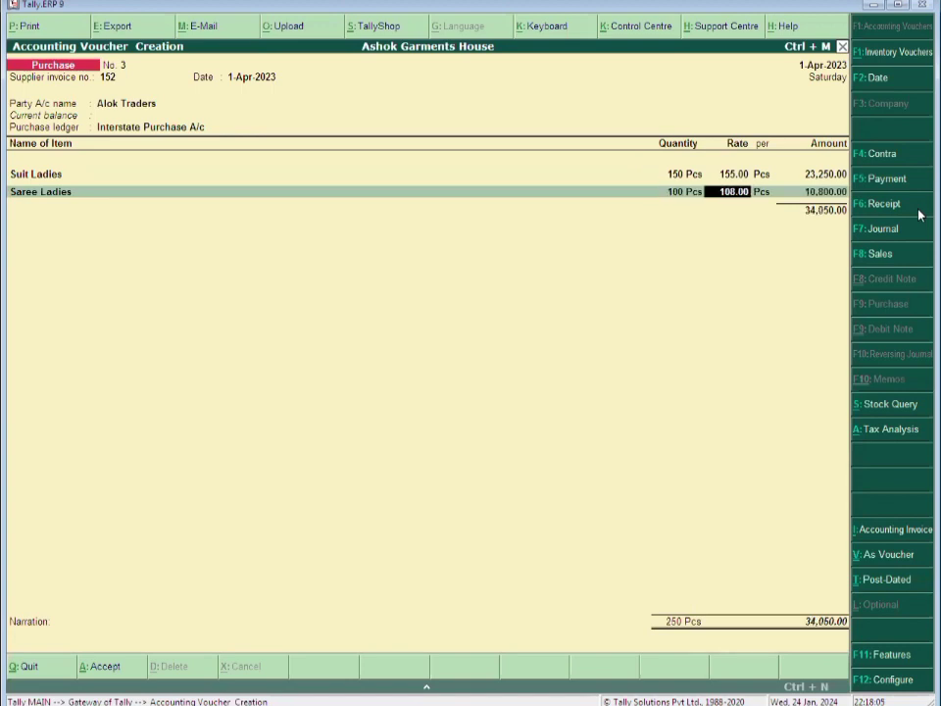
text(110)
key(Return)
key(Return)
key(Return)
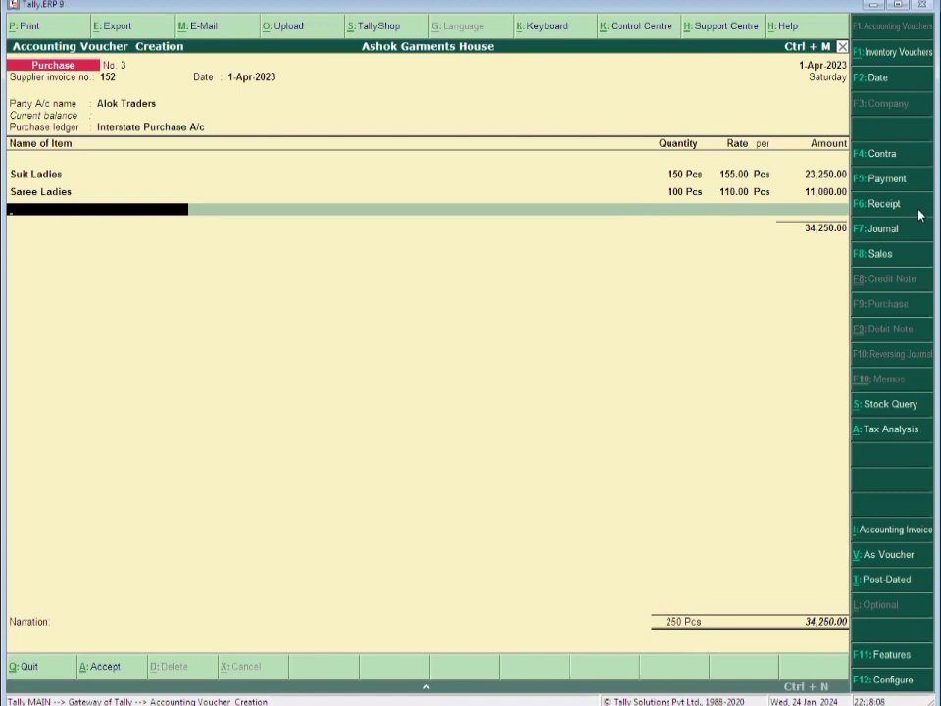
Create a new stock item 'Cloth in Meter' under Closing Stock
key(alt+c)
text(Cloth)
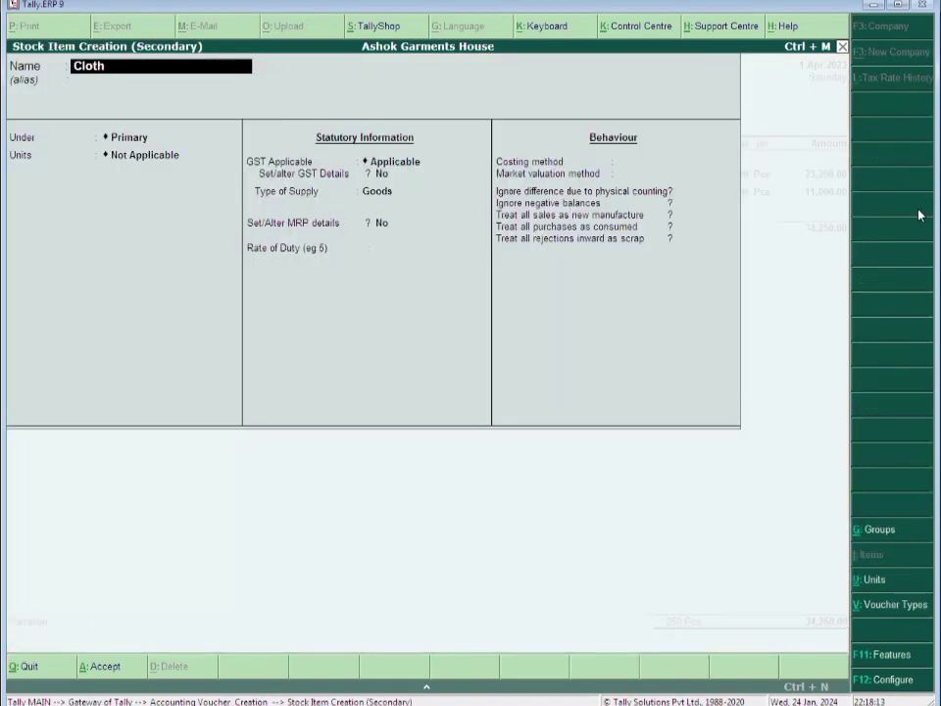
text( in Meter)
key(Return)
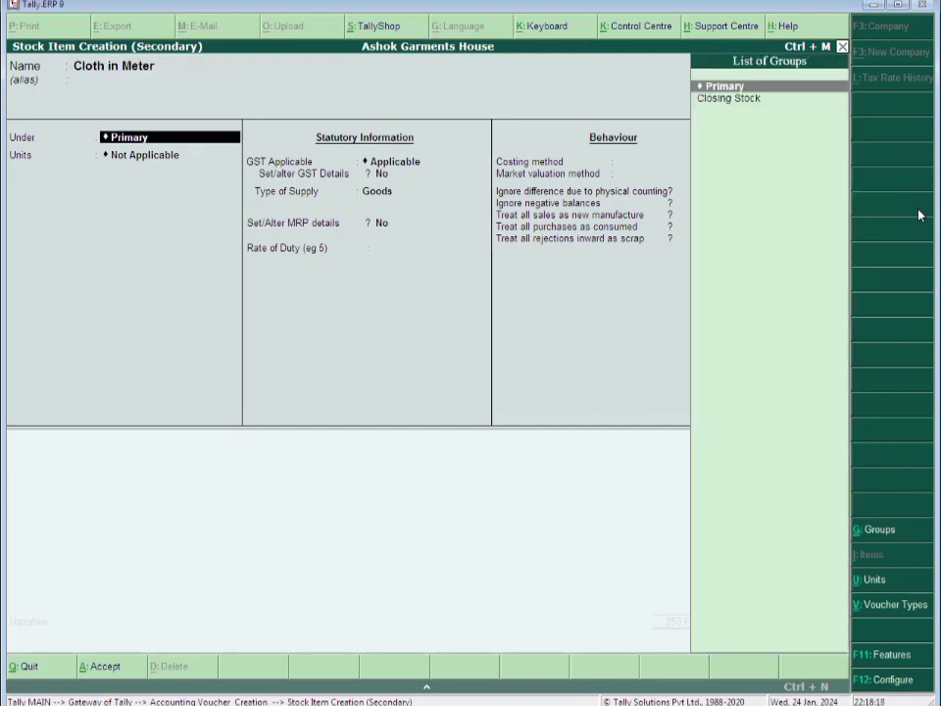
key(Down)
key(Return)
key(Return)
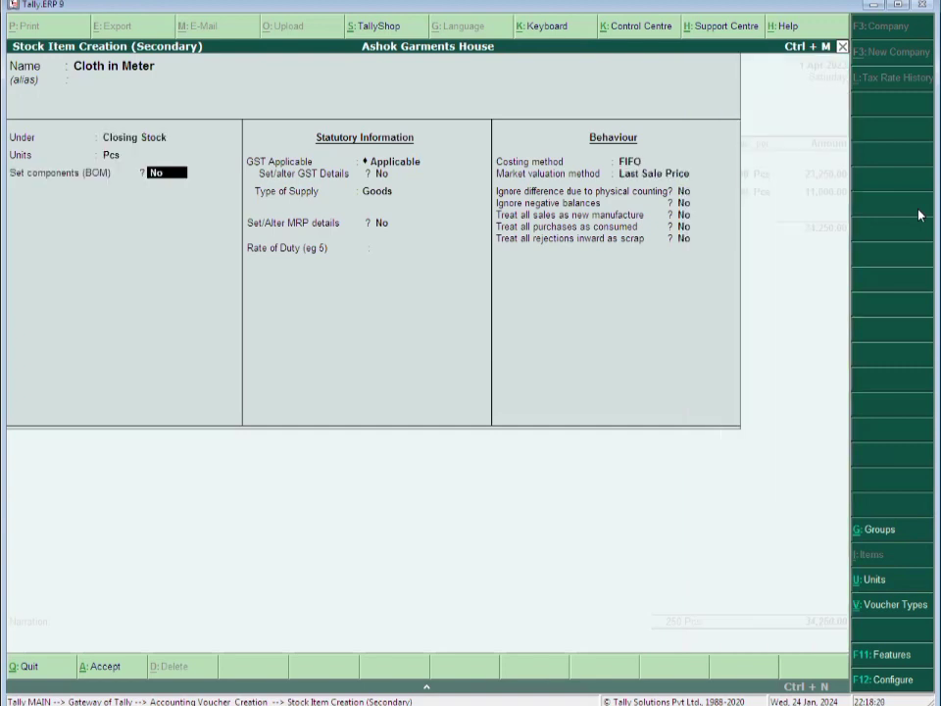
Create unit Mtr with formal name Meter and quantity code MTR-METERS for the item
key(BackSpace)
key(alt+c)
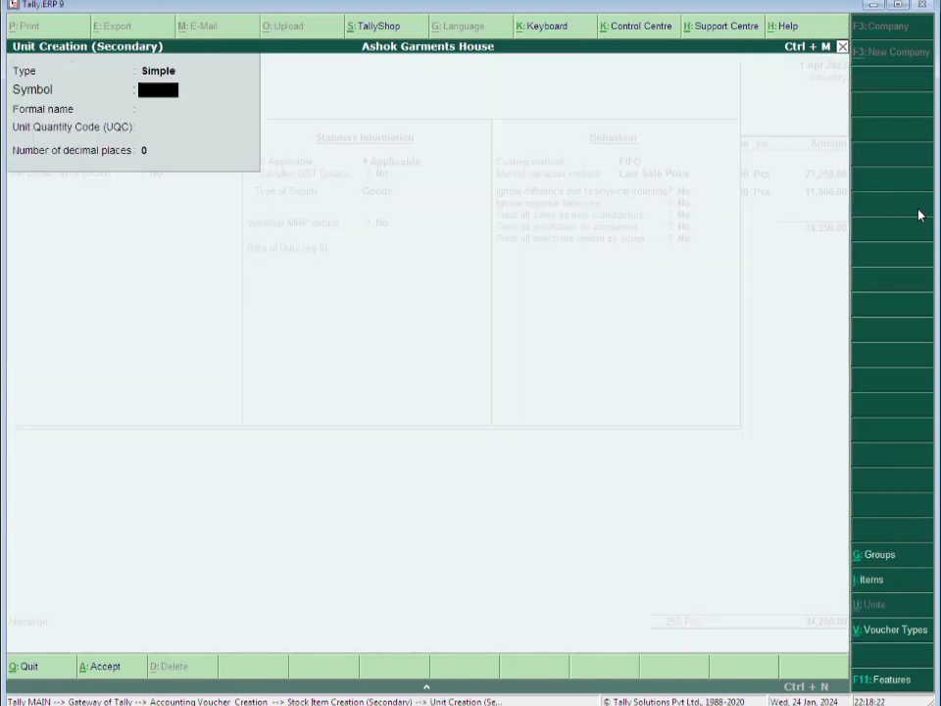
text(Mtr)
key(Return)
text(Meter)
key(Return)
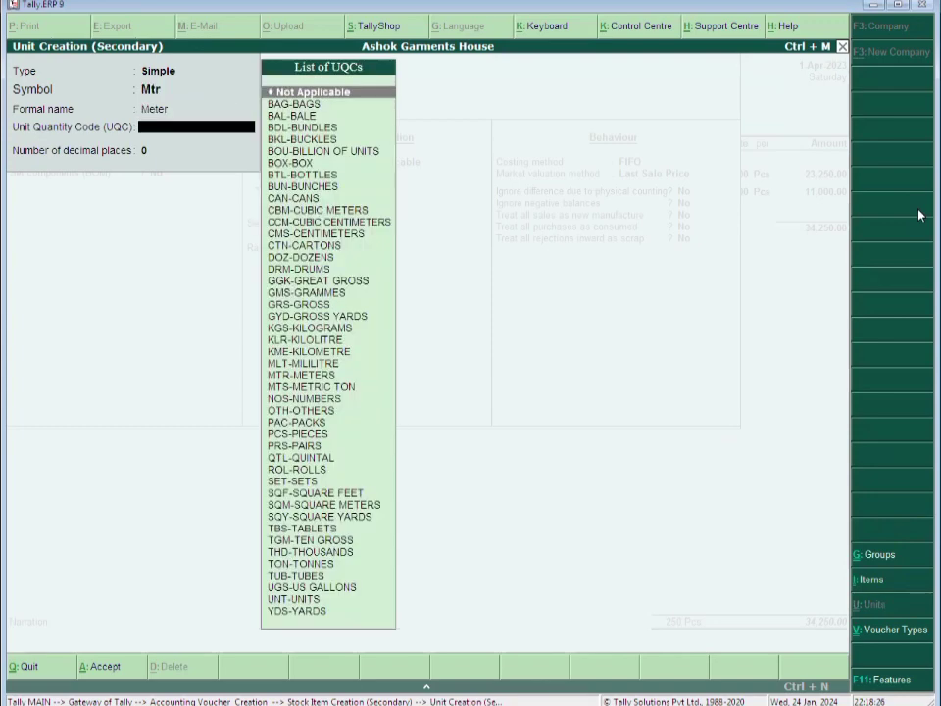
text(mt)
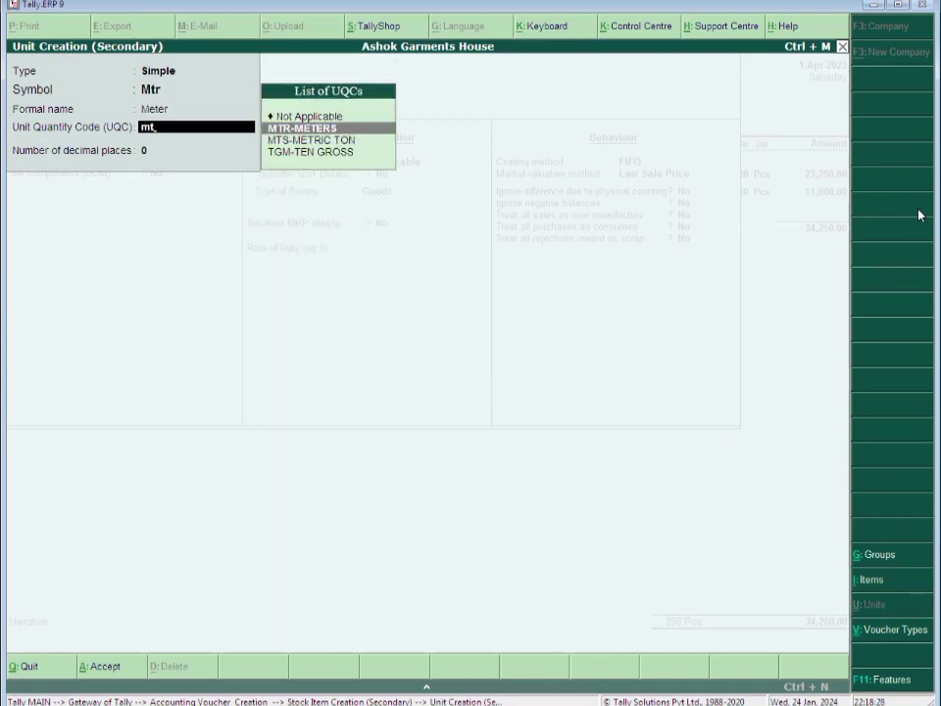
key(Return)
key(Return)
key(n)
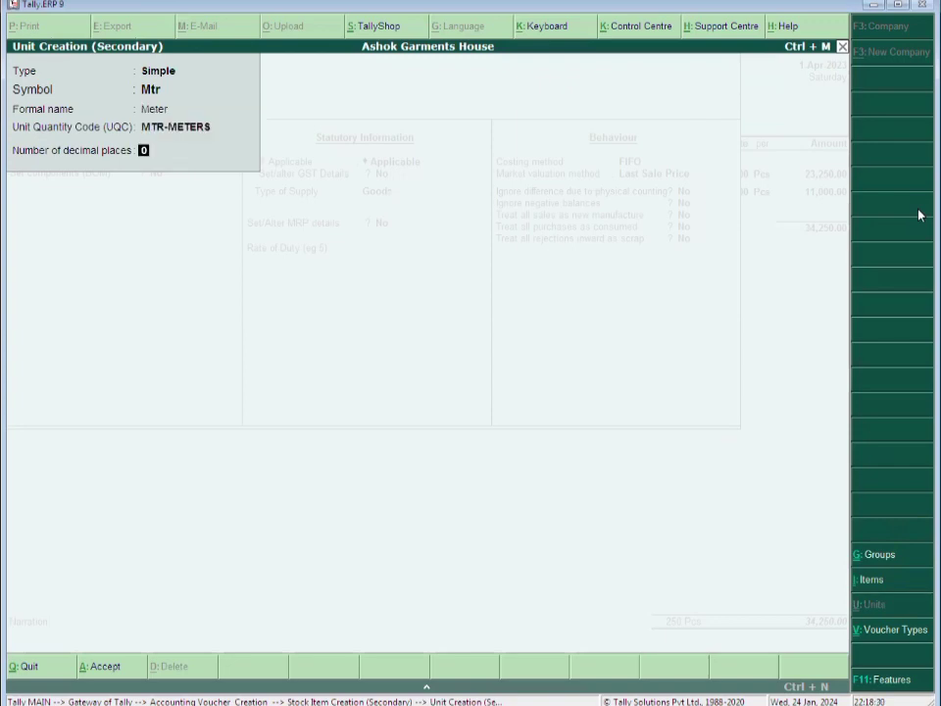
key(ctrl+a)
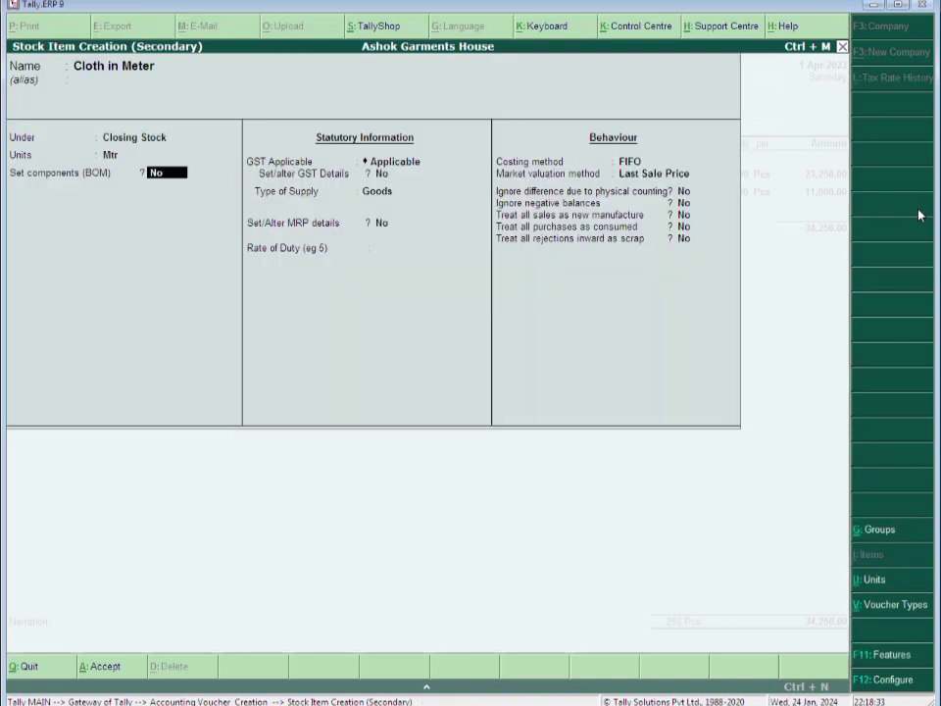
Set GST details: description Garments, HSN 5407, taxable at 5%, and save the item
key(Return)
key(Return)
text(y)
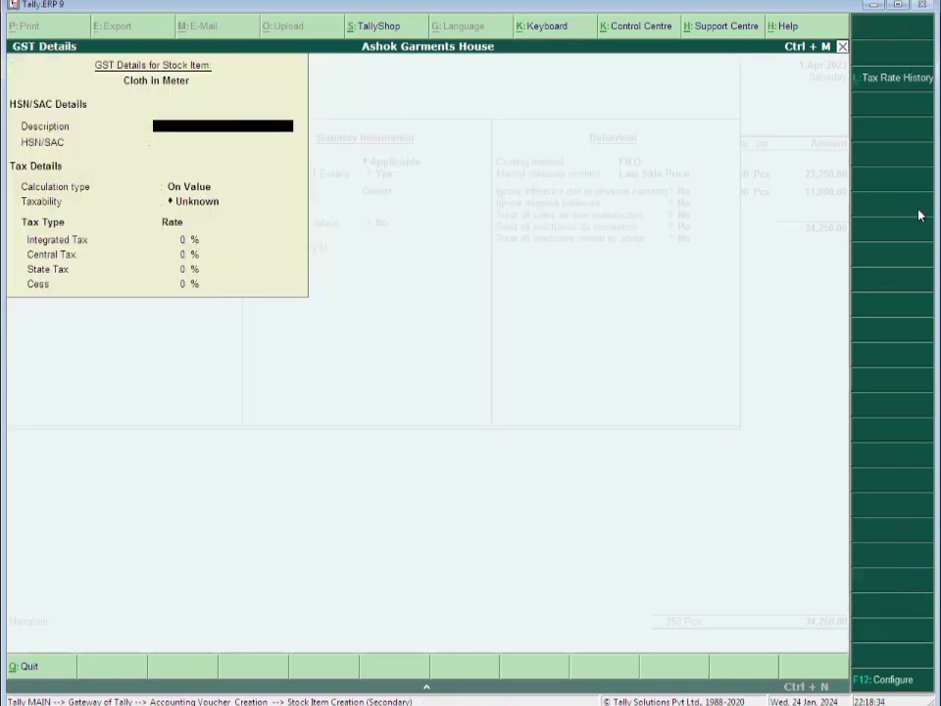
text(Garments)
key(Return)
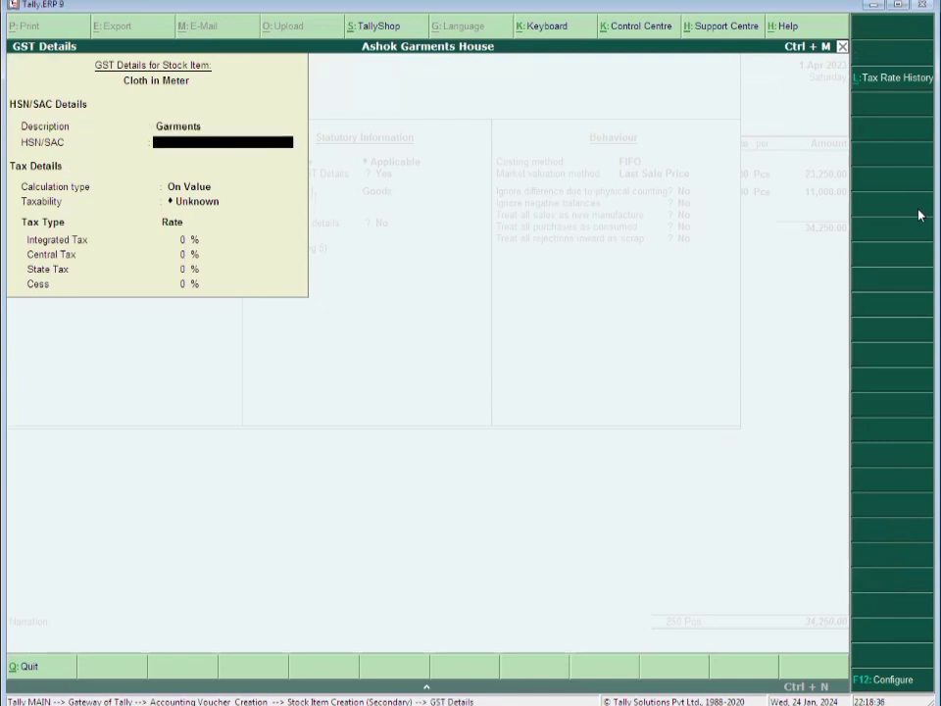
text(4)
key(BackSpace)
text(5407)
key(Return)
key(Return)
text(t)
key(Return)
text(5)
key(Return)
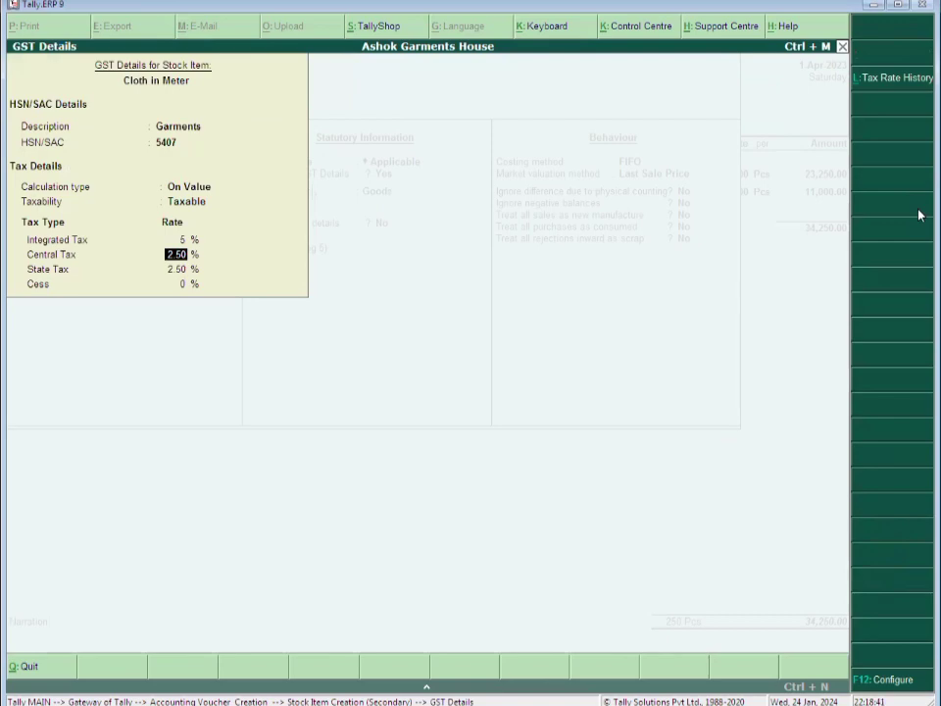
key(ctrl+a)
key(ctrl+a)
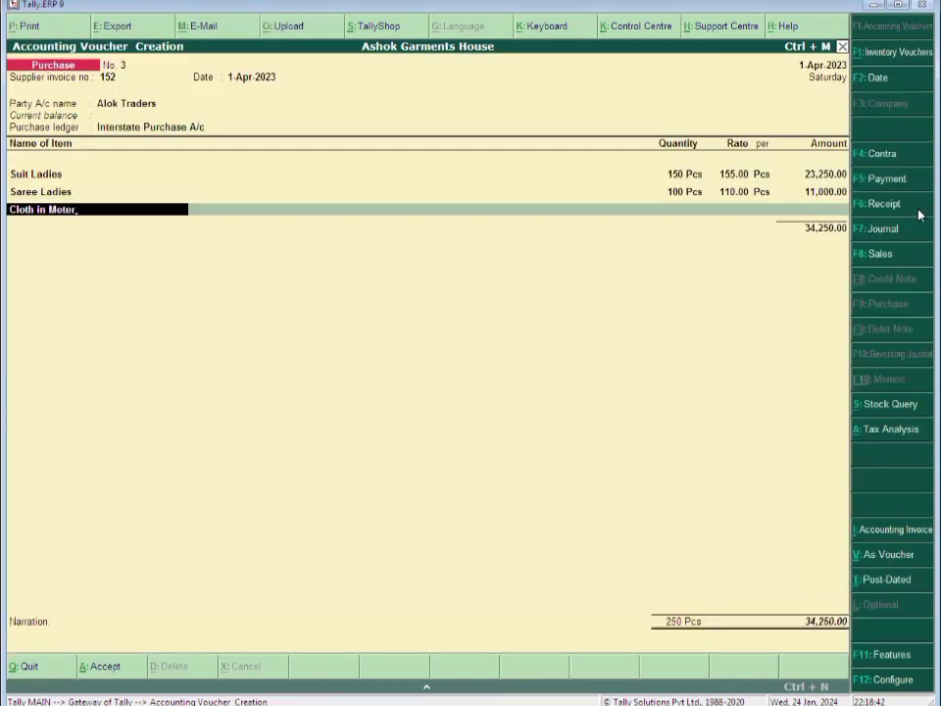
Put Cloth in Meter on the third line with quantity 85.50 Mtr
key(Return)
text(85)
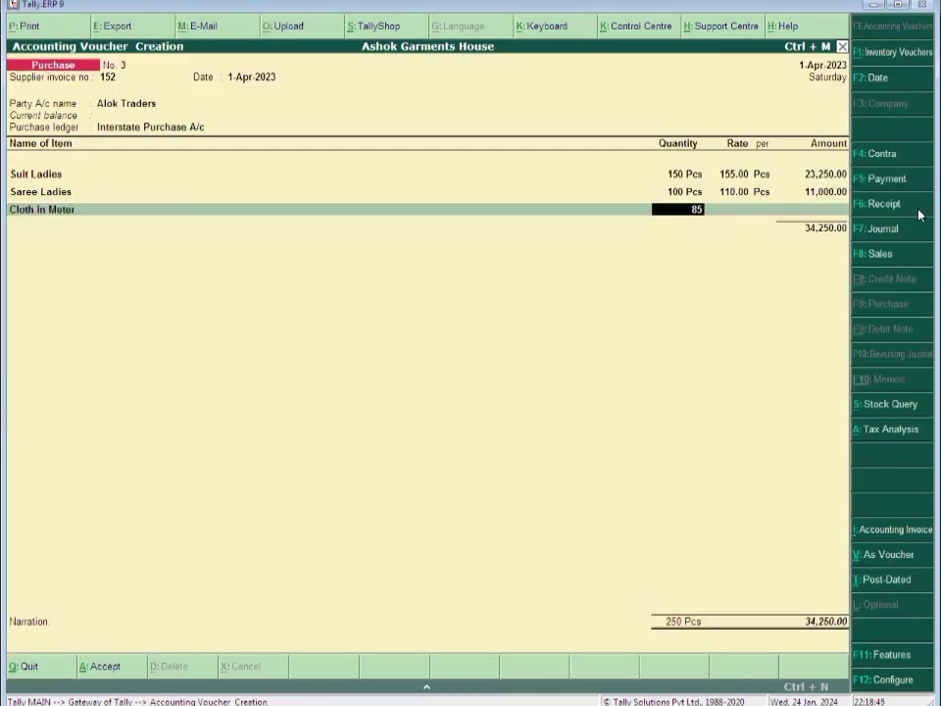
text(.50)
key(Return)
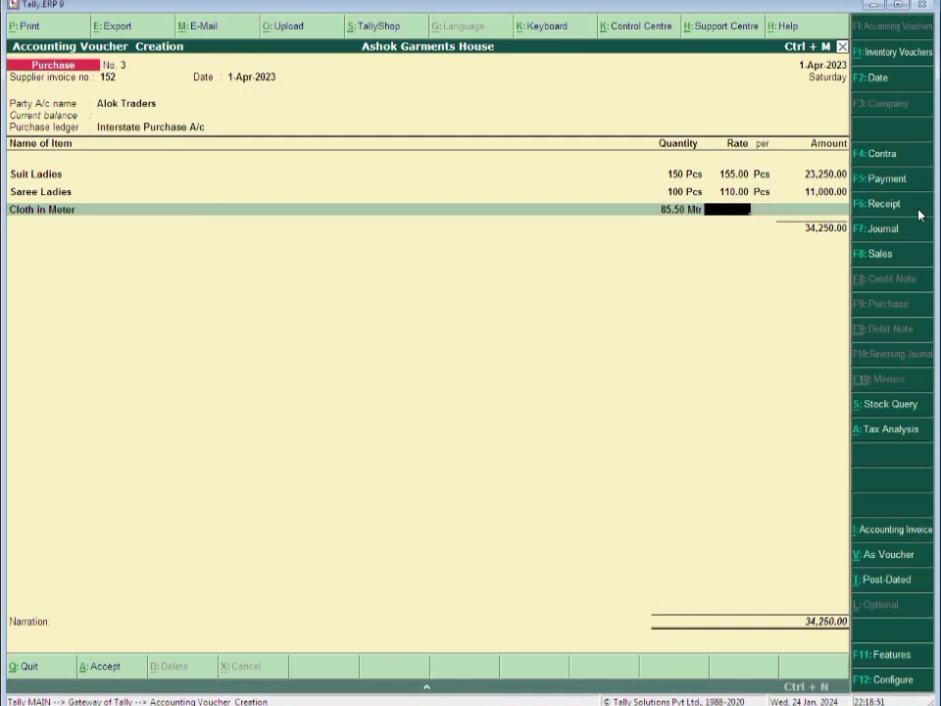
Price Cloth in Meter at 105 per metre, giving 8,977.50 and a total of 43,227.50
text(105)
key(Return)
key(Return)
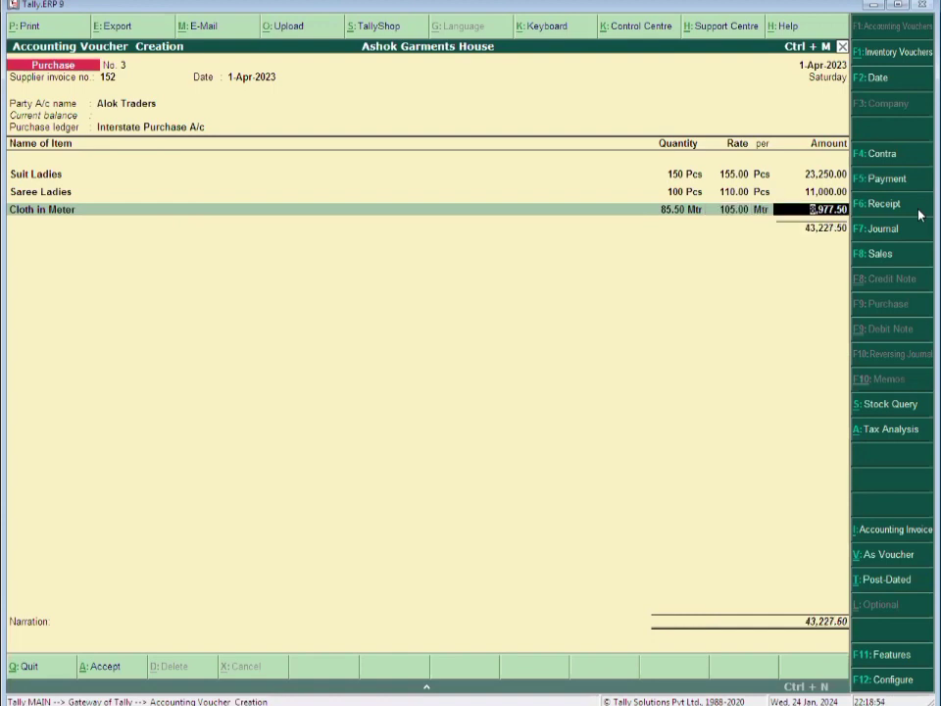
key(Return)
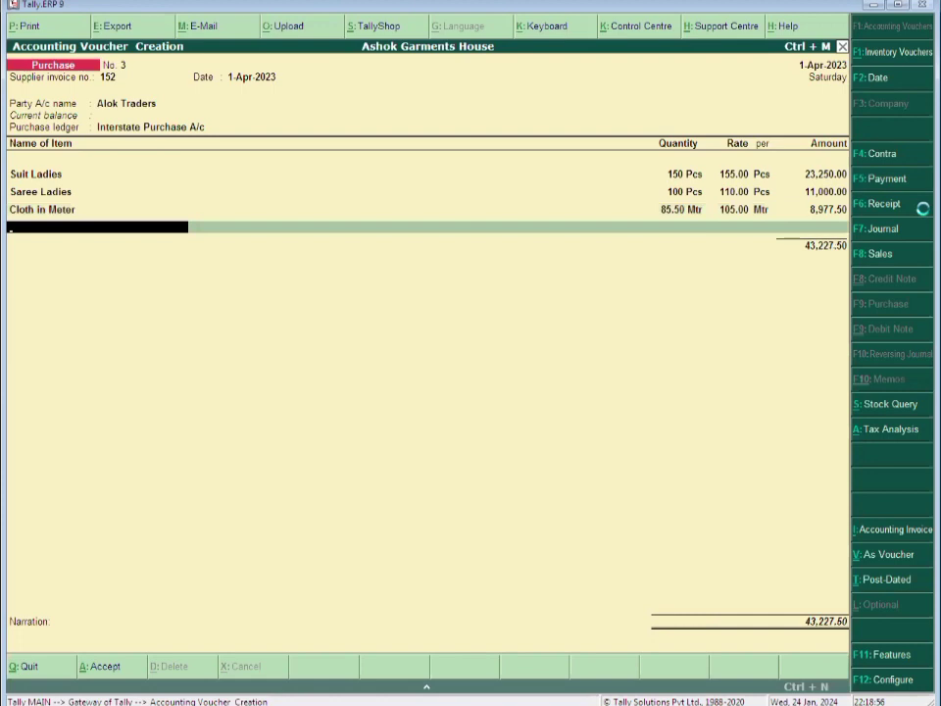
Create the stock item Sofa Cover under Closing Stock with unit Pcs
key(alt+c)
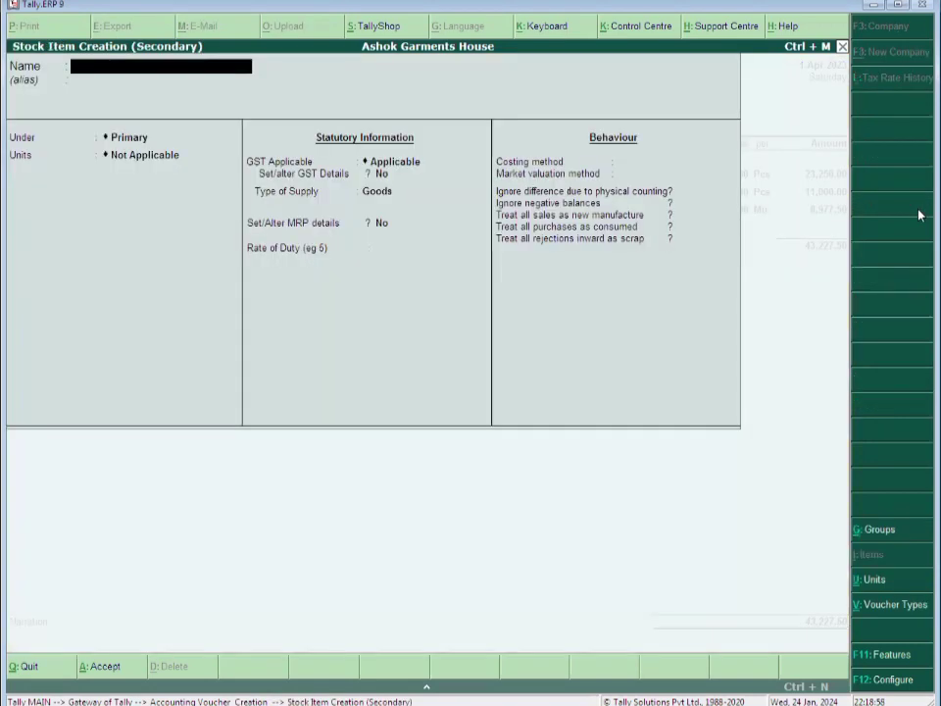
text(Sofa Cover)
key(Return)
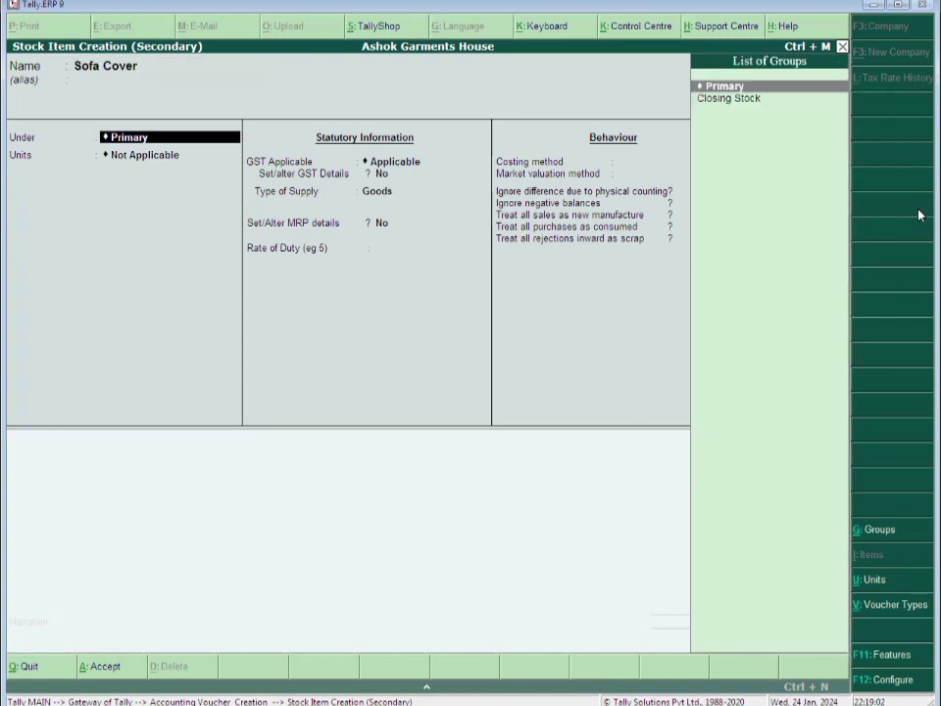
key(Down)
key(Return)
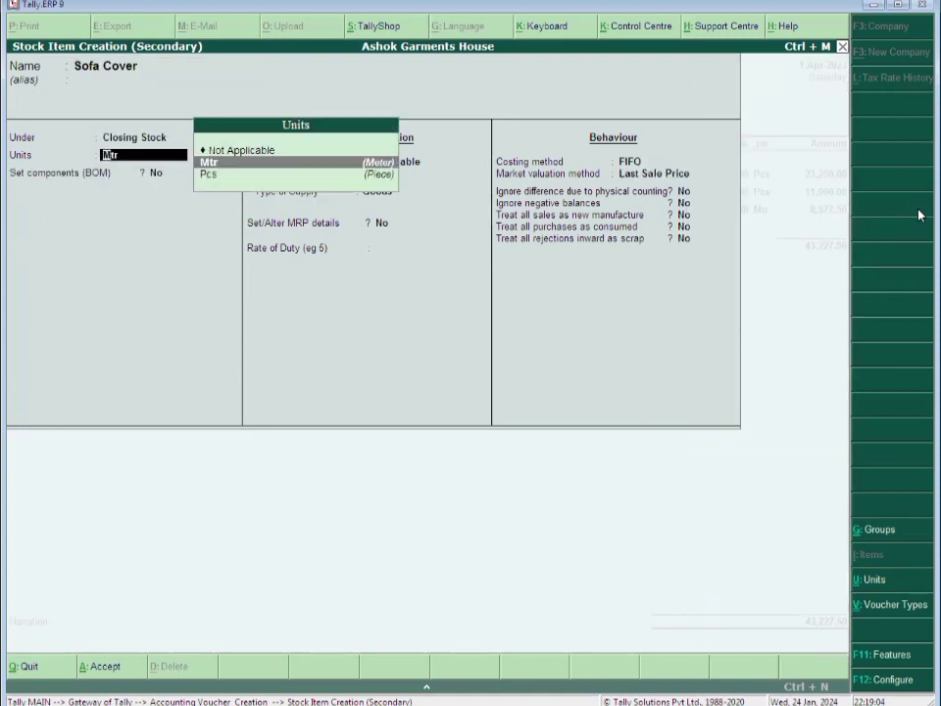
key(Down)
key(Return)
key(Return)
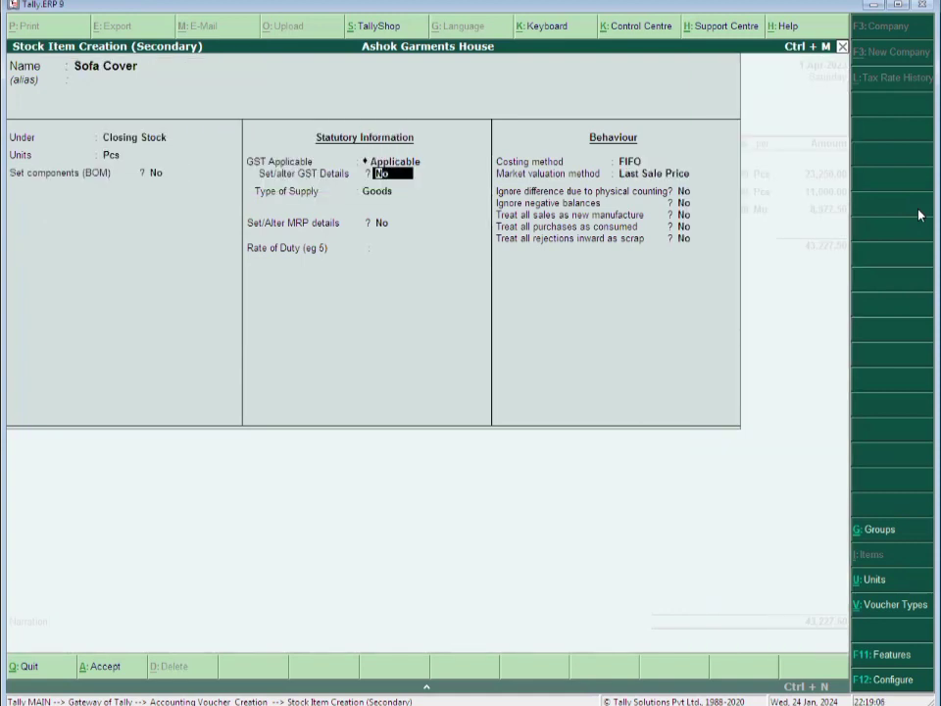
Give Sofa Cover GST details: description Set of Cloth, HSN 5407, 5% rate, and save it
text(y)
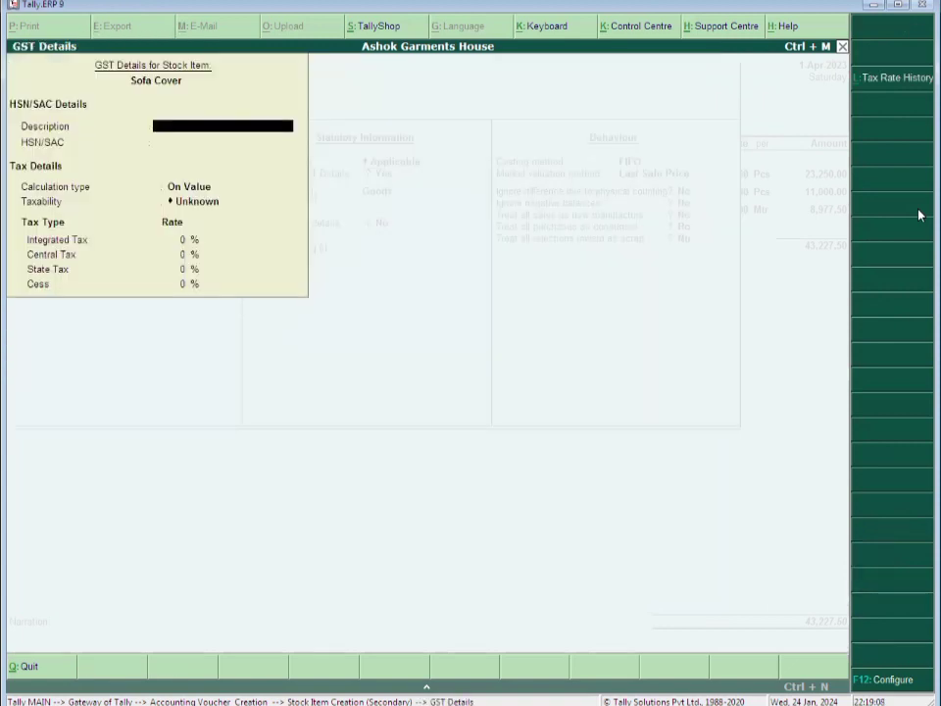
text(Set of Cloth)
key(Return)
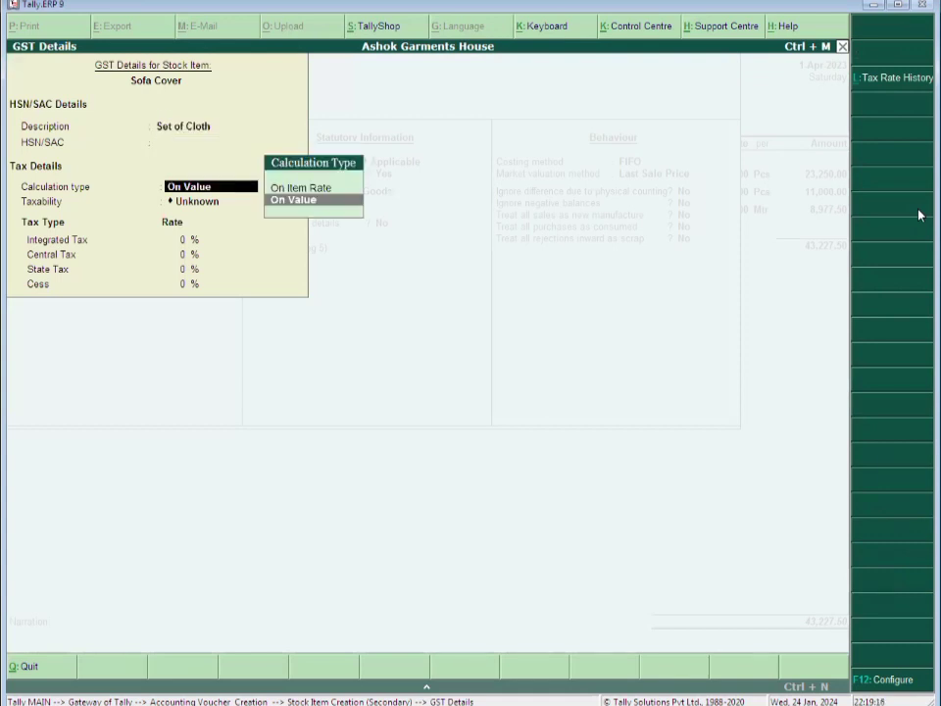
key(BackSpace)
text(5407)
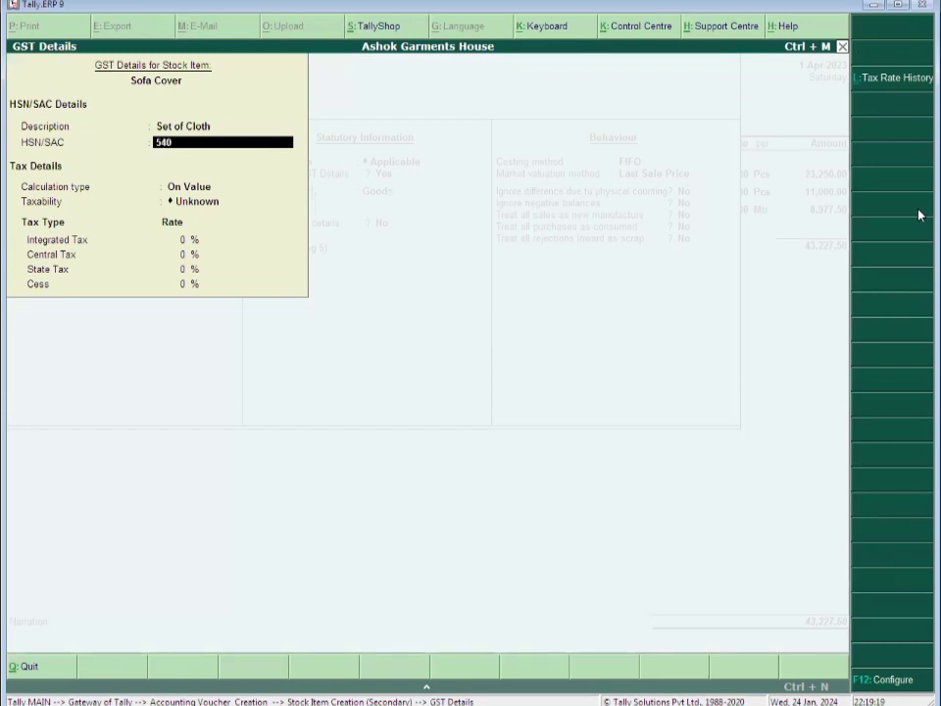
key(Return)
key(Return)
key(Return)
text(5)
key(Return)
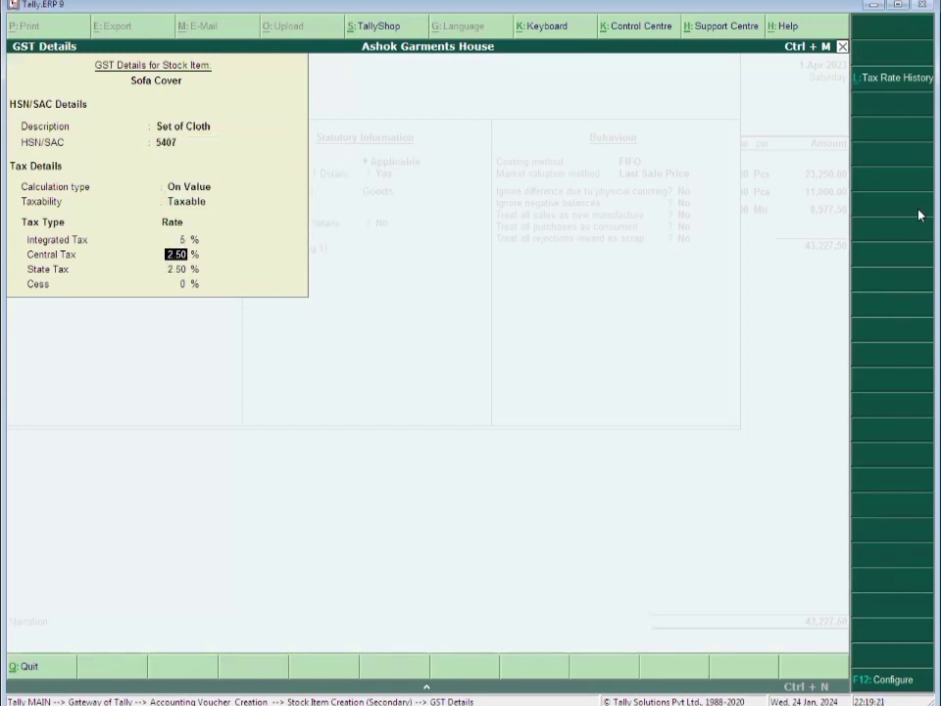
key(ctrl+a)
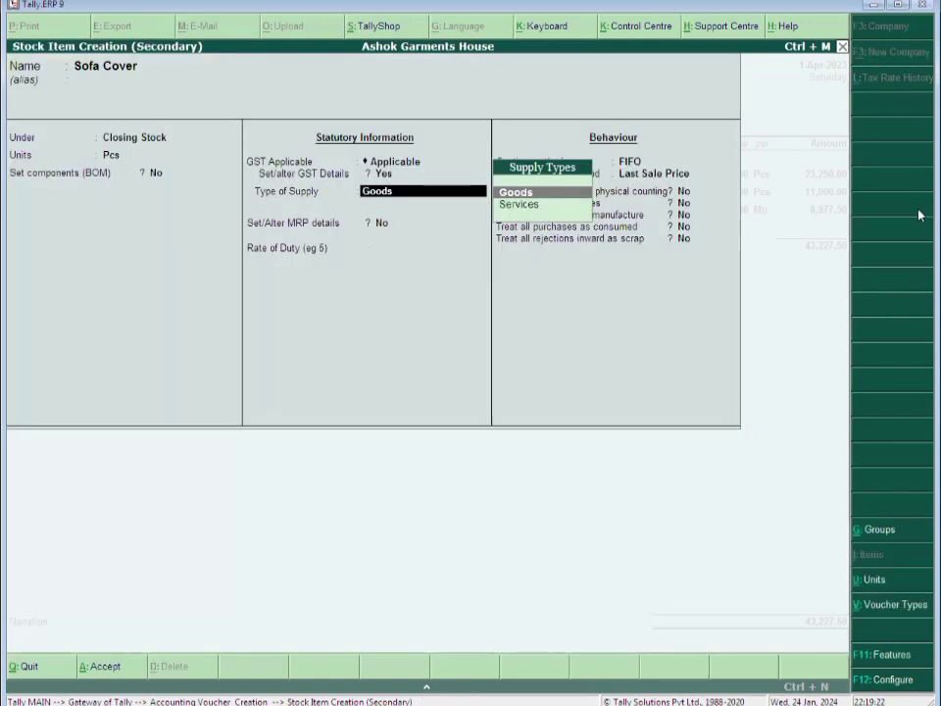
key(ctrl+a)
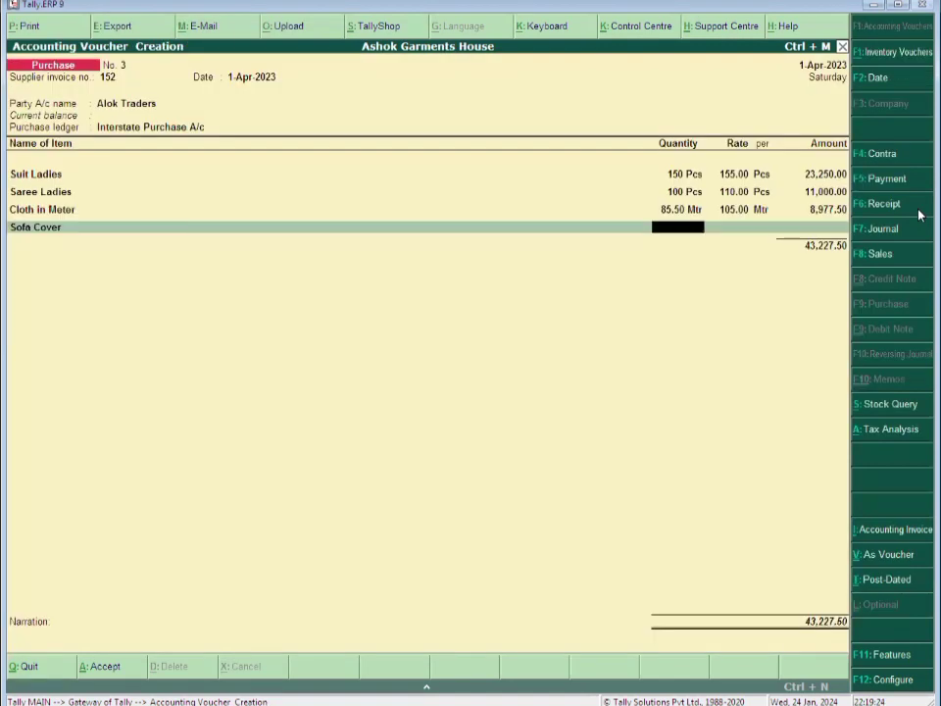
Enter 5 Pcs of Sofa Cover at 75 each, amounting to 375.00
text(5)
key(Return)
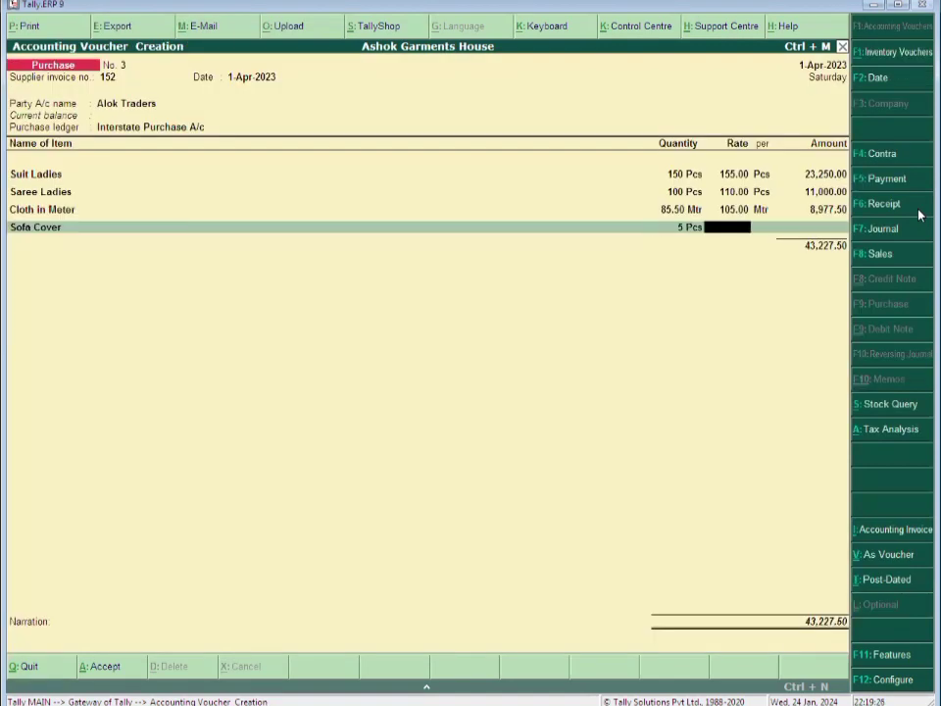
text(75)
key(Return)
key(Return)
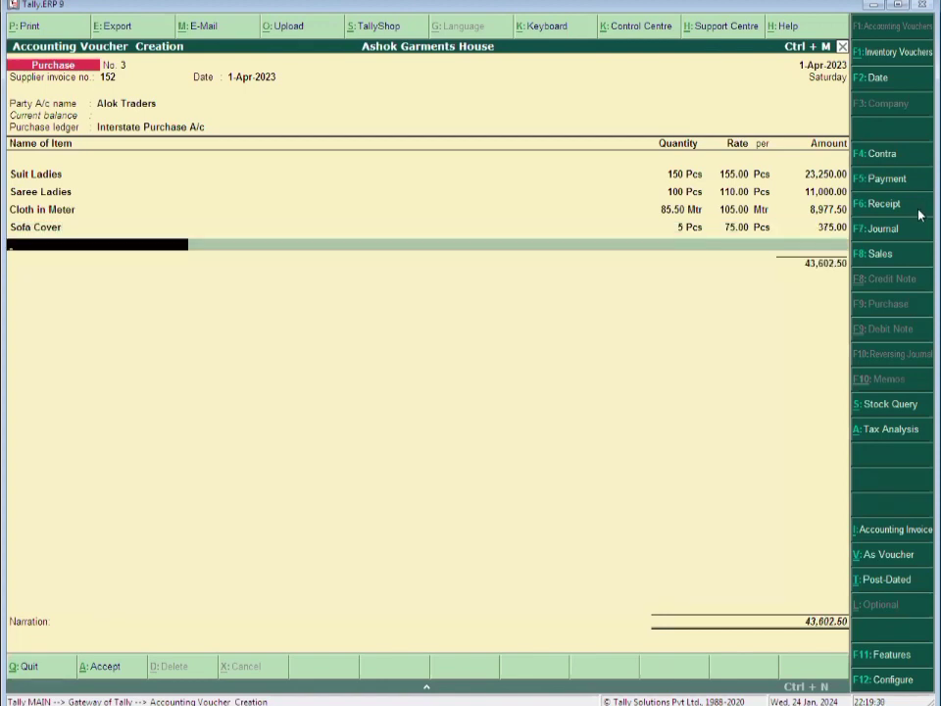
key(alt+c)
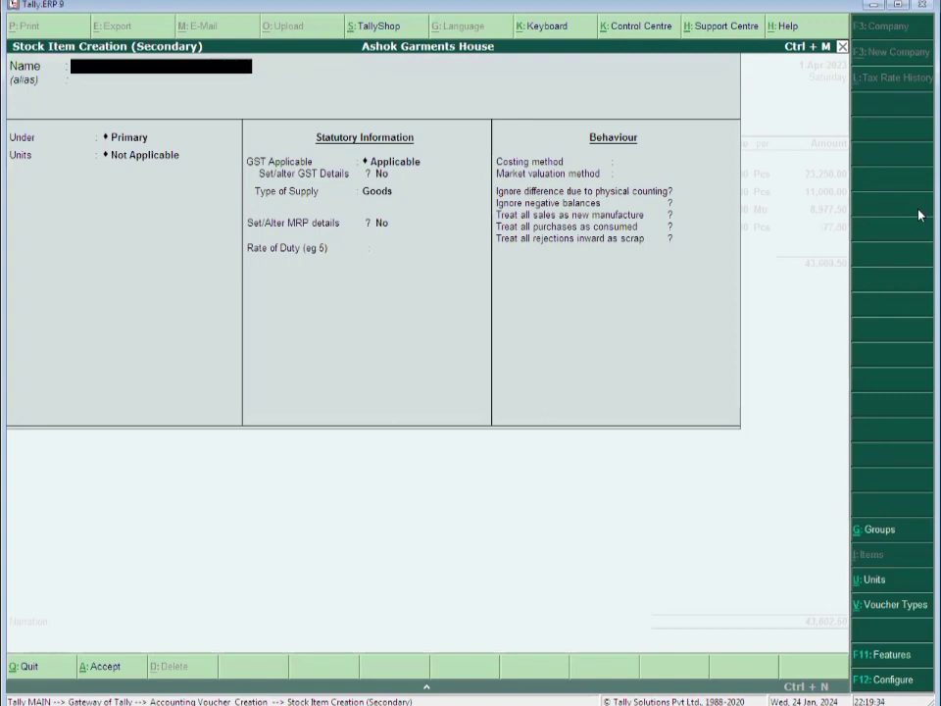
Create the stock item Desginer Suit under Closing Stock with unit Pcs
text(Desginer Suit)
key(Return)
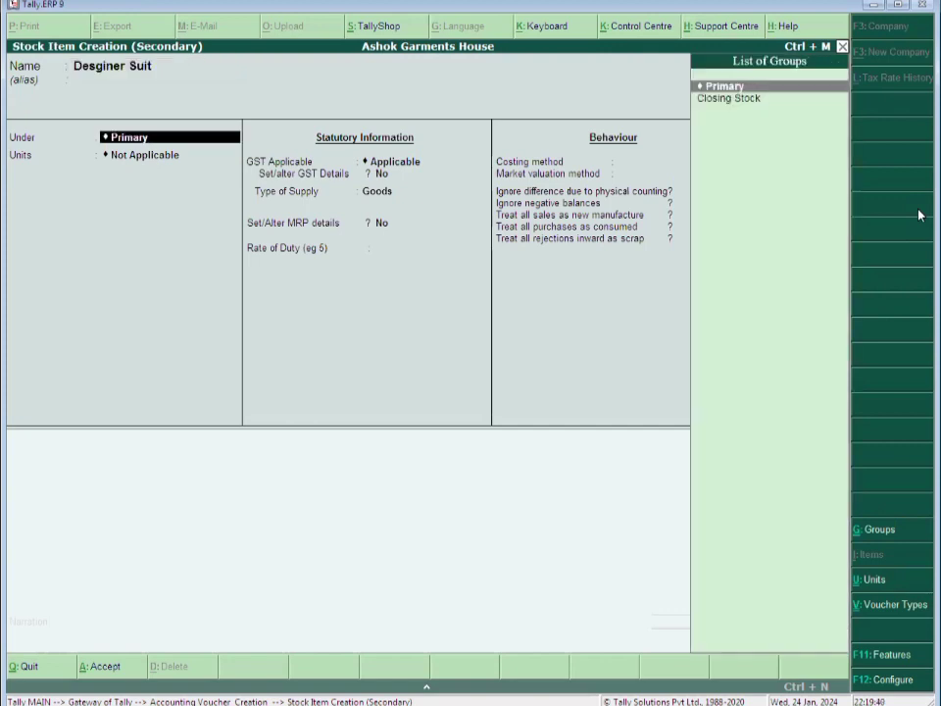
key(Return)
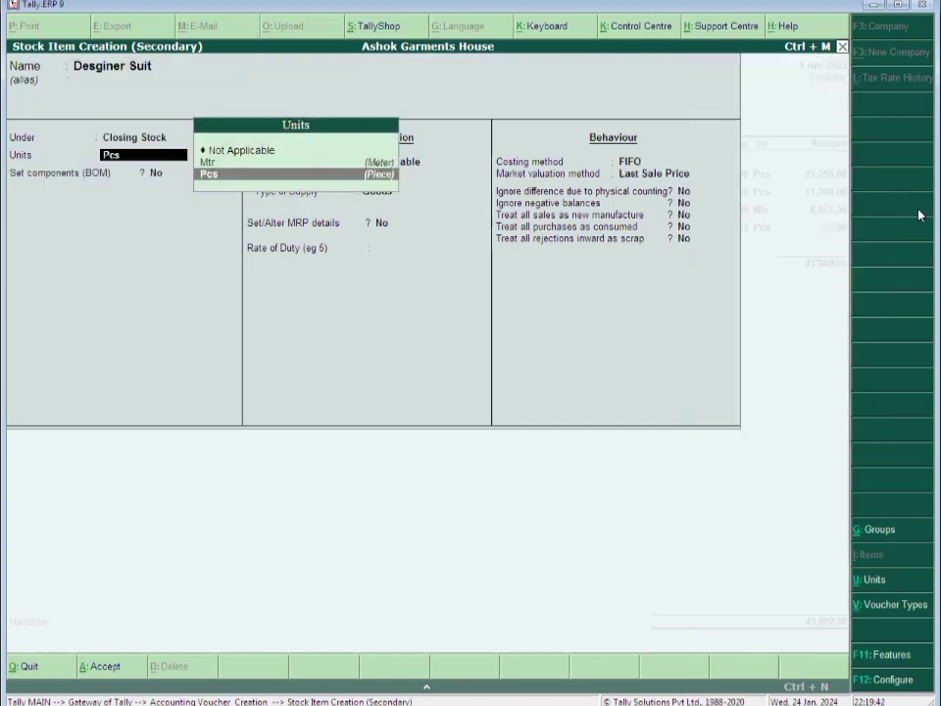
key(Return)
key(Return)
key(Return)
Set Desginer Suit GST details: Garments, HSN 5407, Taxable at 5%, Goods, and save it
key(y)
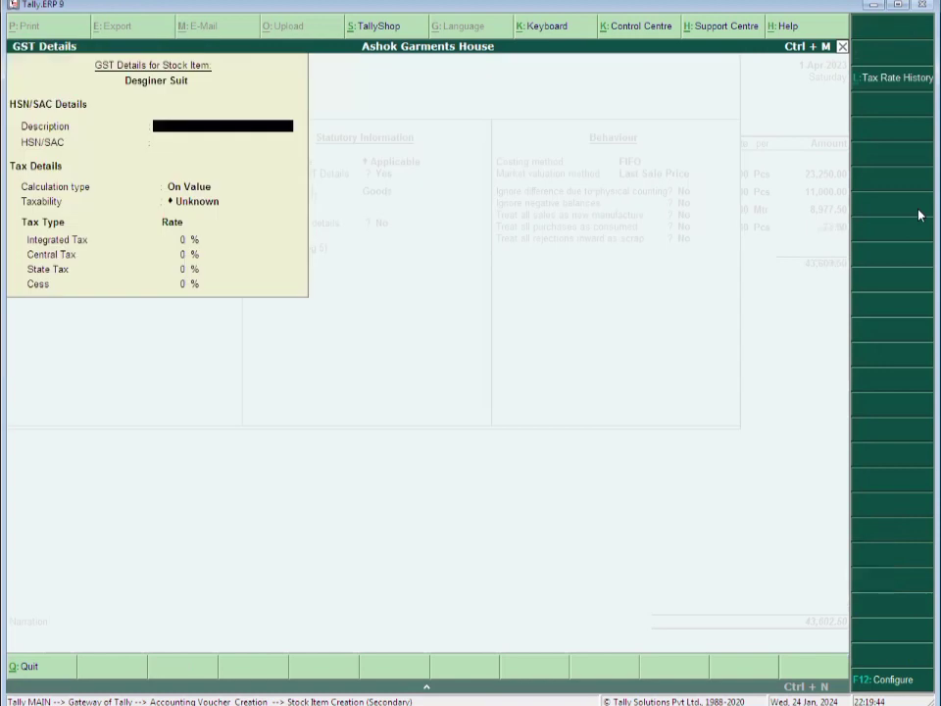
text(Garments)
key(Return)
text(5407)
key(Return)
key(Return)
text(t)
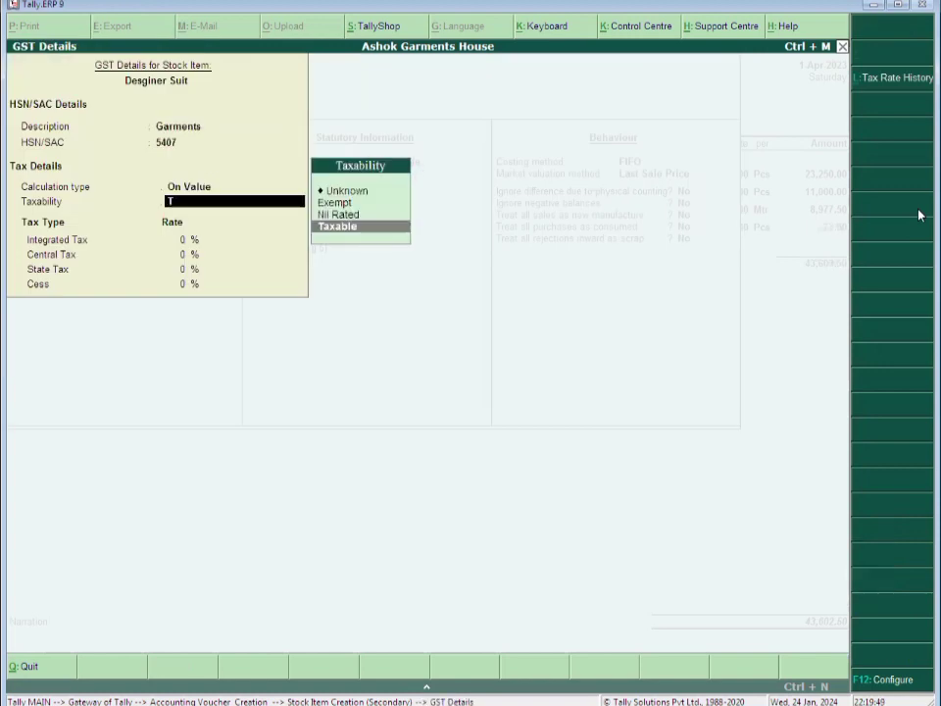
key(Return)
text(5)
key(Return)
key(Return)
key(Return)
key(Return)
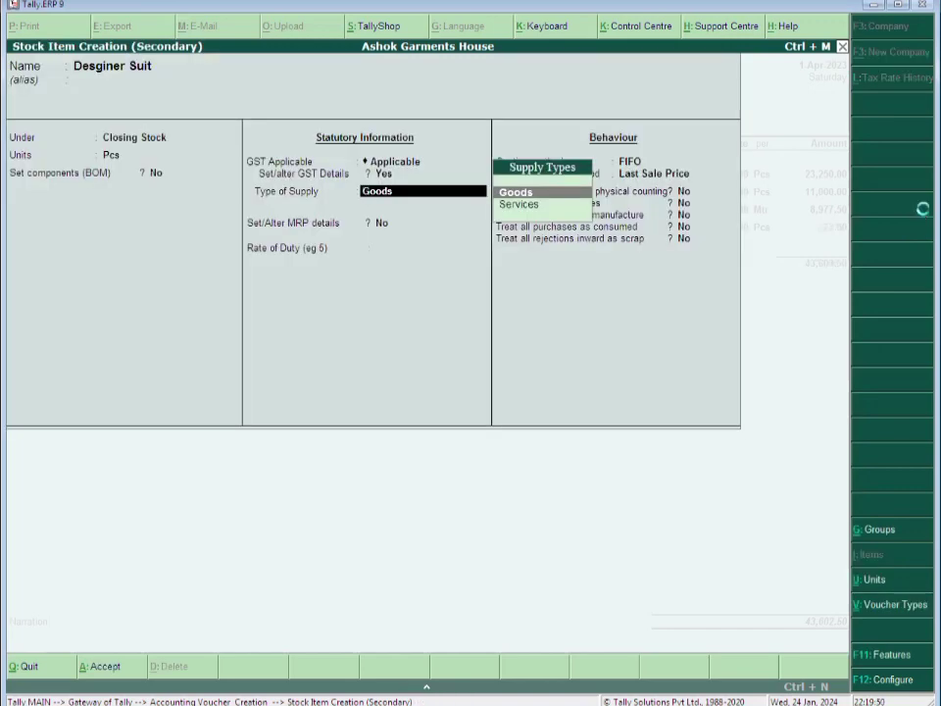
key(Return)
key(ctrl+a)
Enter 10 Pcs of Desginer Suit at 1,500 each, amounting to 15,000.00
key(Return)
text(10)
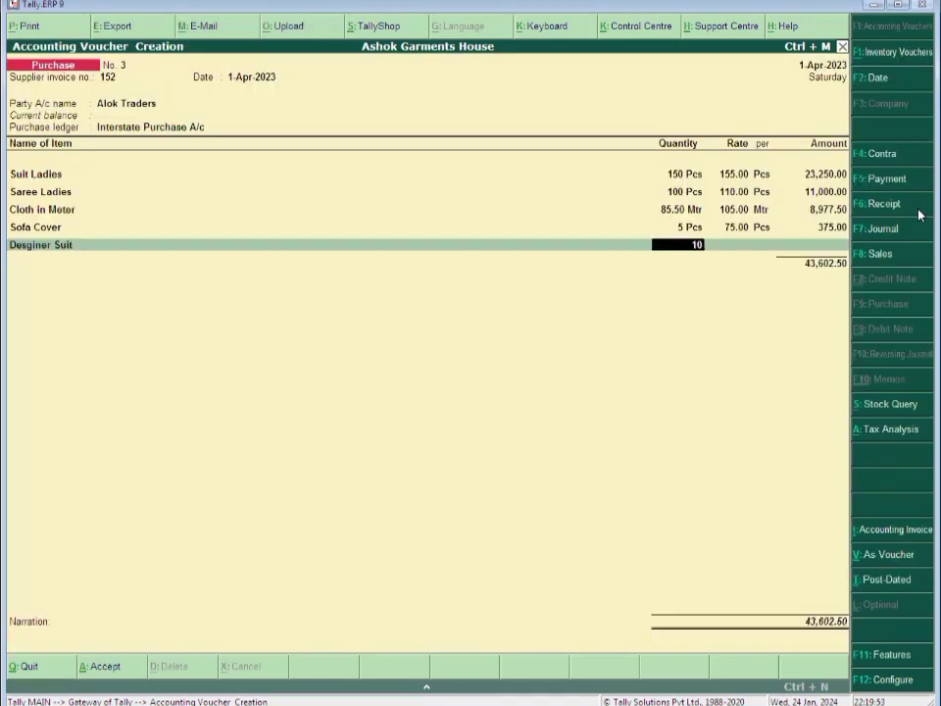
key(Return)
text(1,500)
key(Return)
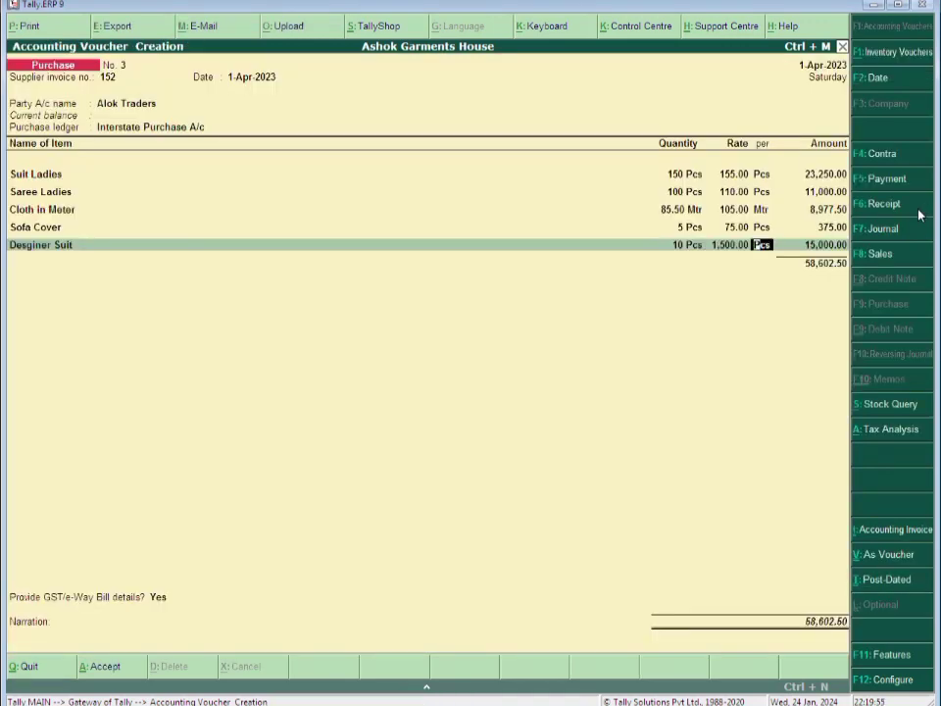
key(Return)
key(Return)
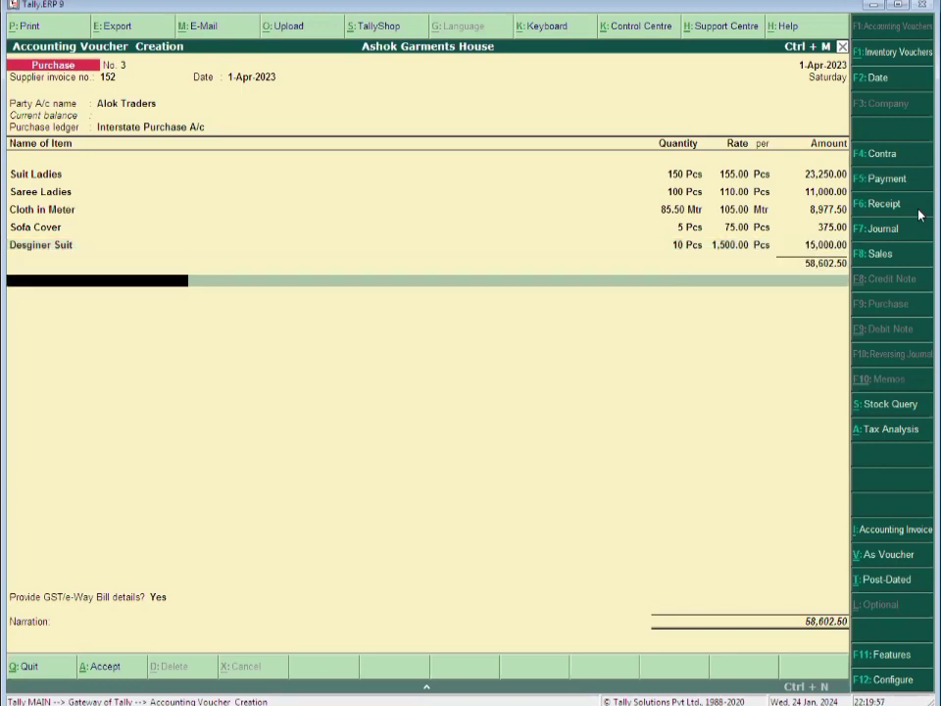
Add the Input Igst ledger at 5% to the voucher
text(In)
key(Down)
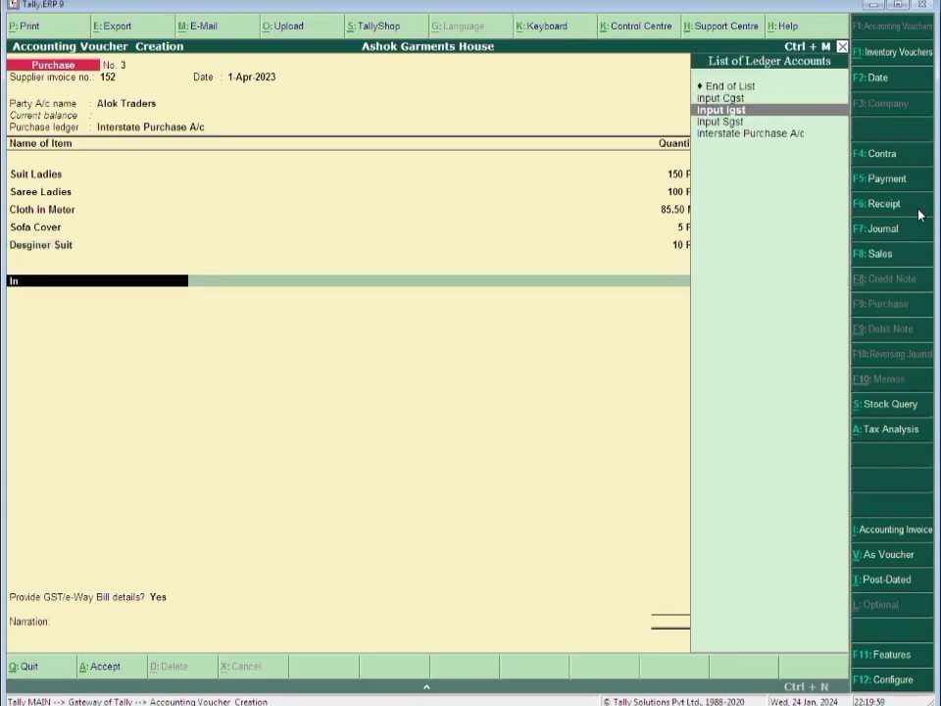
key(Return)
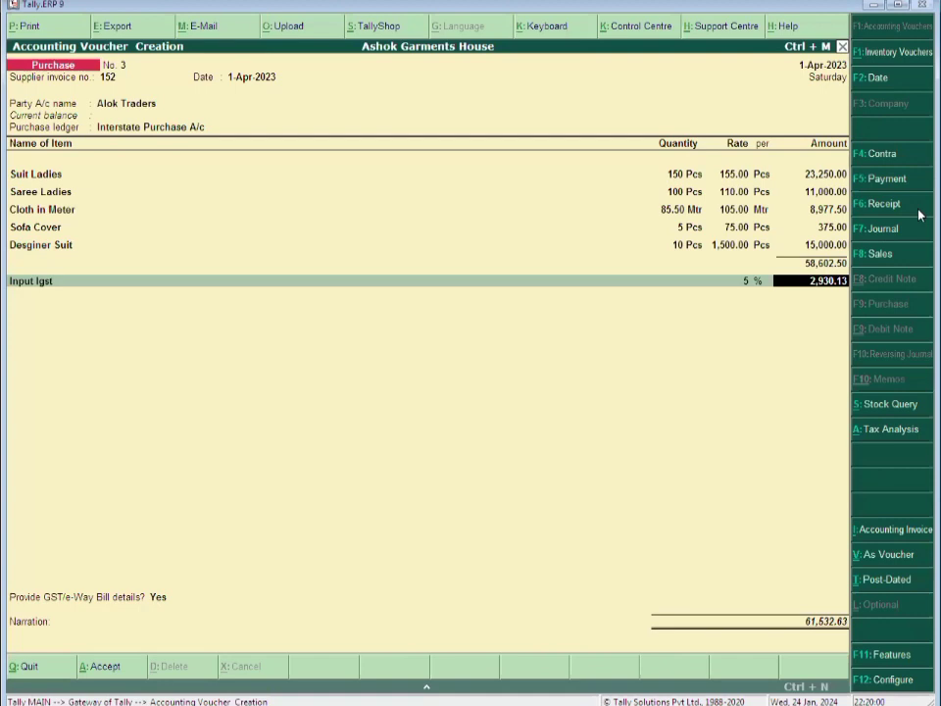
key(Return)
Create a Round Off ledger under Indirect Expenses with type Invoice Rounding
text(R)
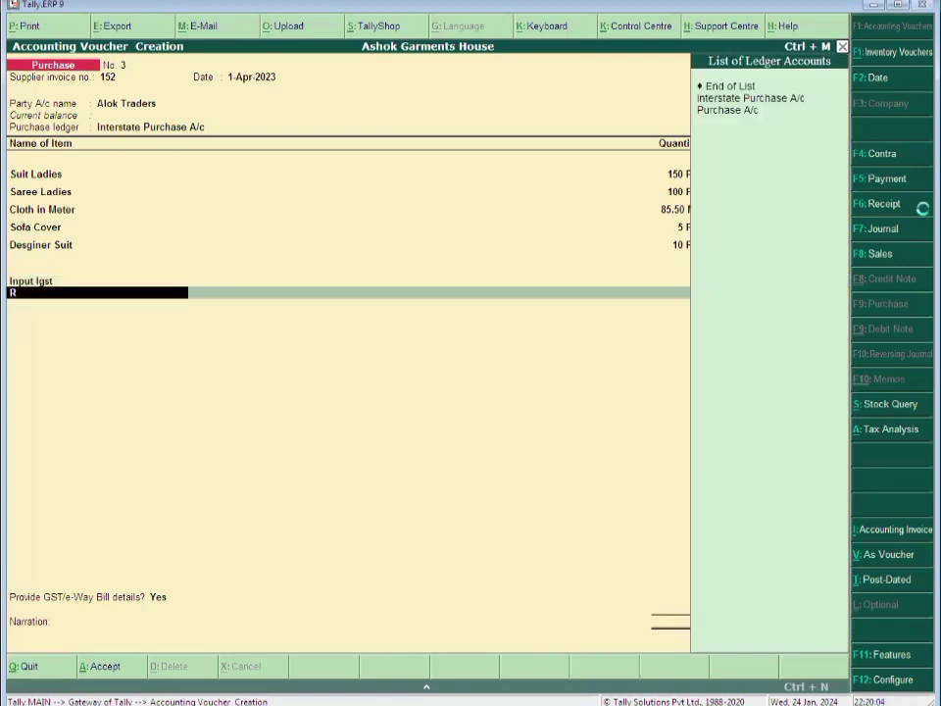
key(alt+c)
text(o)
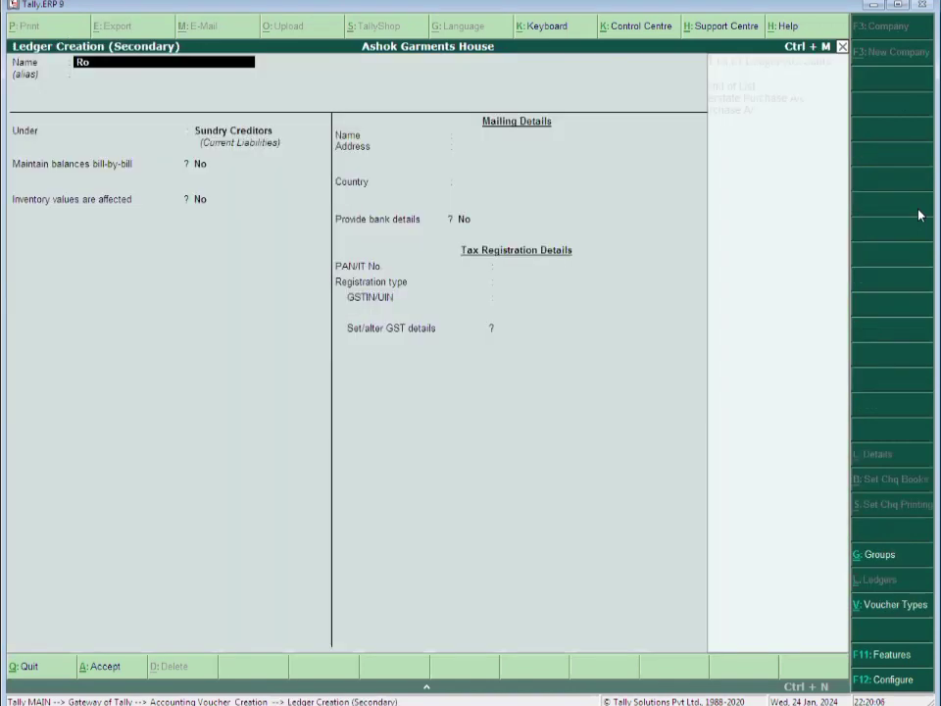
text(und off)
key(Return)
text(In)
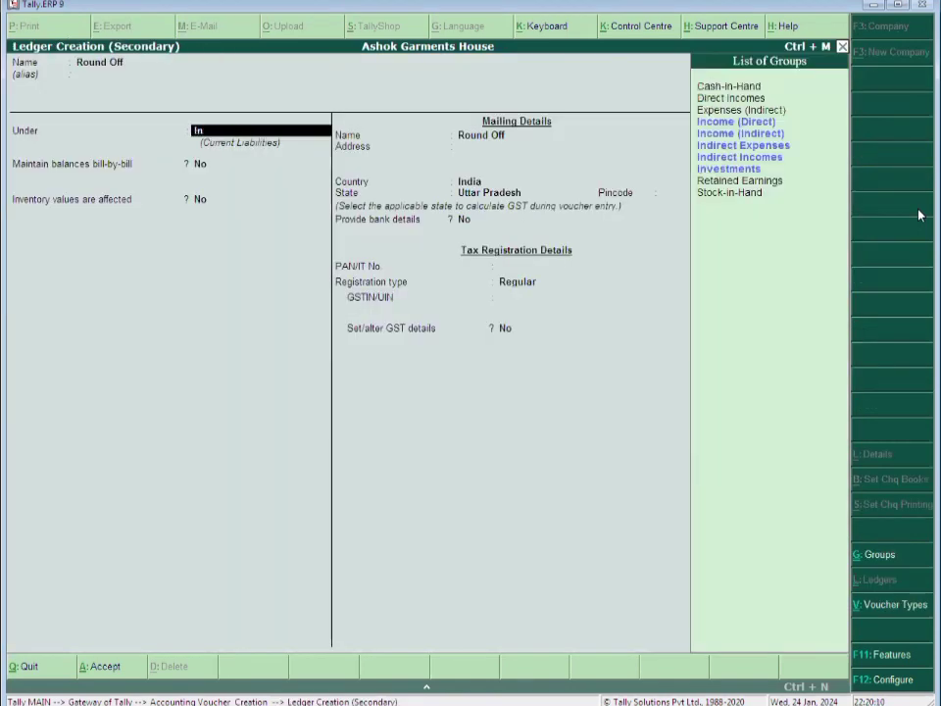
text(d)
key(Return)
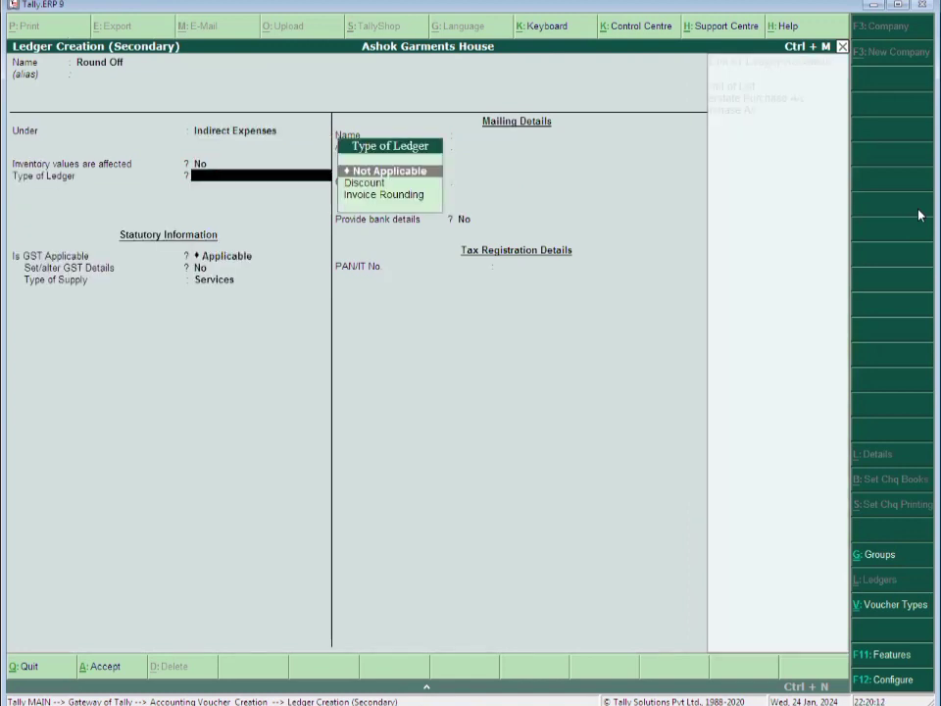
key(Down)
key(Down)
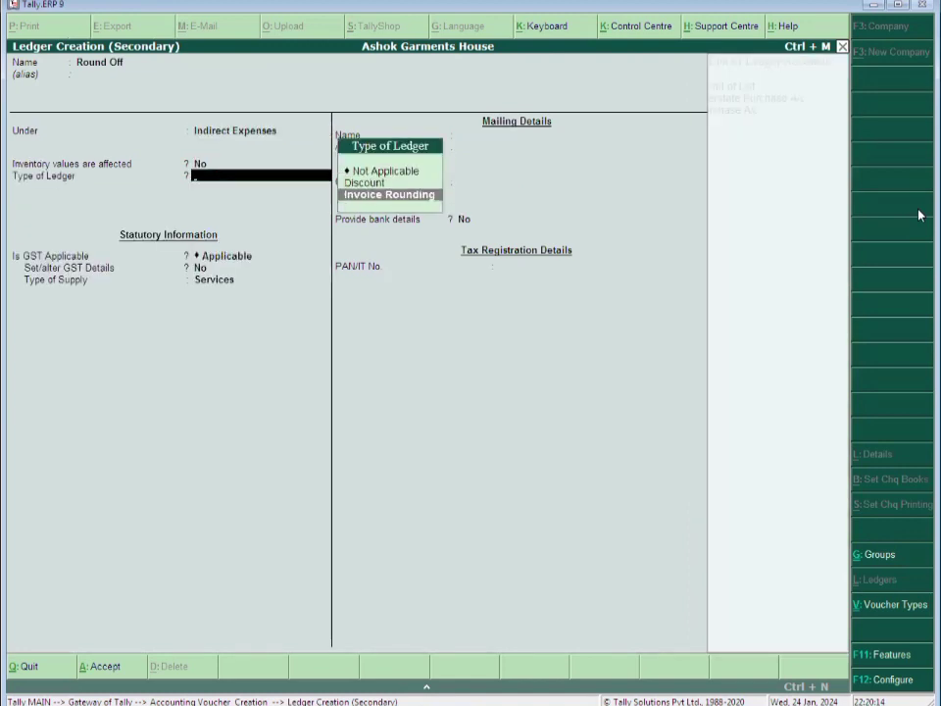
key(Return)
key(Return)
key(Return)
key(Return)
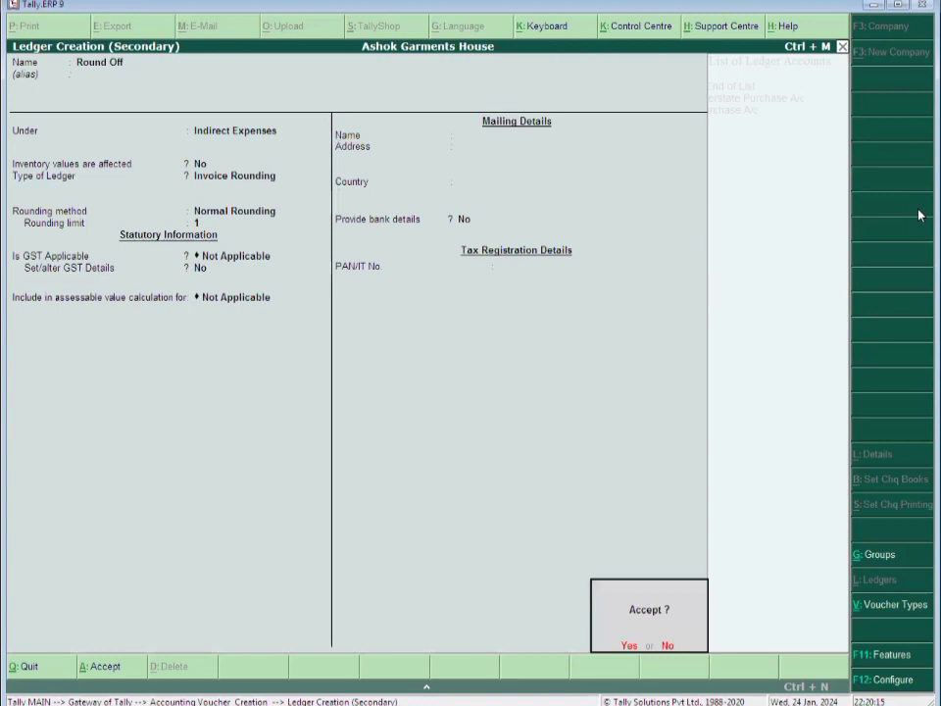
key(Return)
Answer No to Provide GST/e-Way Bill details, keeping Round Off at 0.37
key(Return)
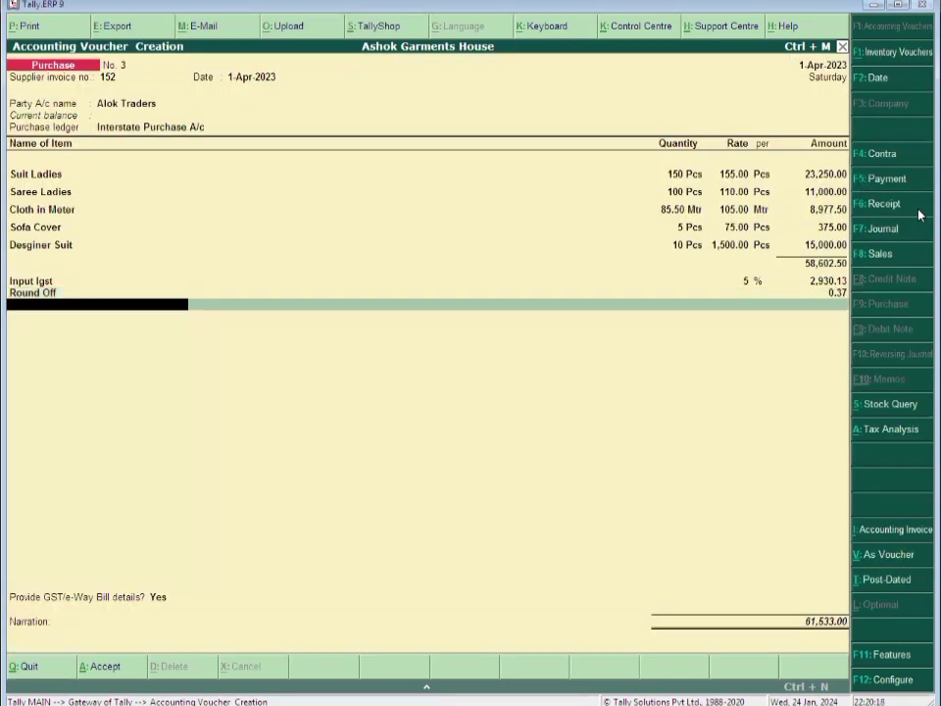
key(Return)
key(Up)
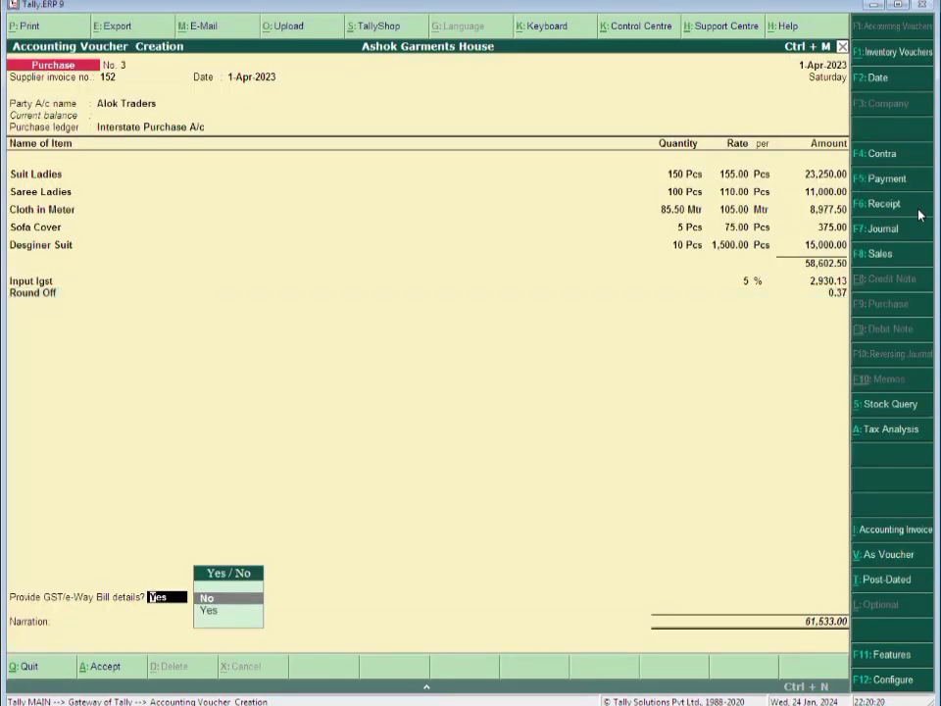
key(Return)
key(BackSpace)
key(BackSpace)
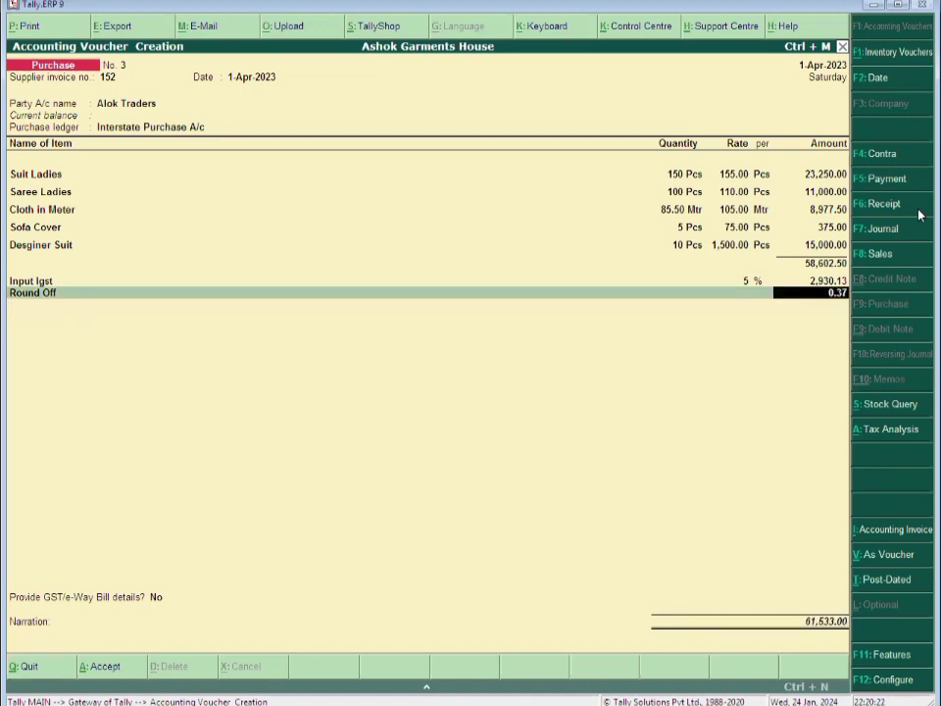
key(Return)
Create a Freight Expenses ledger under Direct Expenses
text(f)
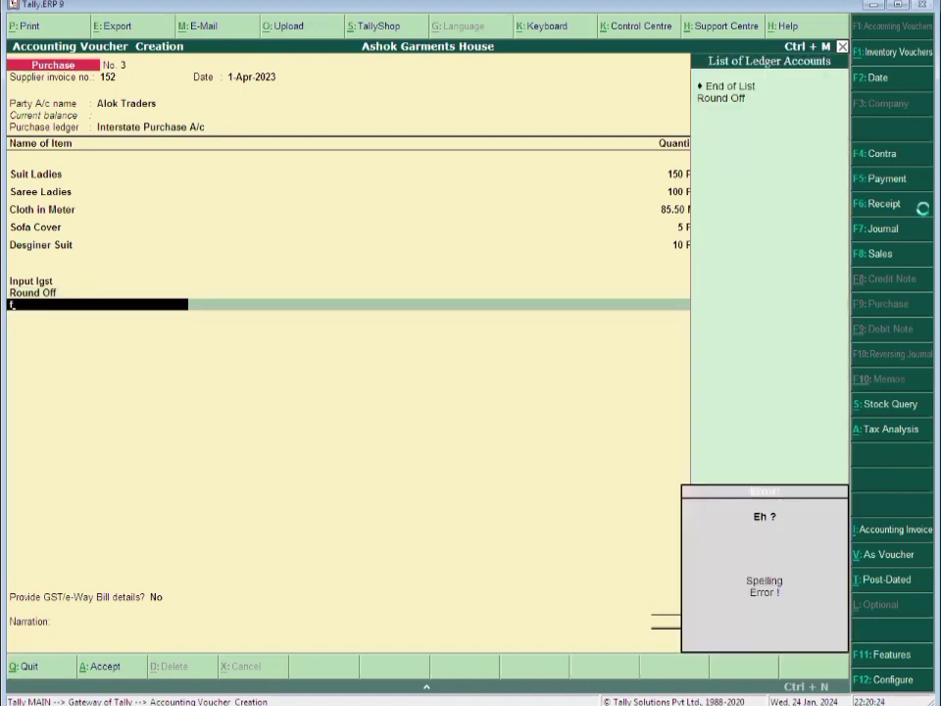
key(alt+c)
text(r)
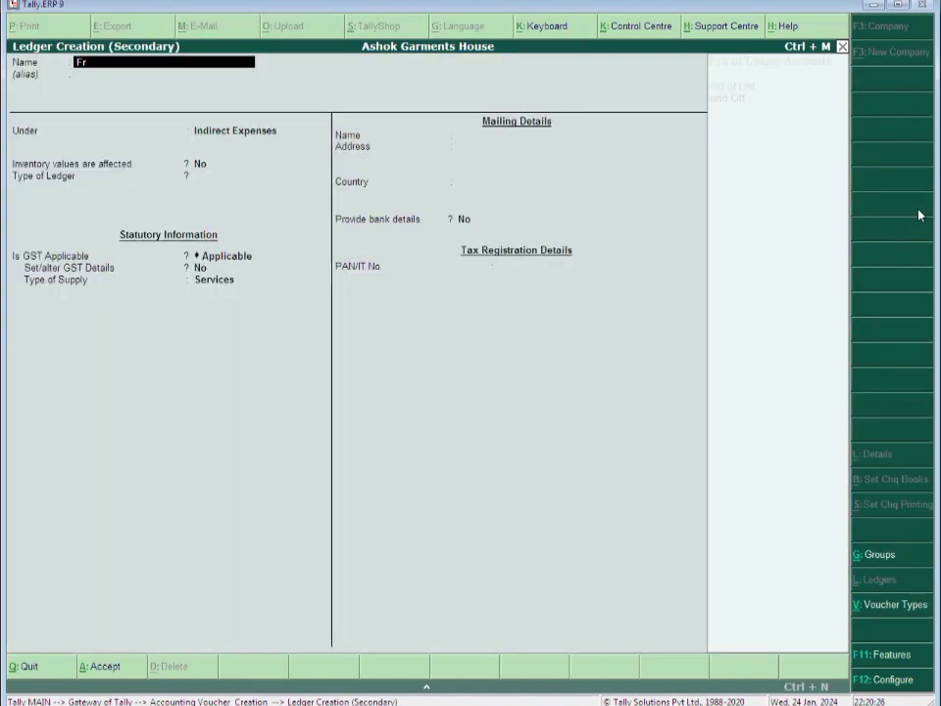
text(eight Expenss)
key(BackSpace)
text(es)
key(Return)
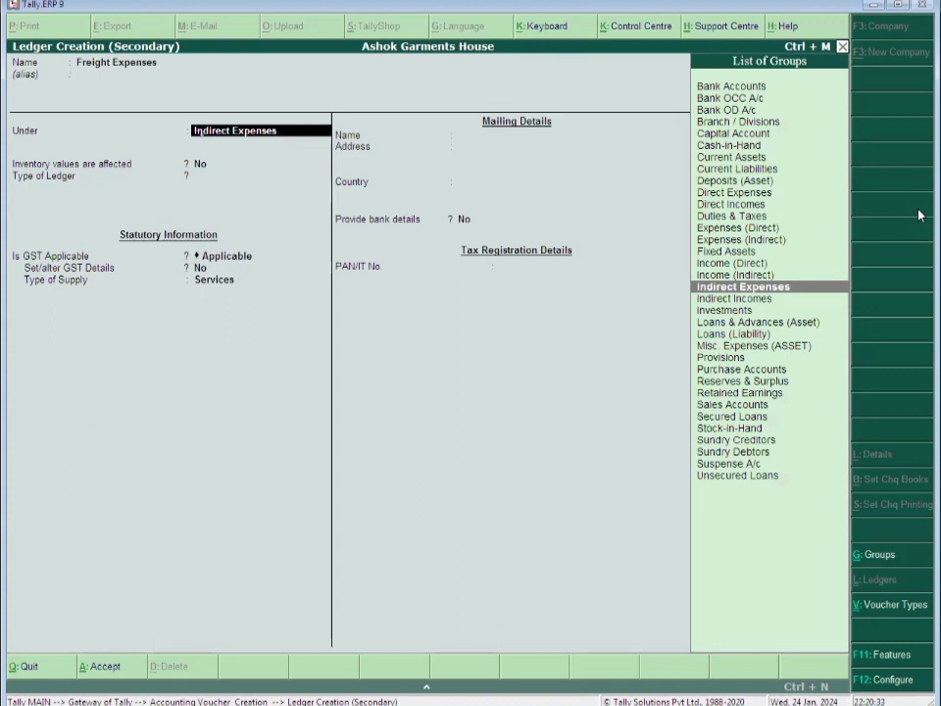
text(Dire)
key(Return)
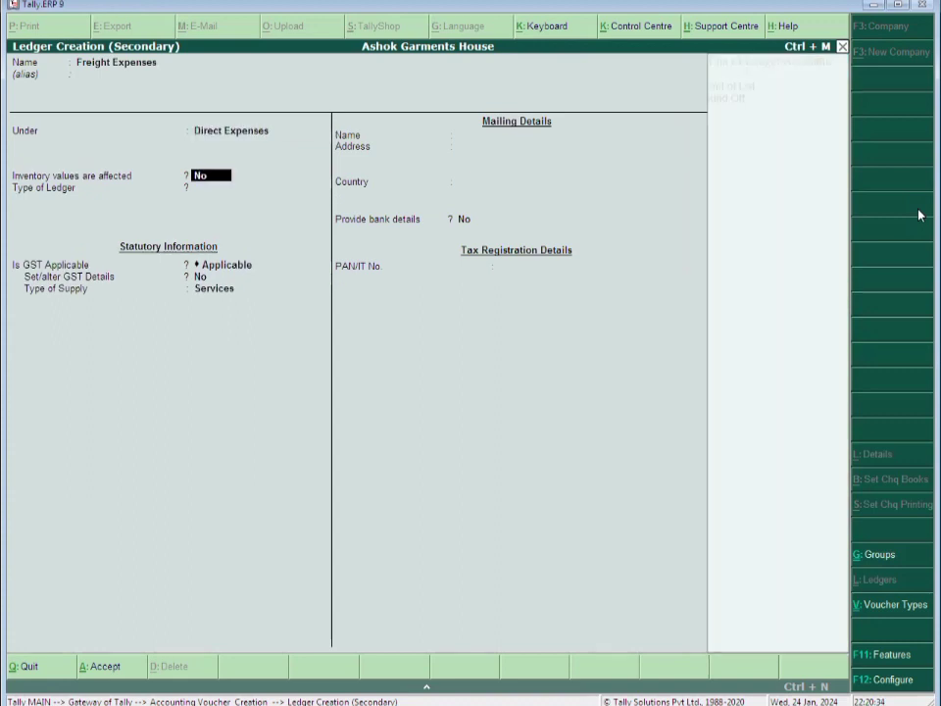
key(Return)
key(Return)
key(Return)
key(Return)
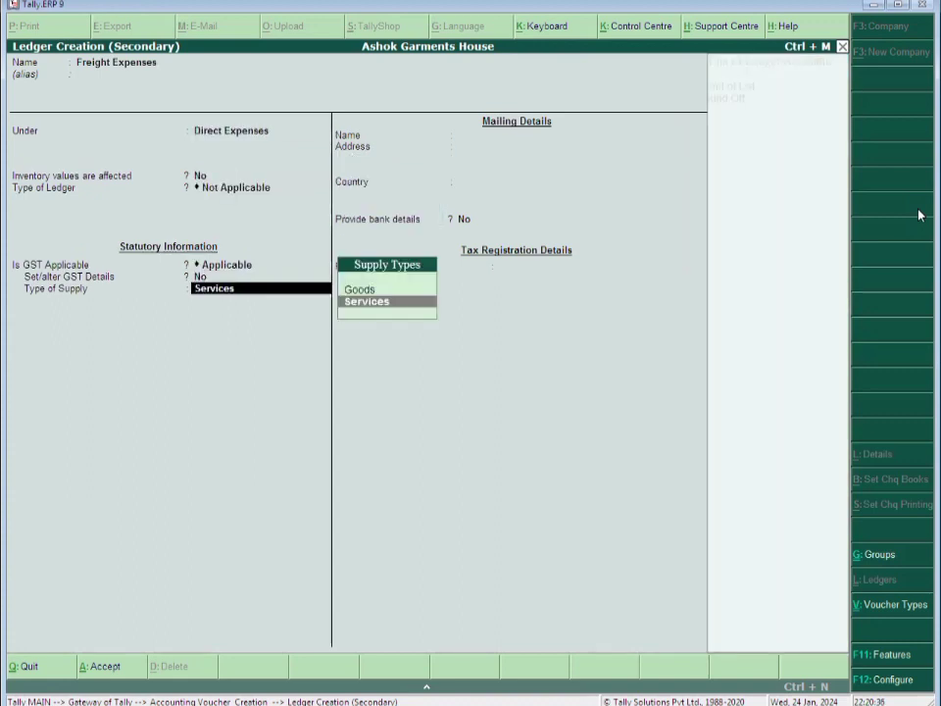
key(Return)
key(Return)
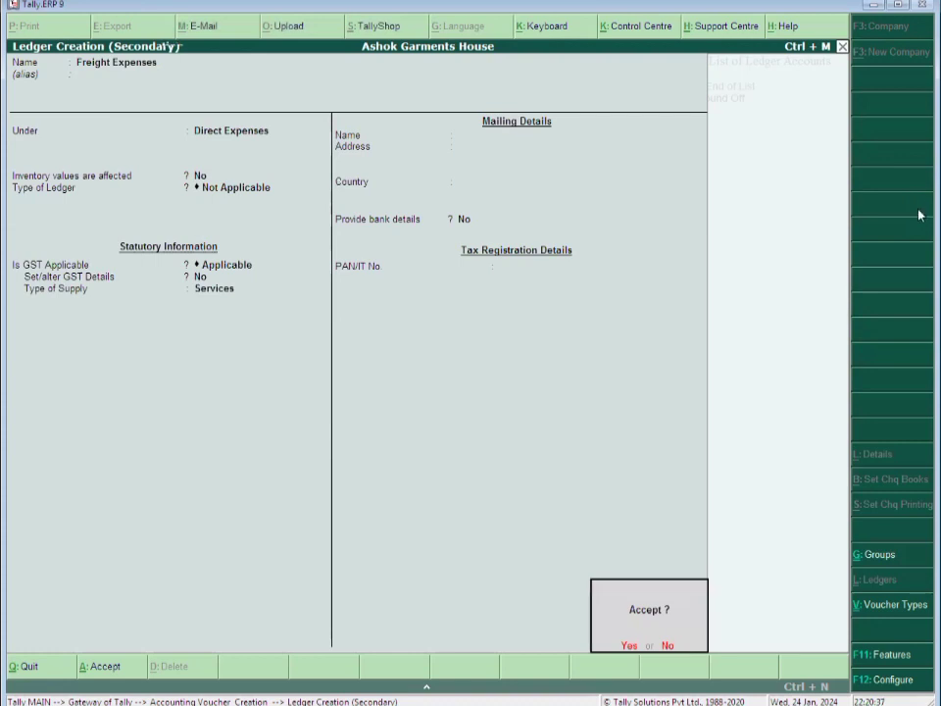
key(Return)
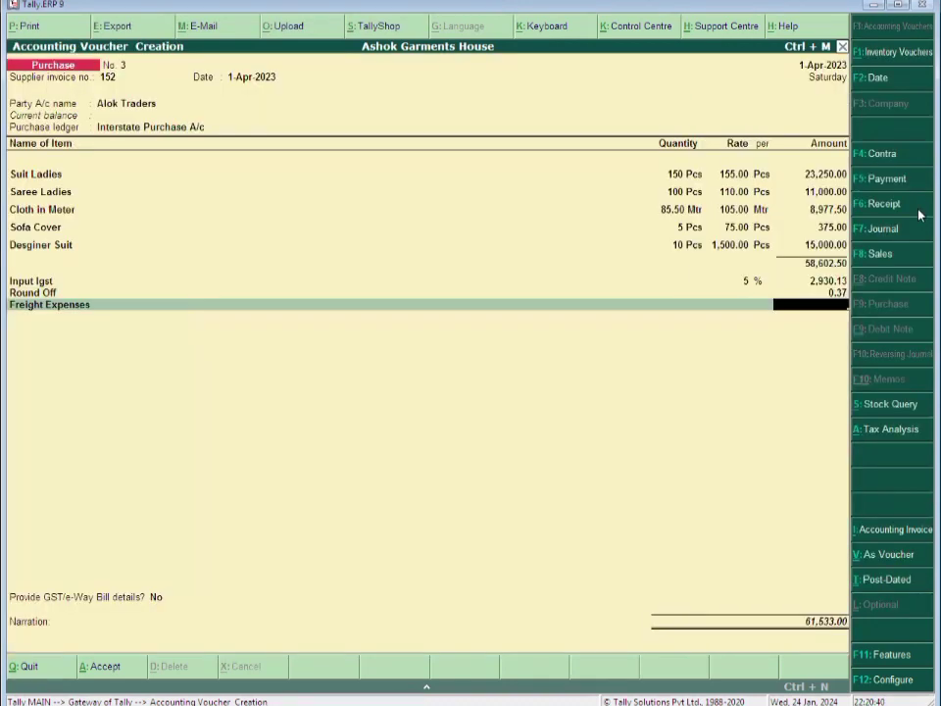
Enter 1,500 as the freight amount and name a new ledger Transport Expenses
text(1500)
key(Return)
key(Return)
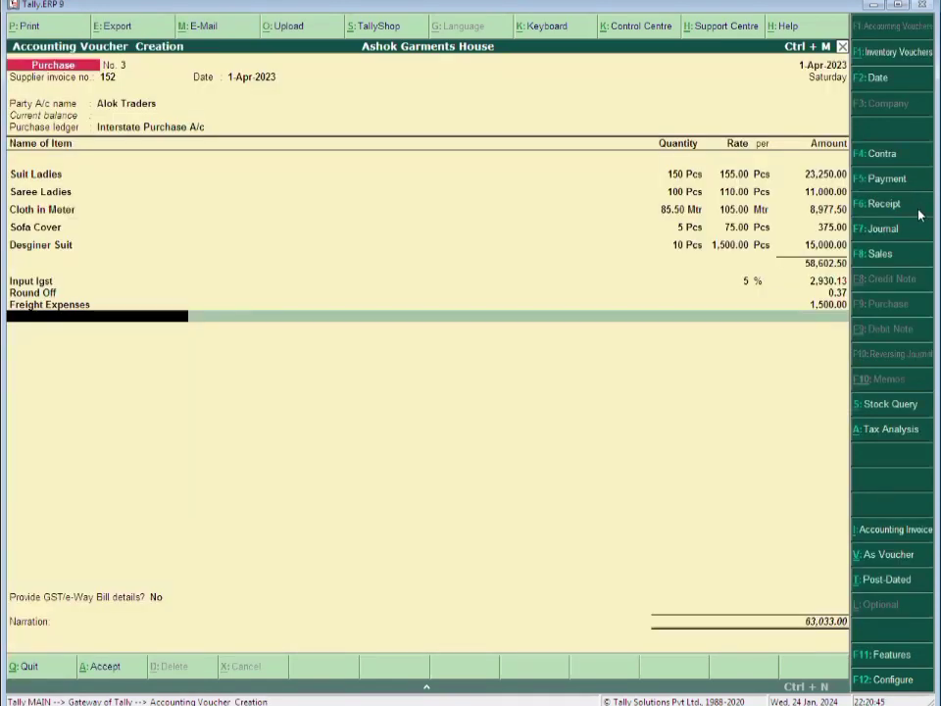
key(alt+c)
text(Tran)
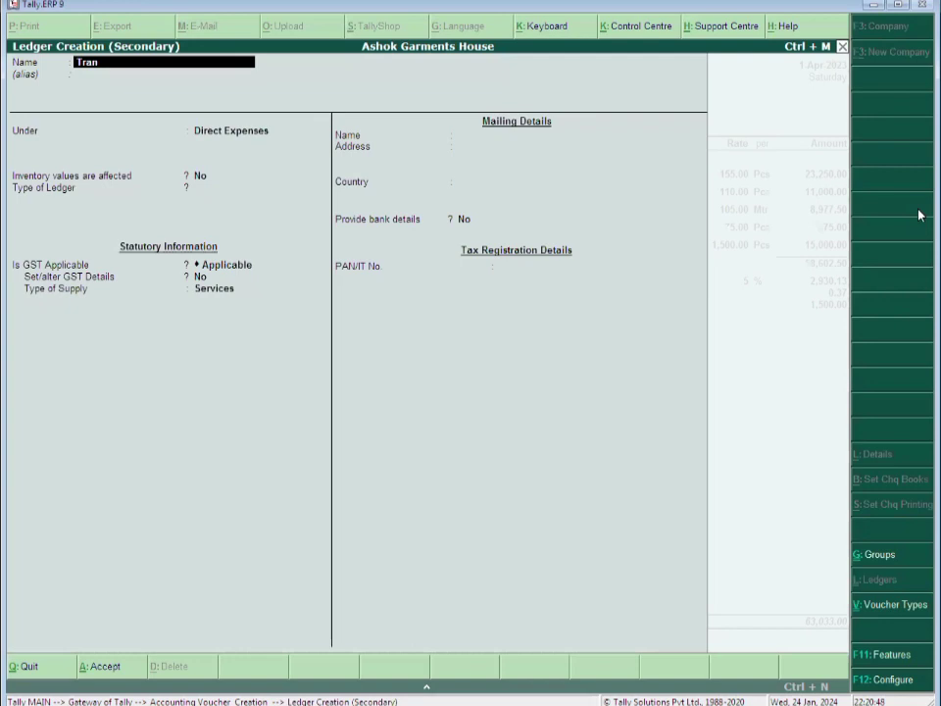
text(sport Expenses)
Place the Transport Expenses ledger under Direct Expenses and save it
key(Return)
key(Return)
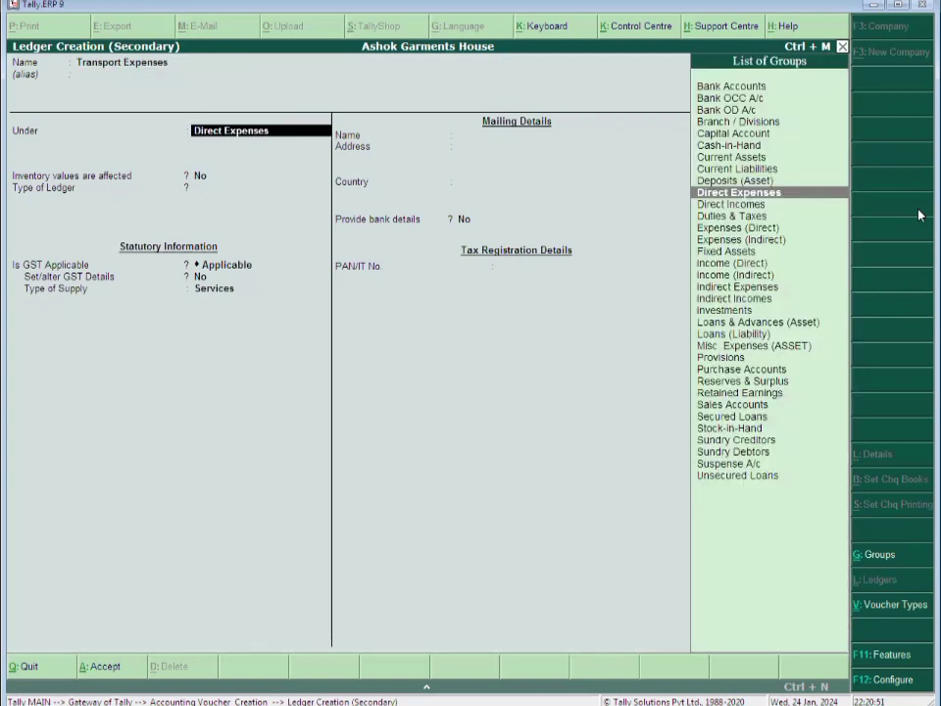
text(Dire)
key(Return)
key(Return)
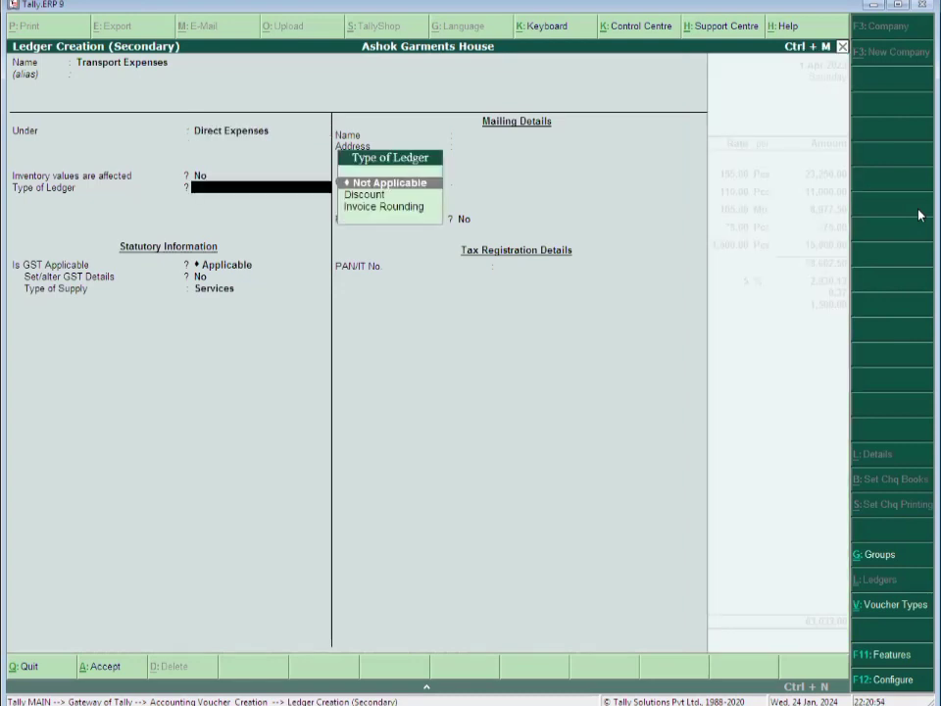
key(Return)
key(Return)
key(Return)
key(Return)
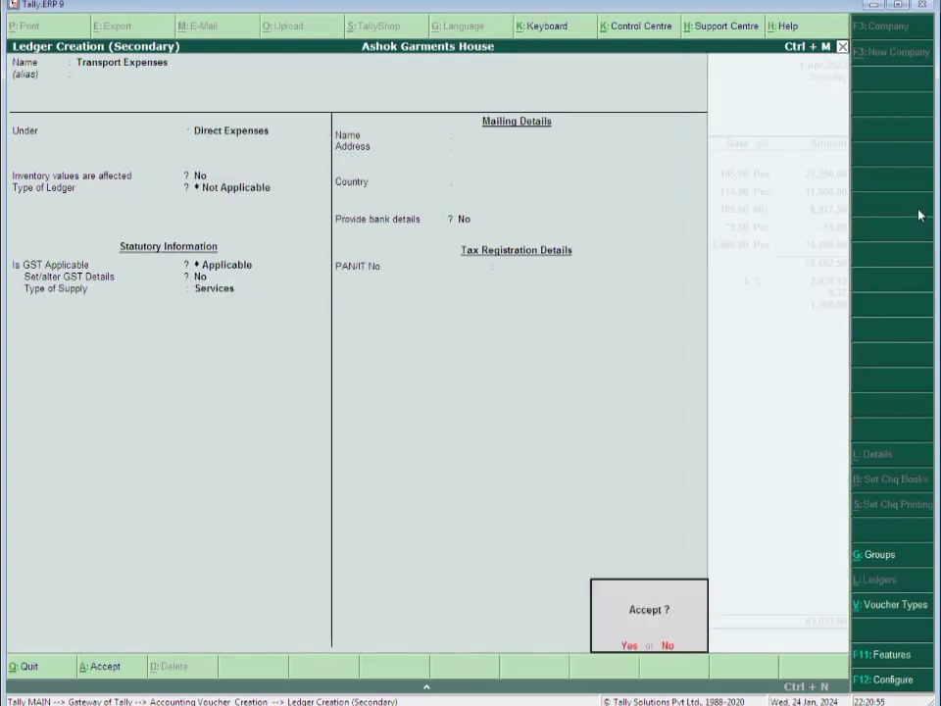
key(Return)
key(Return)
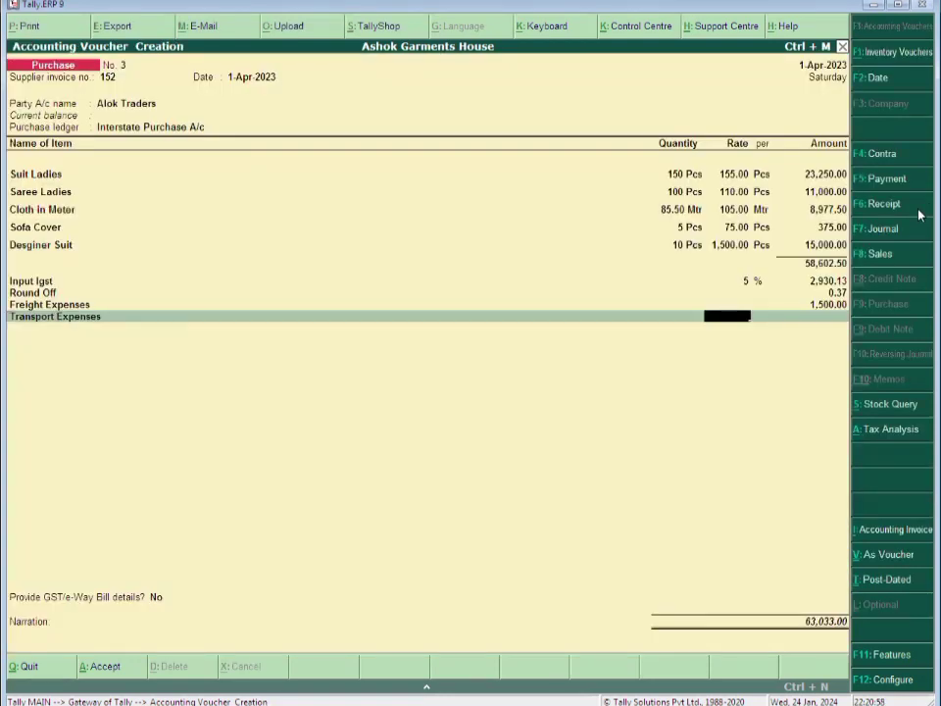
key(Return)
Set the Transport Expenses amount to 450, correcting the initial 250
text(250)
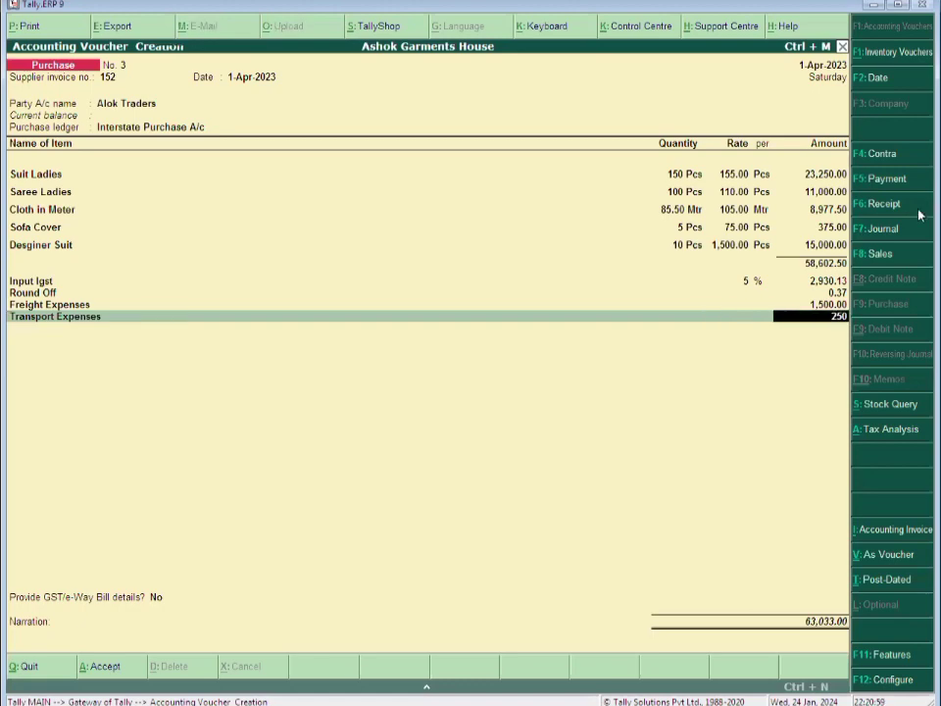
key(Return)
key(Return)
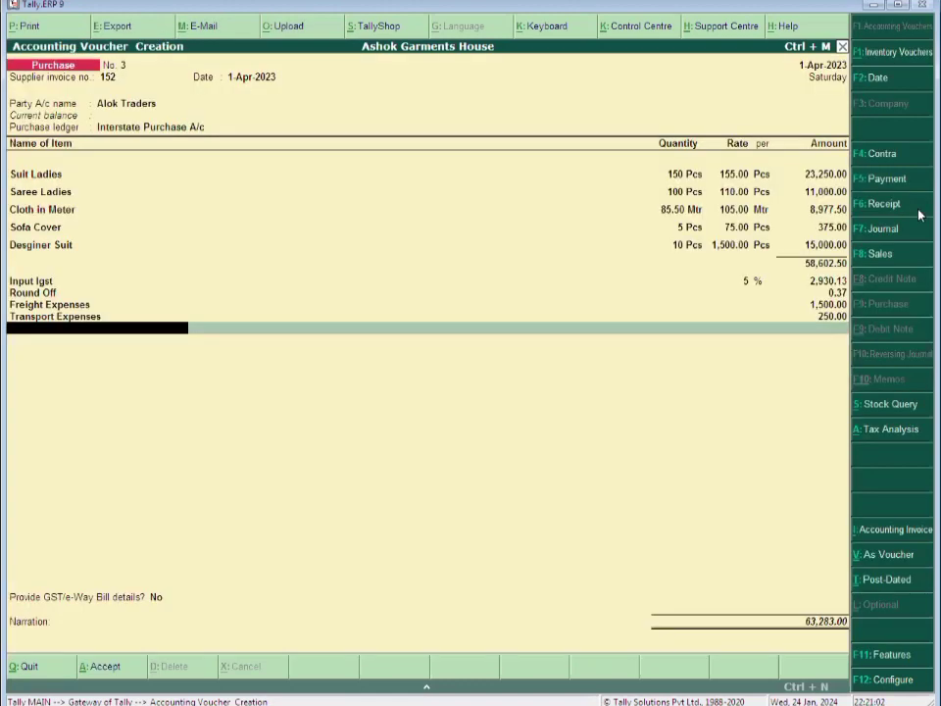
key(BackSpace)
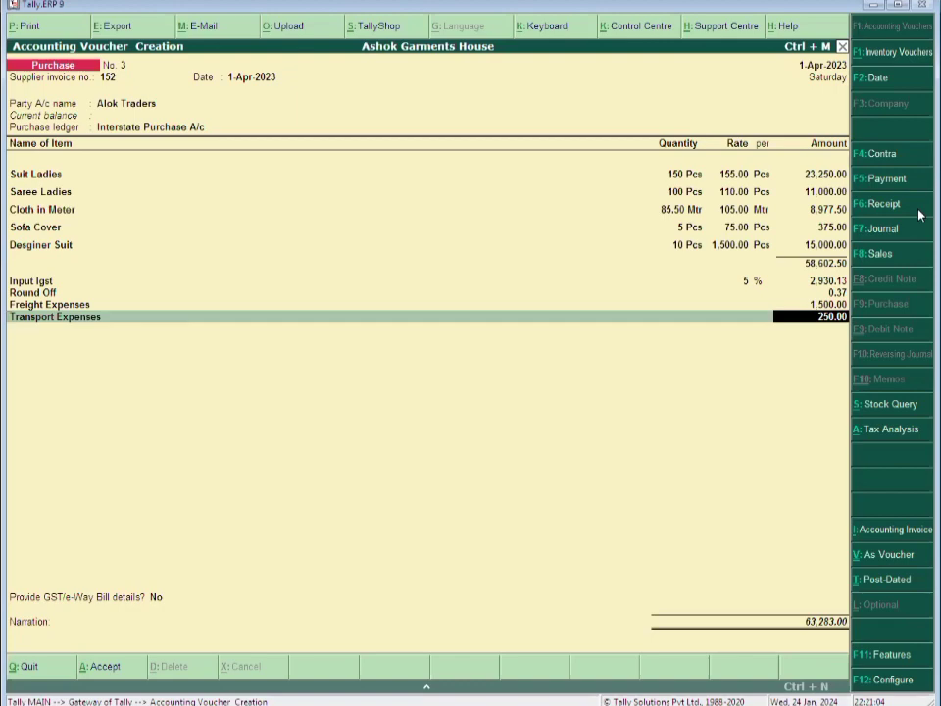
text(450)
key(Return)
key(Return)
key(Return)
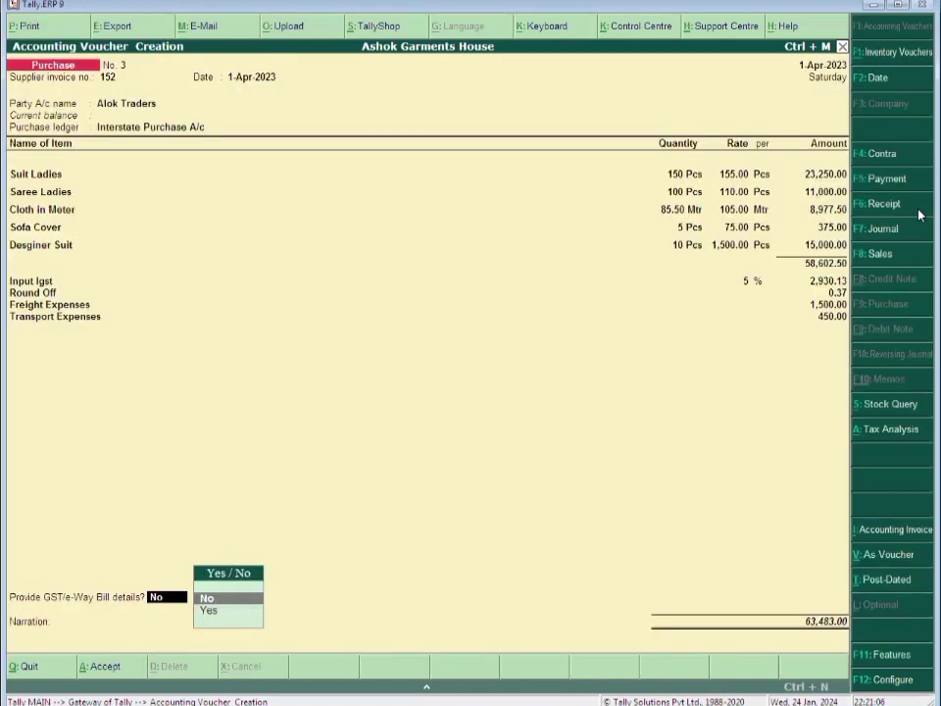
key(Return)
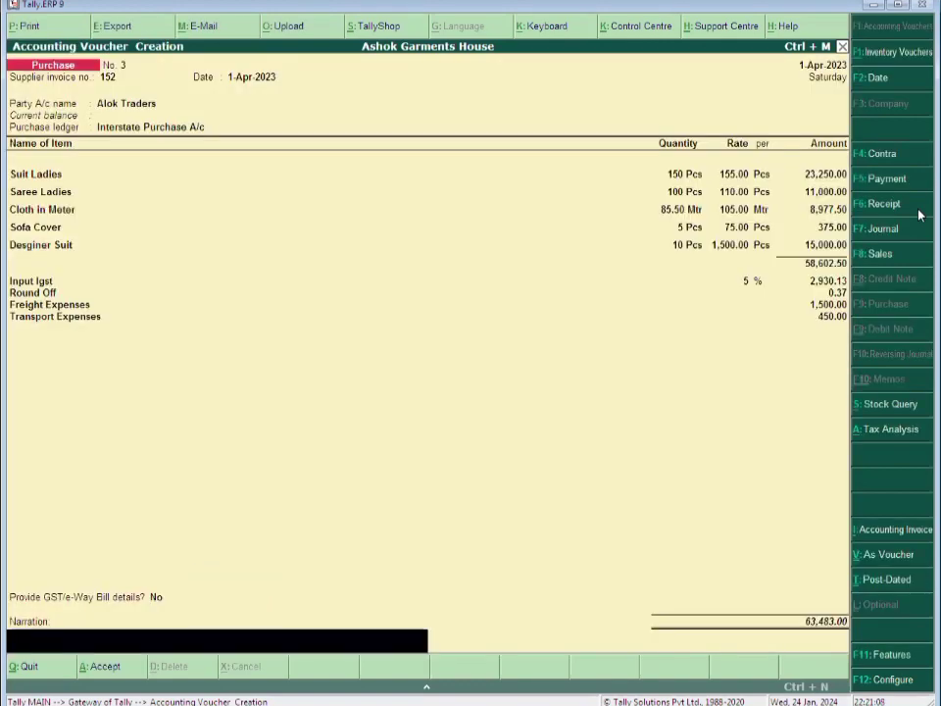
Switch GST/e-Way Bill details to Yes and add the narration 'Being Goods Purchased.'
key(BackSpace)
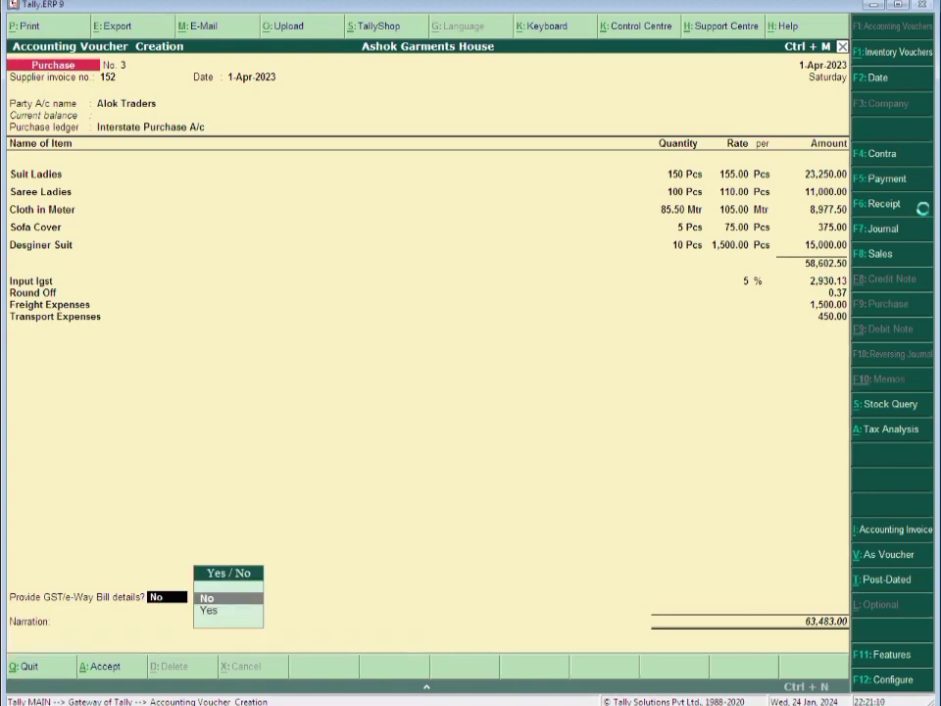
key(Return)
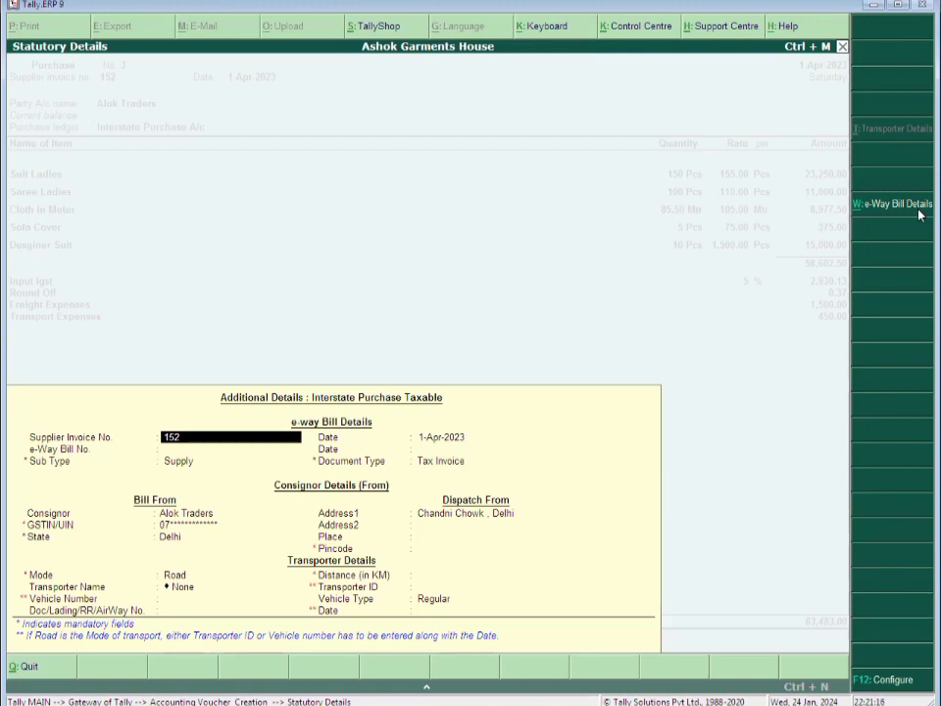
key(Return)
key(Return)
key(Return)
key(Return)
key(Return)
key(Return)
key(Return)
key(Return)
key(Return)
key(Return)
key(Return)
key(Return)
key(Return)
key(Return)
key(Return)
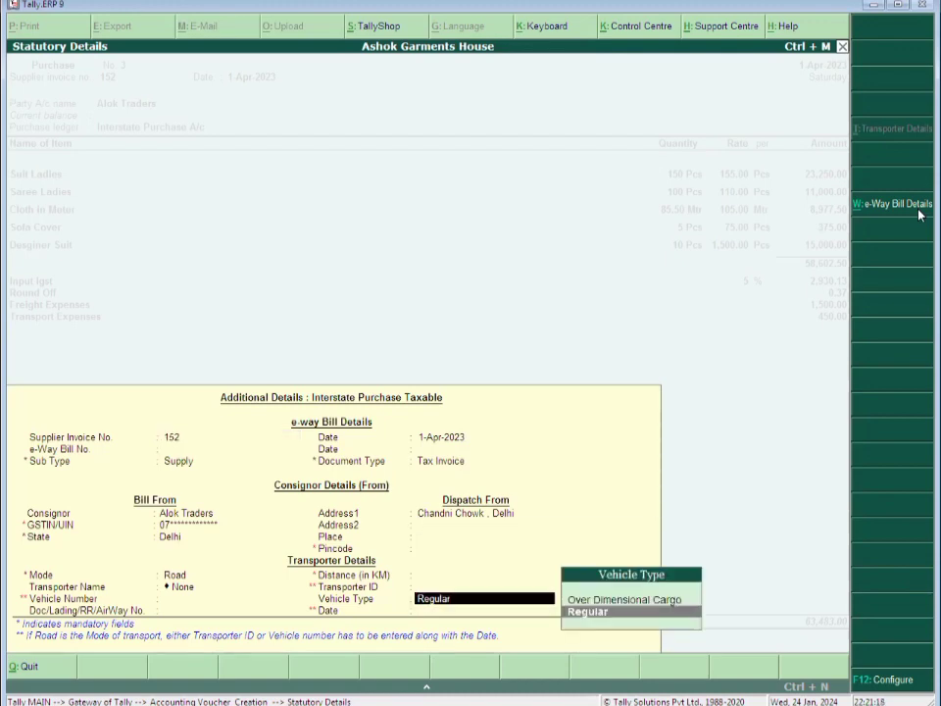
key(Return)
key(Return)
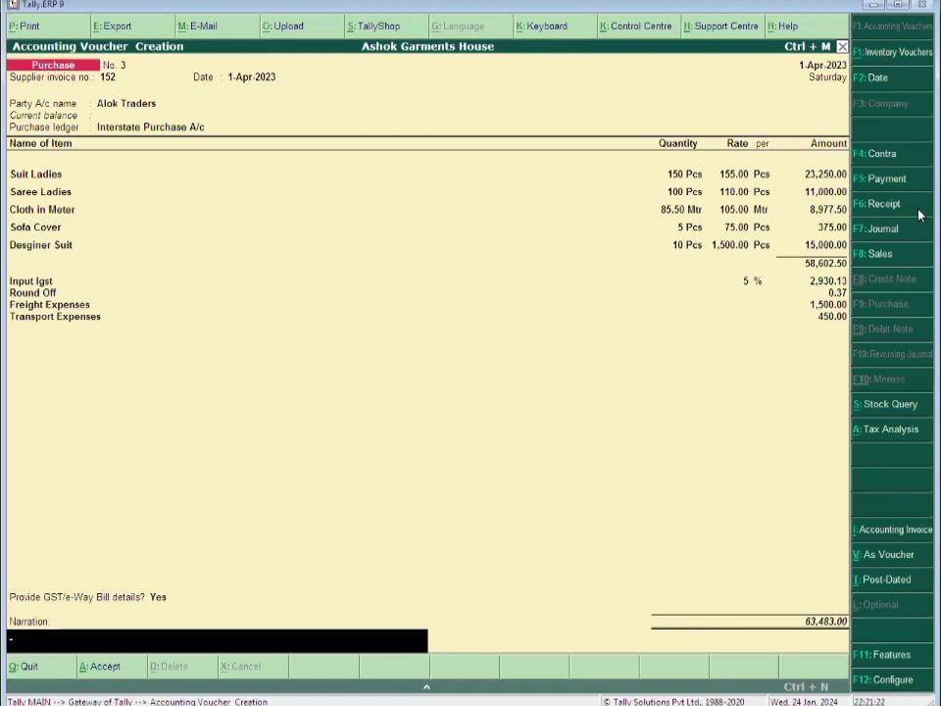
text(Being Goods Purchased)
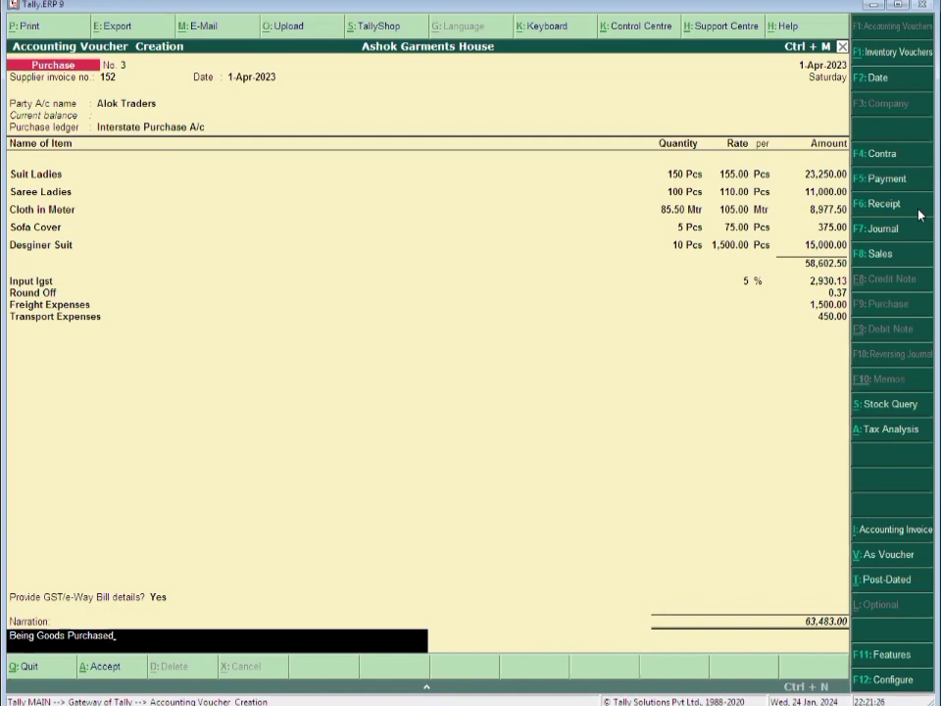
text(.)
key(Return)
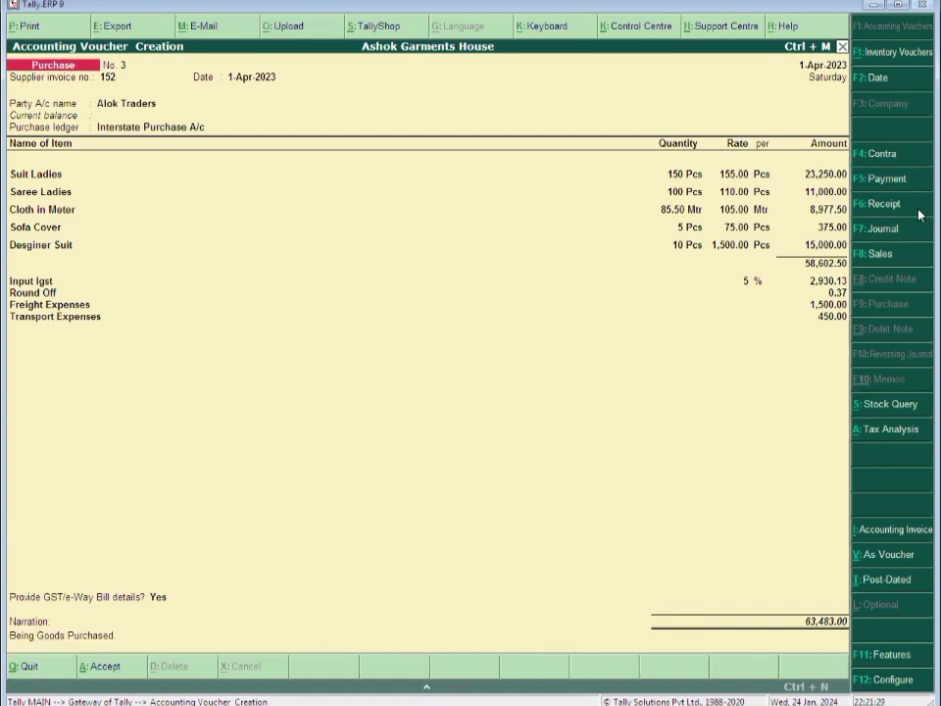
key(Return)
key(Escape)
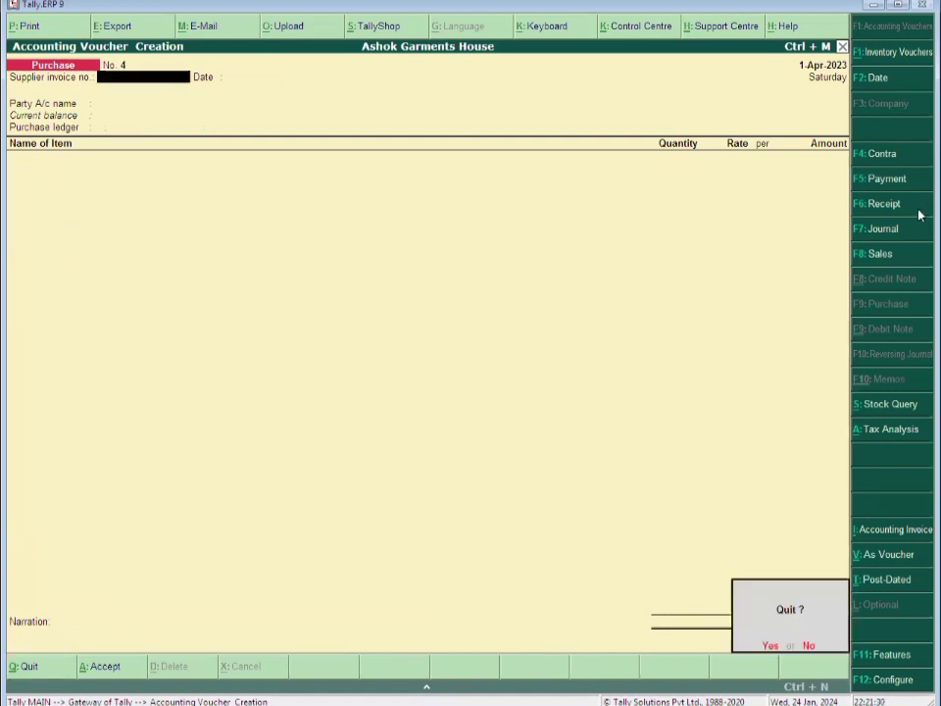
key(Return)
key(Down)
key(Down)
key(Down)
key(Down)
key(Down)
key(Down)
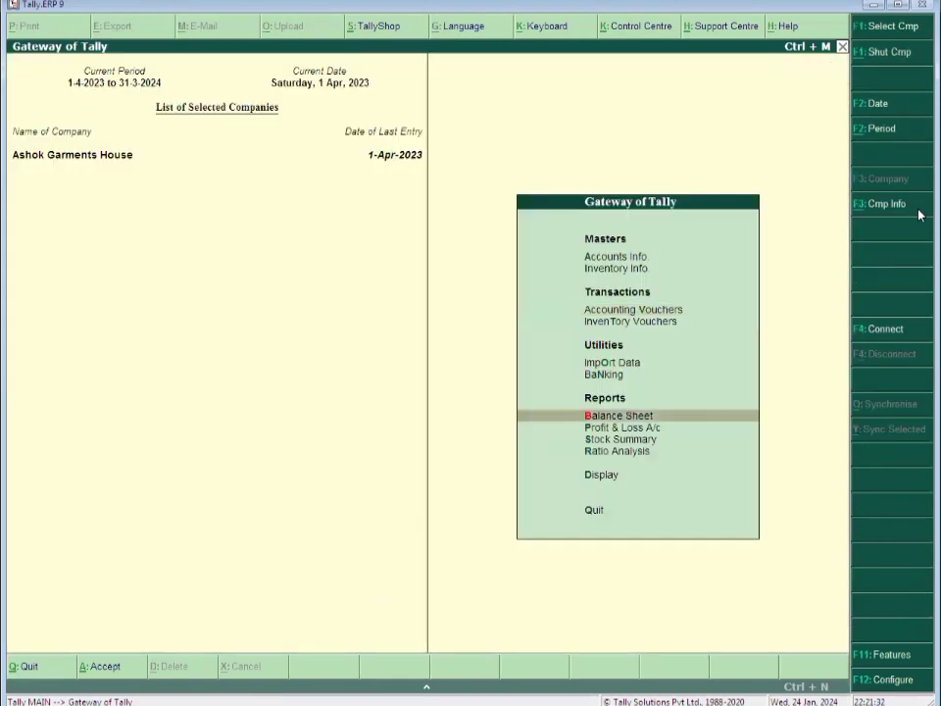
key(Return)
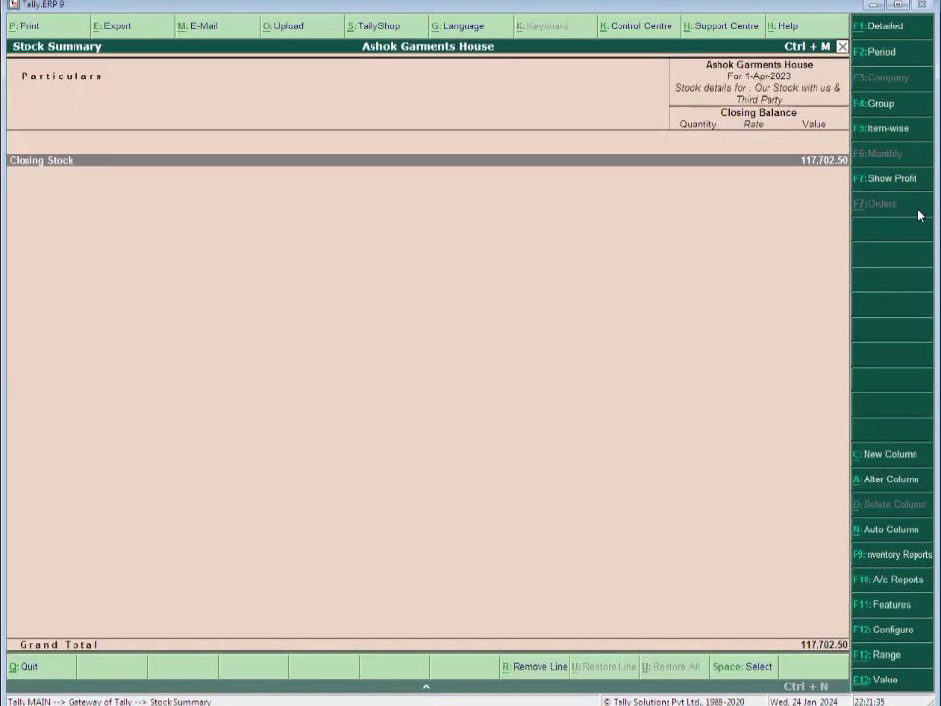
key(Return)
key(Down)
key(Down)
key(Down)
key(Down)
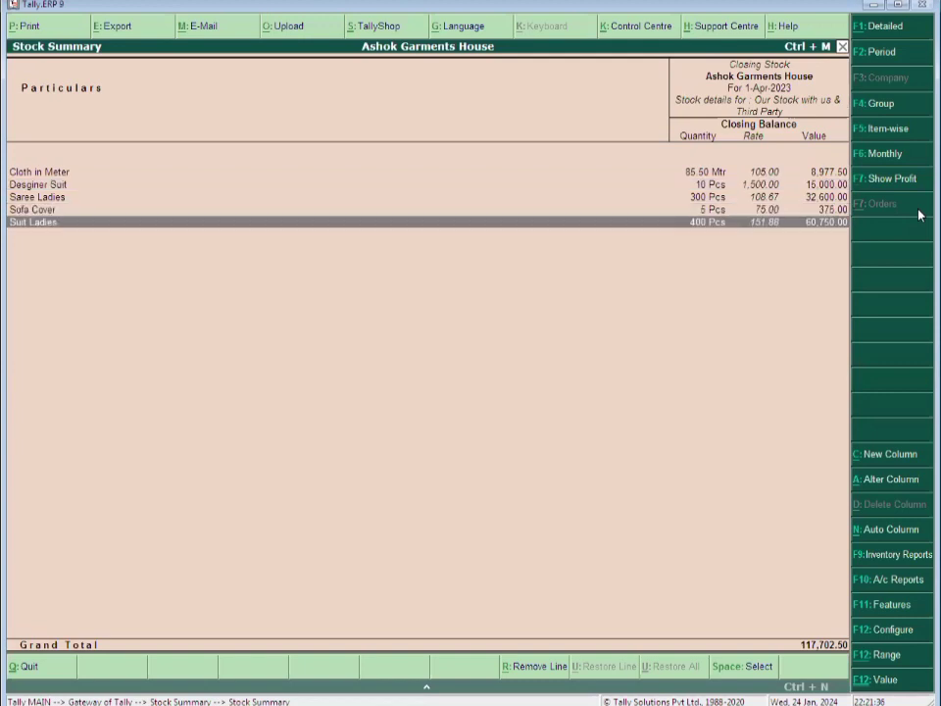
key(Up)
key(Up)
key(Up)
key(Up)
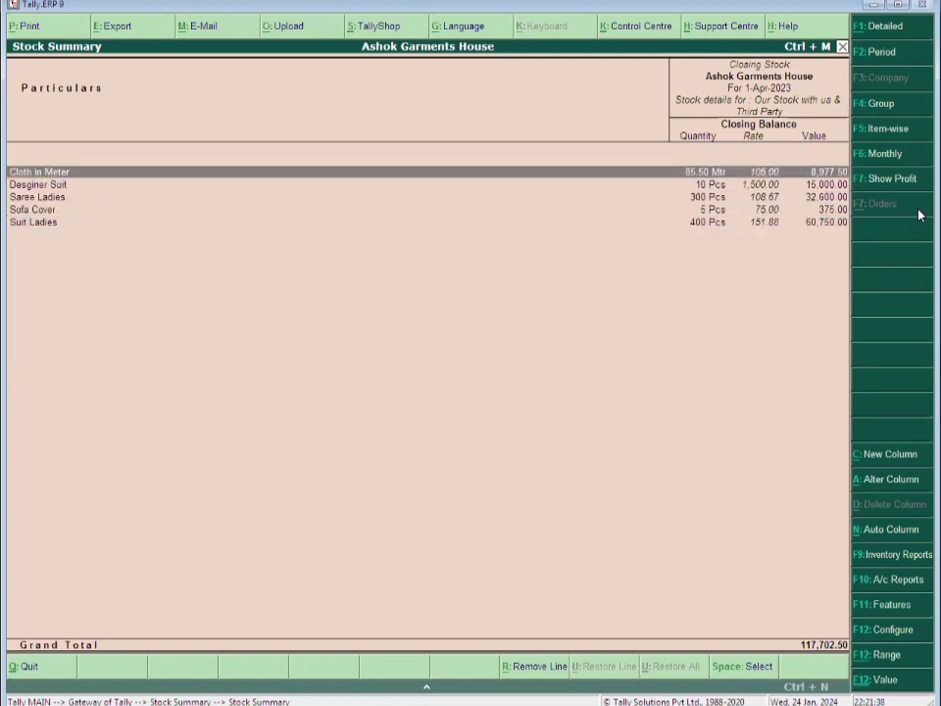
key(Down)
key(Down)
key(Down)
key(Up)
key(Up)
key(Up)
key(Down)
key(Down)
key(Down)
key(Down)
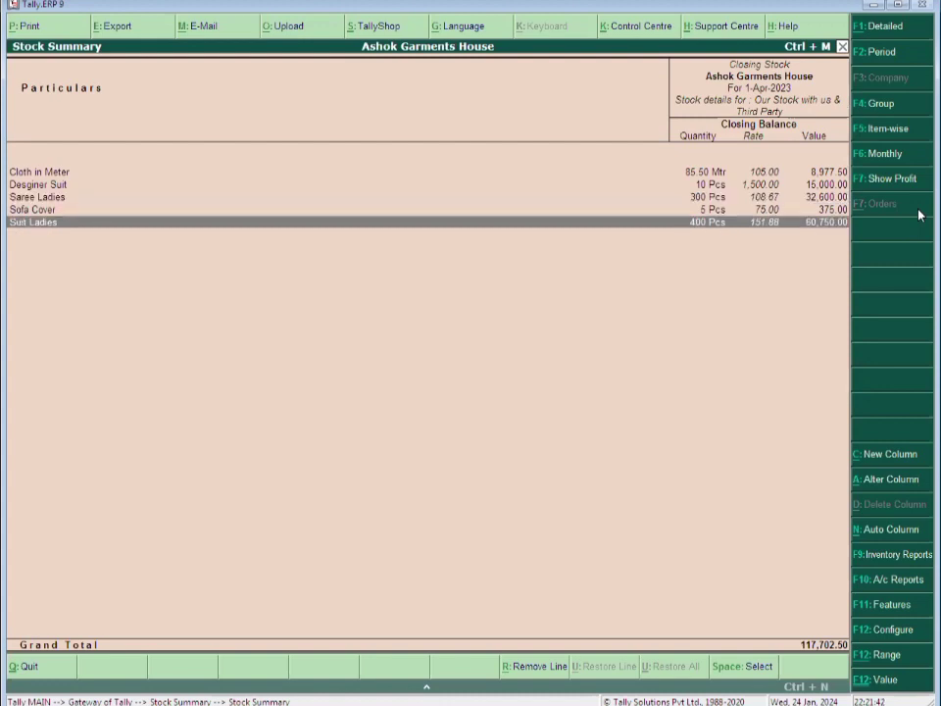
key(Up)
key(Up)
key(Up)
key(Up)
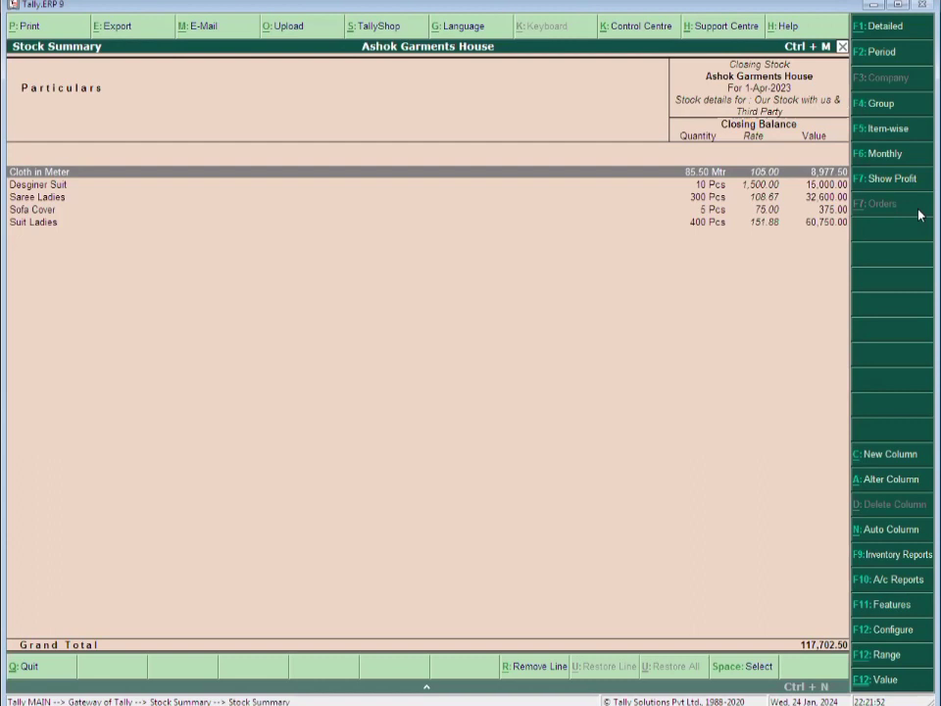
key(ctrl+Return)
Give Cloth in Meter an MRP of 125 per metre, considered for GST slab rate, and save
key(Return)
key(Return)
key(Return)
key(Return)
key(Return)
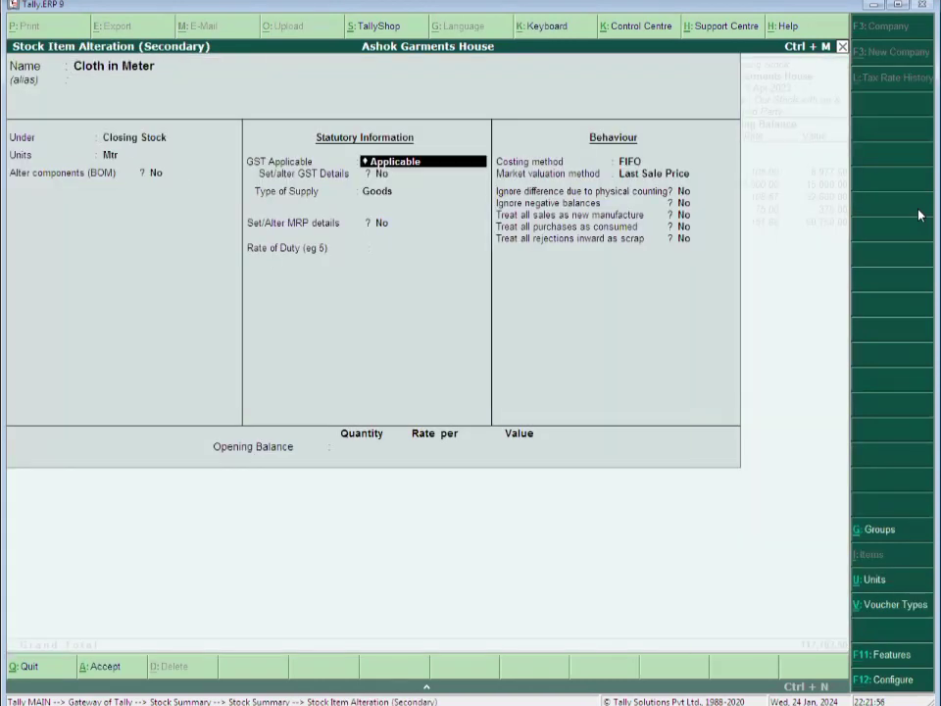
key(Return)
key(Return)
key(Return)
text(y)
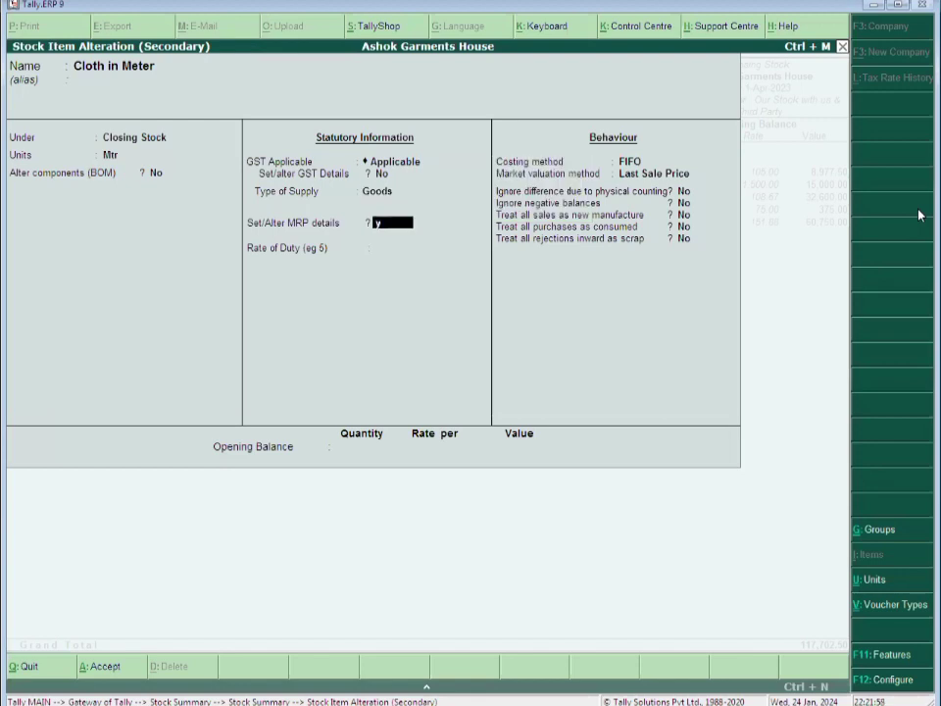
key(Return)
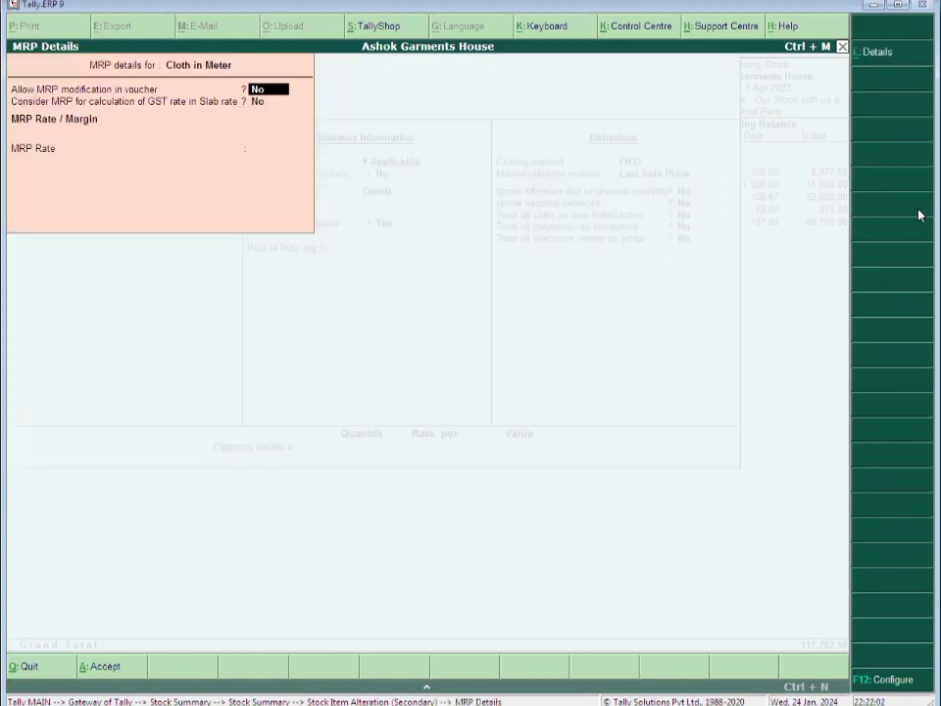
key(Return)
text(y)
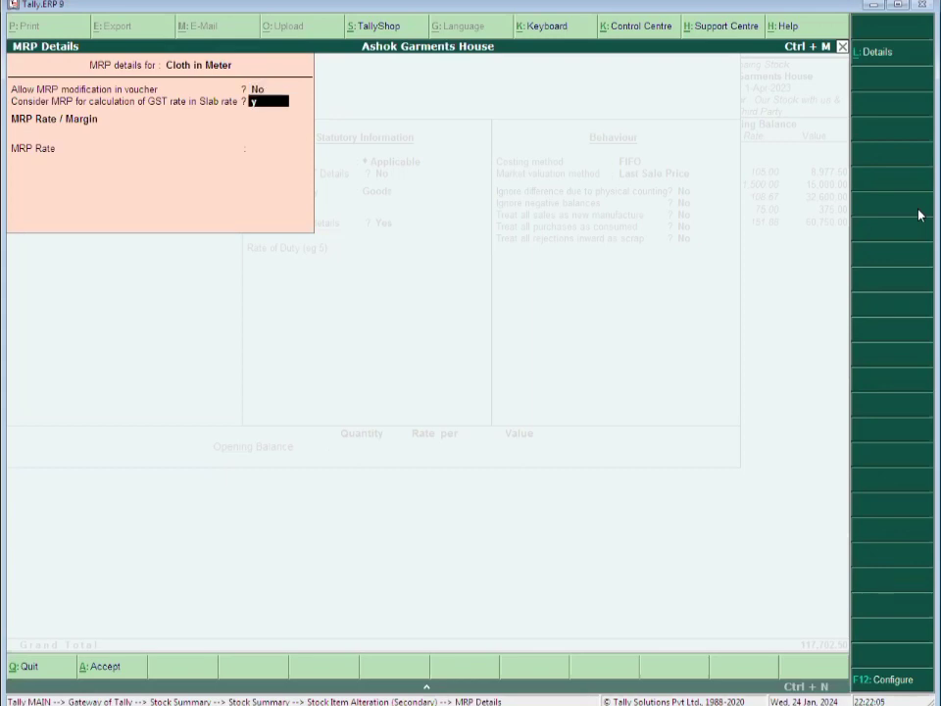
key(Return)
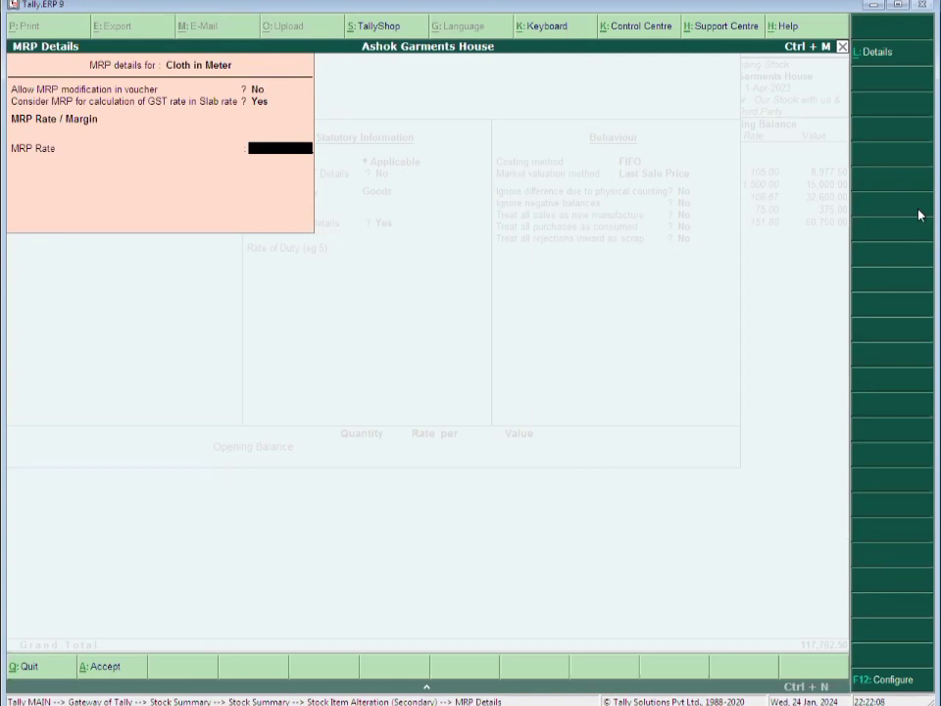
text(125)
key(Return)
key(Return)
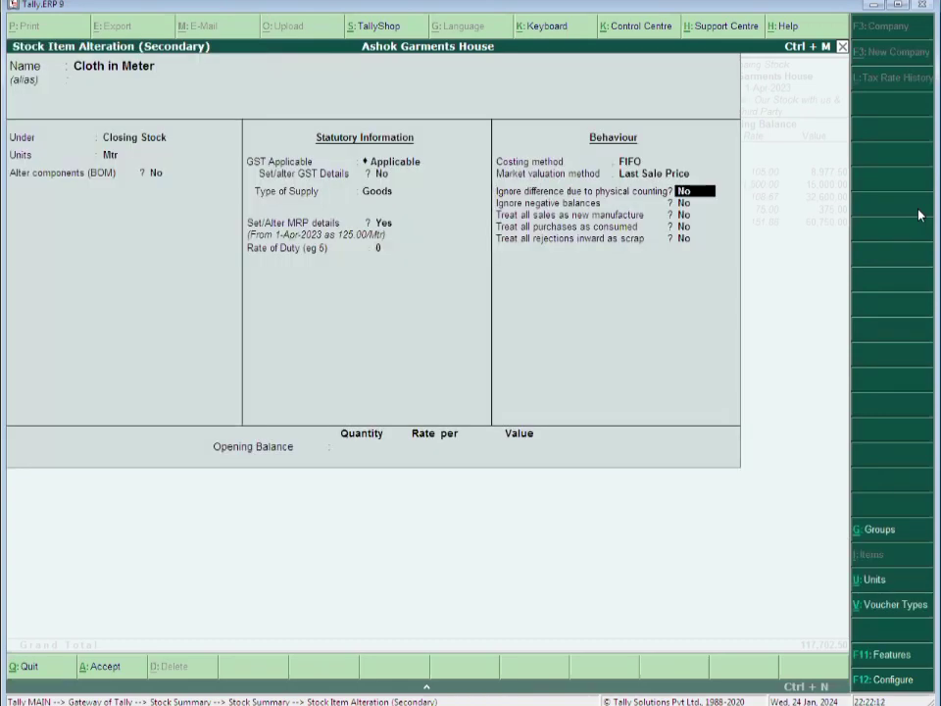
key(Return)
key(Return)
key(Return)
key(Return)
key(Return)
key(Return)
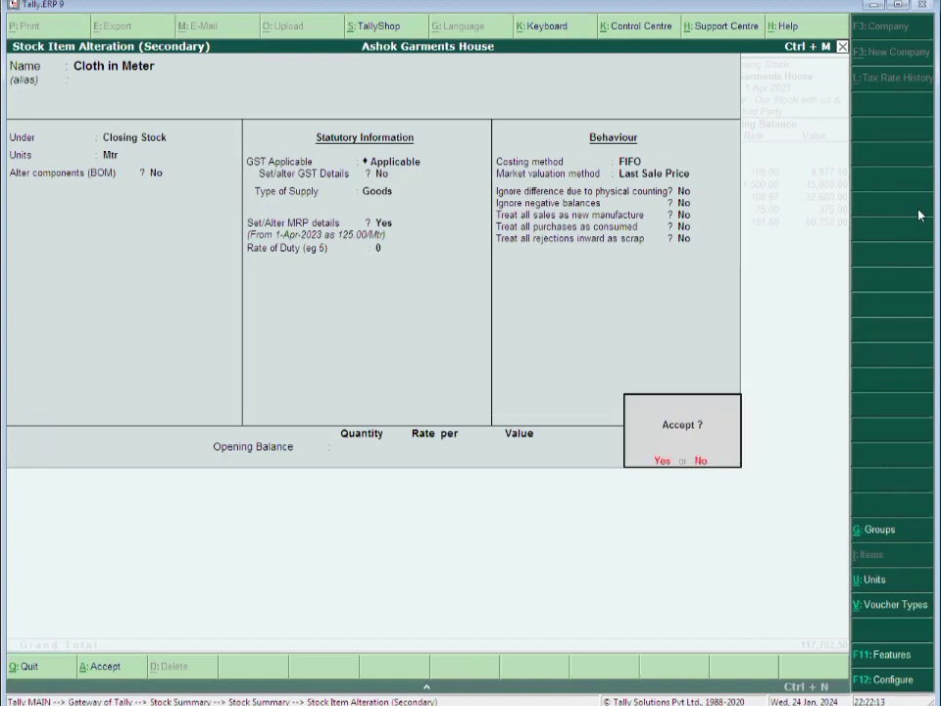
key(Return)
key(Down)
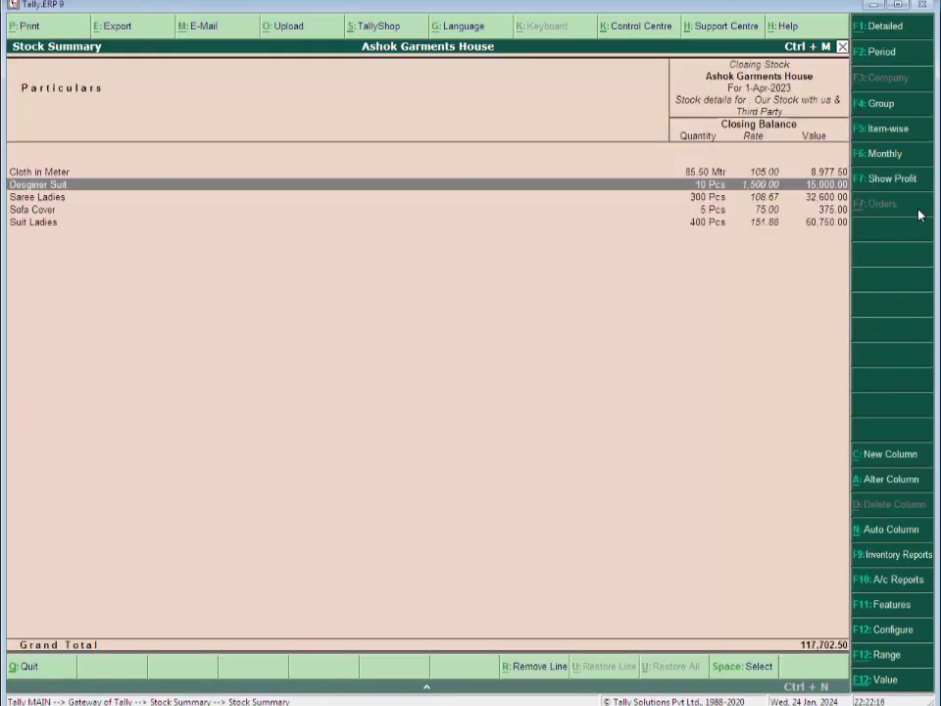
Set Desginer Suit's MRP to 1,710, considered for GST slab rate, and save
key(Return)
key(Return)
key(Return)
key(Return)
key(Return)
key(Return)
key(Return)
key(Return)
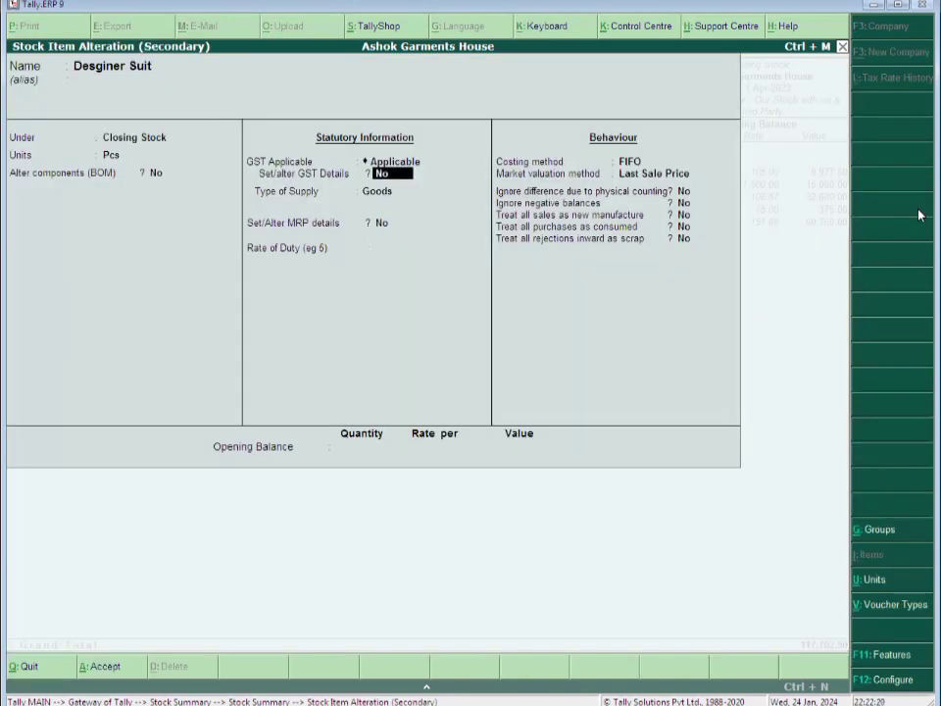
key(y)
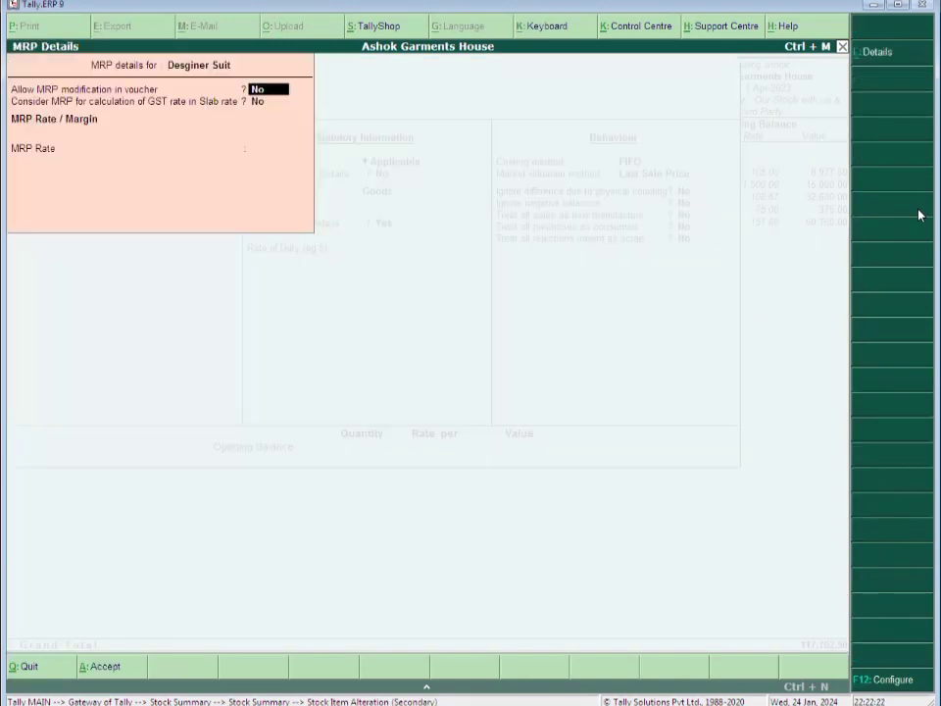
key(Return)
text(y)
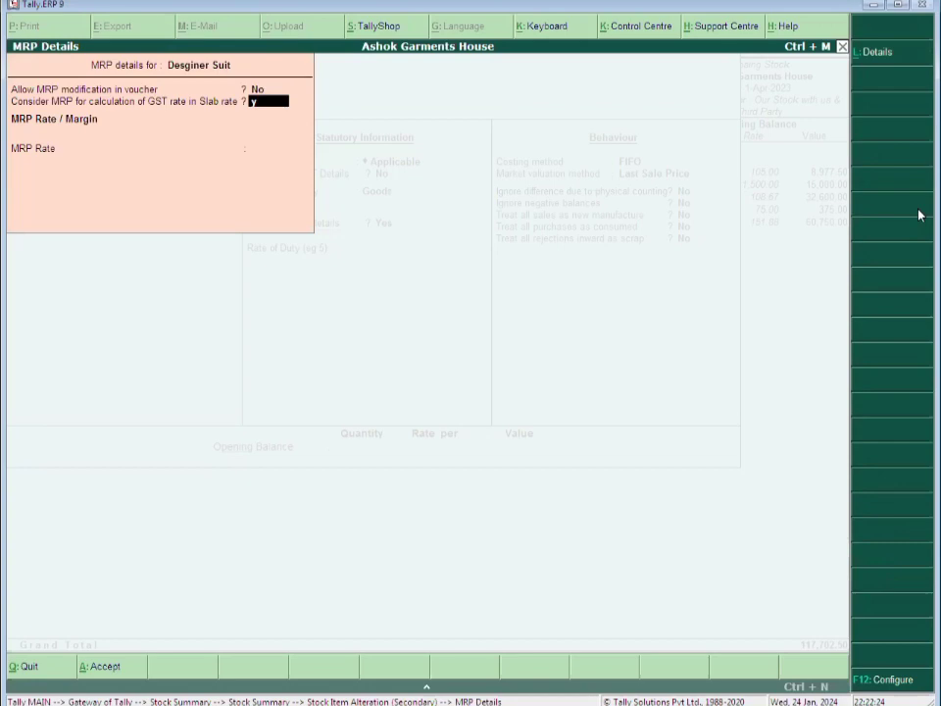
key(Return)
text(17)
key(Return)
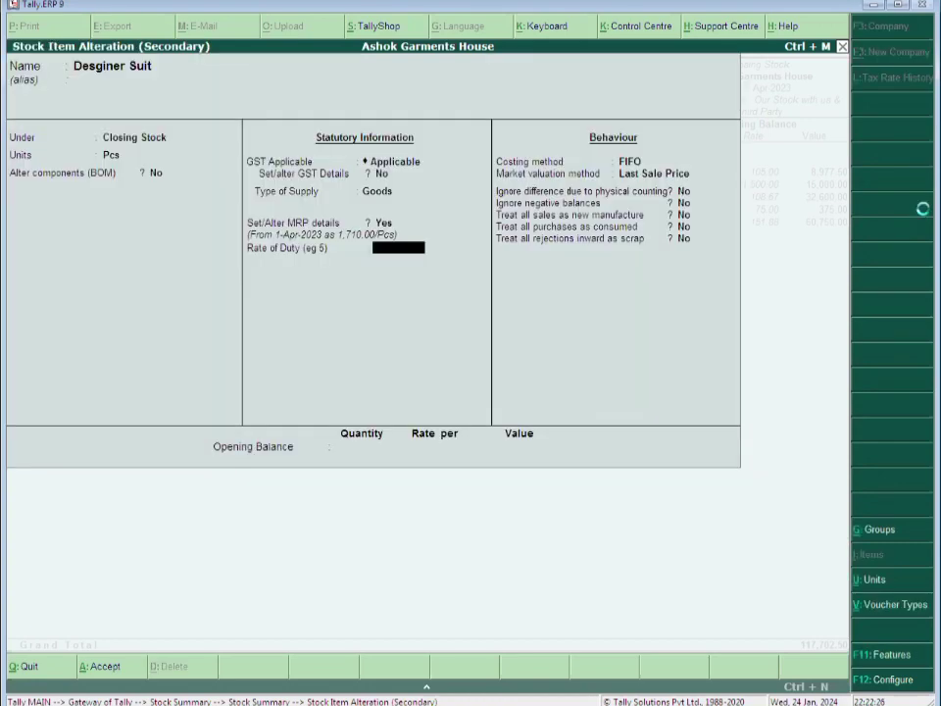
key(ctrl+a)
Set Saree Ladies' MRP to 130, considered for GST slab rate, and save
key(Down)
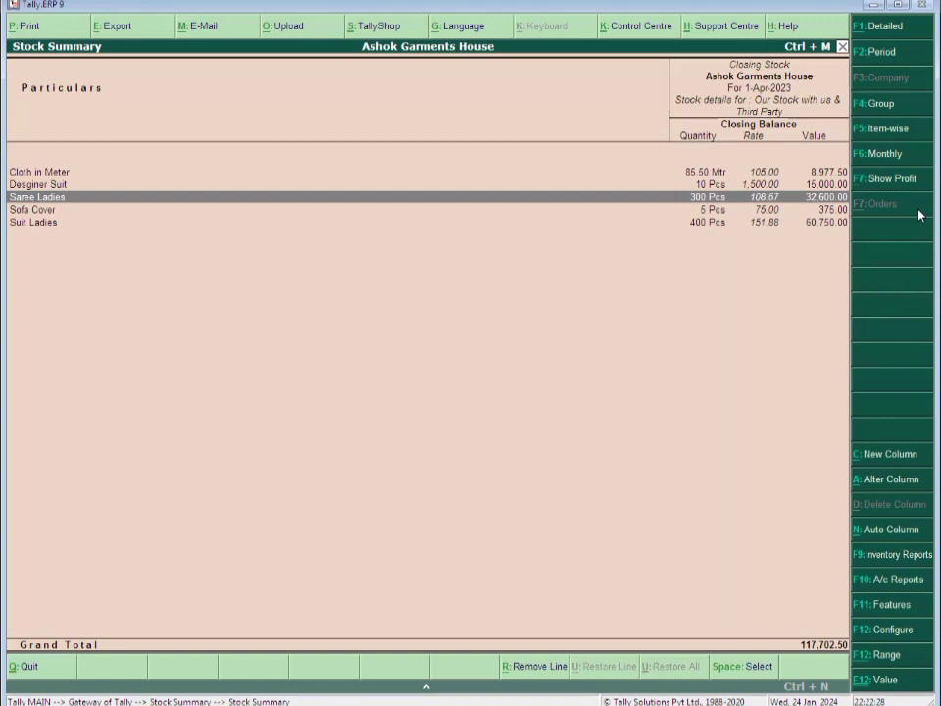
key(Return)
key(Return)
key(Return)
key(Return)
key(Return)
key(Return)
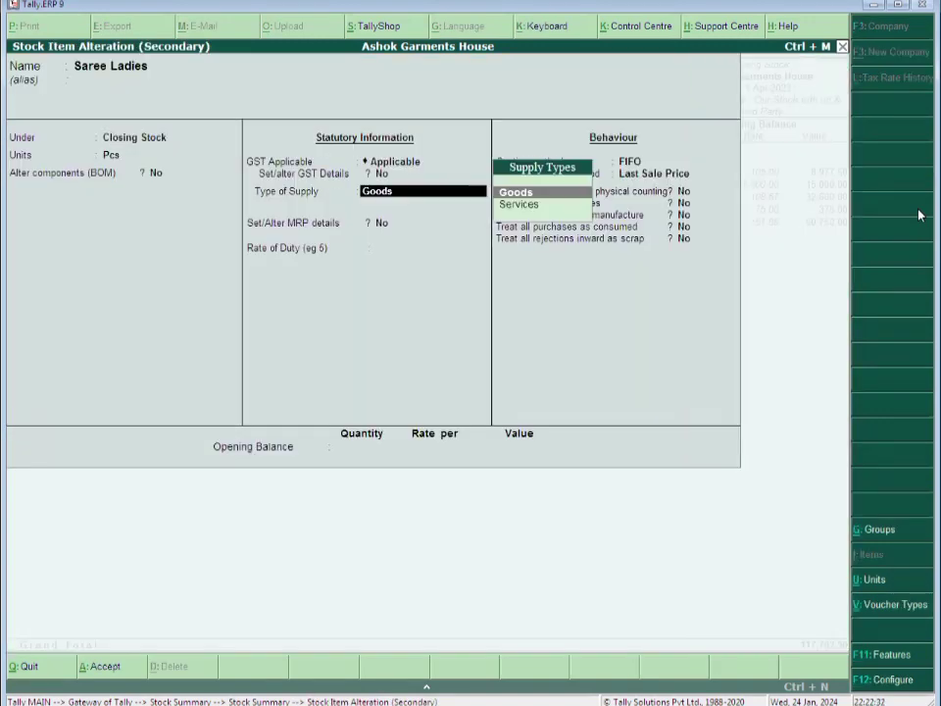
key(Return)
text(y)
key(Return)
key(Return)
text(y)
key(Return)
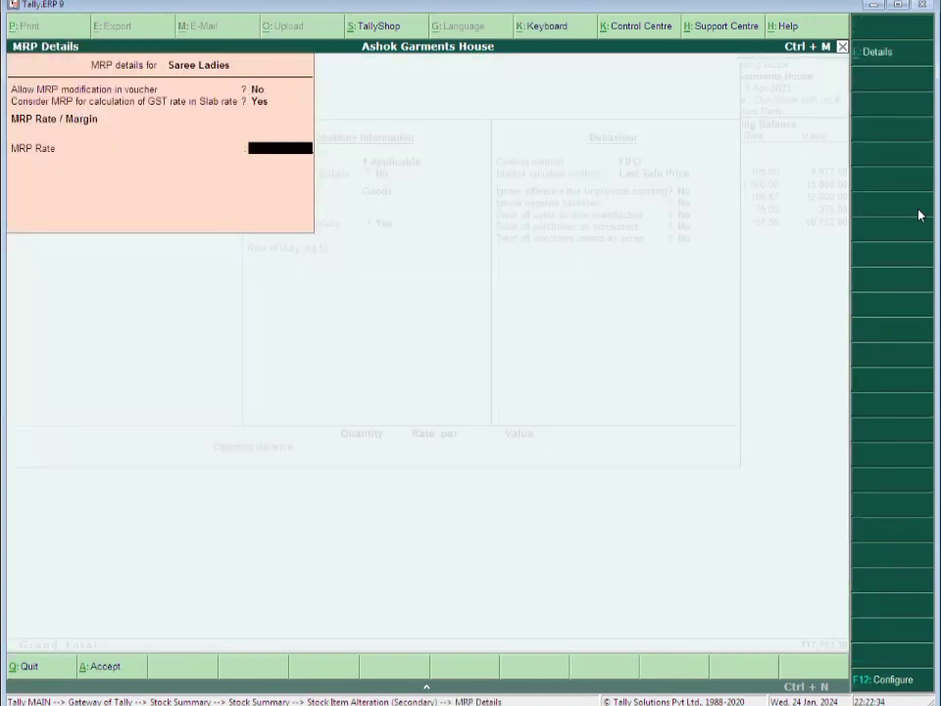
text(130)
key(Return)
key(ctrl+a)
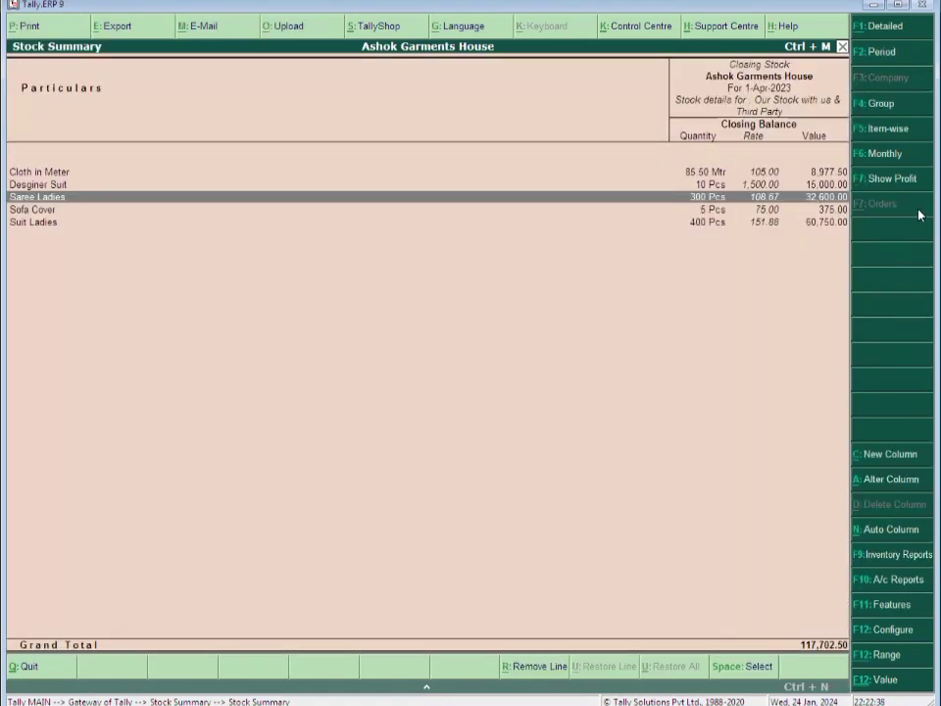
key(Down)
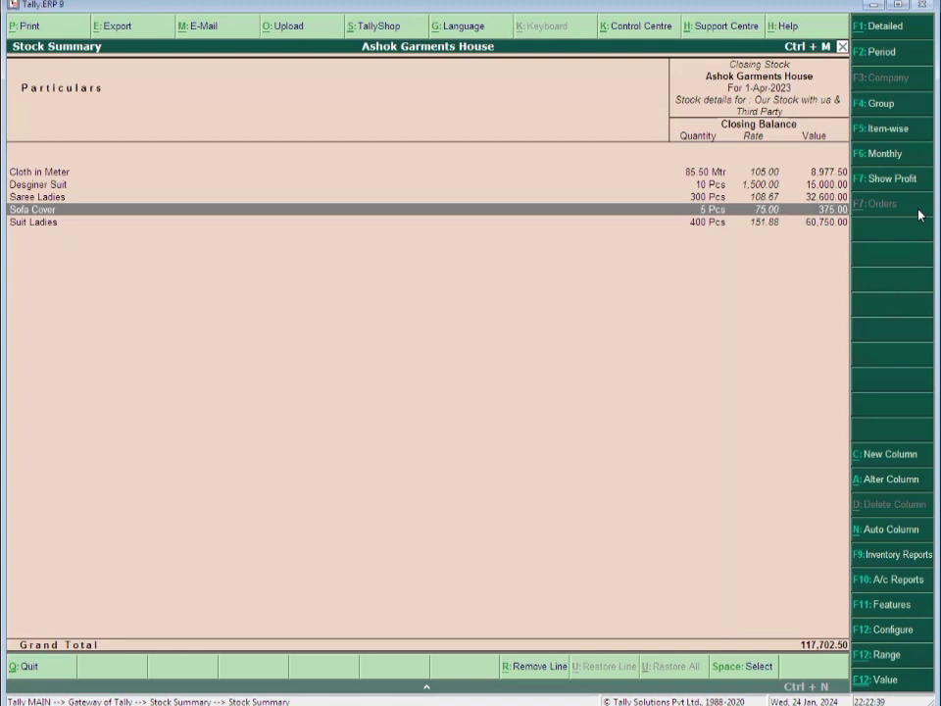
Give Sofa Cover MRP details of 100, used for the GST slab rate, and save it
key(ctrl+Return)
key(Return)
key(Return)
key(Return)
key(Return)
key(Return)
key(Return)
key(Return)
key(Return)
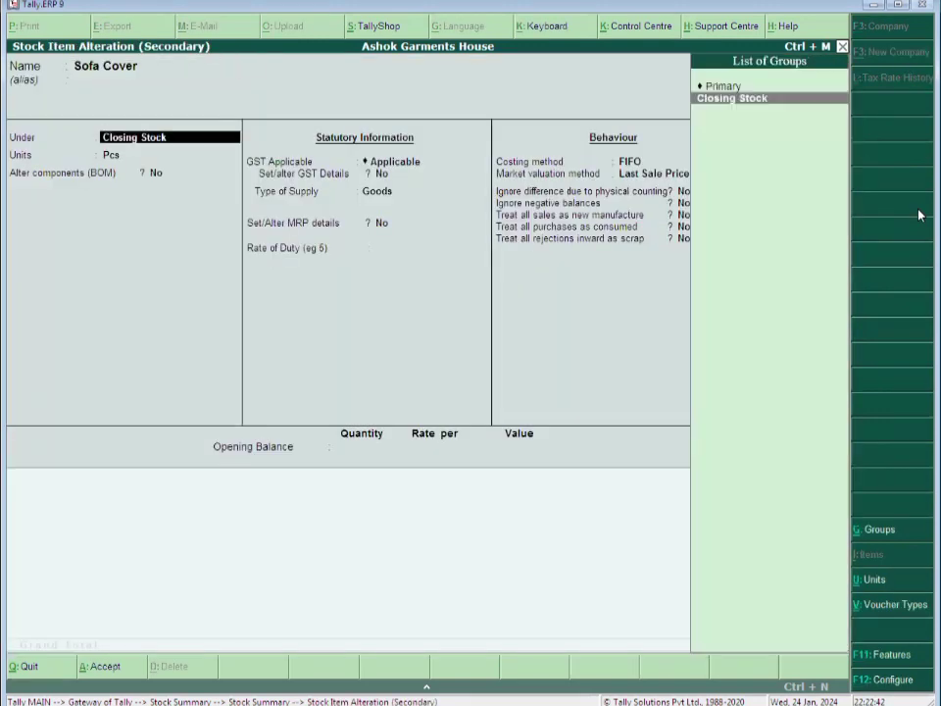
key(y)
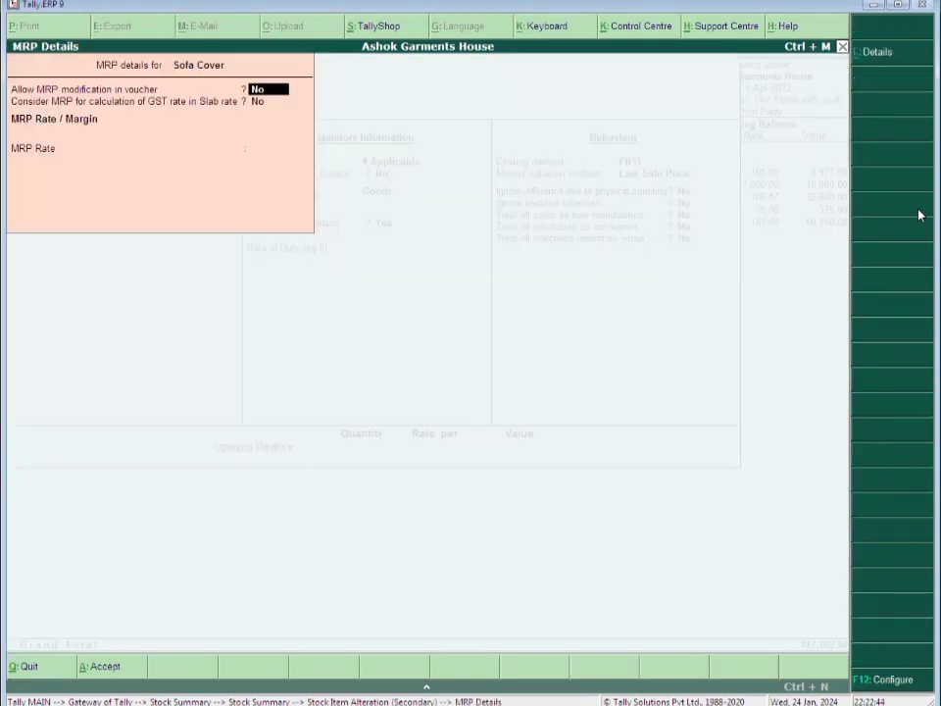
key(Return)
key(y)
key(Return)
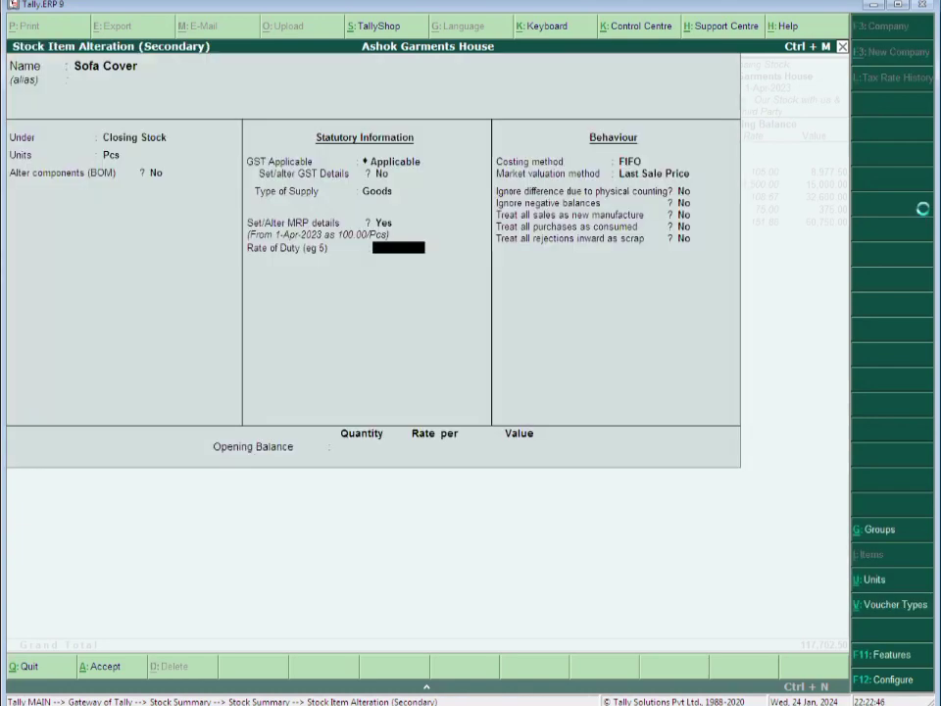
key(ctrl+a)
Give Suit Ladies an MRP of 200, save it, and return to the Gateway of Tally
key(Down)
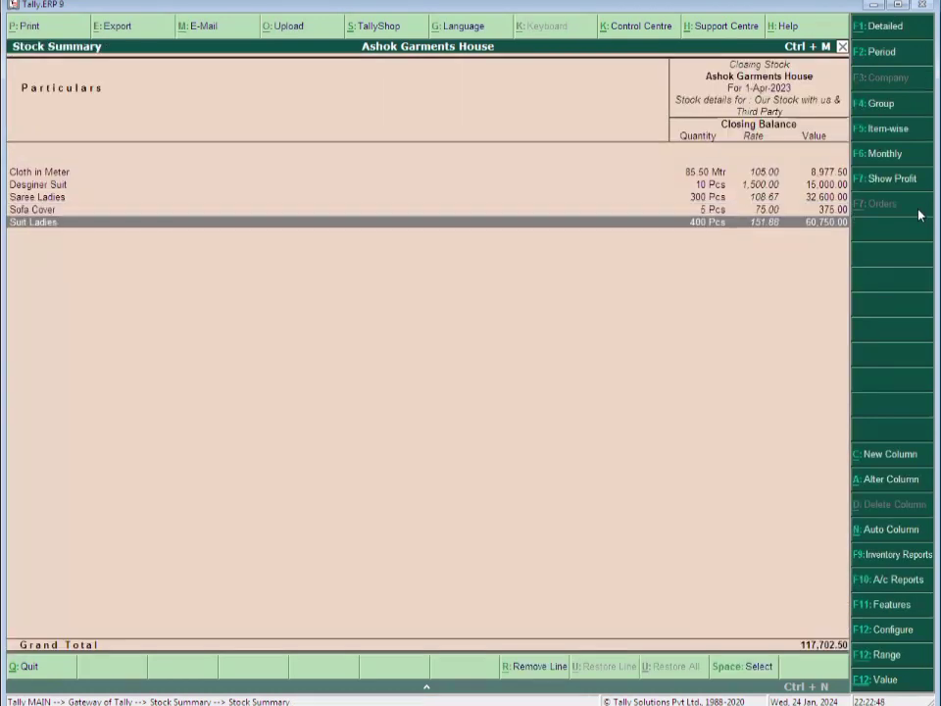
key(Return)
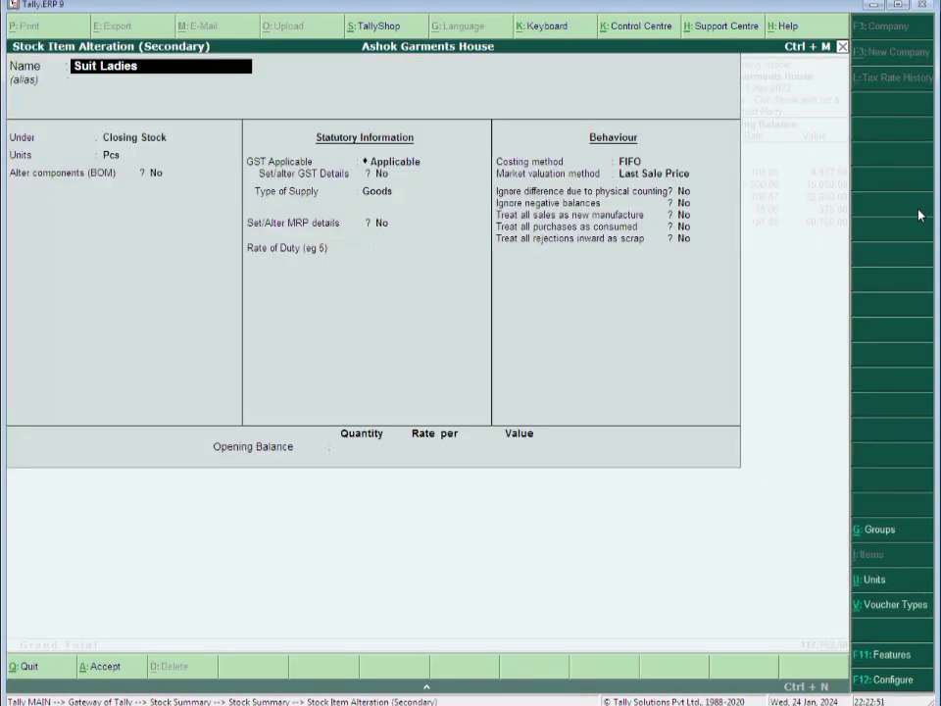
key(Return)
key(Return)
key(Return)
key(Return)
key(Return)
key(Return)
key(Return)
key(Return)
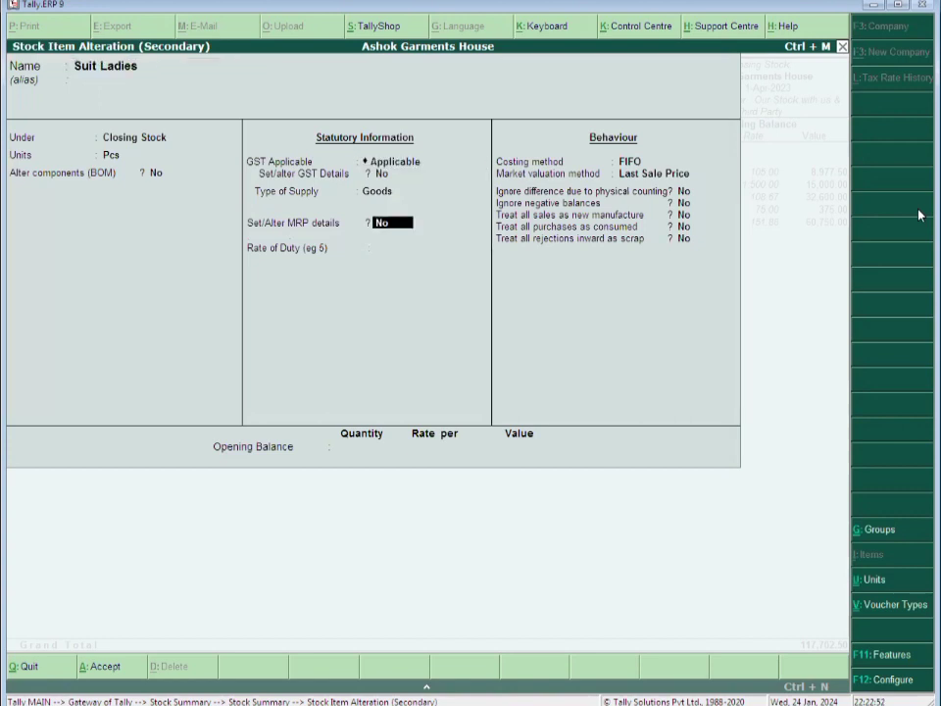
key(y)
key(Return)
text(y)
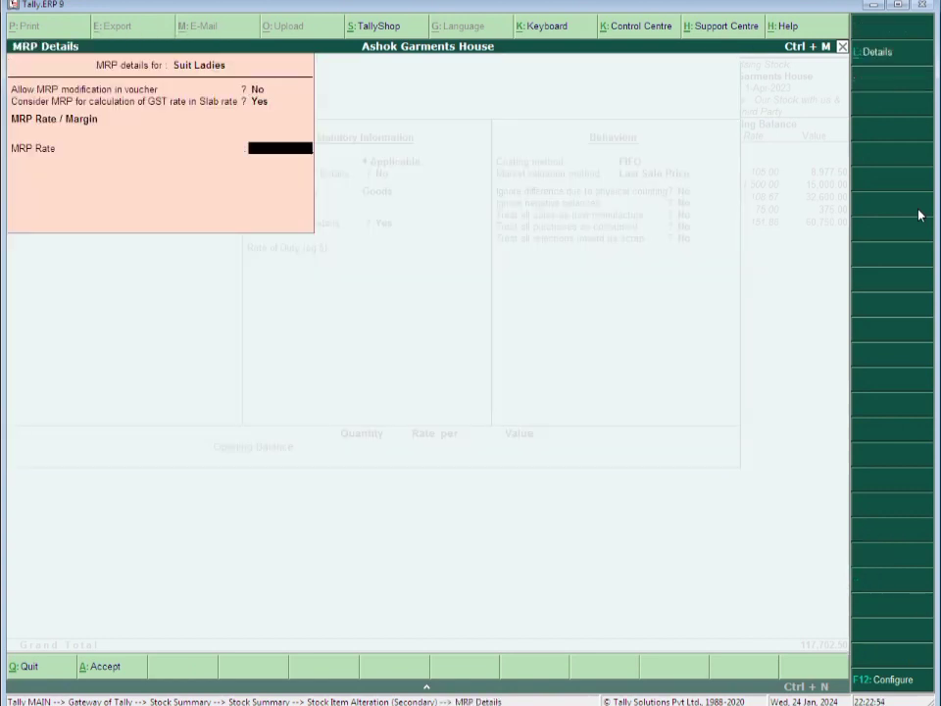
text(200)
key(Return)
key(ctrl+a)
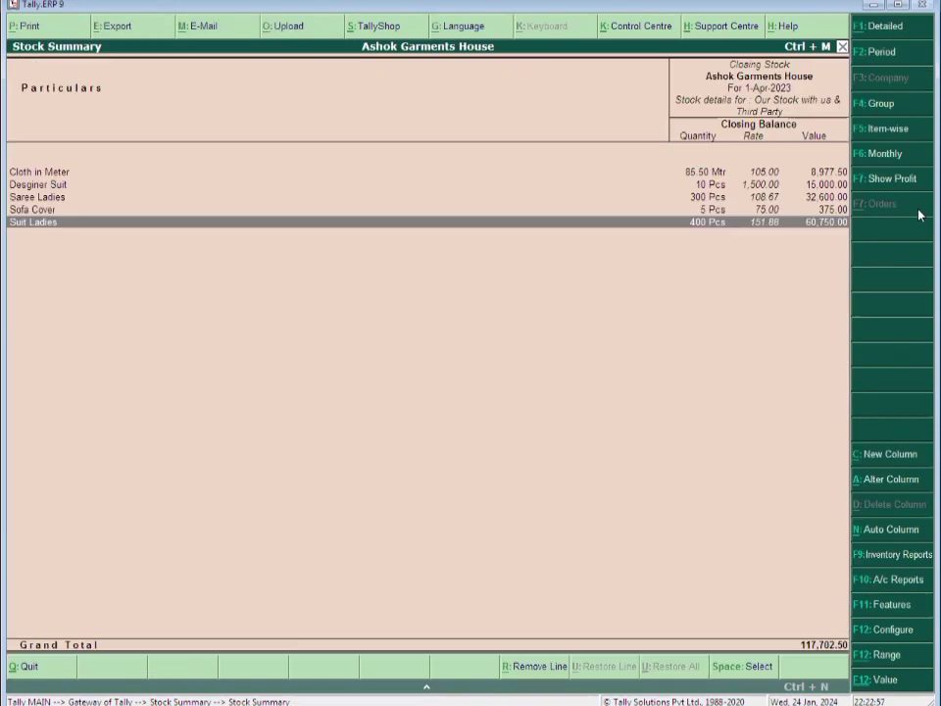
key(Escape)
key(Escape)
key(Escape)
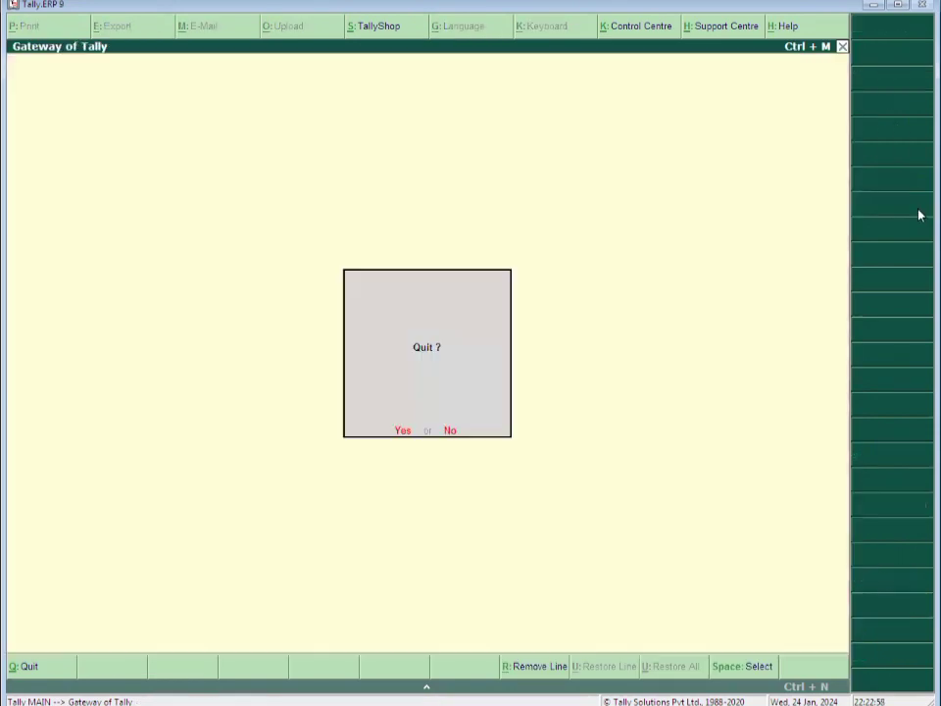
Stay in Tally and start a new sales voucher, moving to the party account
key(n)
key(v)
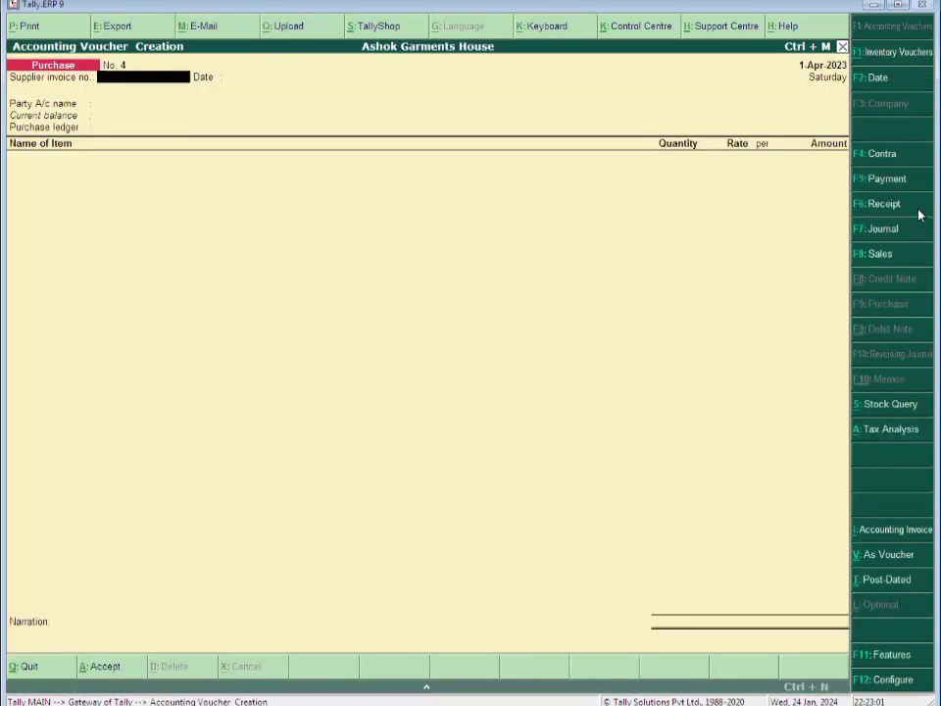
click(878, 255)
key(Return)
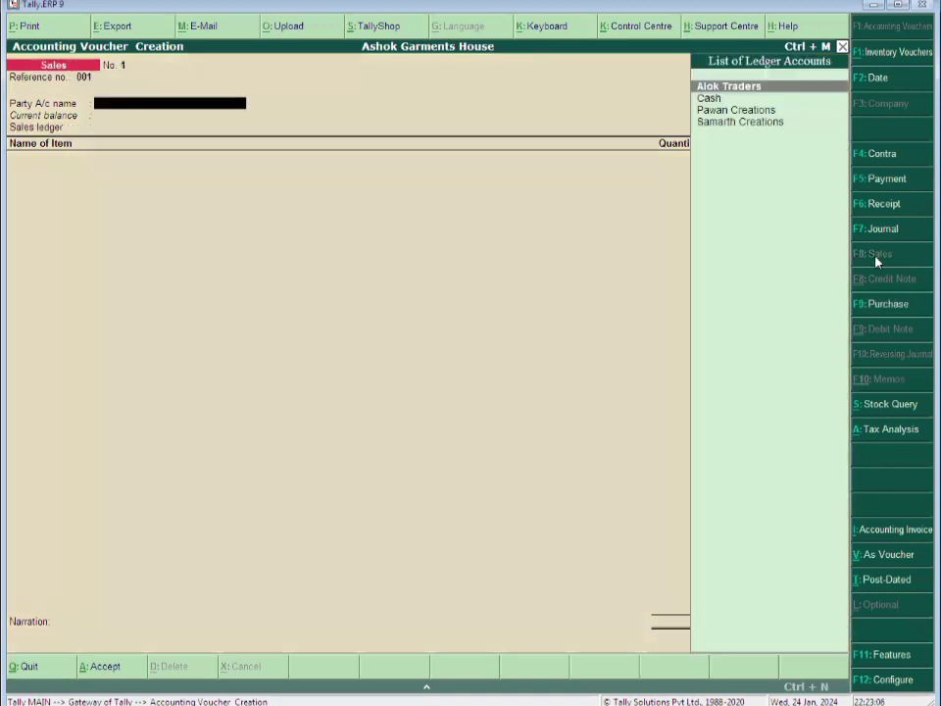
Create a party ledger named 'Naman Traders' under Sundry Debtors
key(alt+c)
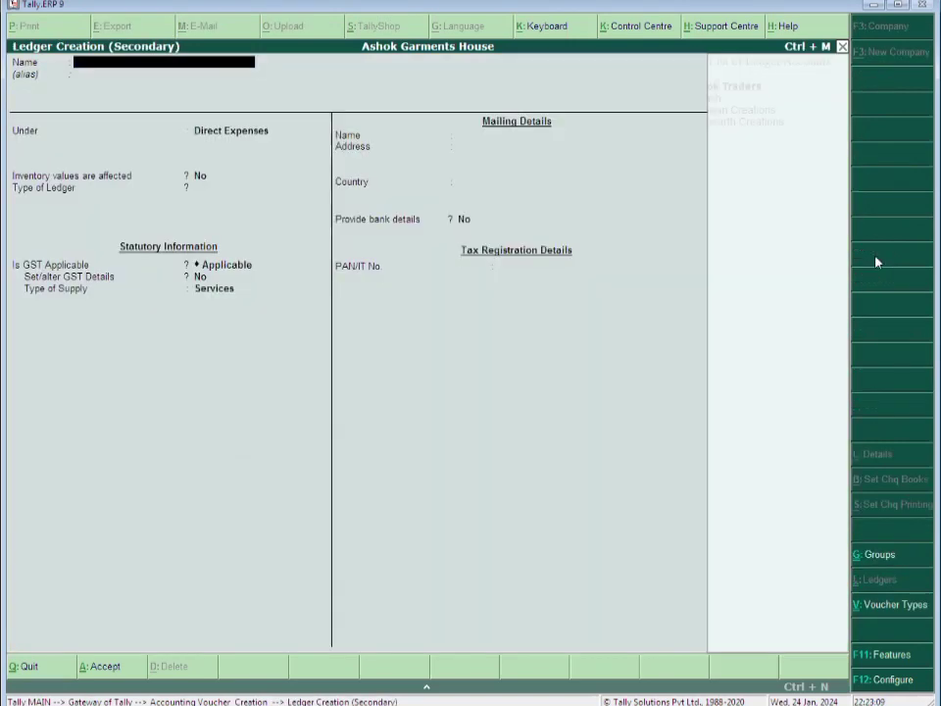
text(Naman Traders)
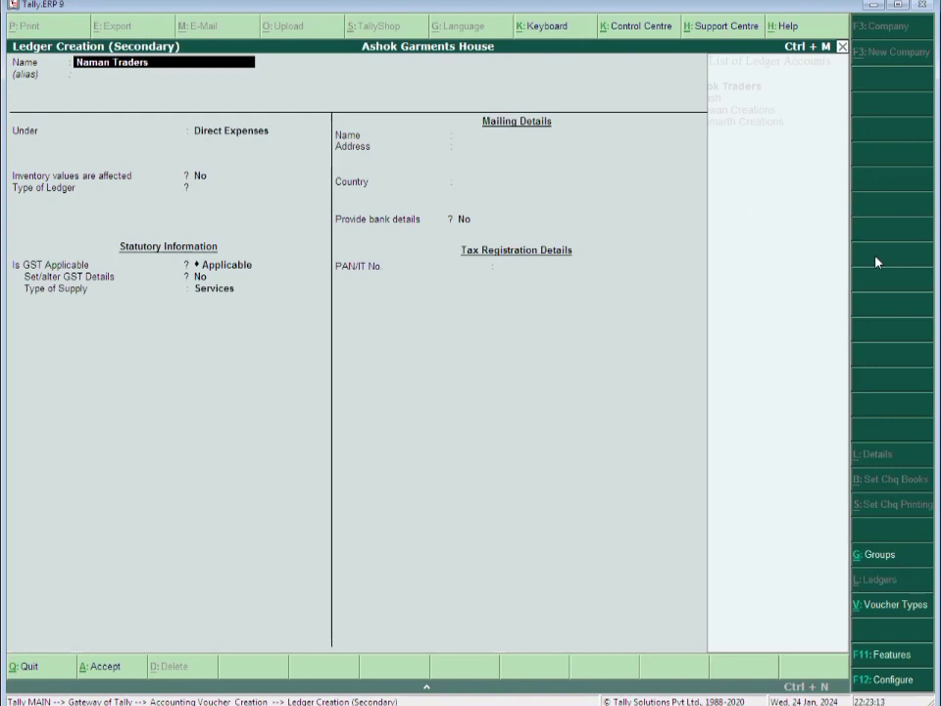
key(Return)
text(Sun)
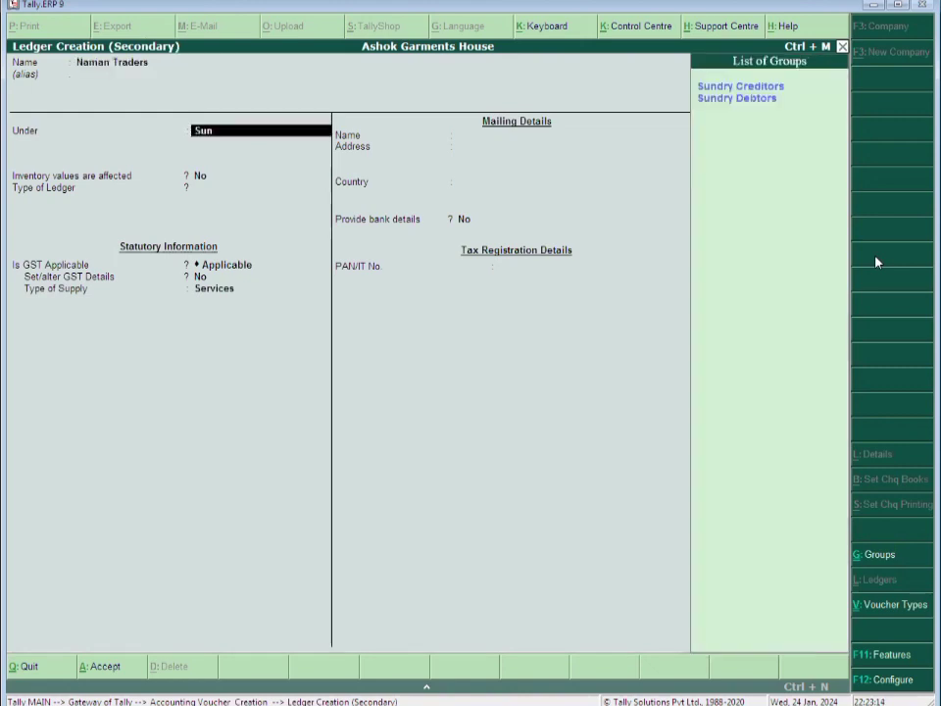
key(Down)
key(Return)
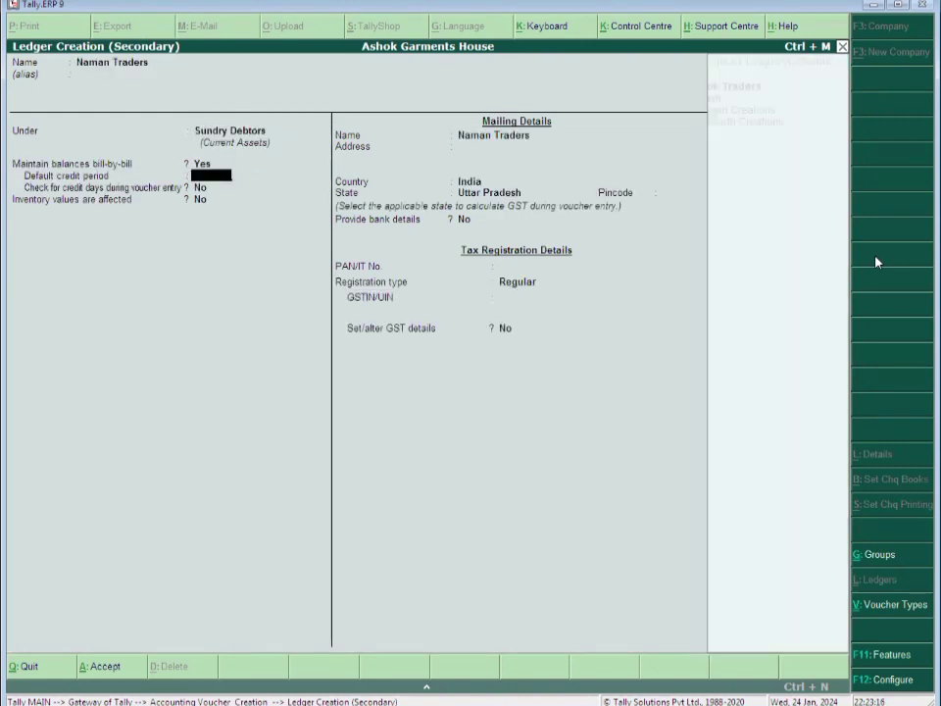
Enter the address 'Jail Road, Aligarh', state Uttar Pradesh and pincode 202001
key(Return)
key(Return)
key(Return)
key(Return)
text(Jai)
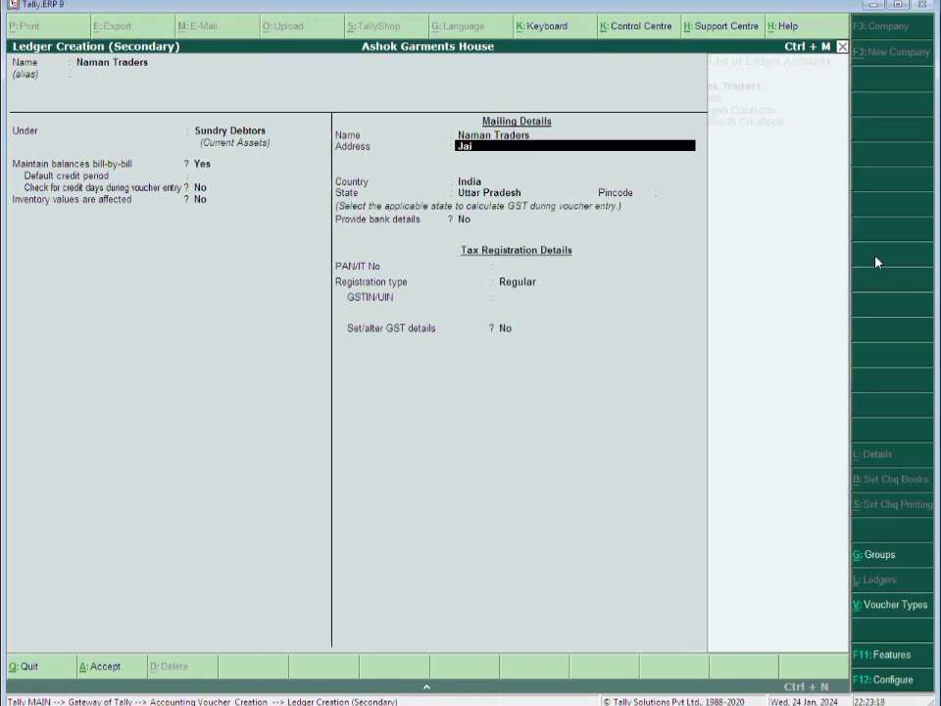
text(l Road, Aligarh)
key(Return)
key(Return)
key(Return)
key(Return)
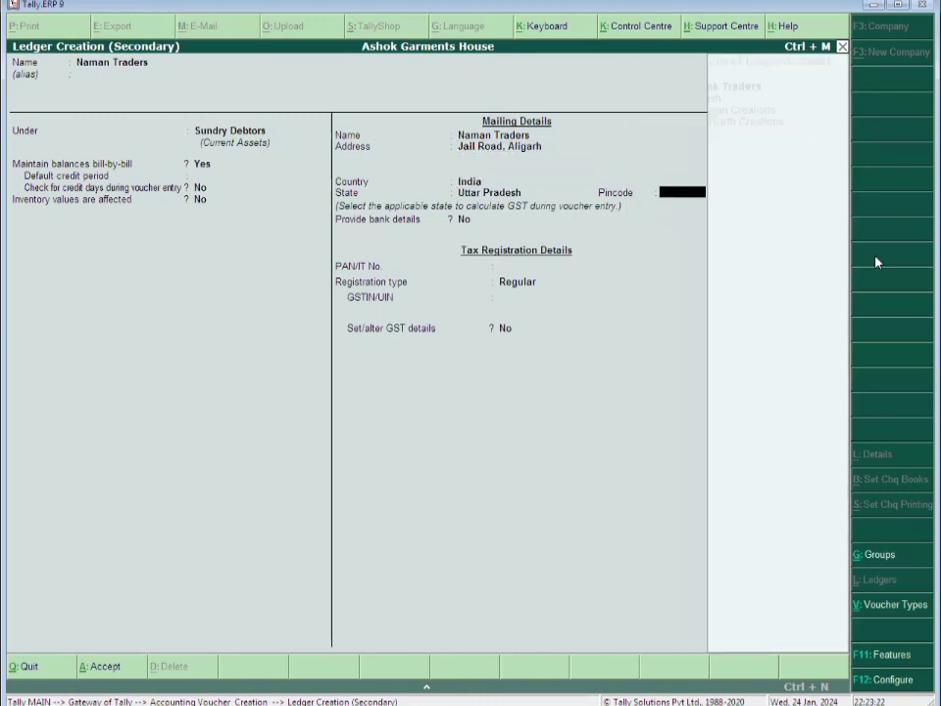
text(202001)
key(Return)
key(Return)
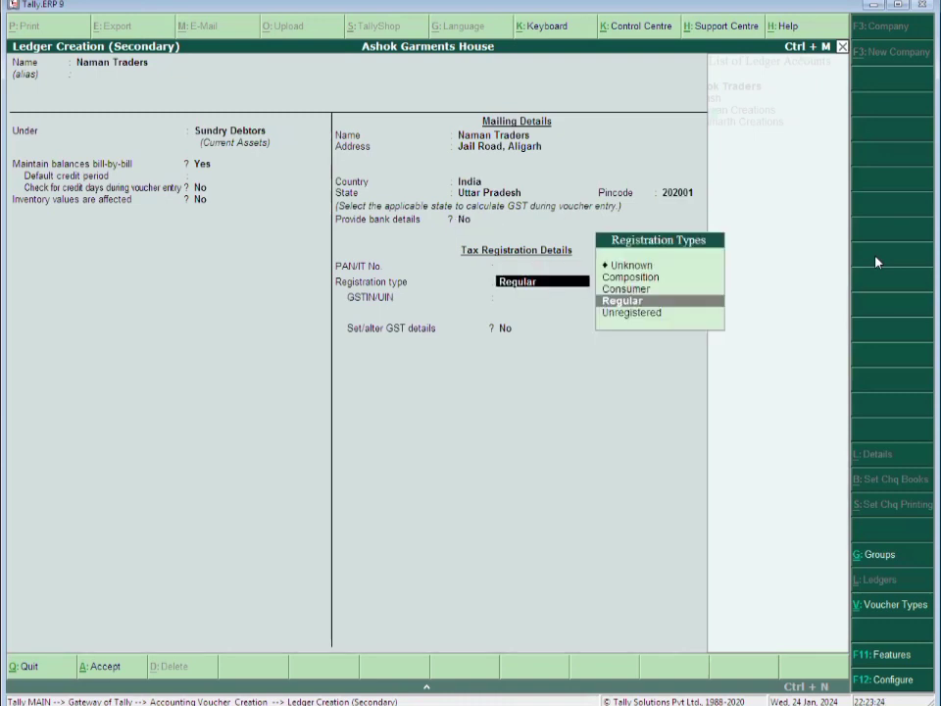
key(Return)
Fill in the party's GSTIN, enable GST details, and save the Naman Traders ledger
text(09)
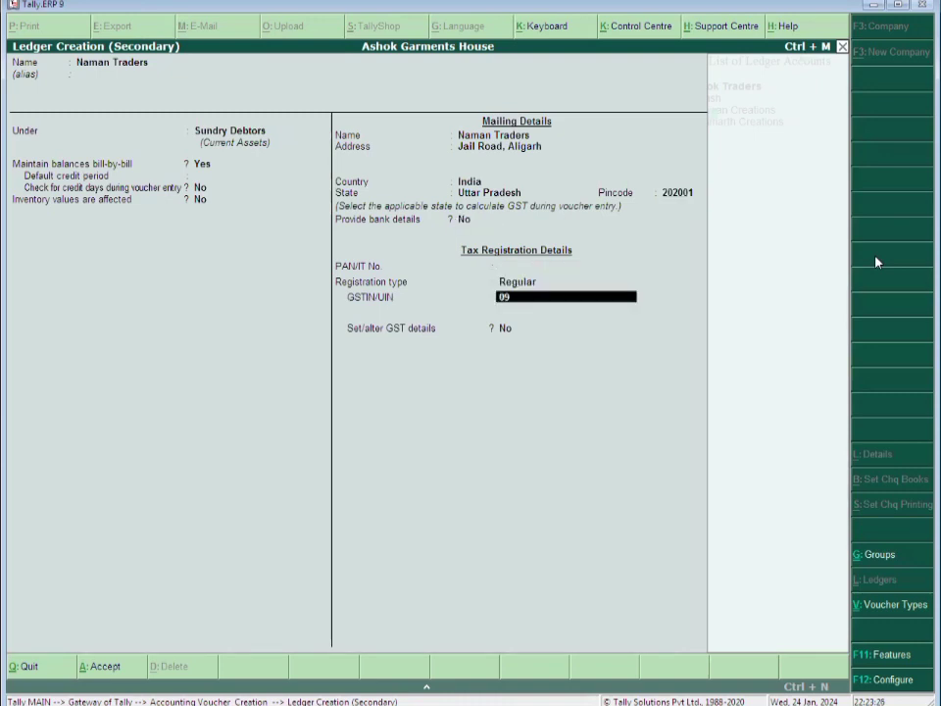
text(**********)
key(Return)
key(Return)
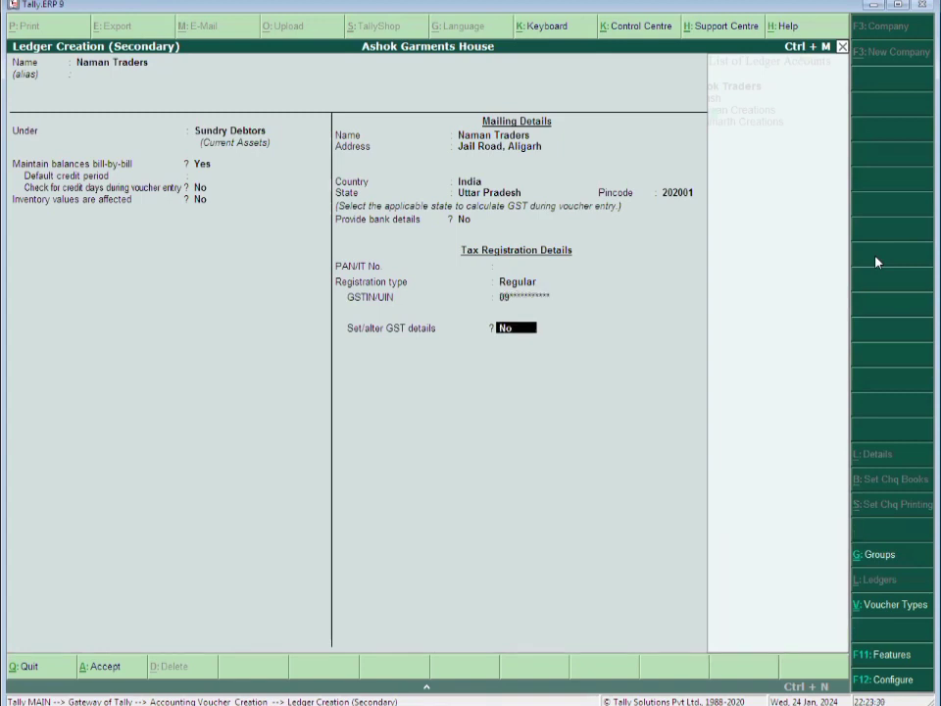
key(y)
key(Return)
key(Return)
key(Return)
key(Return)
key(Return)
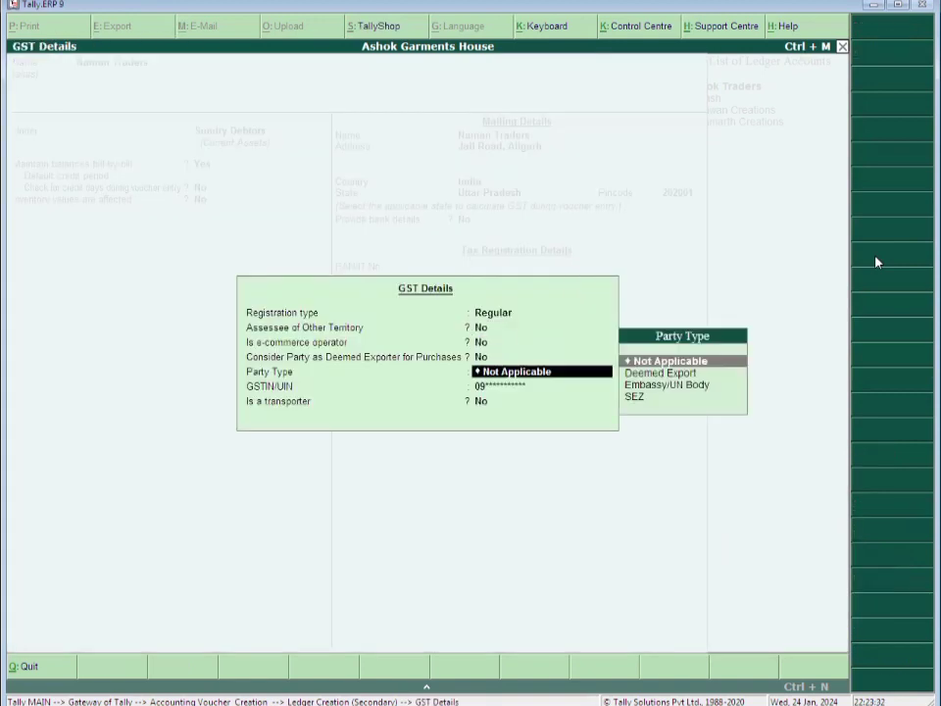
key(Return)
key(Return)
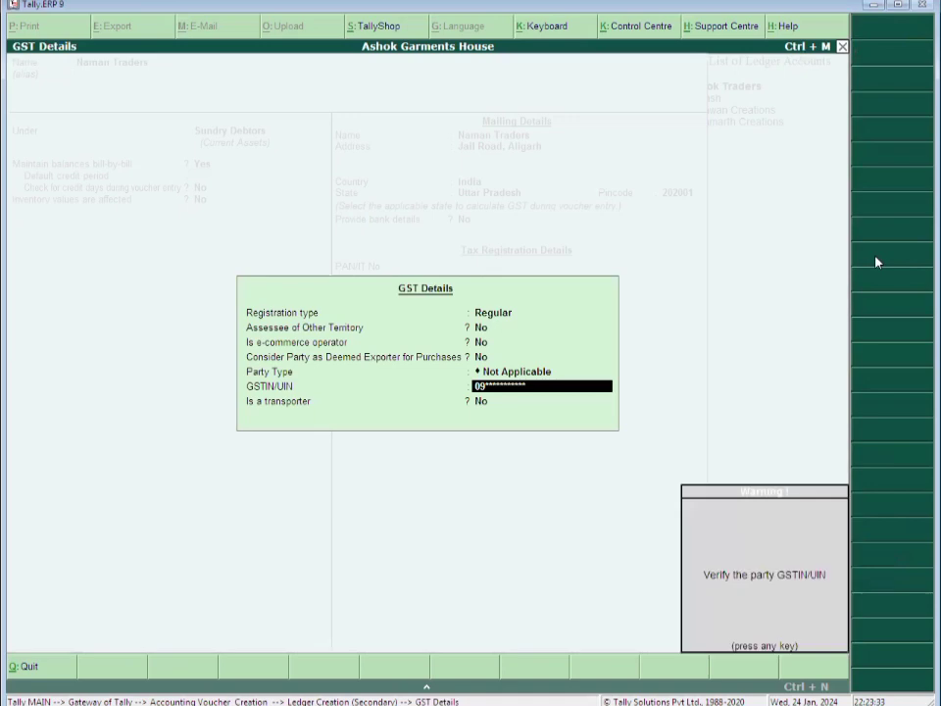
key(Return)
key(Return)
key(Return)
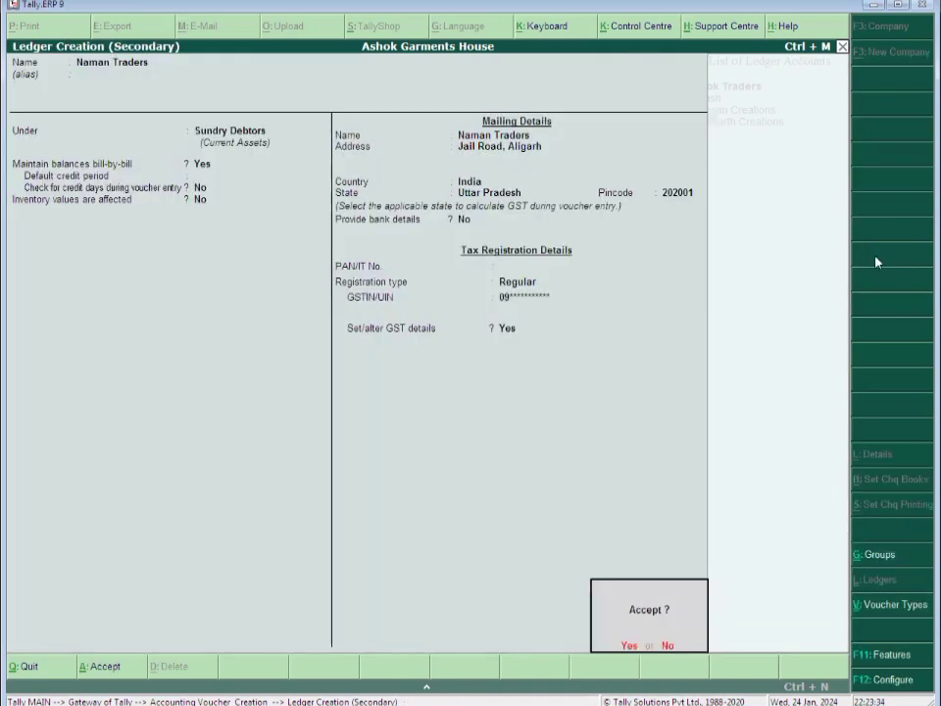
key(Return)
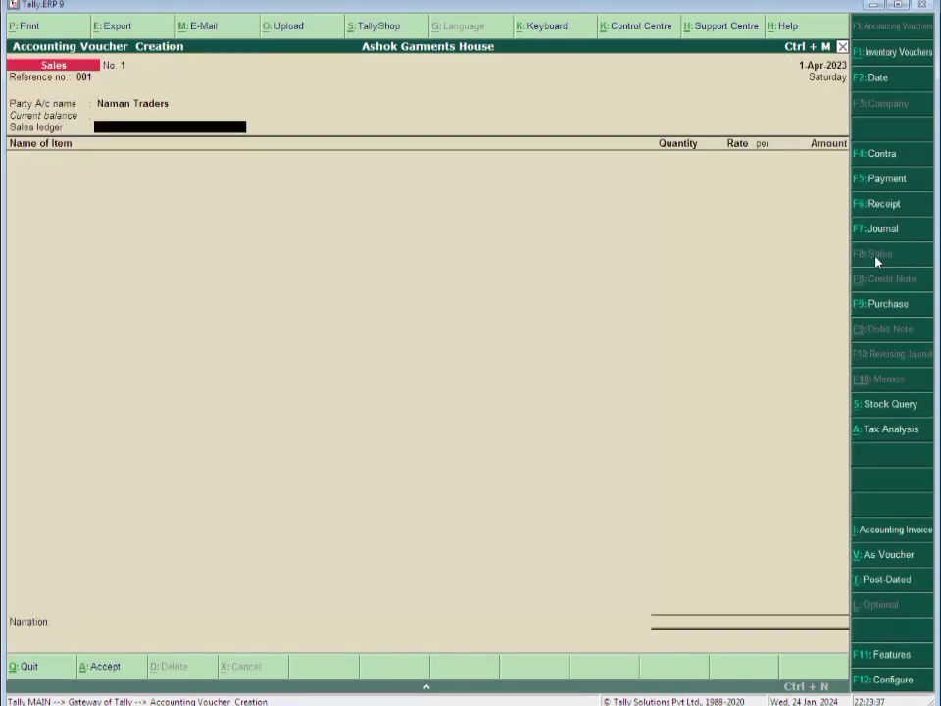
Create 'Sales A/c' under Sales Accounts, supply type Goods, with Sales Taxable GST classification
key(alt+c)
text(Sales)
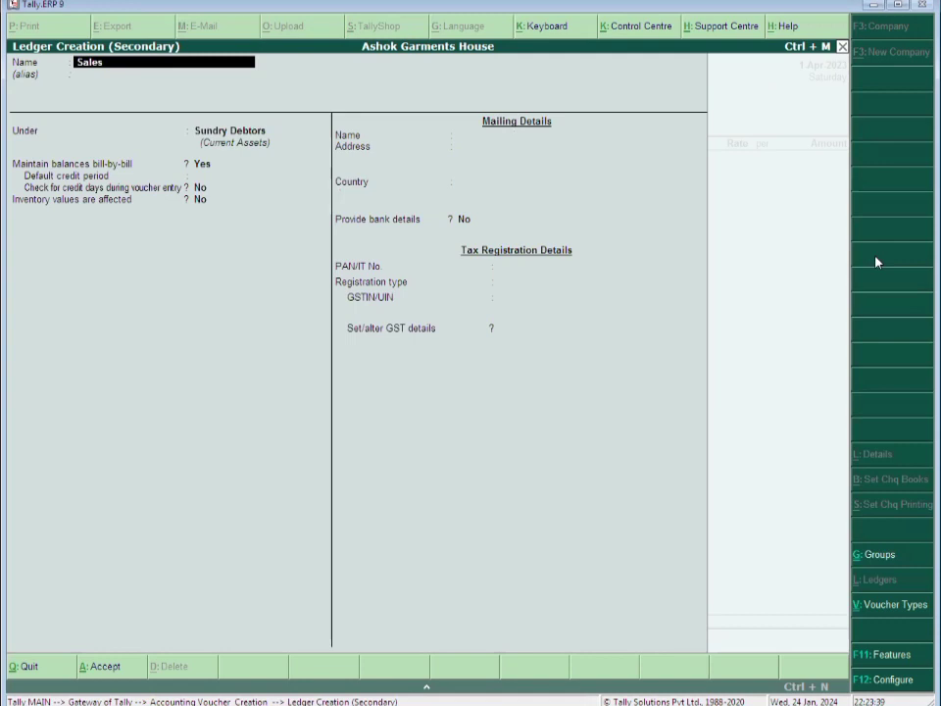
text( A/c)
key(Return)
key(Return)
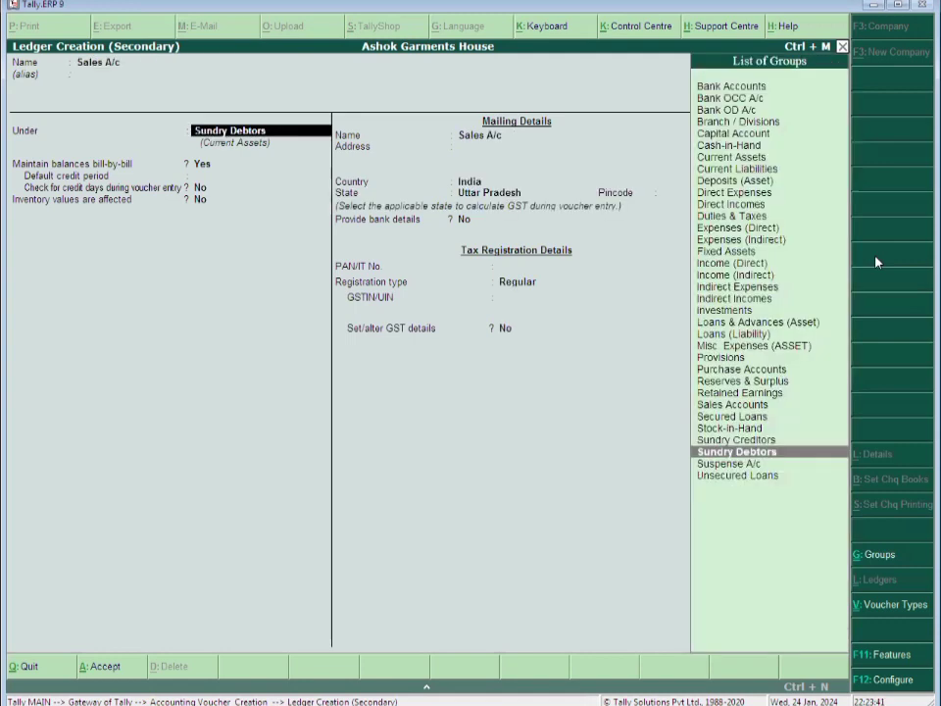
text(Sal)
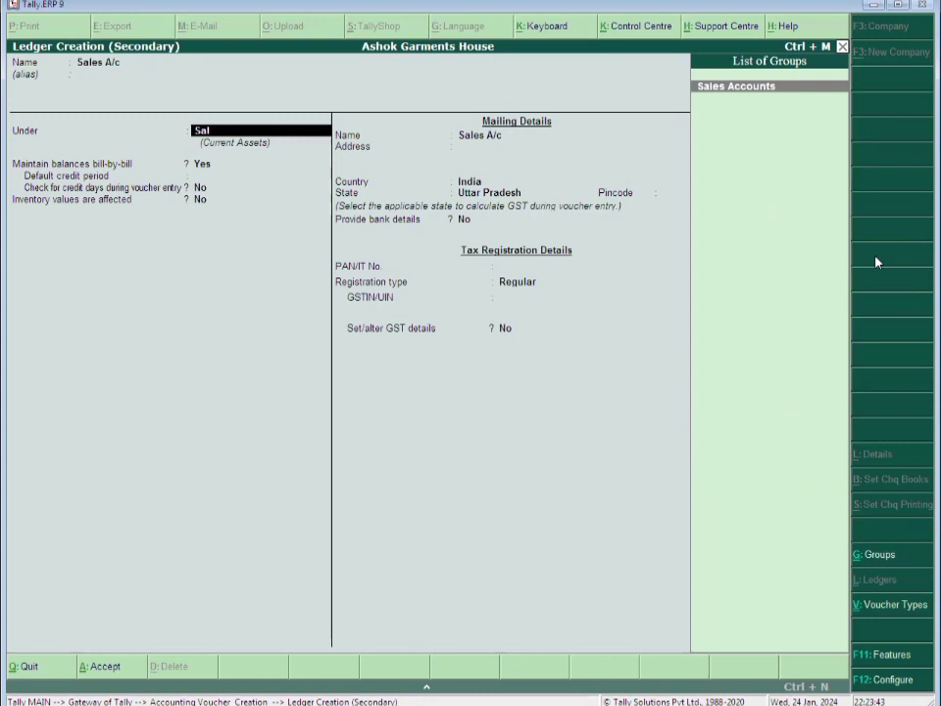
key(Return)
key(Return)
key(Return)
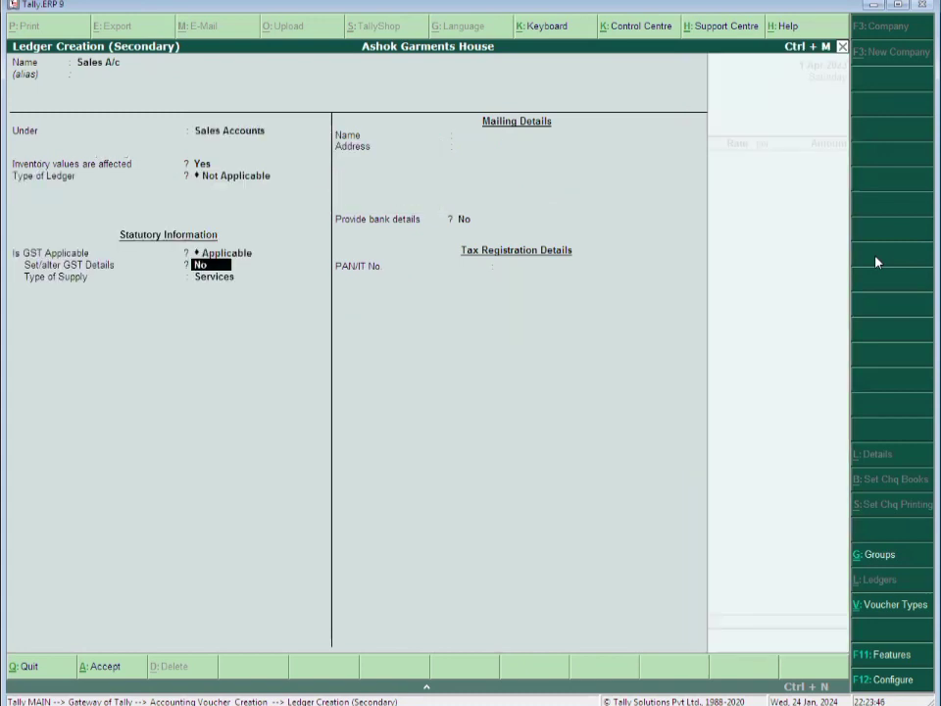
key(Return)
key(Return)
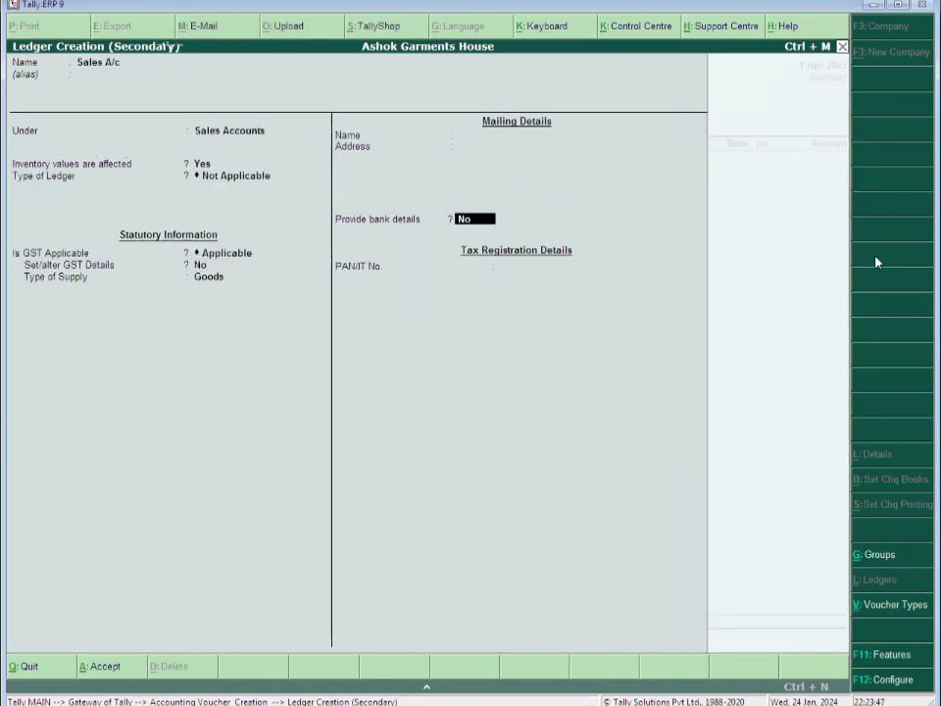
key(Return)
text(Sal)
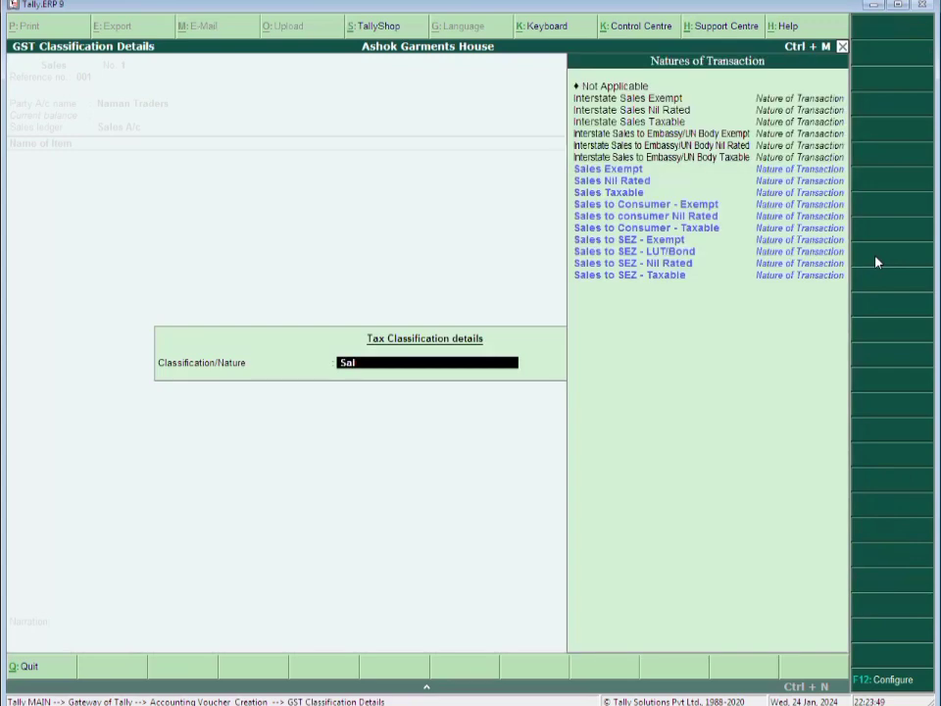
key(Up)
key(Up)
key(Up)
key(Up)
key(Up)
key(Up)
key(Up)
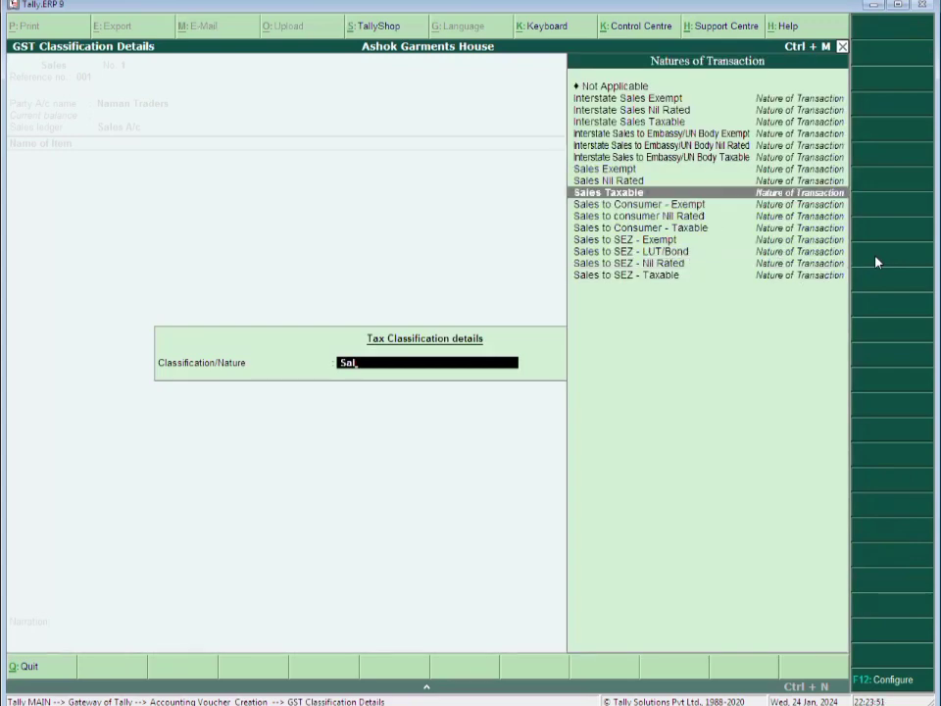
key(Return)
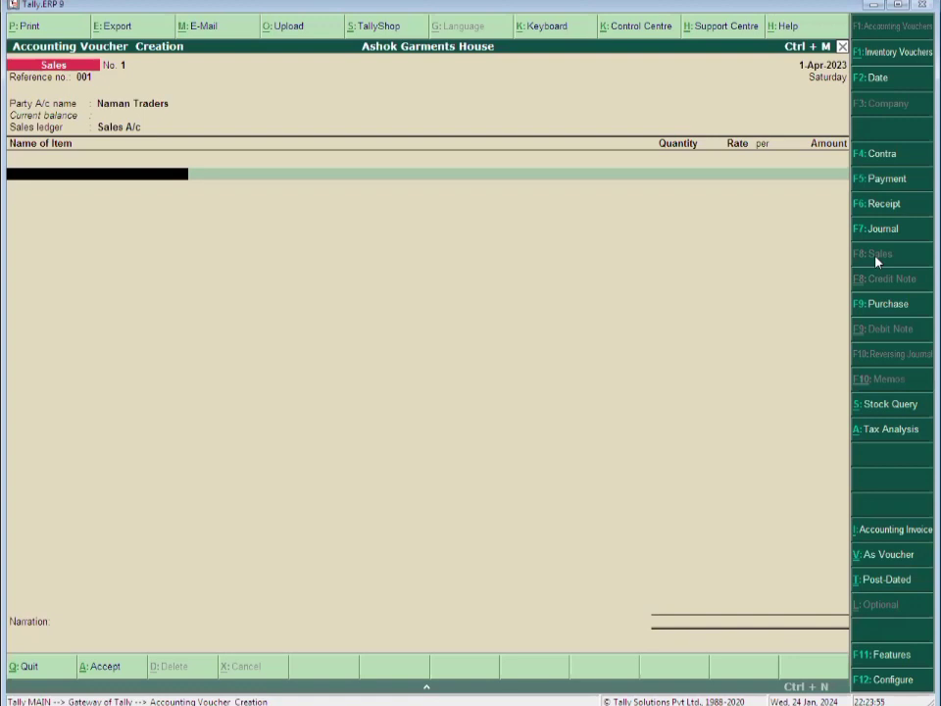
Add Suit Ladies to the voucher: 100 Pcs at a rate of 200
text(Su)
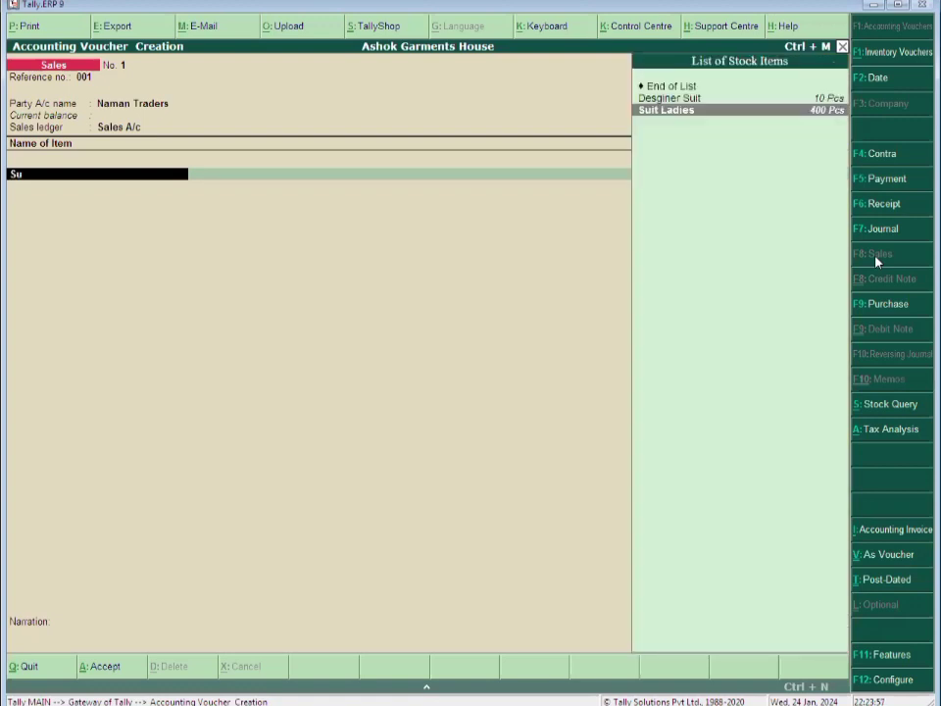
text(i)
key(Return)
text(100)
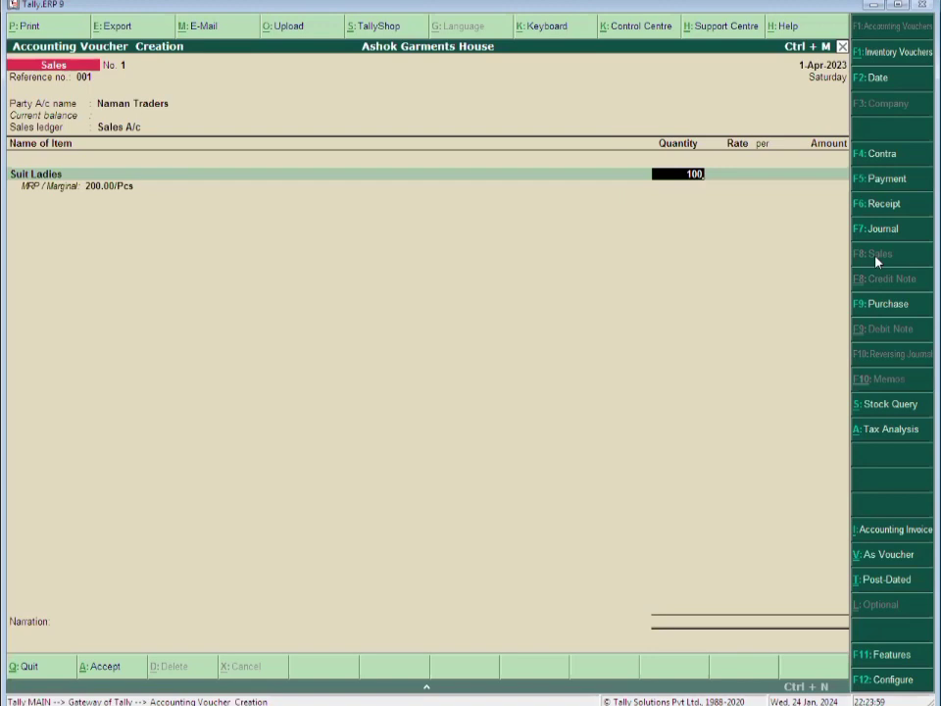
key(Return)
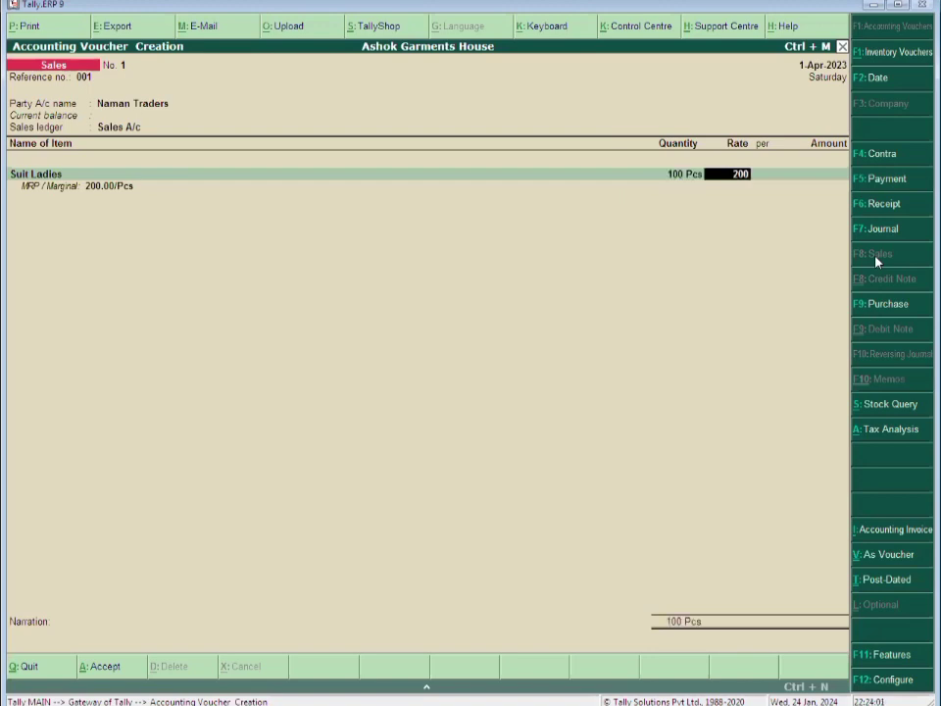
key(Return)
key(Return)
key(Return)
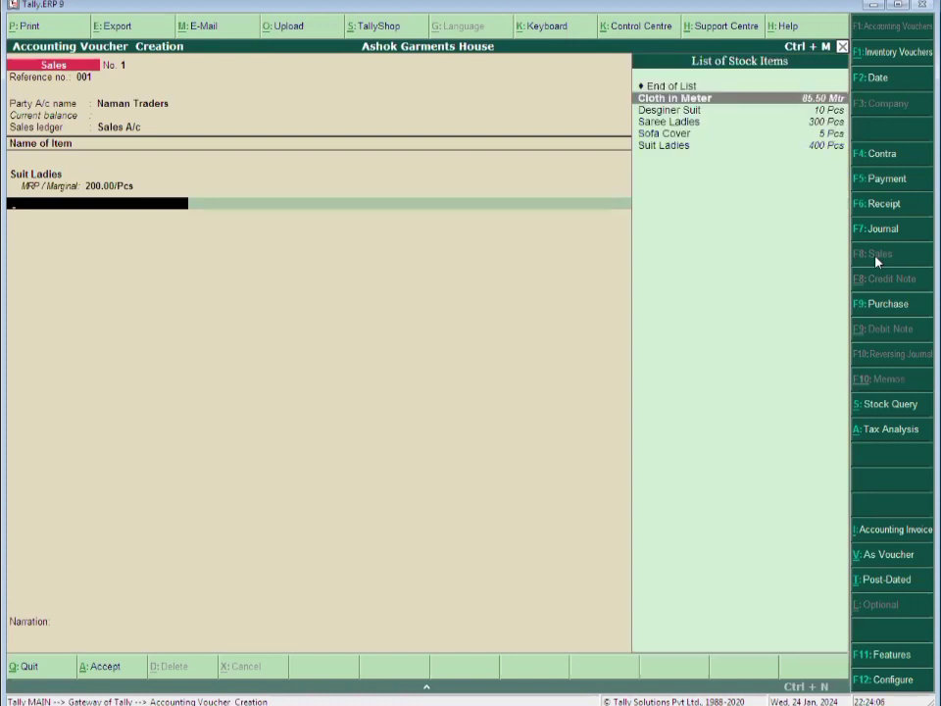
Add Desginer Suit, 1 Pcs at 1,710, then begin an 'Output Cgst' ledger
key(Down)
key(Return)
text(1)
key(Return)
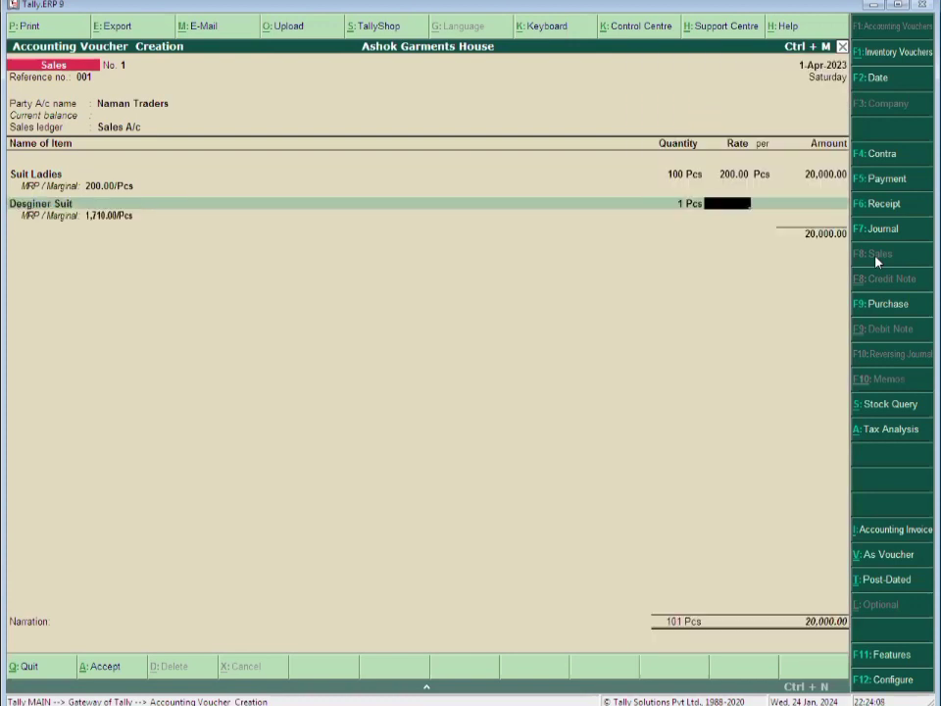
text(1710)
key(Return)
key(Return)
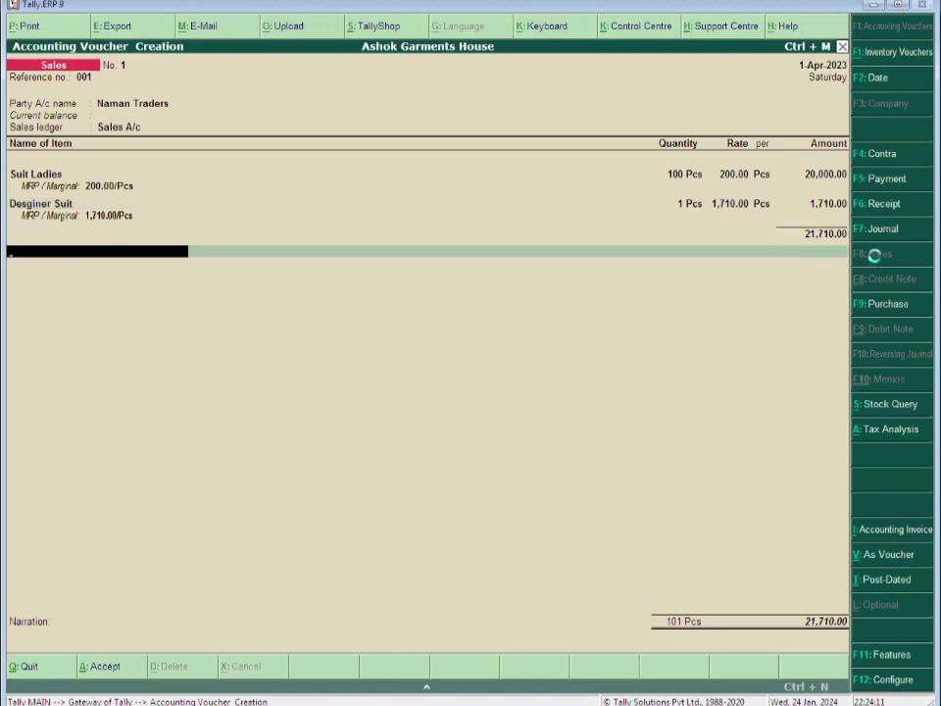
key(alt+c)
text(Ou)
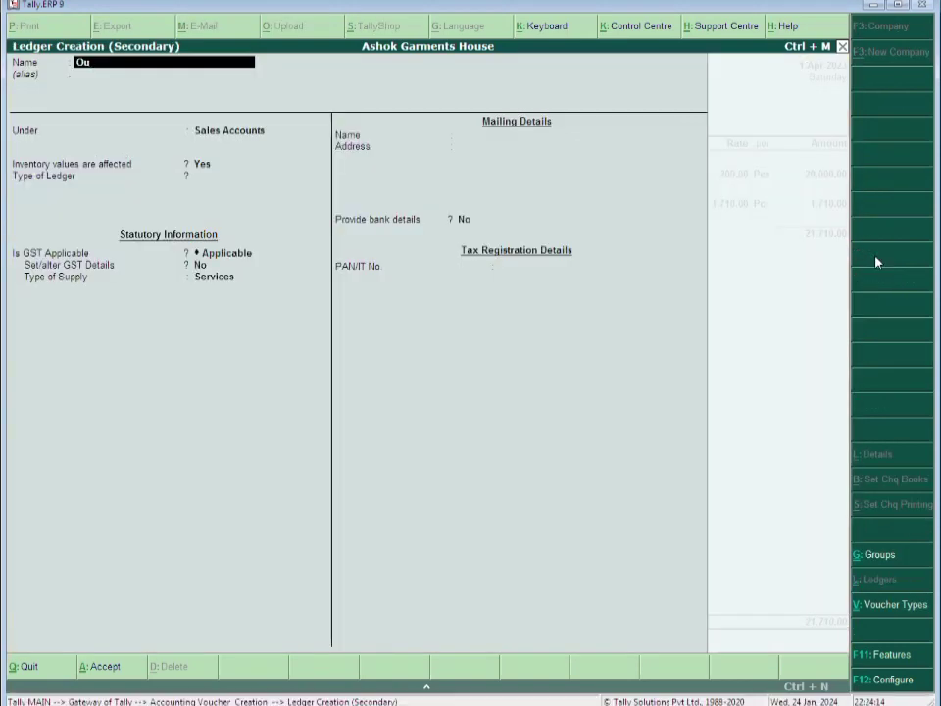
text(tput Cgst)
Save Output Cgst under Duties & Taxes as GST Central Tax at 2.5% and add it
key(Return)
key(Return)
text(Du)
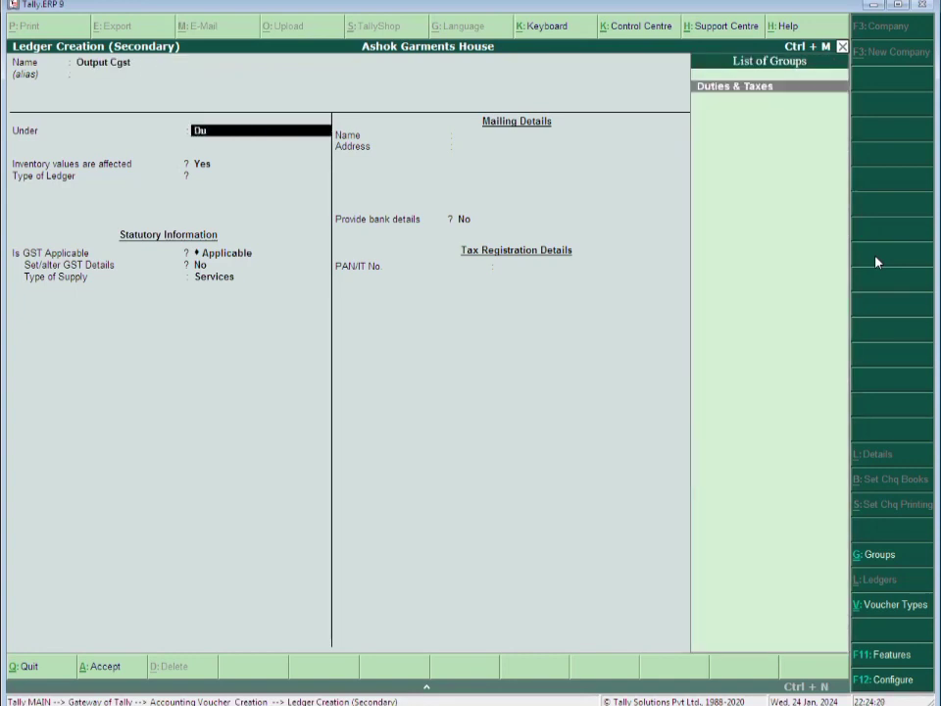
key(Return)
key(Up)
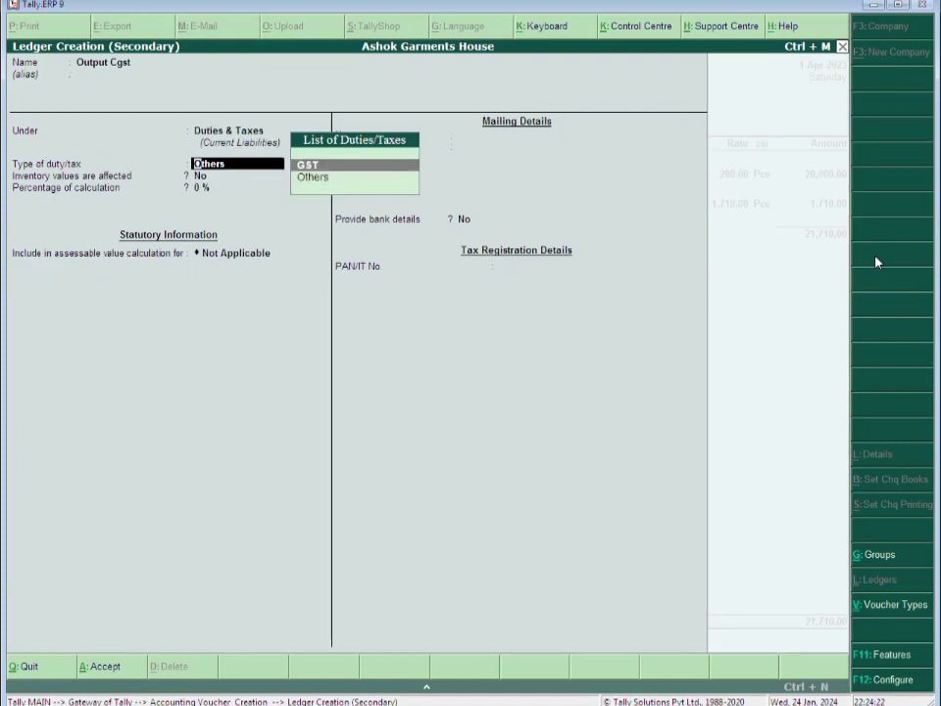
key(Return)
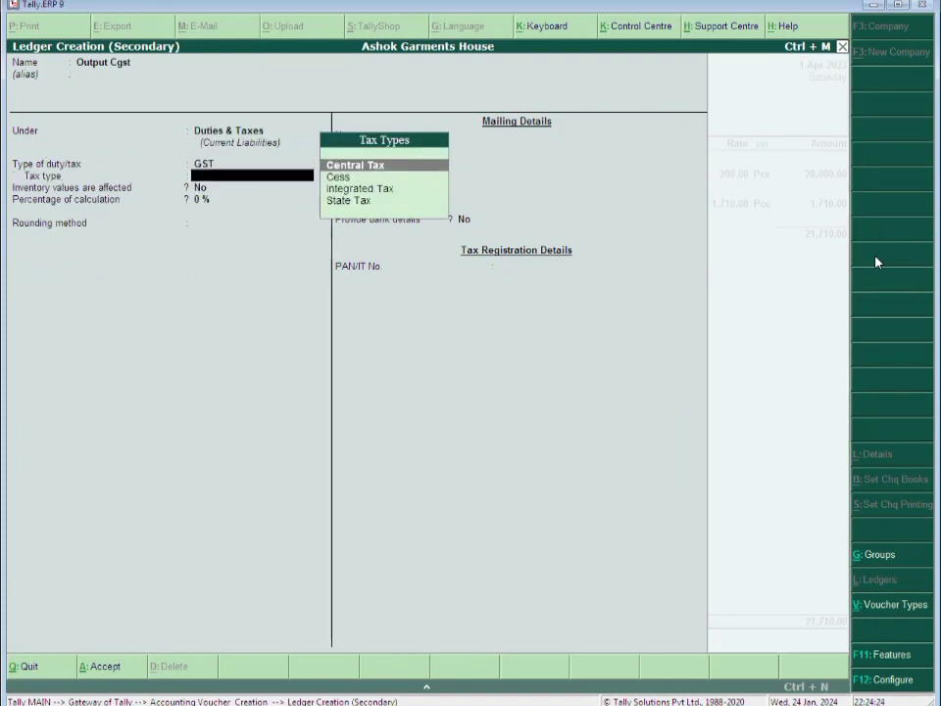
key(Return)
text(2.5)
key(Return)
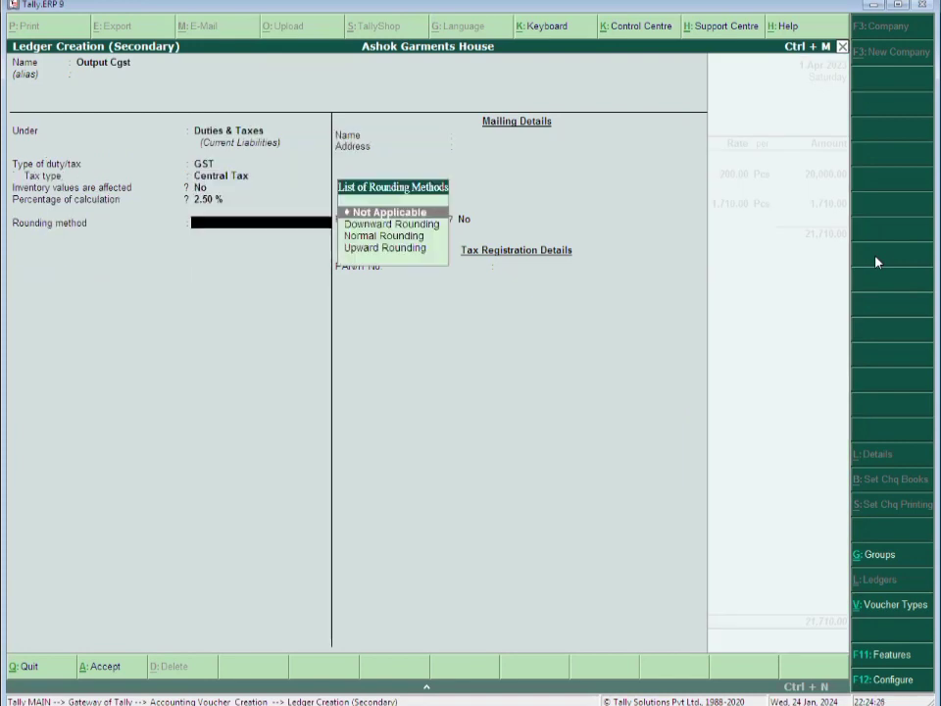
key(ctrl+a)
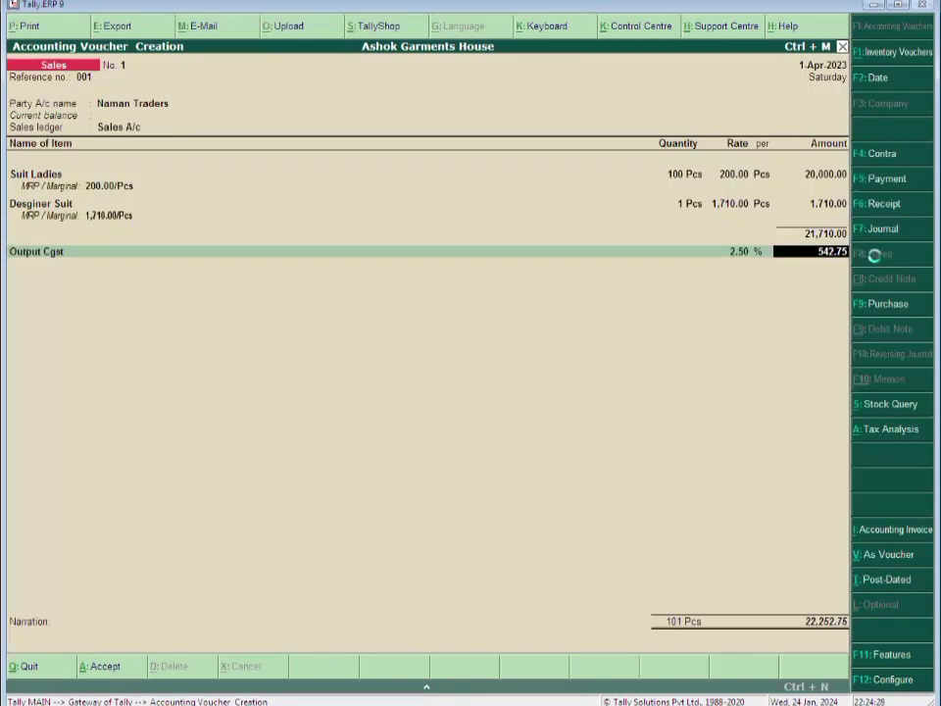
key(Return)
Create an 'Output Sgst' ledger as GST State Tax at 2.5% and add its line
key(alt+c)
text(Output S)
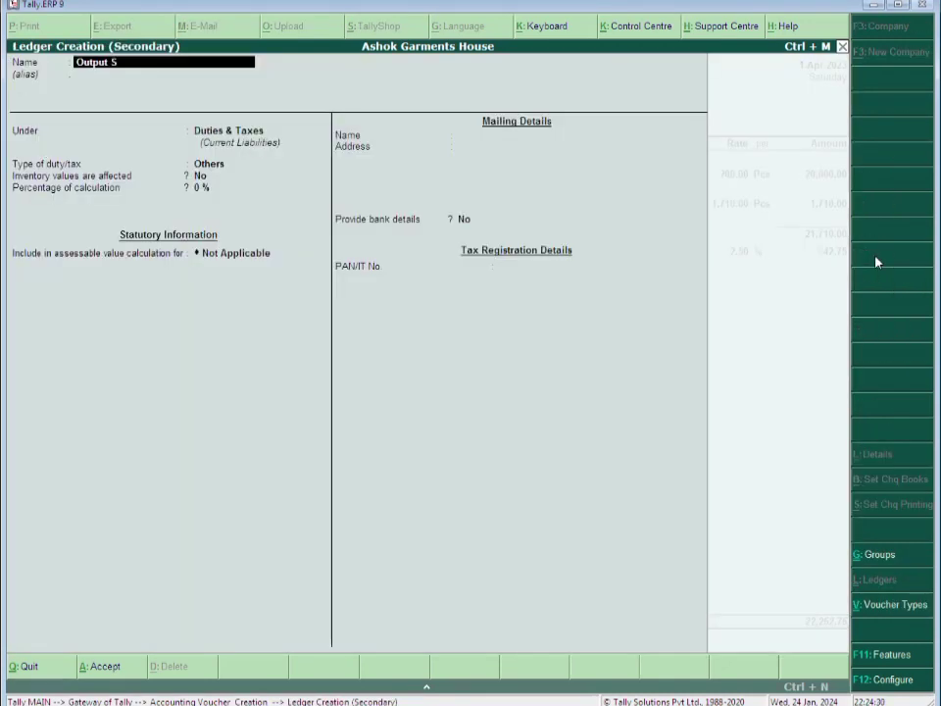
text(gst)
key(Return)
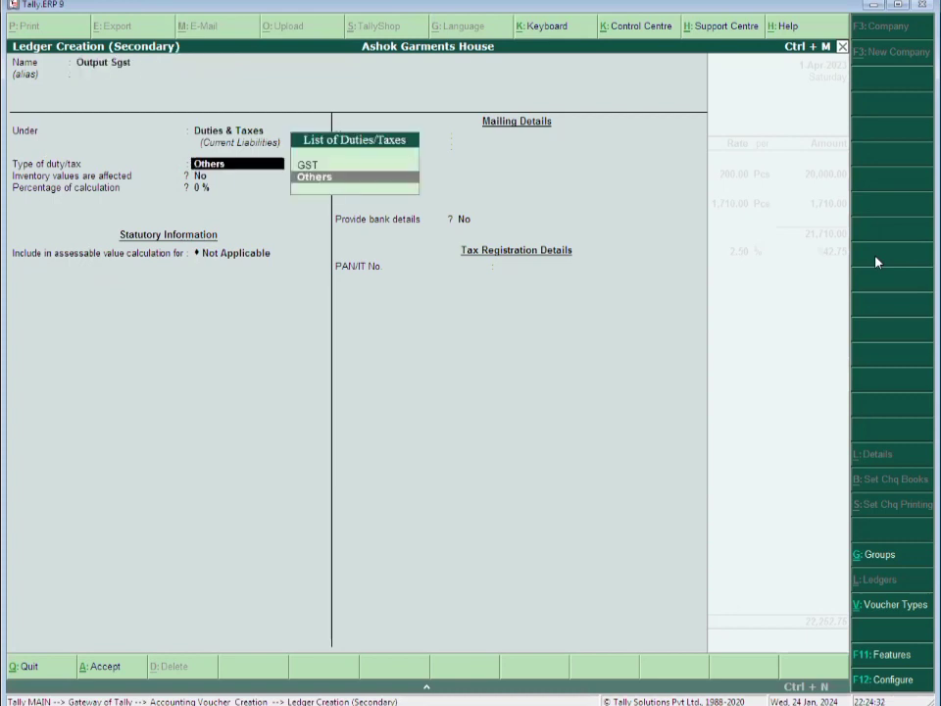
key(Up)
key(Return)
key(Down)
key(Return)
text(2)
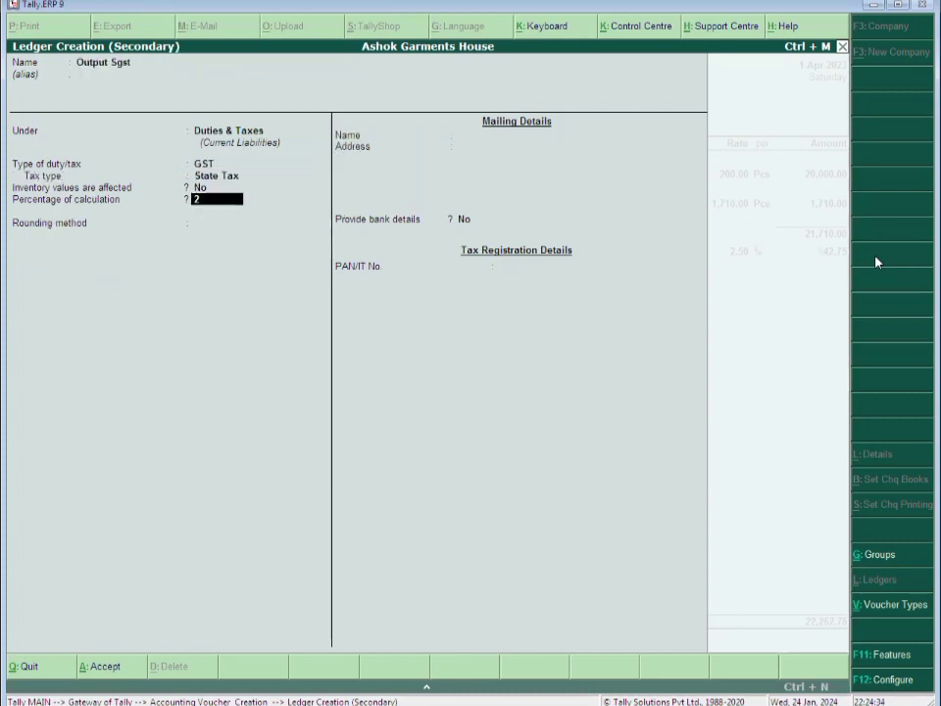
text(.5)
key(Return)
key(ctrl+a)
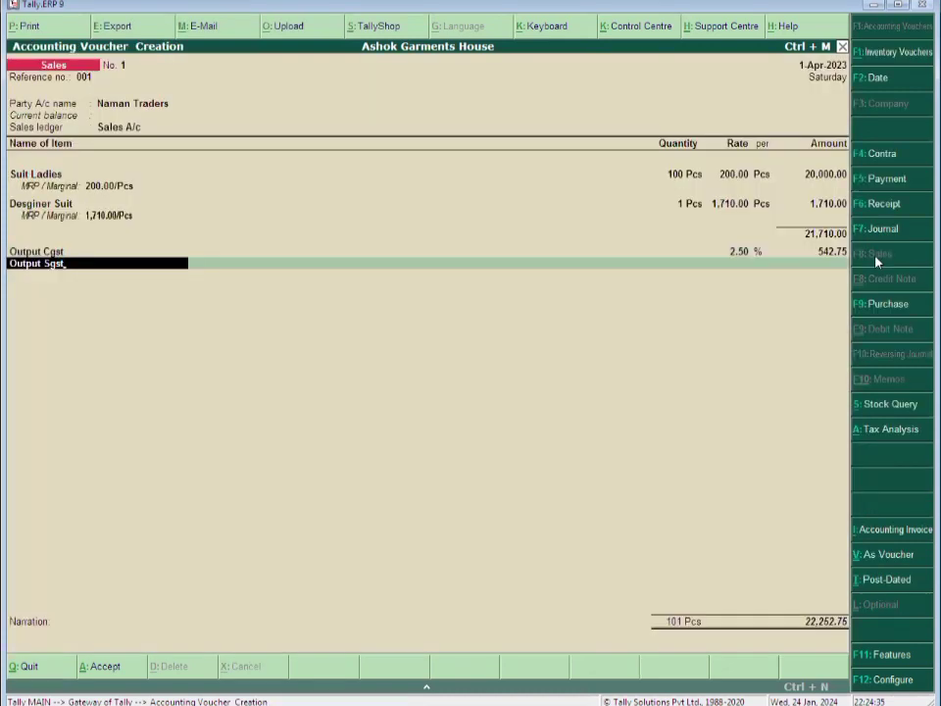
key(Return)
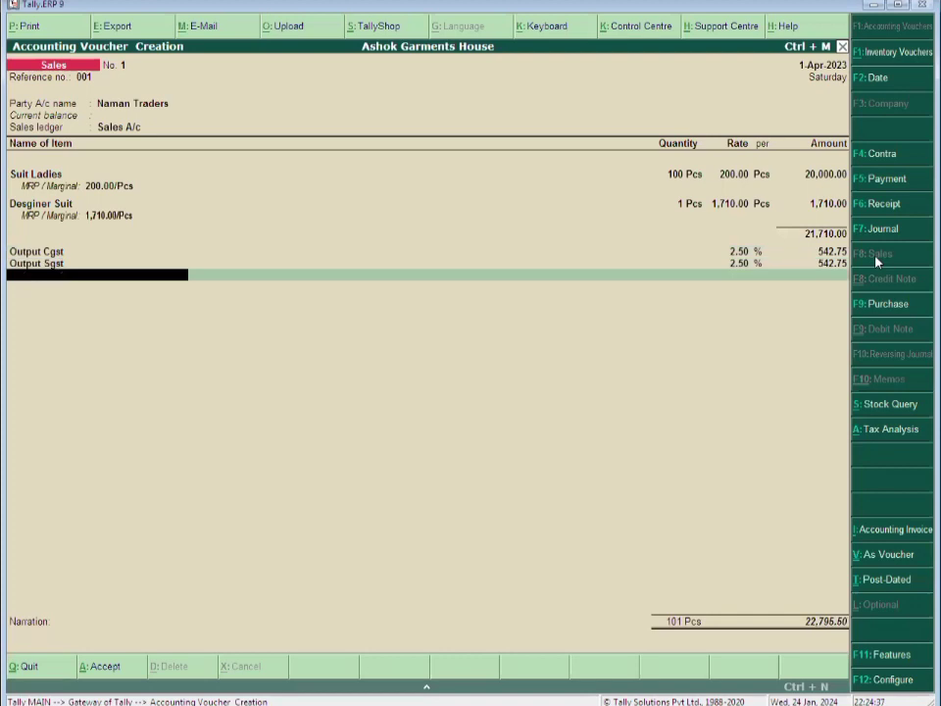
Add a 0.50 Round Off line, narrate 'Being Goods Sold.', and save voucher 1
text(r)
key(Return)
key(Return)
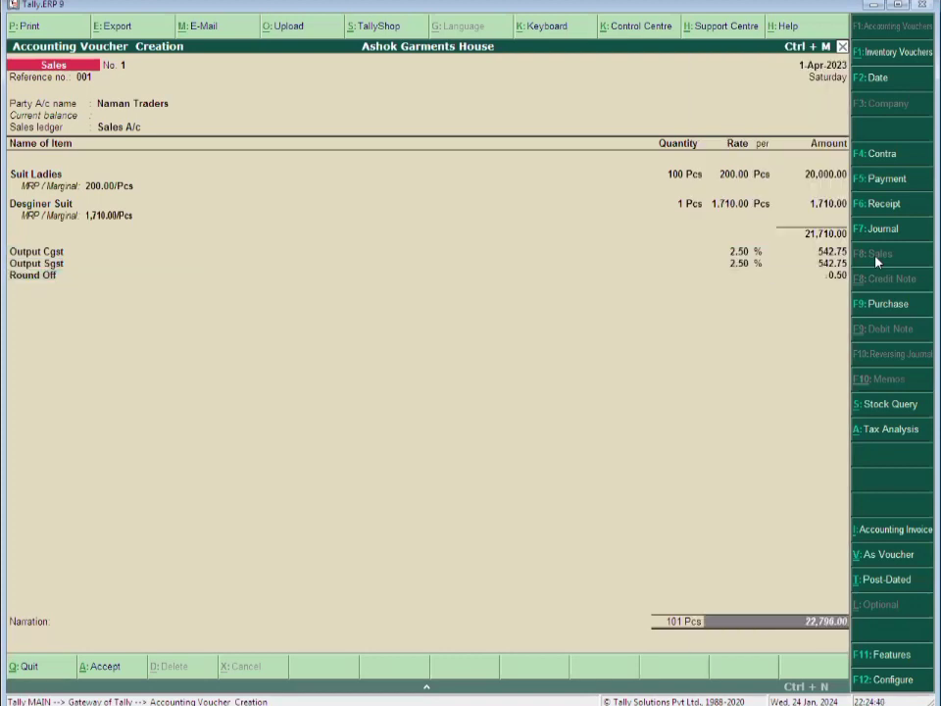
key(Return)
text(Be)
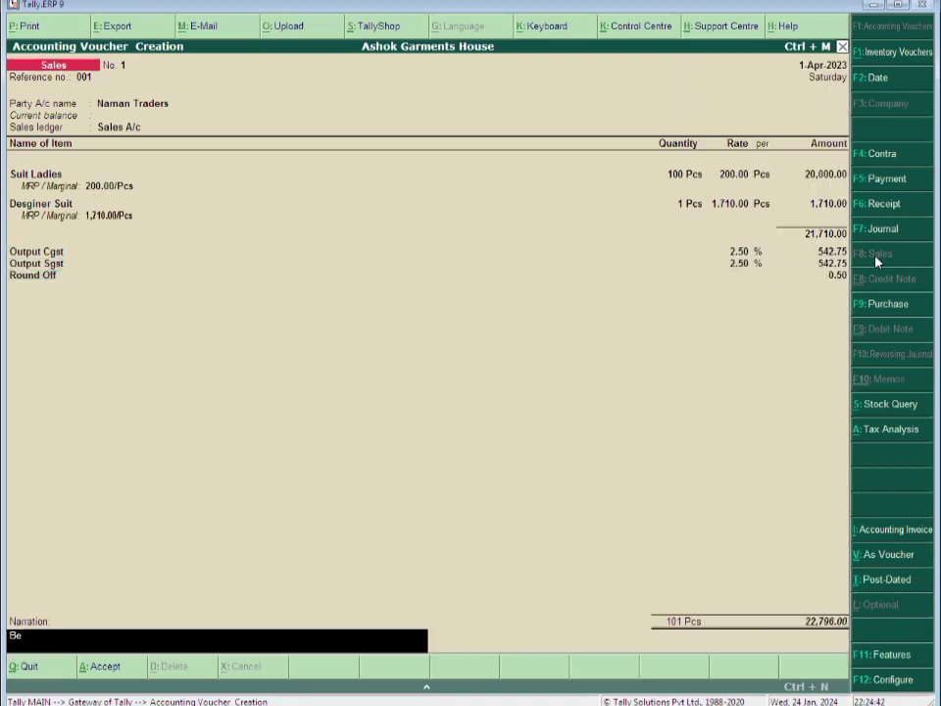
text(ing Goods Sold.)
key(Return)
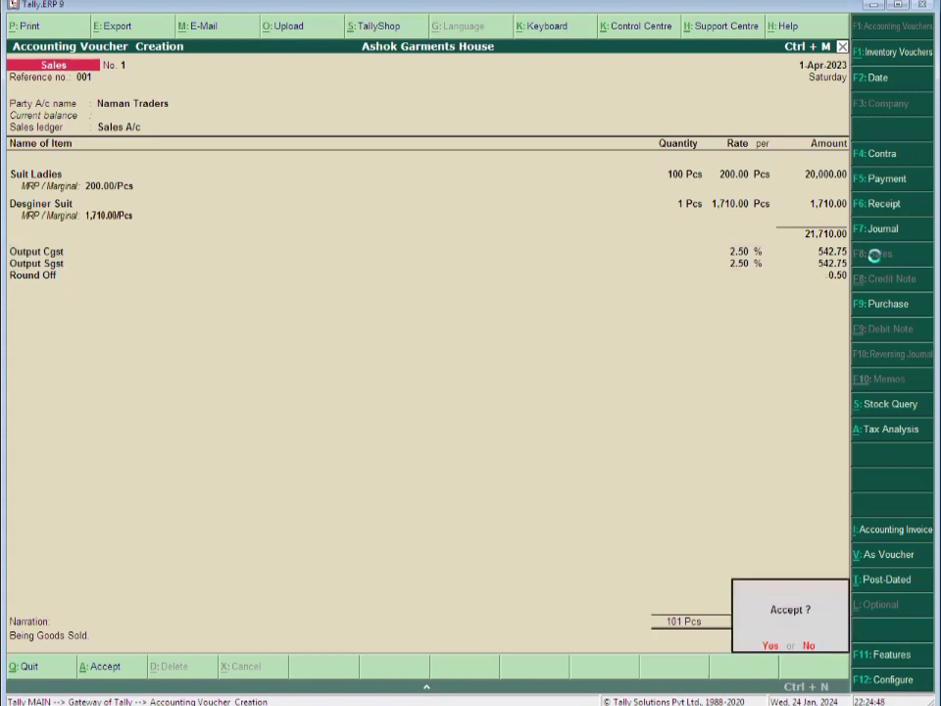
key(Return)
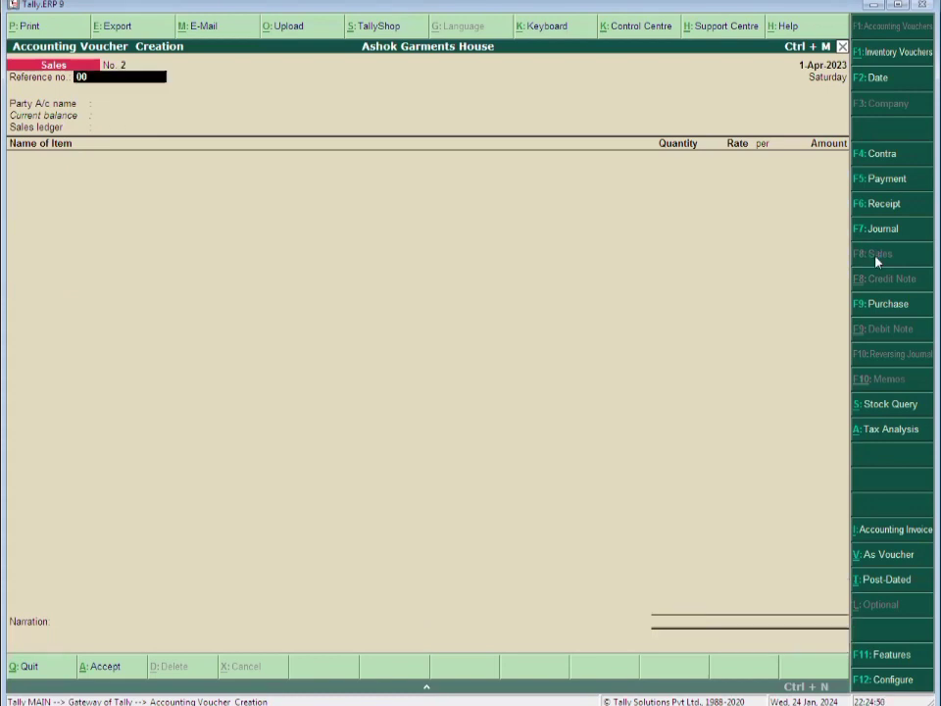
Enter reference 002 and create party ledger 'Alok Nath Emporium' under Sundry Debtors
text(002)
key(Return)
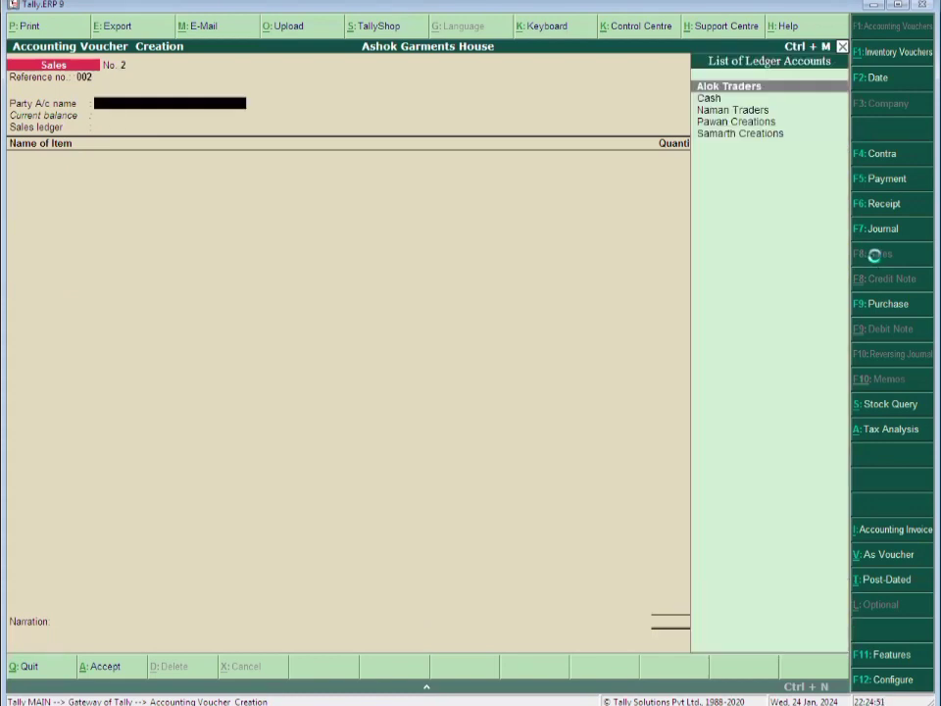
key(alt+c)
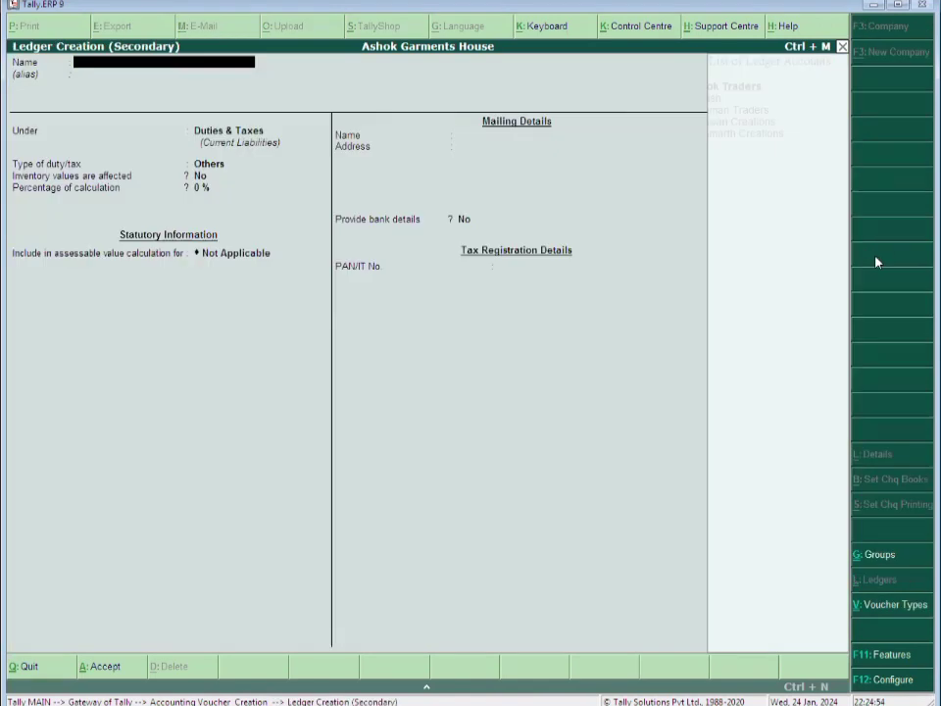
text(Alok Nath Emporium)
key(Return)
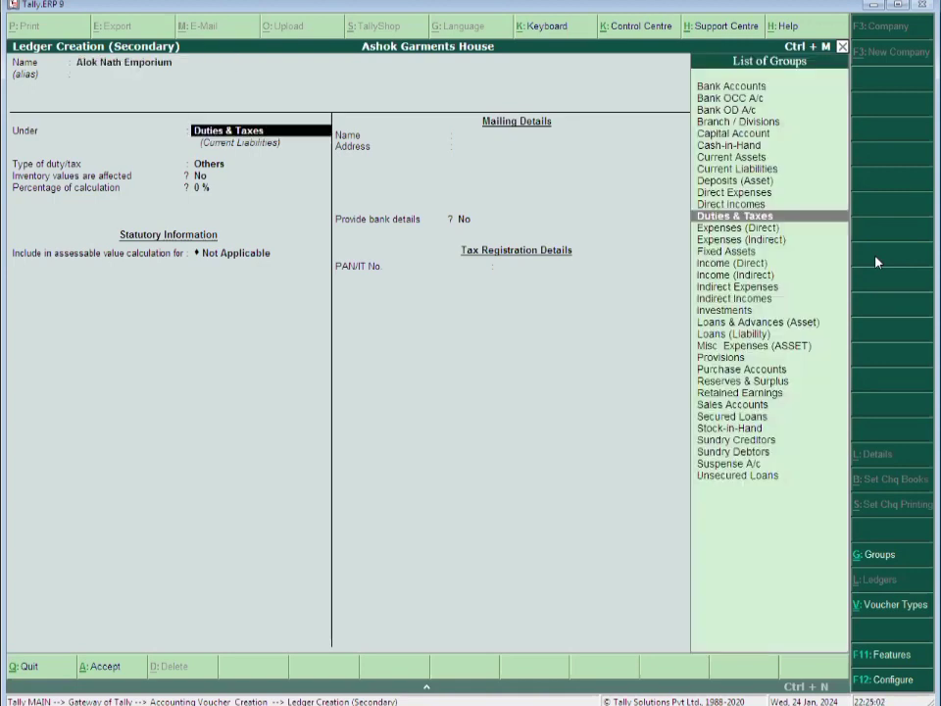
text(Sun)
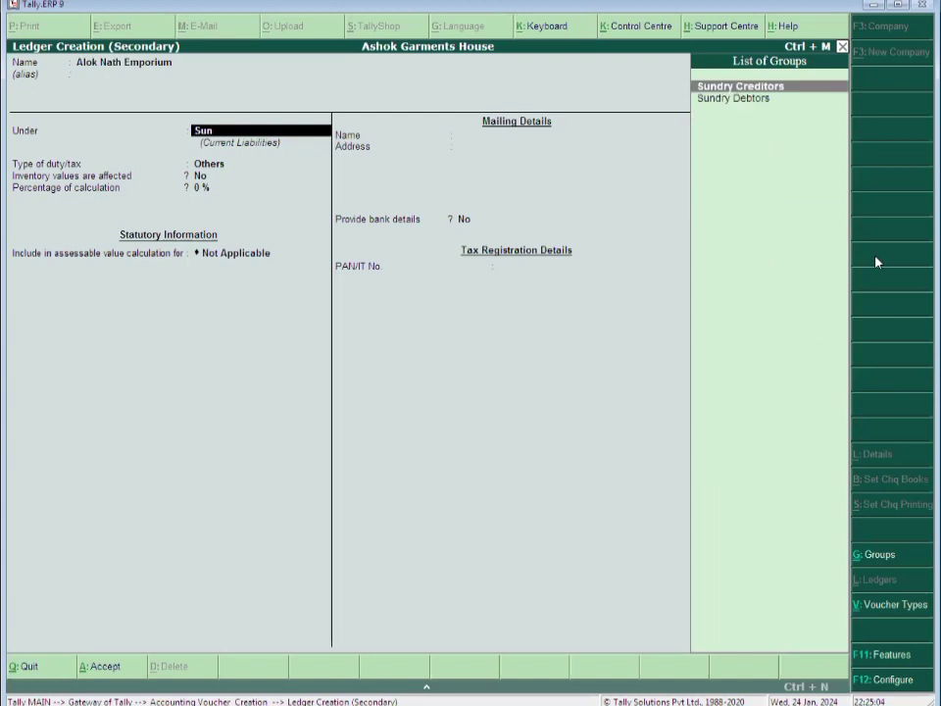
key(BackSpace)
text(n)
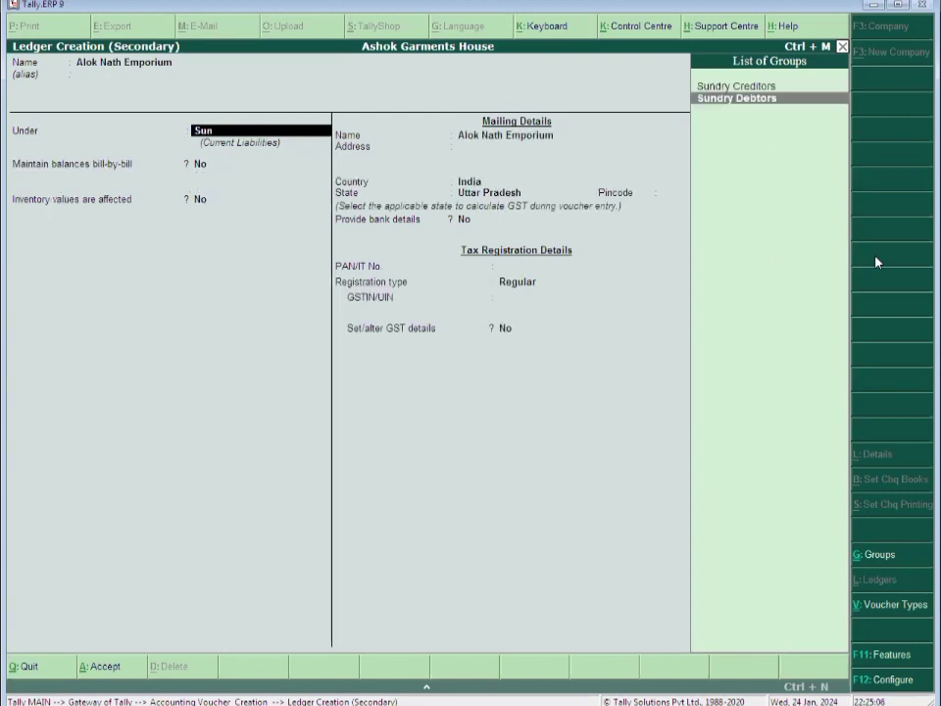
key(Return)
Enter the mailing address, correcting it from Bhopal to 'Delhi Road, Mumbai'
key(Return)
key(Return)
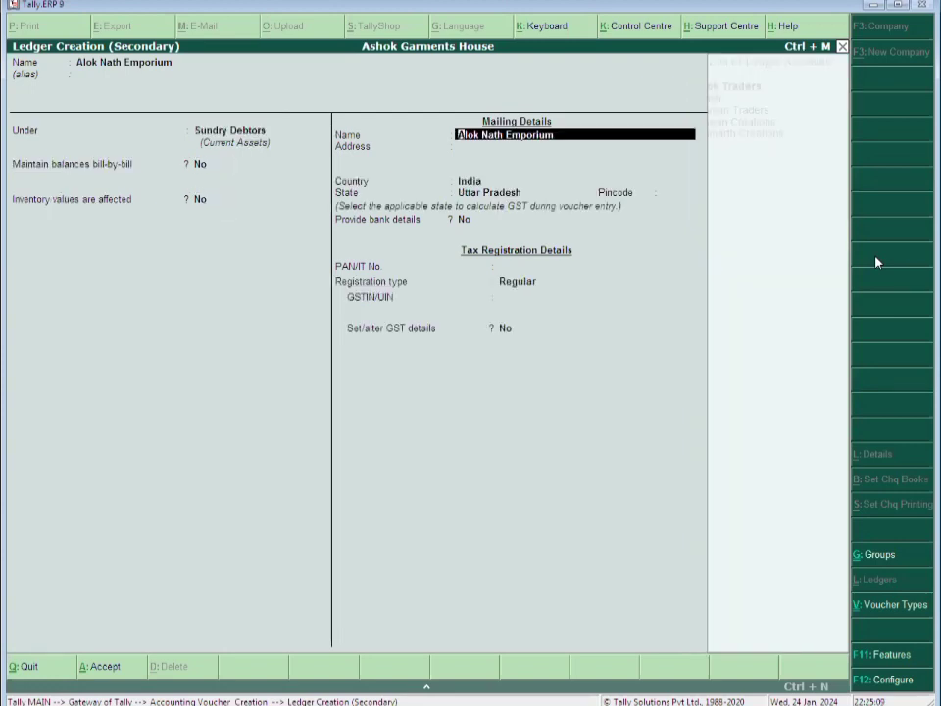
key(Return)
text(Delh)
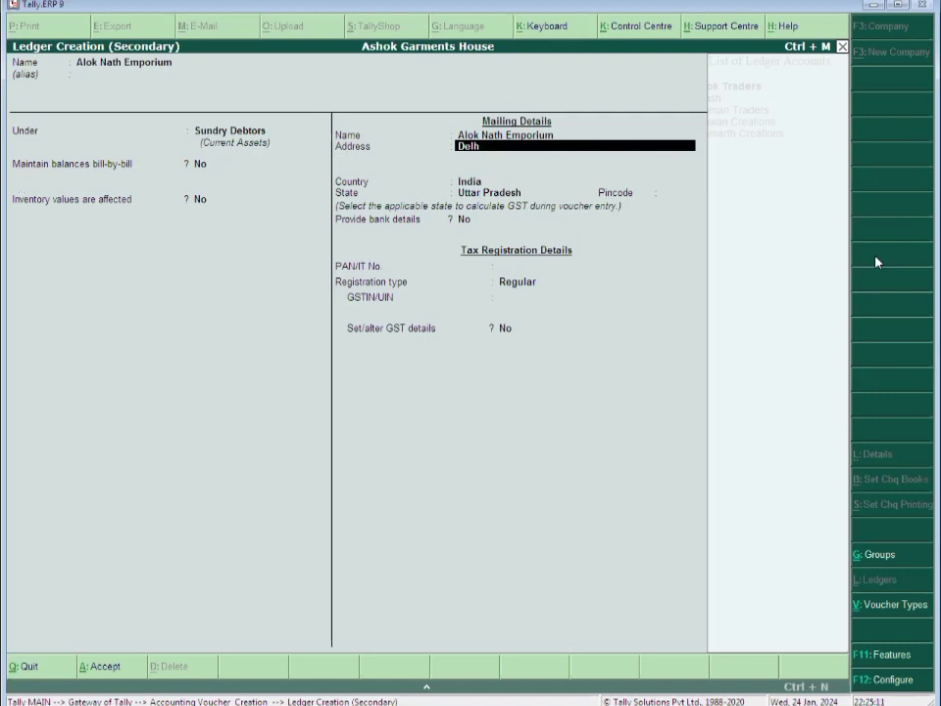
text(i Road, Bhopal)
key(Return)
key(Return)
key(Return)
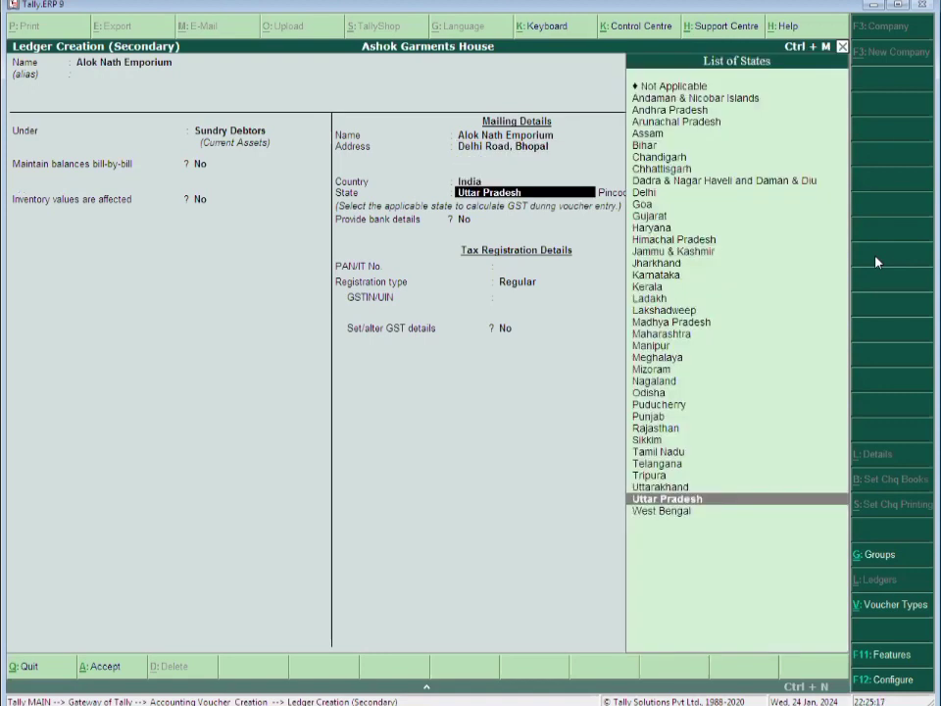
text(M)
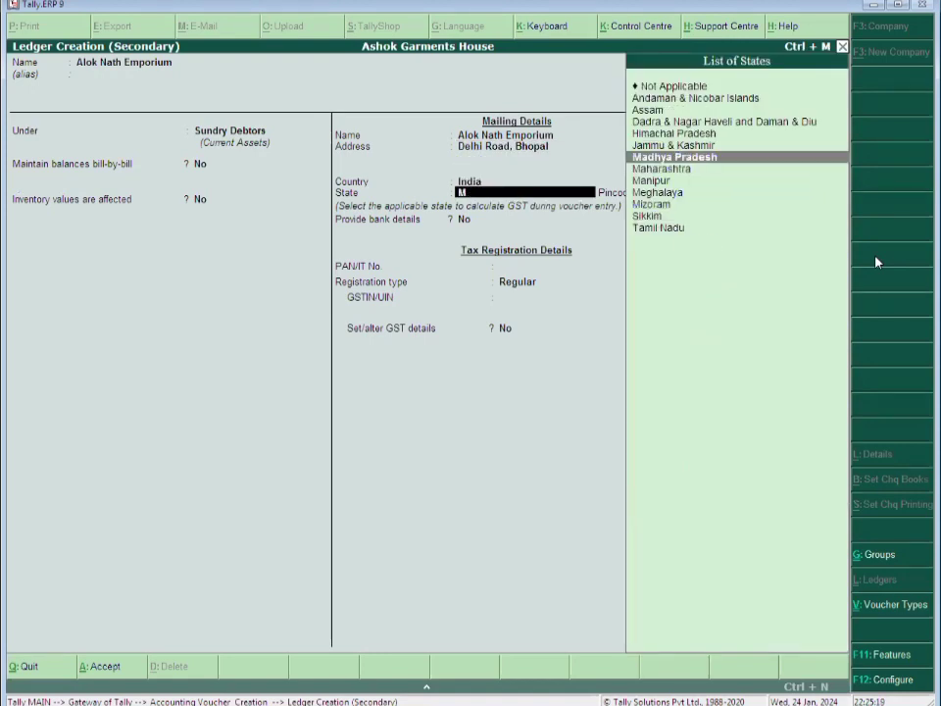
key(Return)
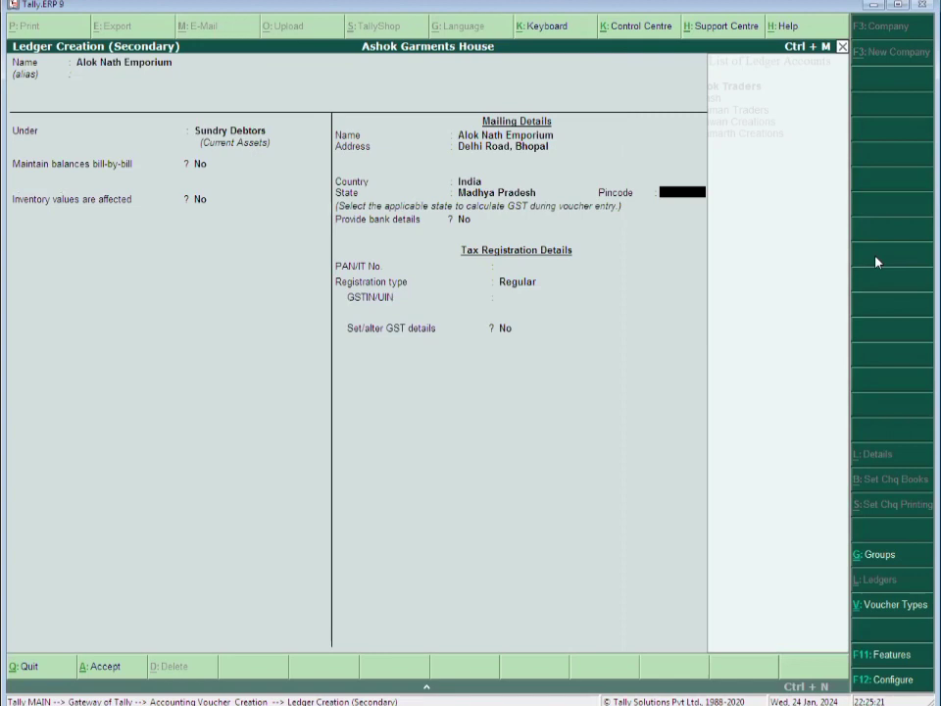
key(BackSpace)
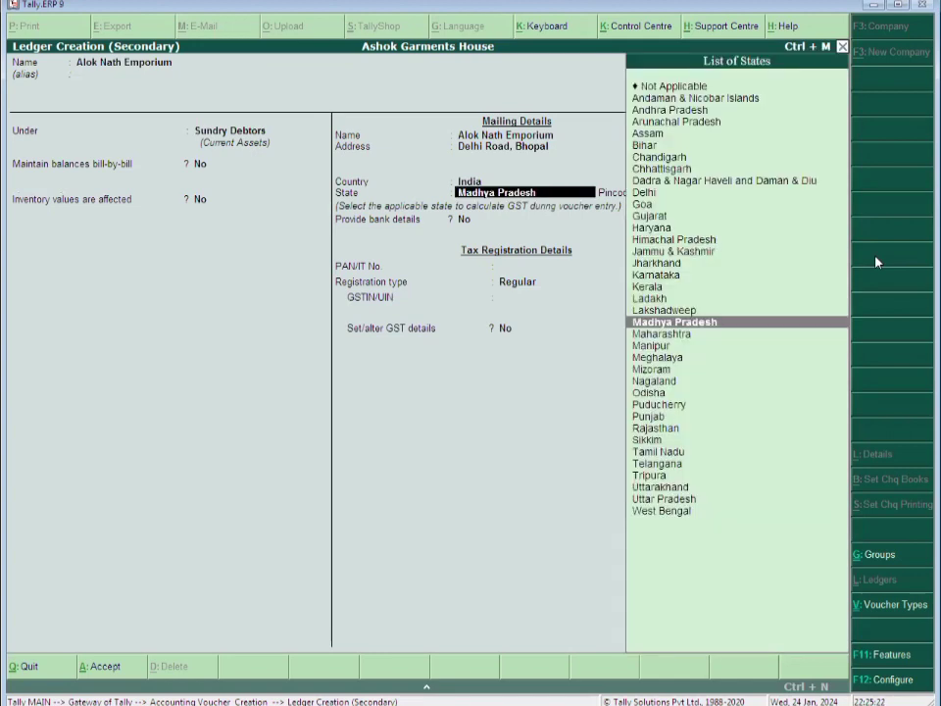
key(BackSpace)
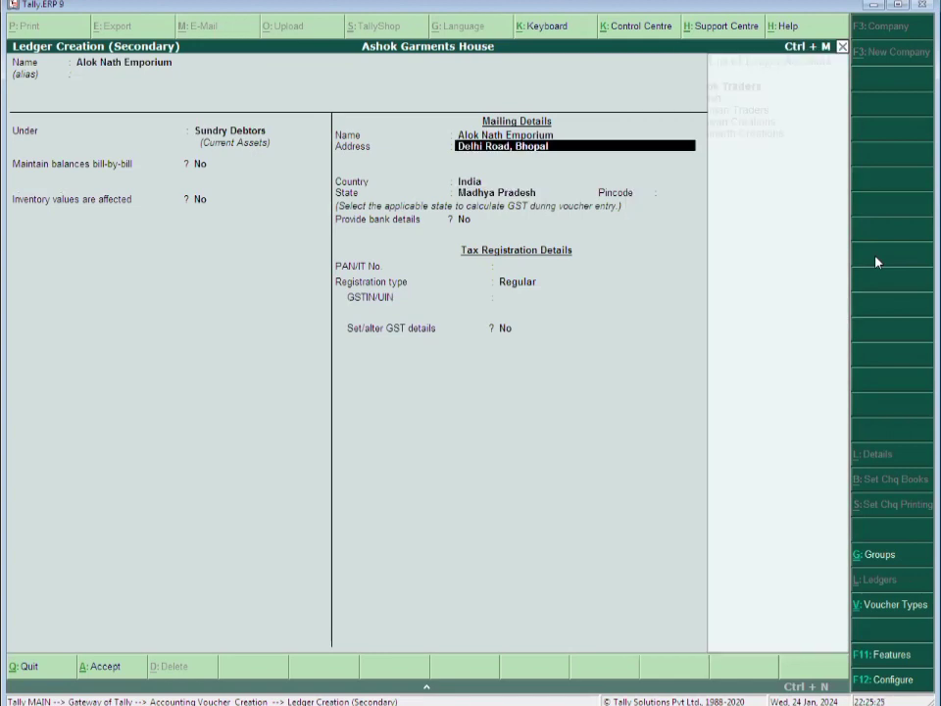
key(BackSpace)
key(BackSpace)
key(BackSpace)
key(BackSpace)
key(BackSpace)
key(BackSpace)
key(BackSpace)
text(m)
key(BackSpace)
key(BackSpace)
text(Mumbao)
key(BackSpace)
text(i)
key(Return)
key(Return)
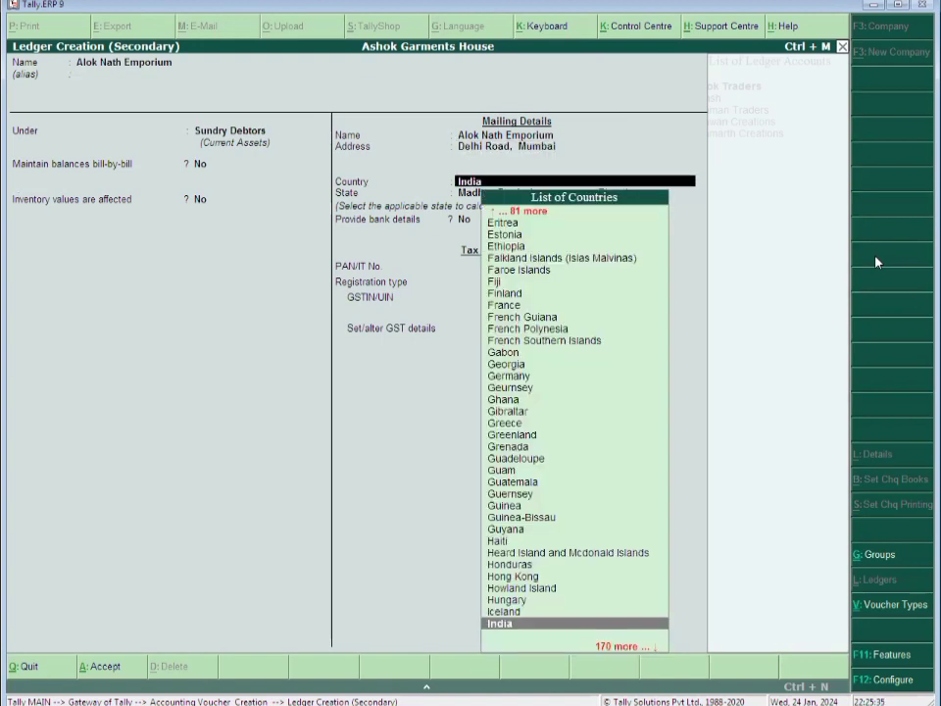
Set country India, state Maharashtra, enter the party's GSTIN, and save the ledger
key(Return)
text(Mah)
key(Return)
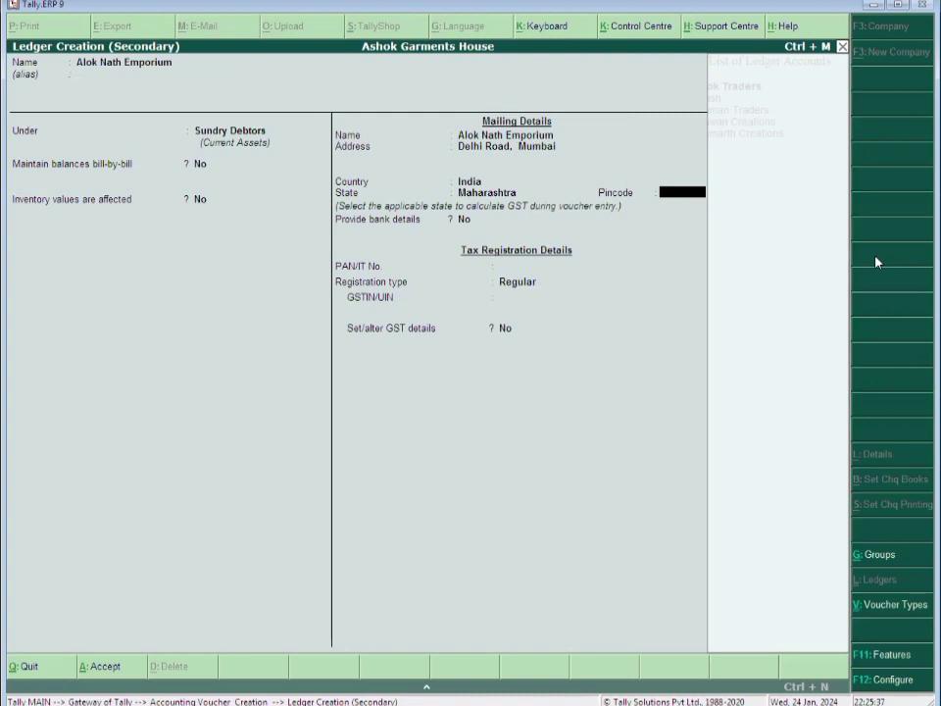
key(Return)
key(Return)
key(Return)
key(Return)
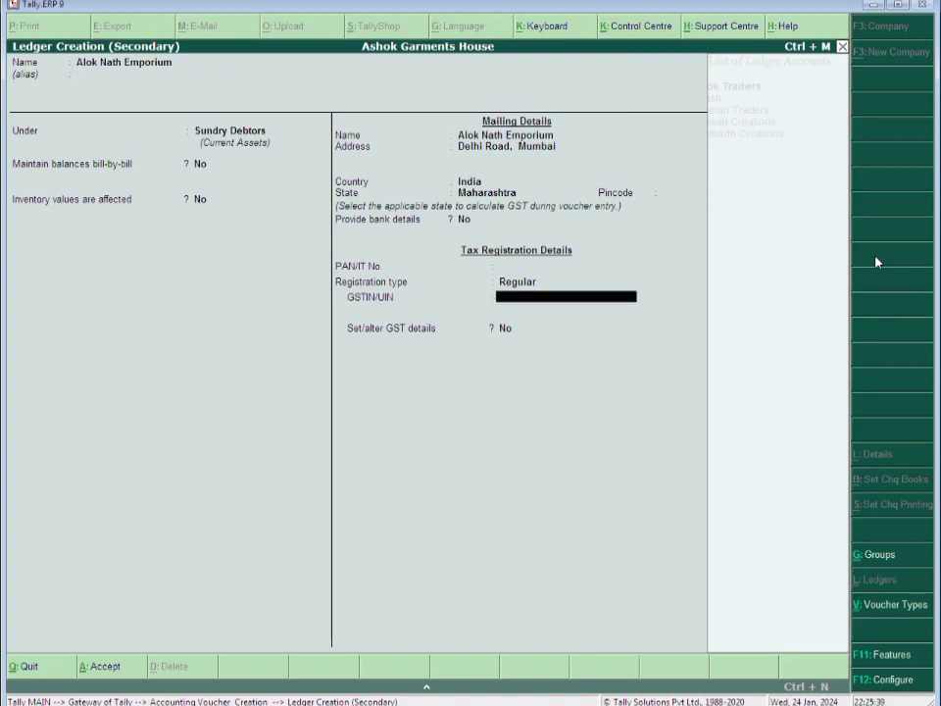
text(27************)
key(Return)
key(Return)
key(Return)
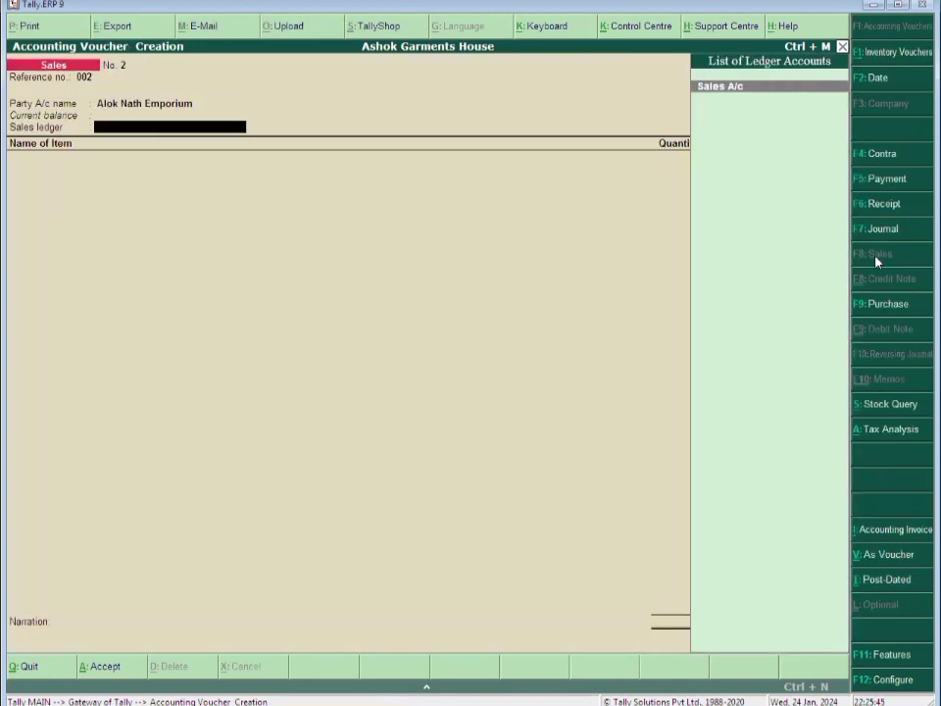
Alter the Alok Nath Emporium ledger so Set/alter GST details is Yes, and accept
key(BackSpace)
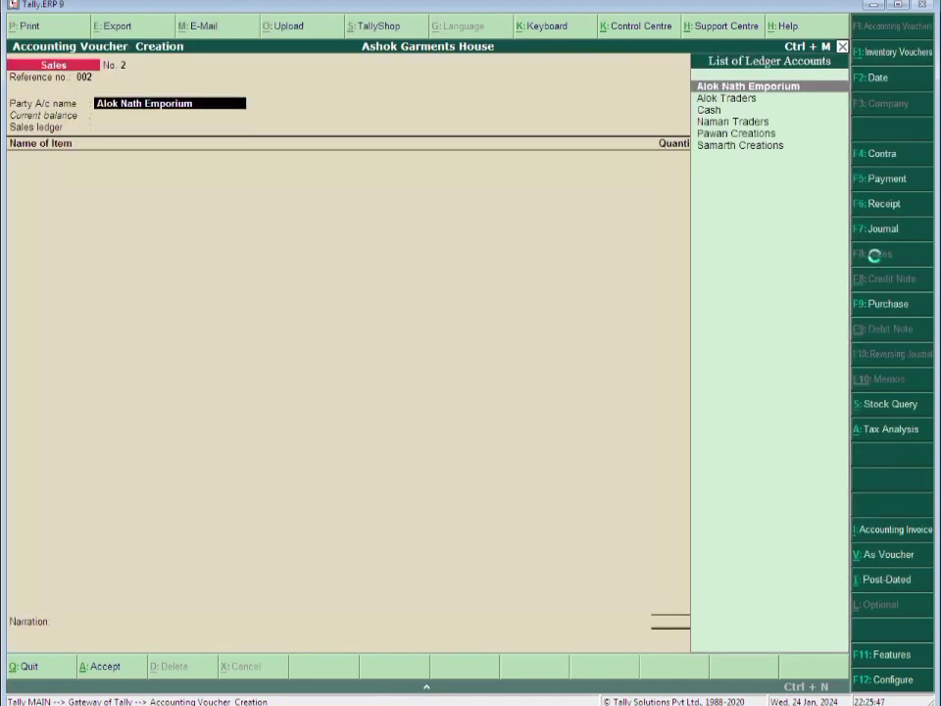
key(ctrl+Return)
key(Return)
key(Return)
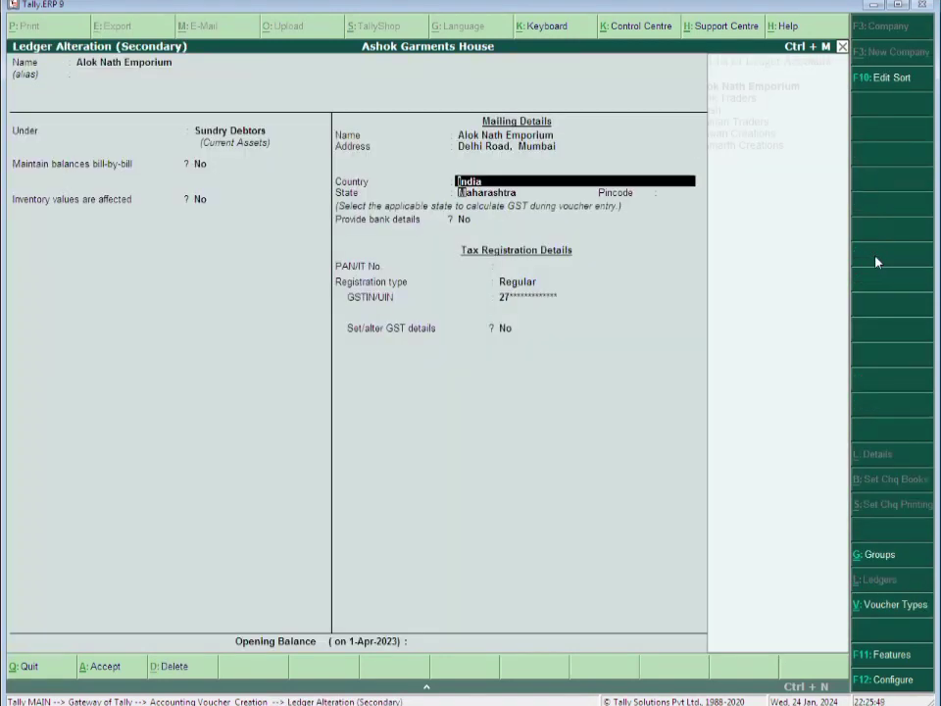
key(Return)
key(Return)
key(Return)
key(Return)
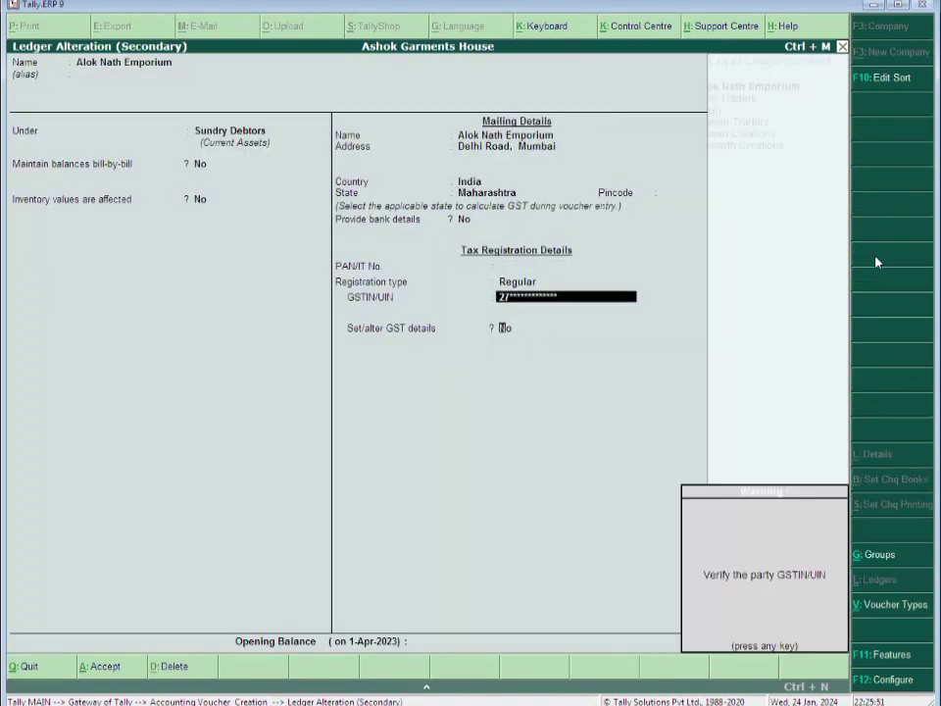
key(Return)
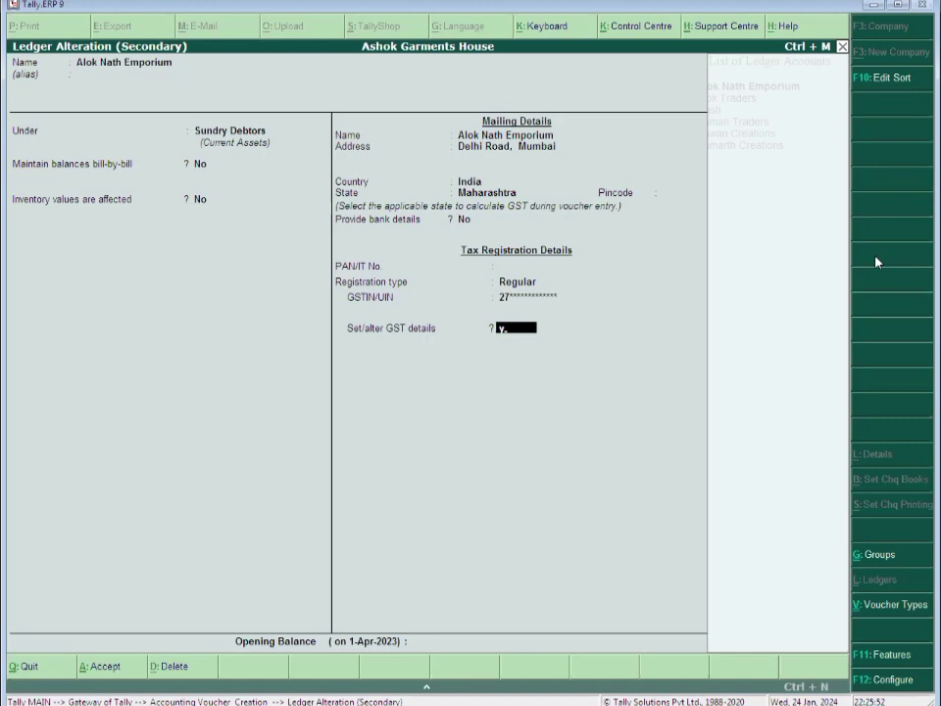
key(y)
key(Return)
key(Return)
key(Return)
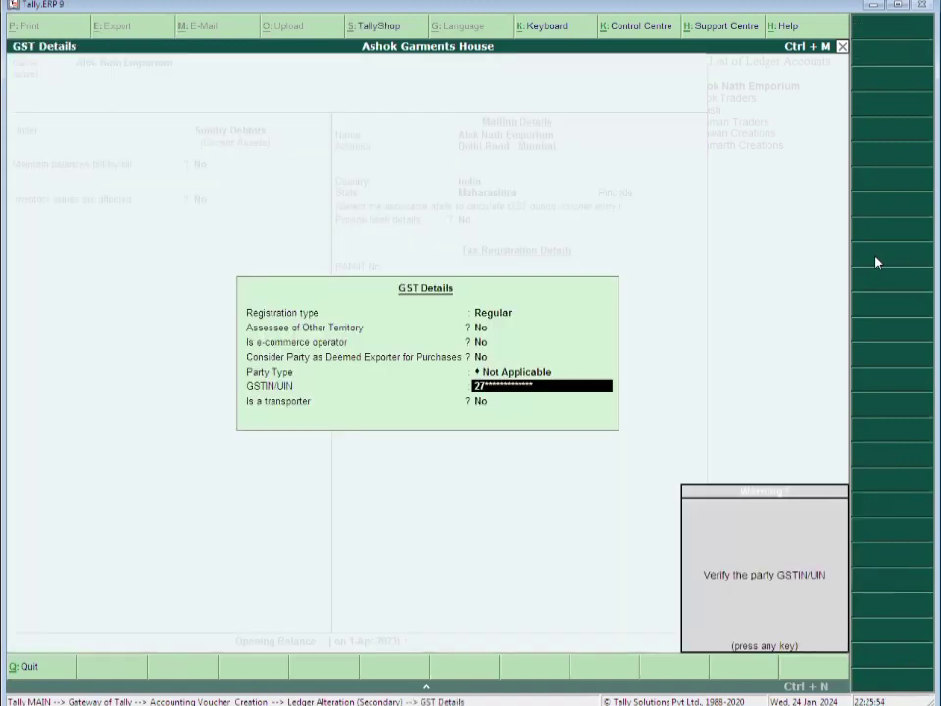
key(Return)
key(Return)
key(Return)
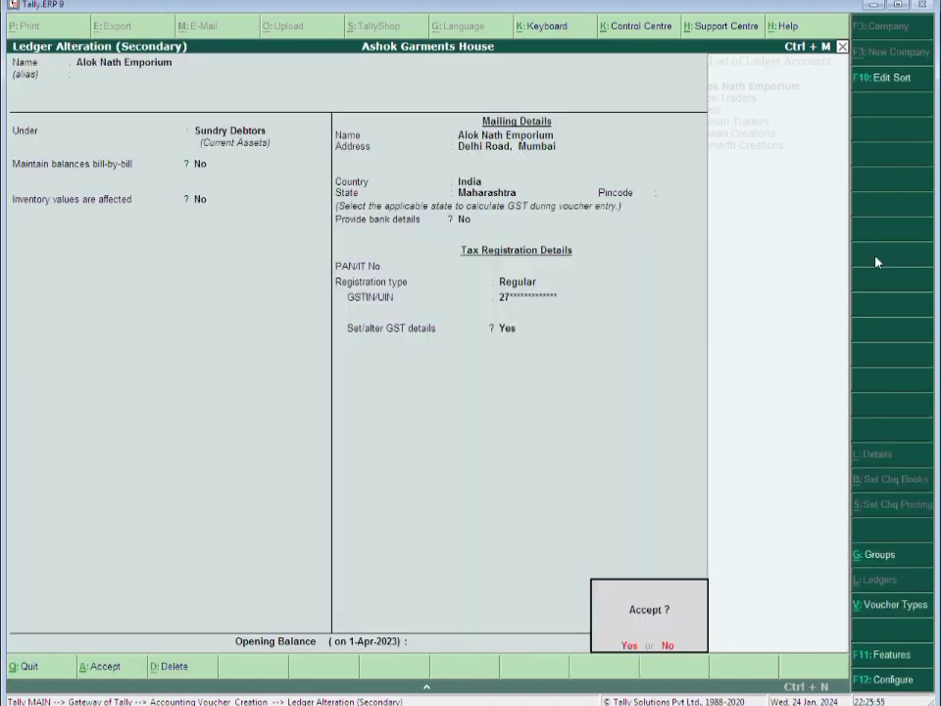
key(y)
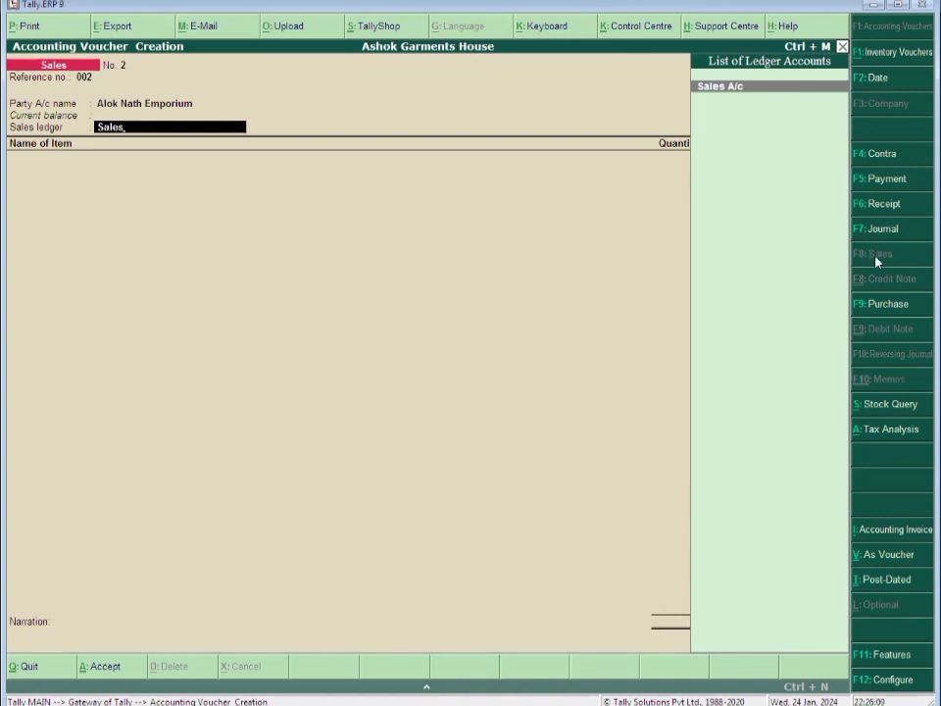
Create 'Interstate Sales' under Sales Accounts for Goods, with Interstate Sales Taxable classification
key(alt+c)
text(Interstate)
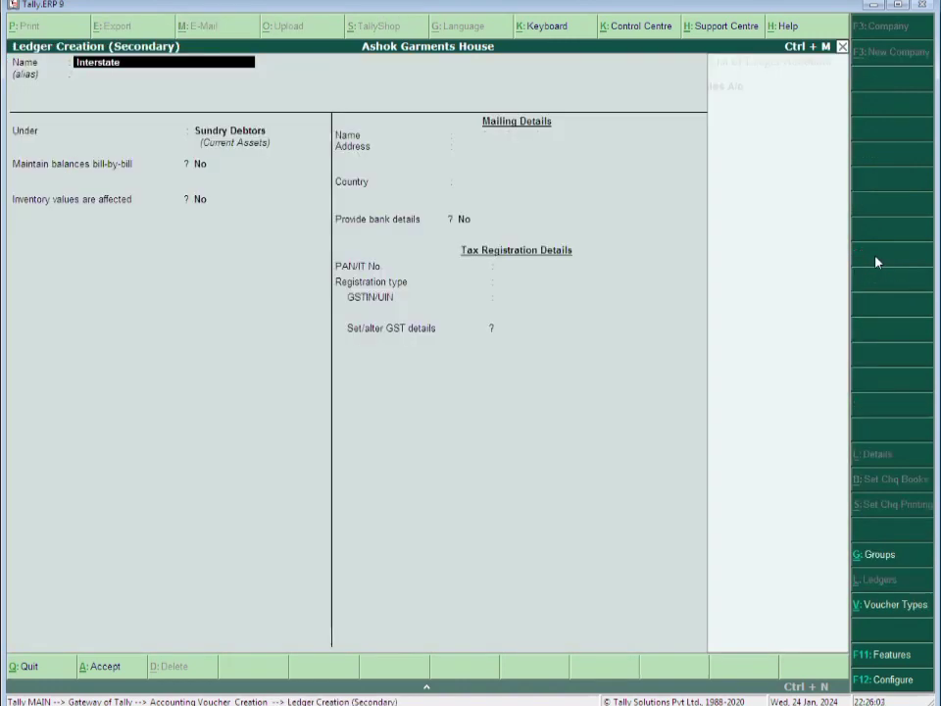
text( Sales)
key(Return)
text(Sa)
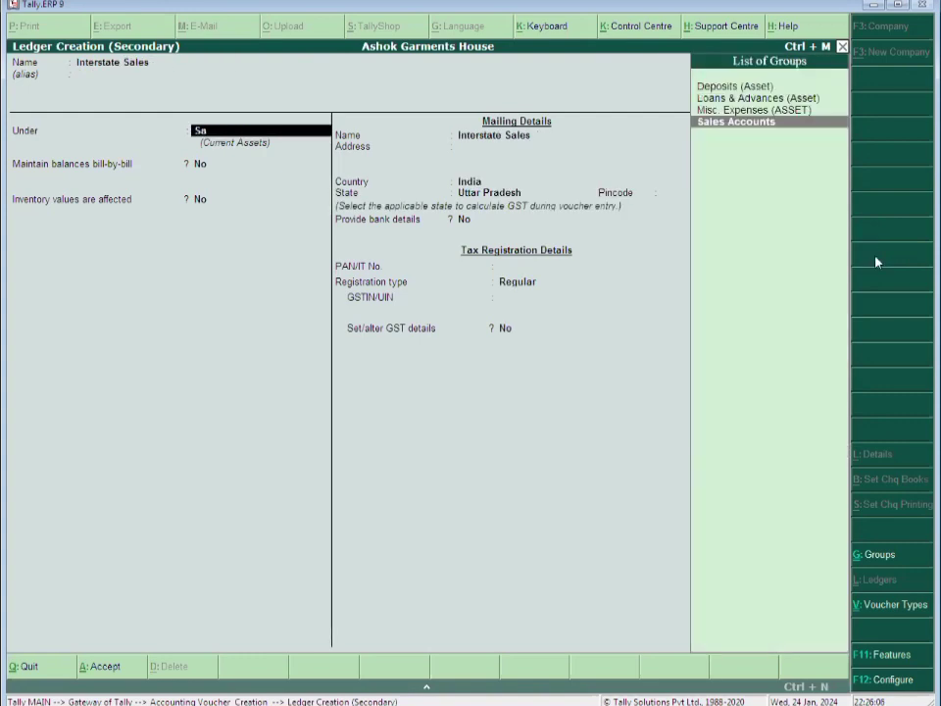
key(Return)
key(Return)
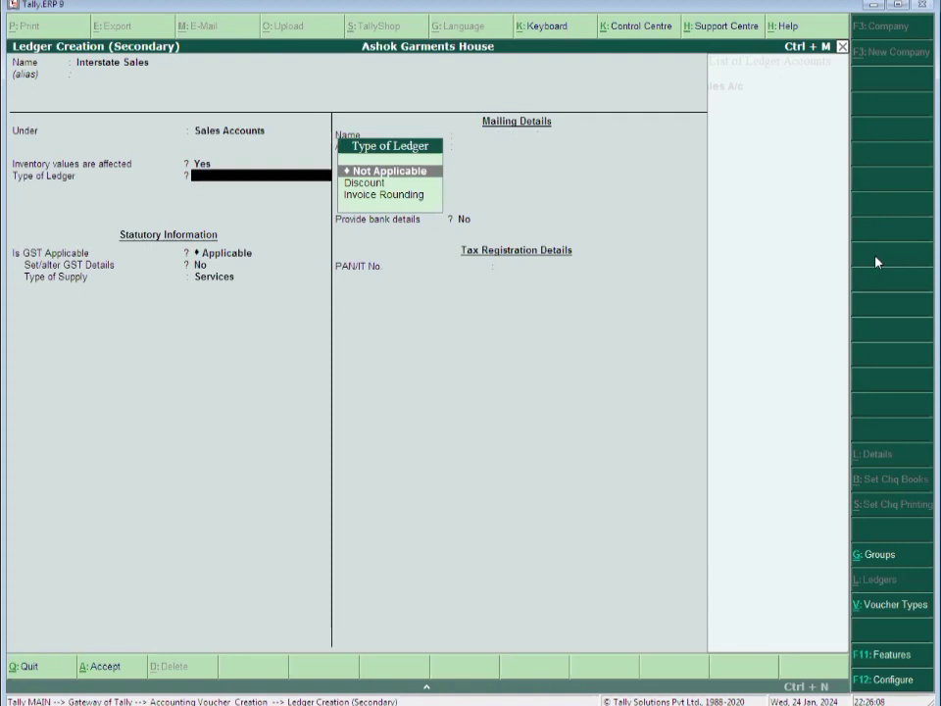
key(Return)
key(Return)
key(Return)
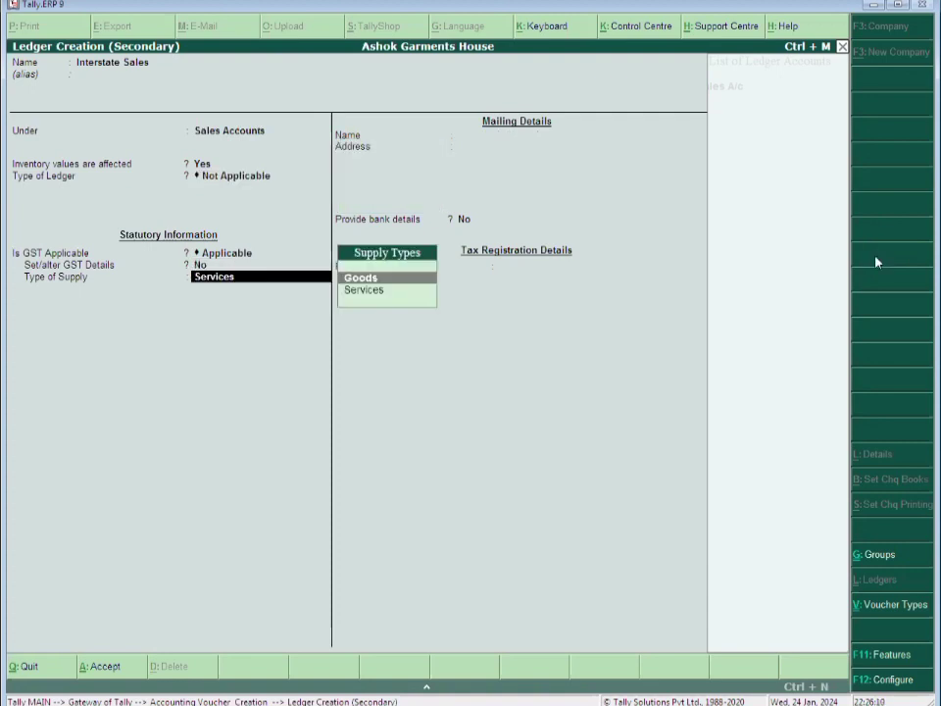
key(Return)
key(ctrl+a)
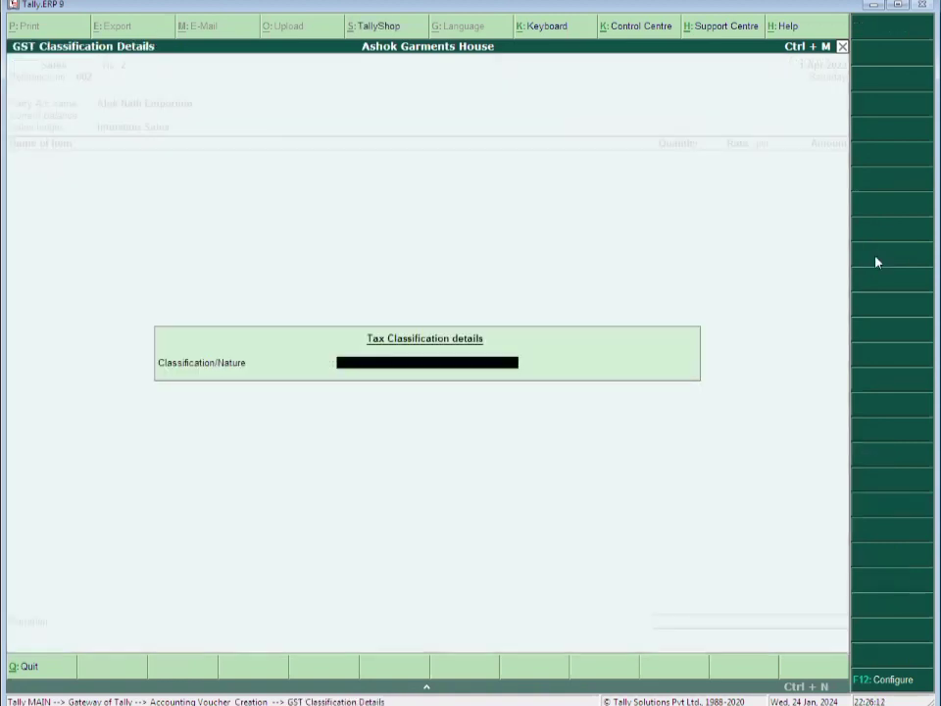
text(Inter)
key(Down)
key(Down)
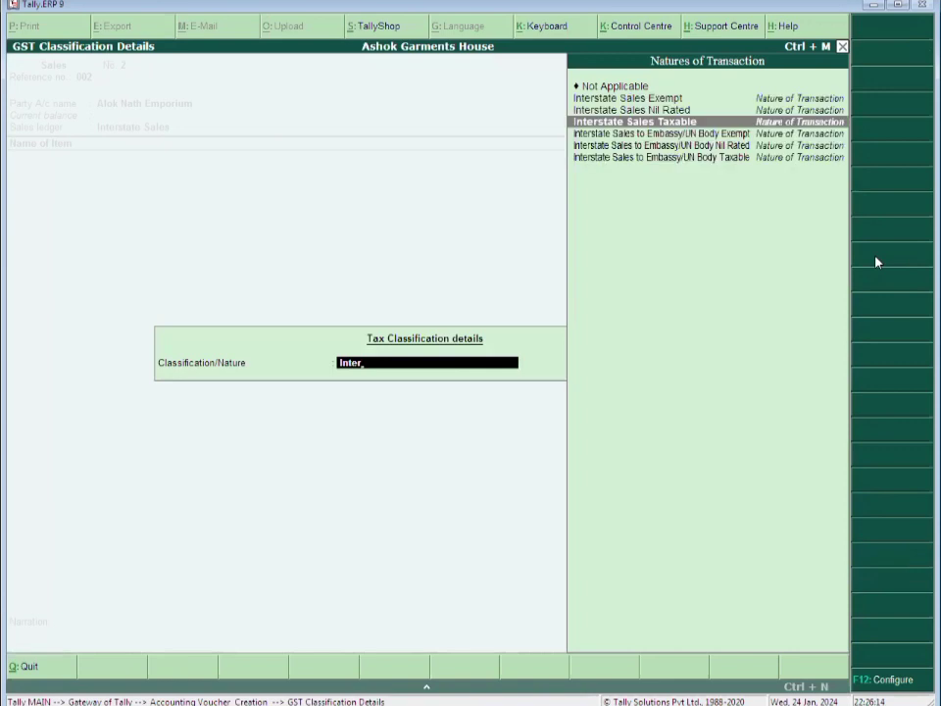
key(Return)
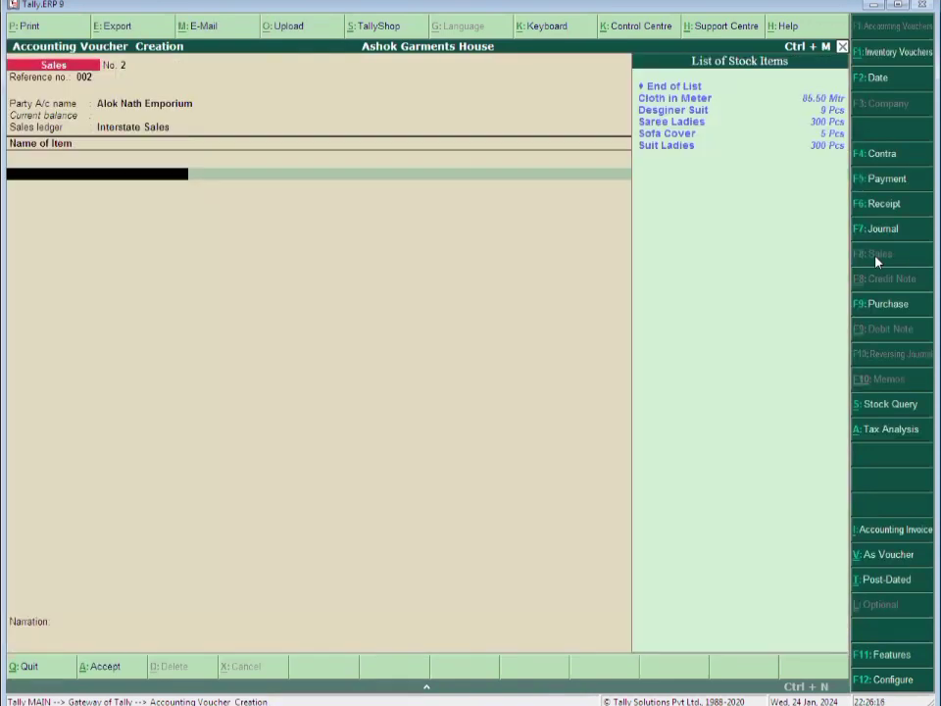
Add Saree Ladies (5 Pcs at 130.00) and Desginer Suit (2 Pcs at 1,710.00)
key(Down)
key(Down)
key(Down)
key(Return)
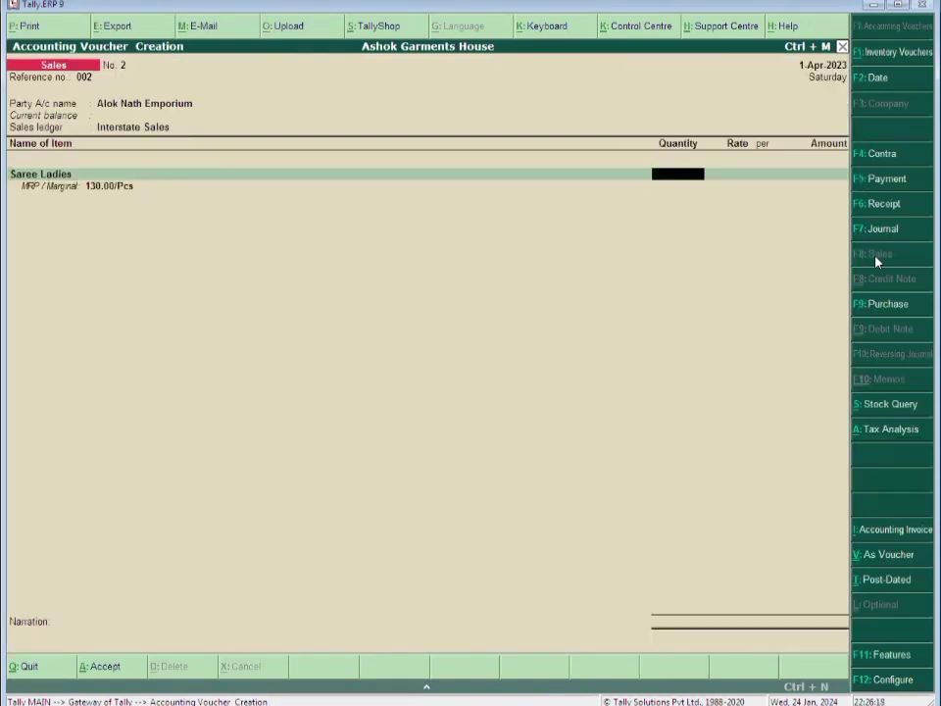
text(5)
key(Return)
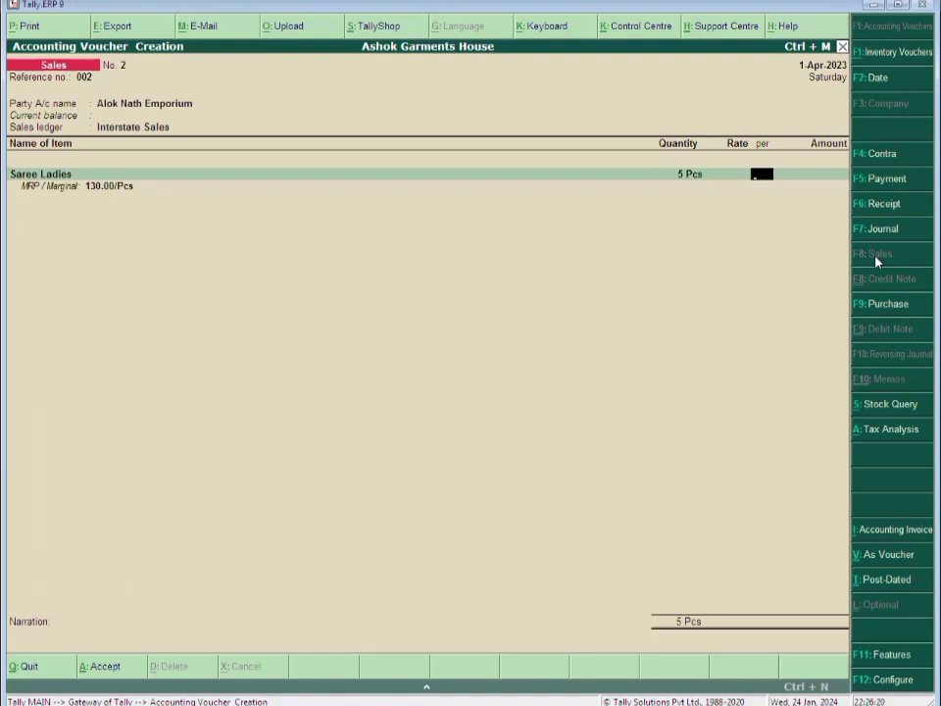
text(130)
key(Return)
key(Return)
key(Return)
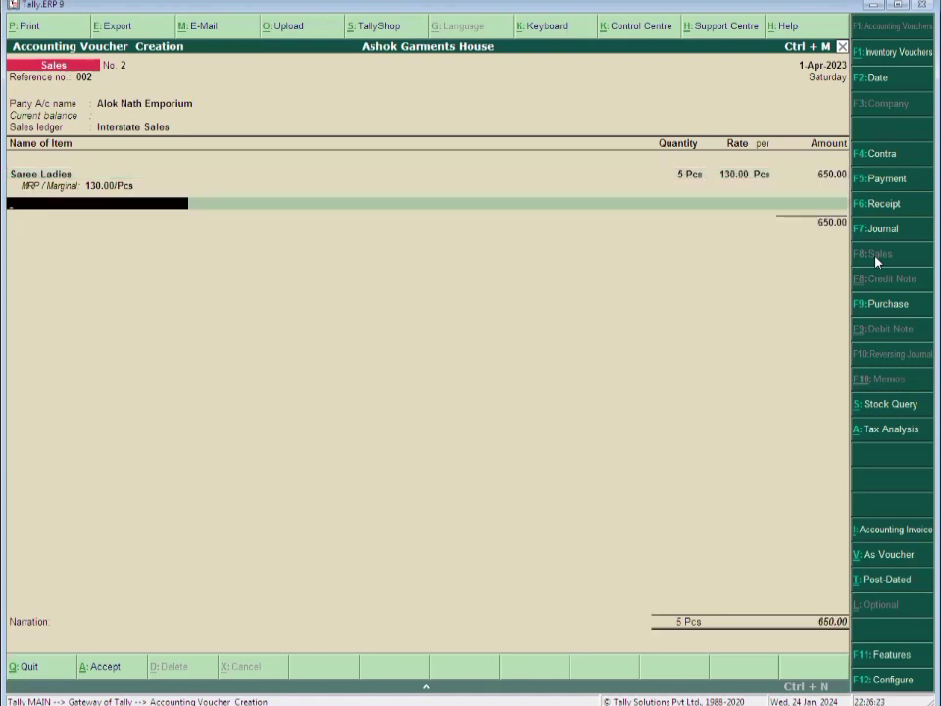
key(Down)
key(Return)
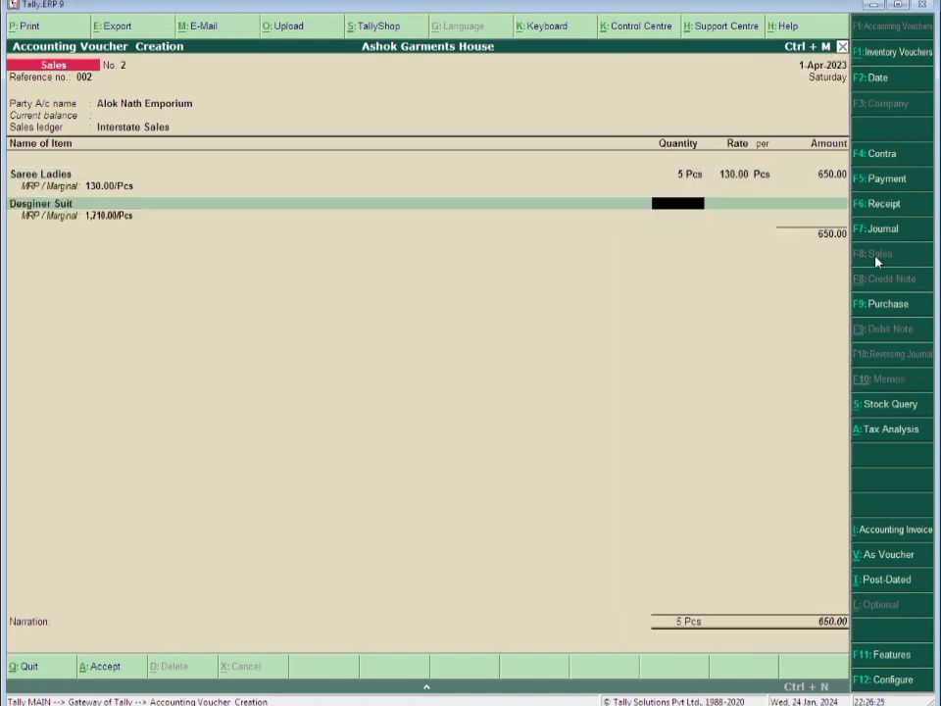
text(2)
key(Return)
key(Return)
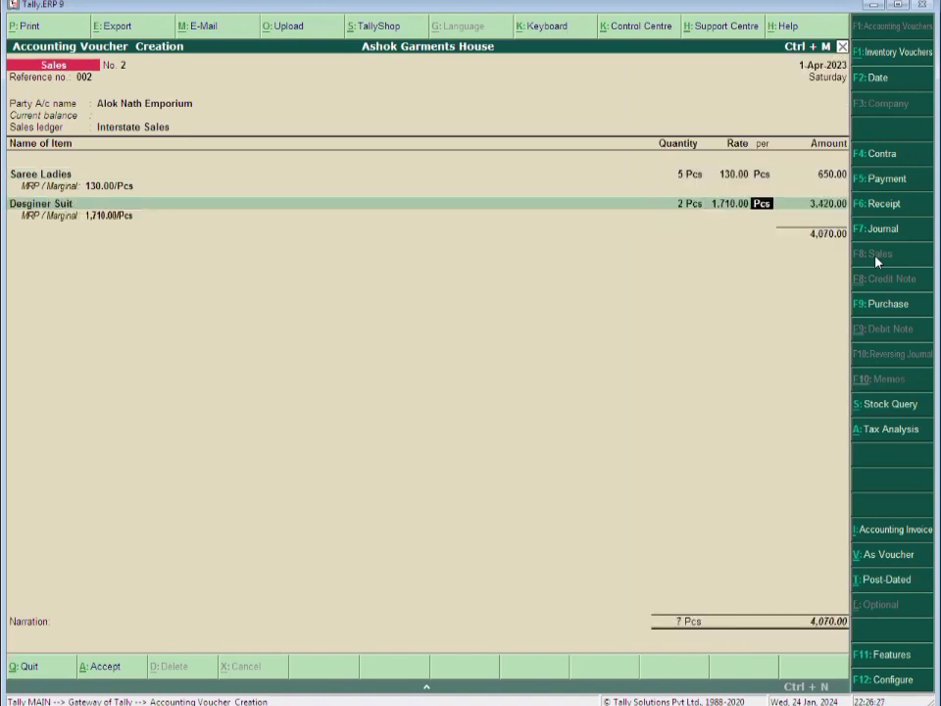
key(Return)
key(Return)
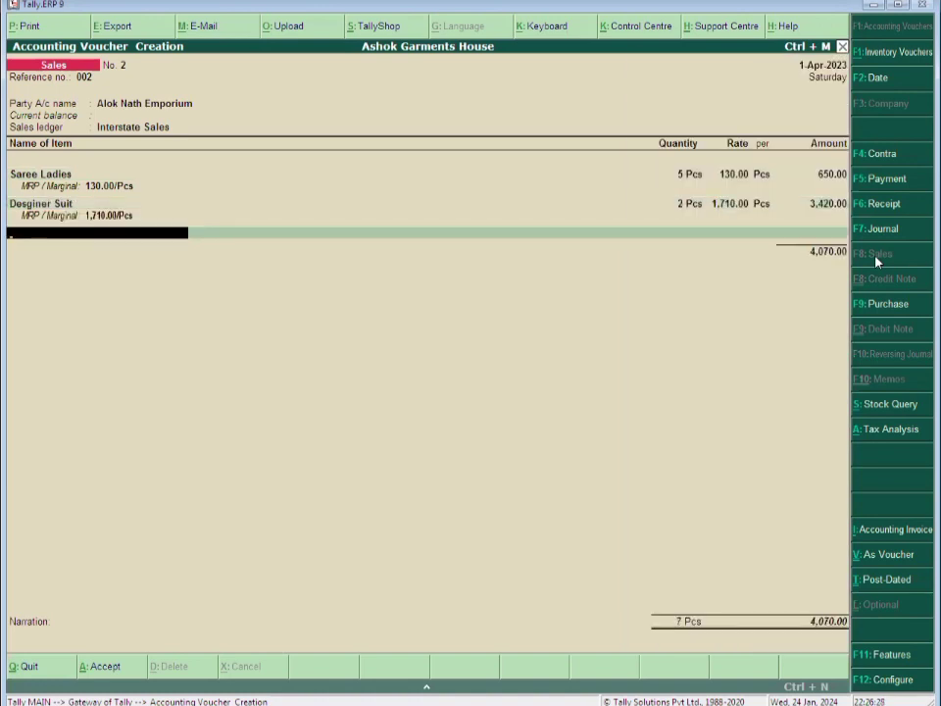
Add Cloth in Meter (25 Mtr at 125) and Suit Ladies (5 Pcs at 200)
key(Return)
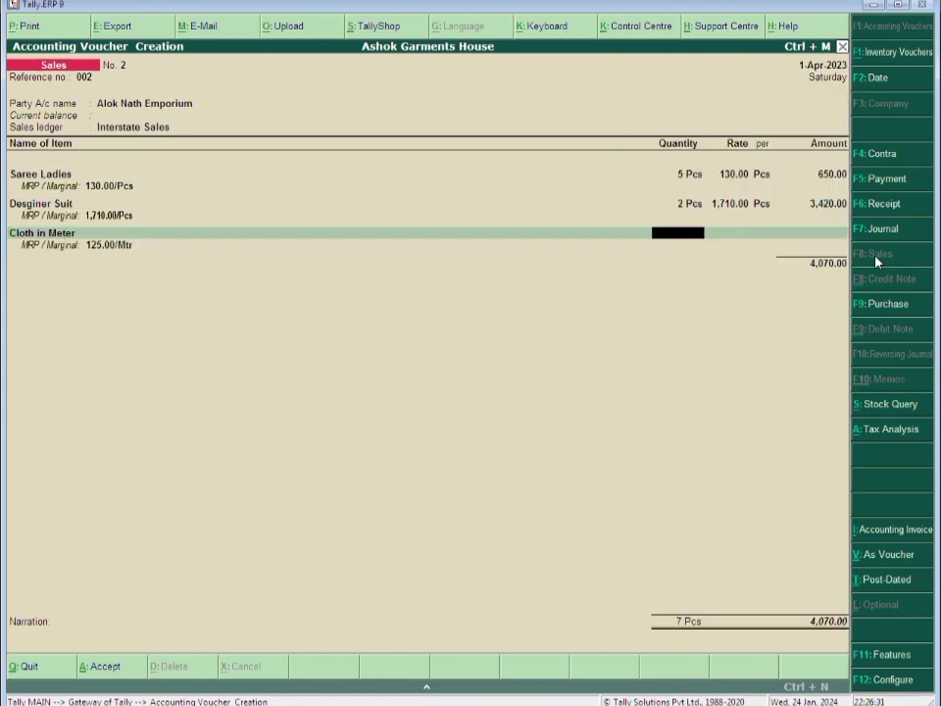
text(25)
key(Return)
text(125)
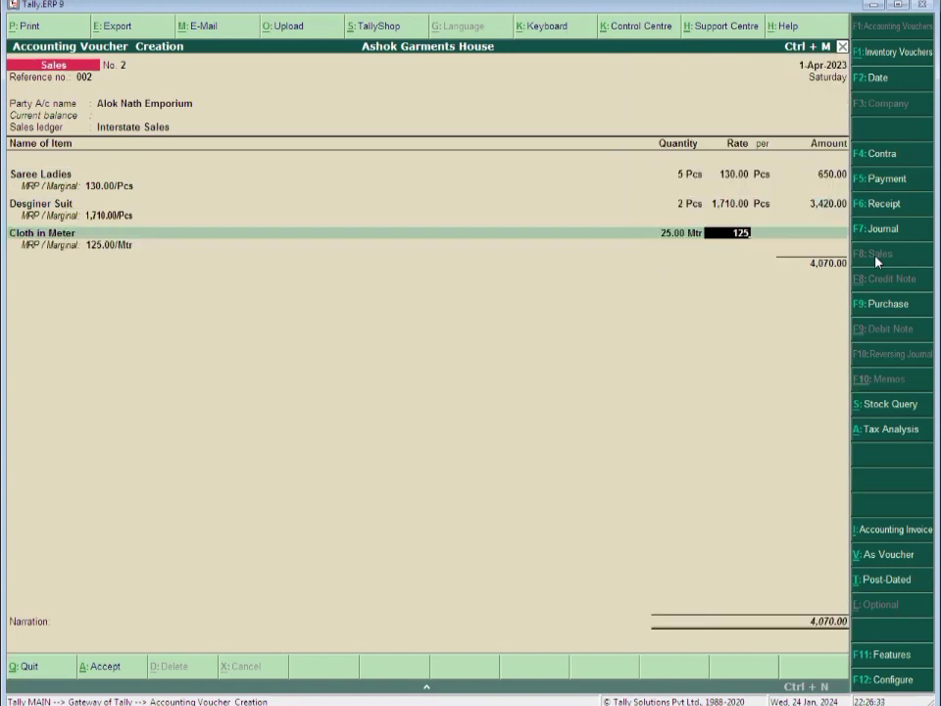
key(Return)
key(Return)
key(Return)
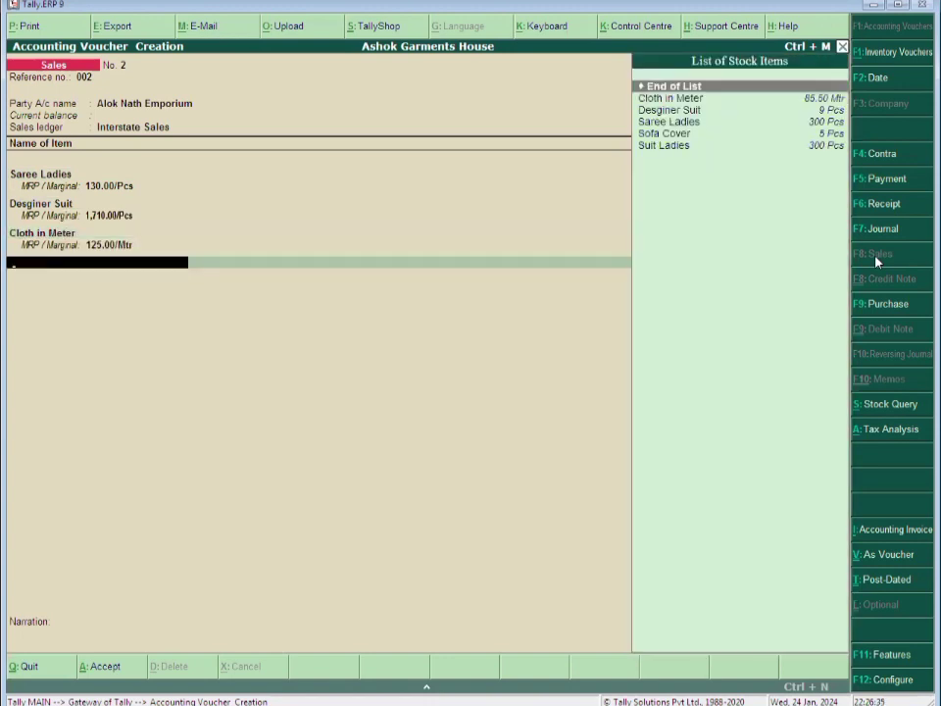
key(Down)
key(Down)
key(Down)
key(Down)
key(Down)
key(Return)
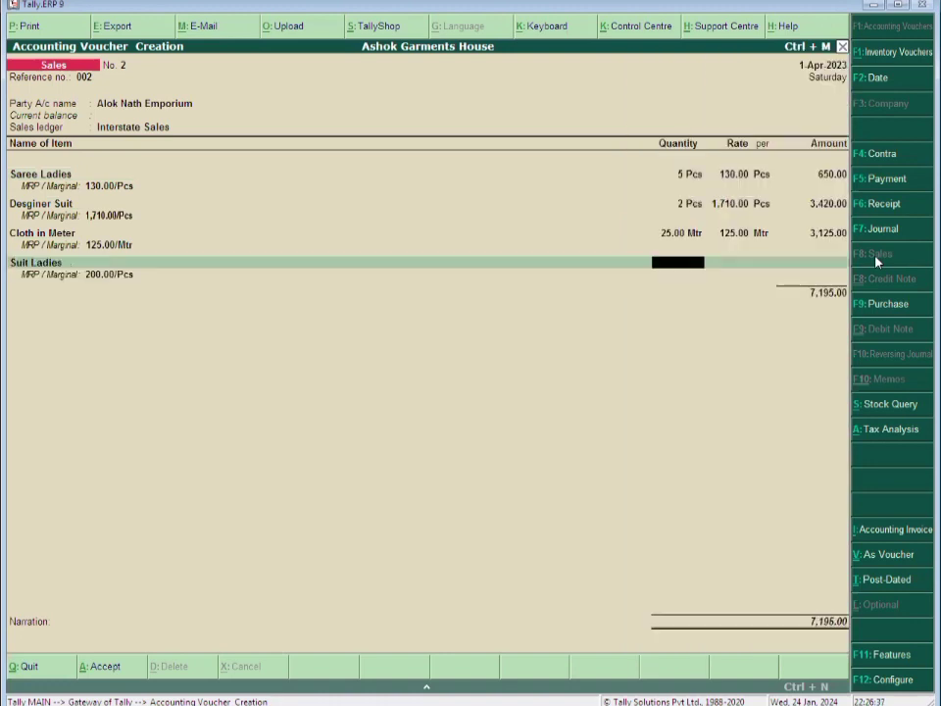
text(5)
key(Return)
text(200)
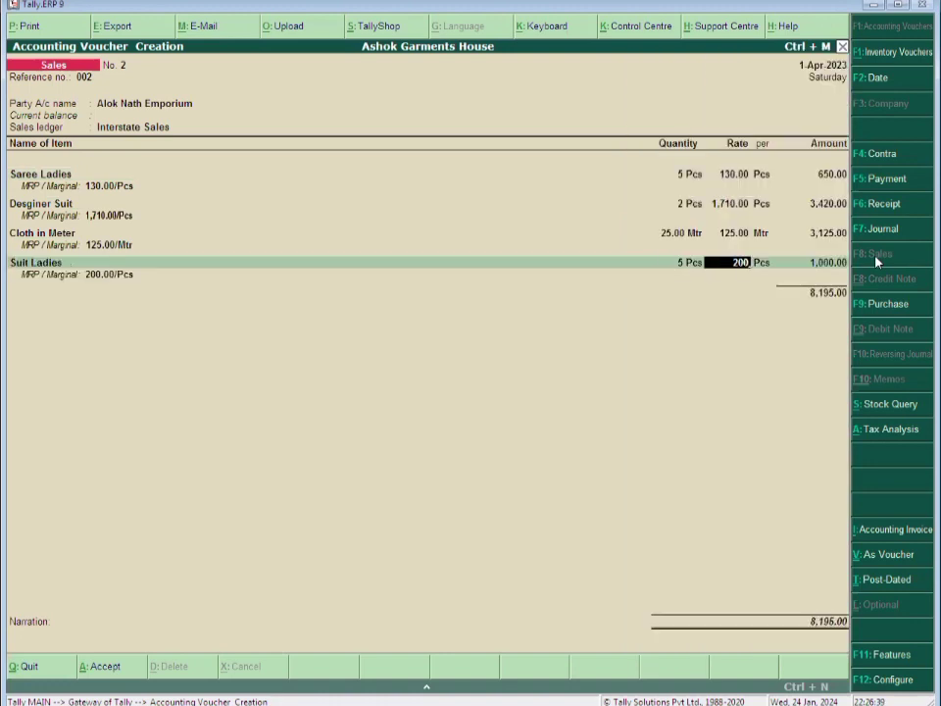
key(Return)
key(Return)
key(Return)
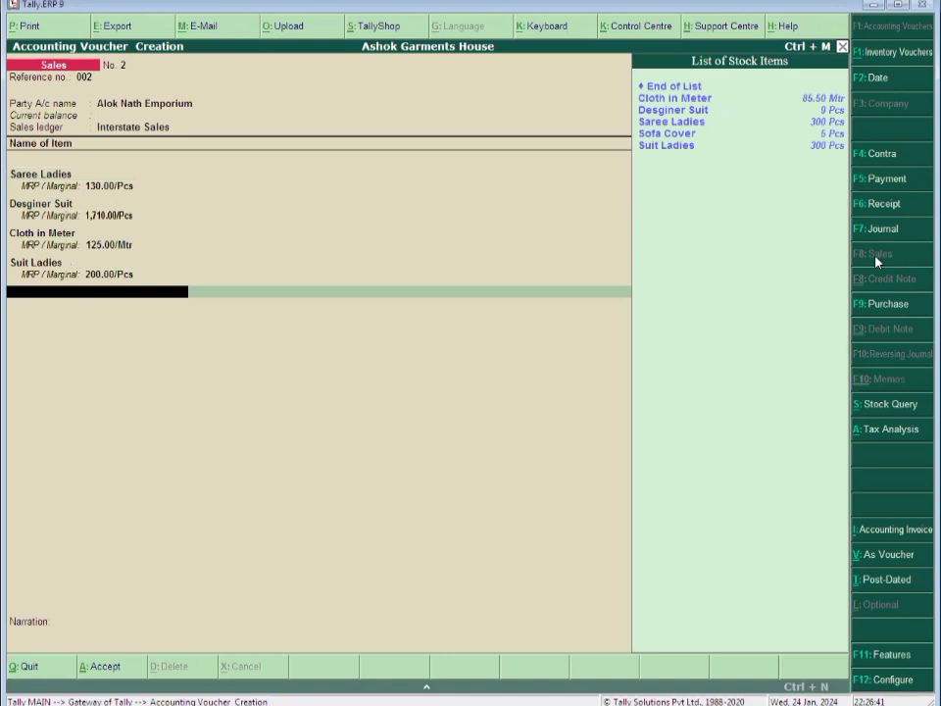
key(Down)
key(Down)
key(Down)
key(Down)
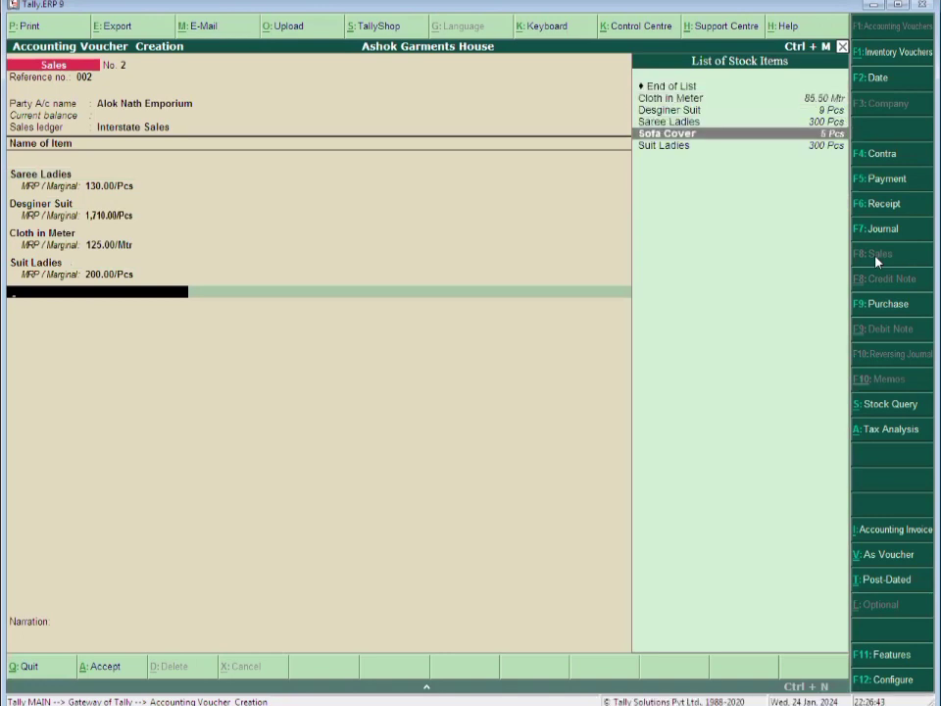
Add Sofa Cover at 2 Pcs and 100.00, correcting the mistyped 20 quantity
key(Return)
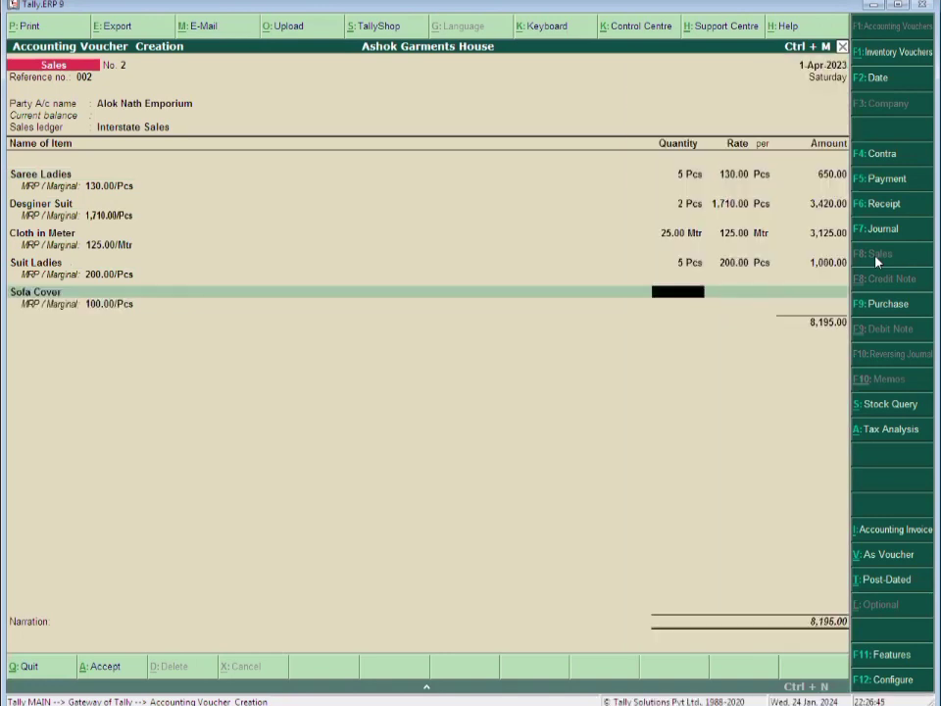
text(20)
key(Return)
key(Return)
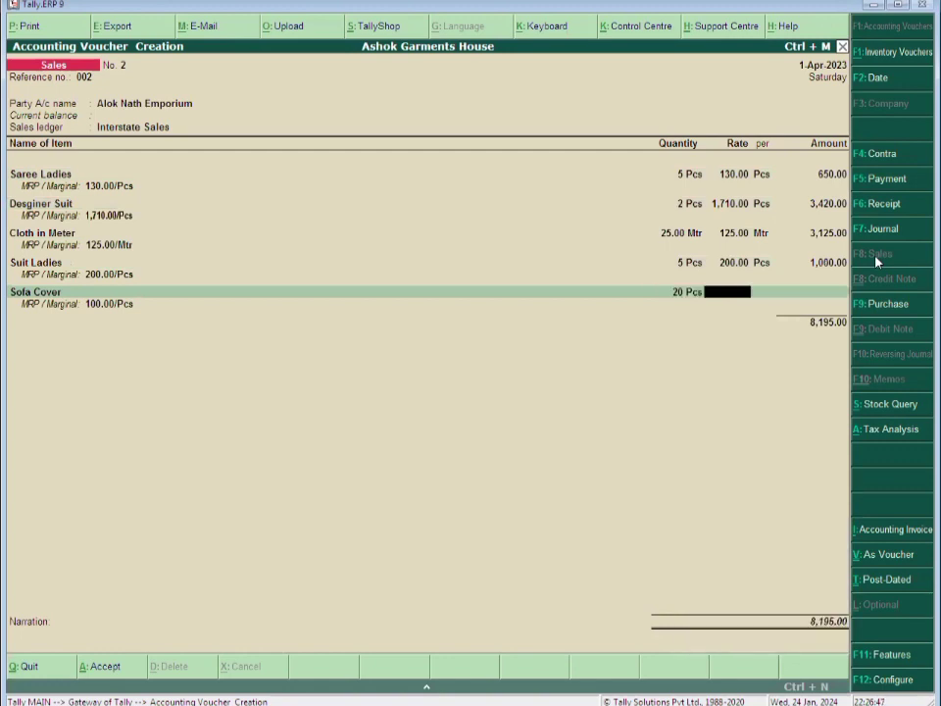
key(BackSpace)
text(2)
key(Return)
text(100)
key(Return)
key(Return)
key(Return)
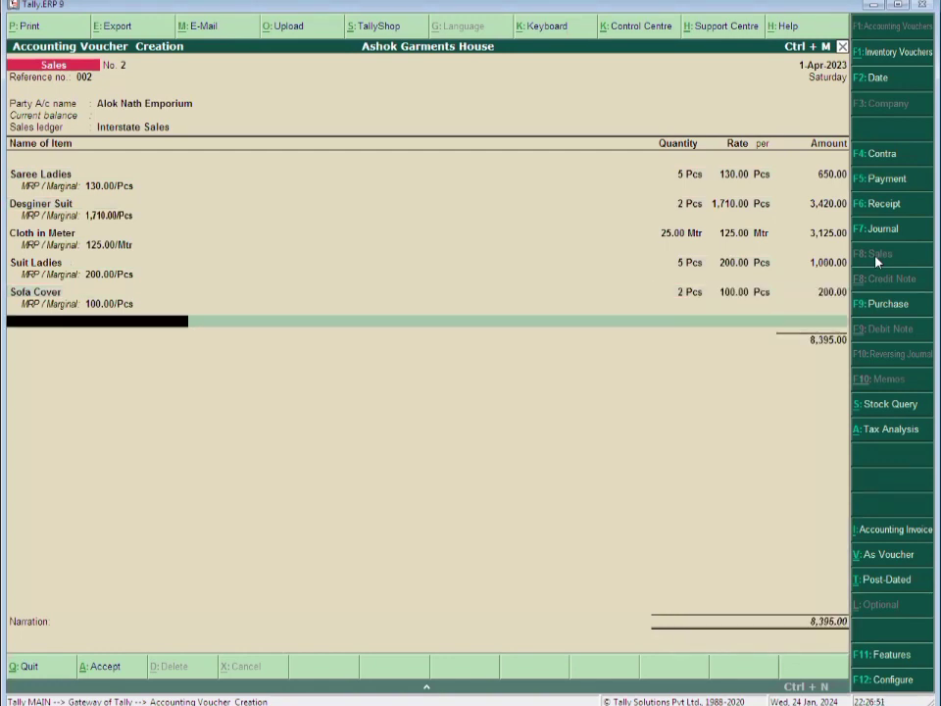
key(Return)
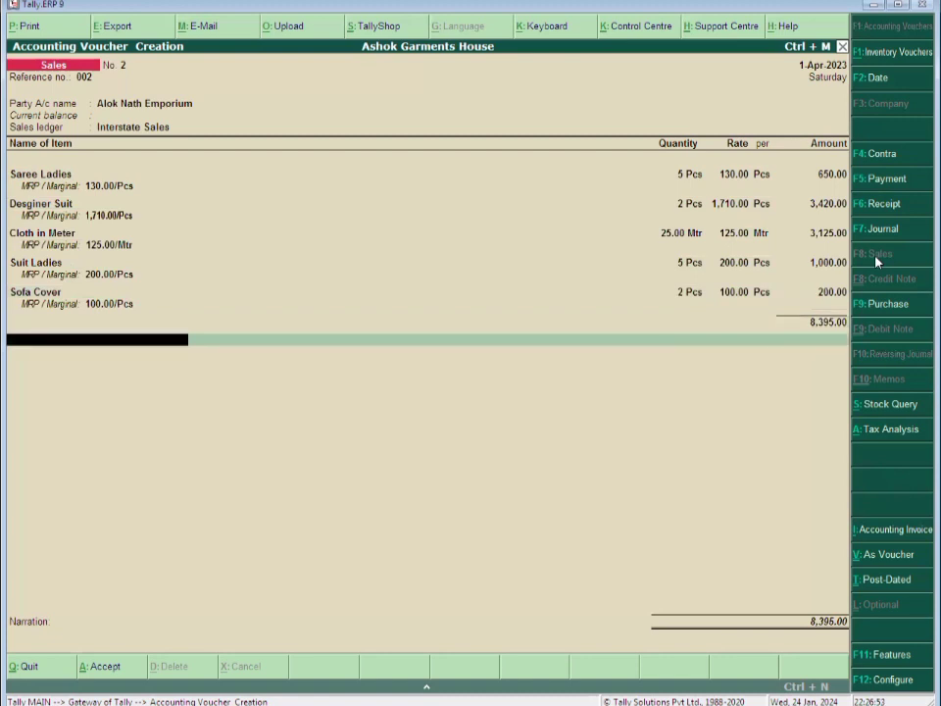
text(Out)
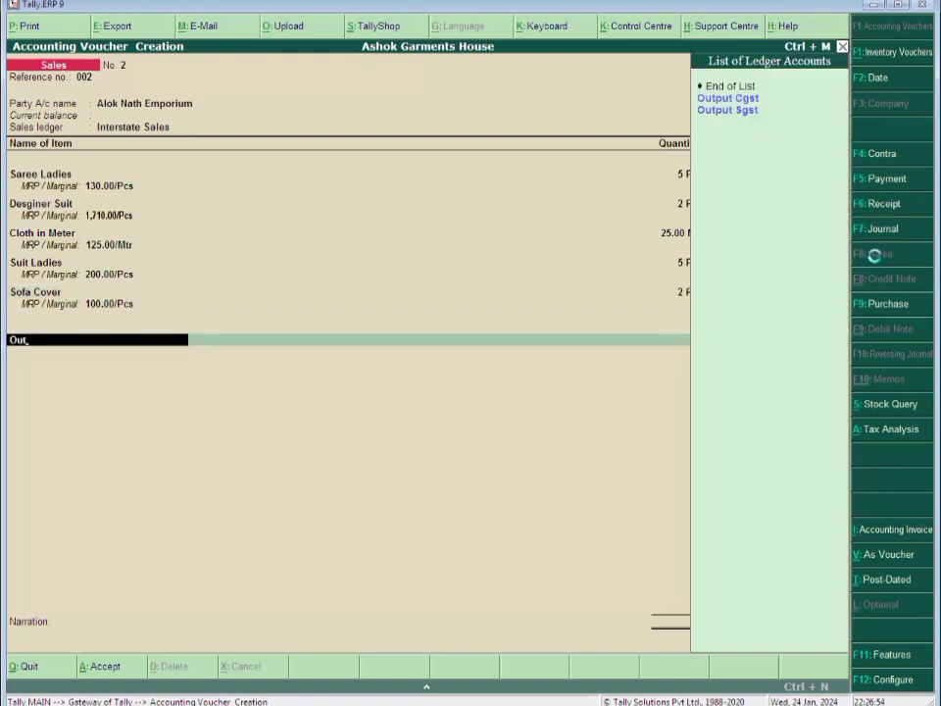
Create the Output Igst ledger under Duties & Taxes as GST Integrated Tax at 5%
key(alt+c)
text(put)
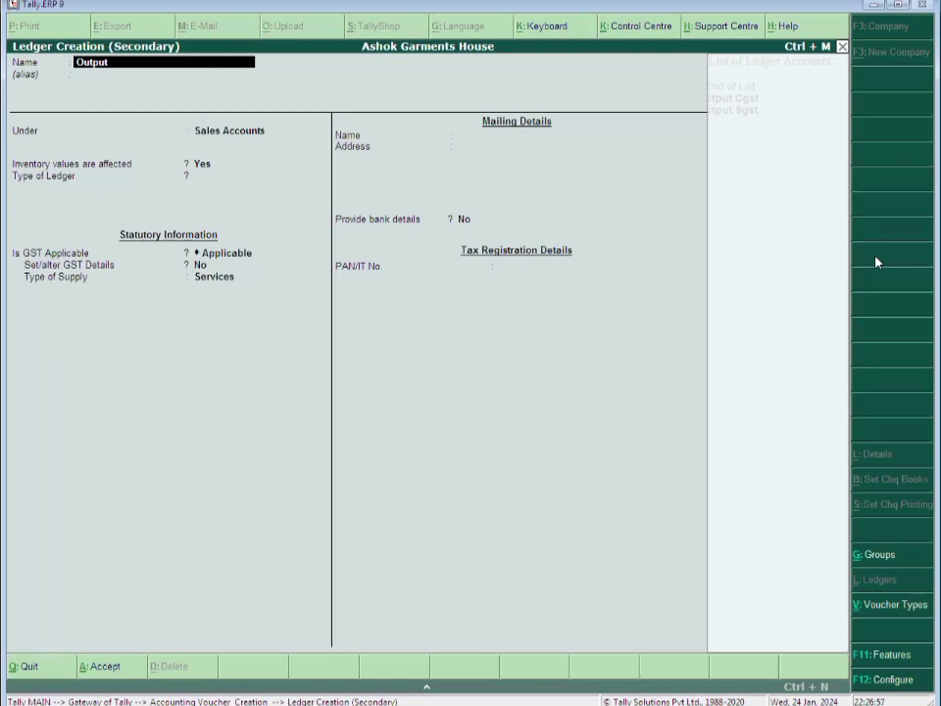
text( igst)
key(Return)
text(Du)
key(Return)
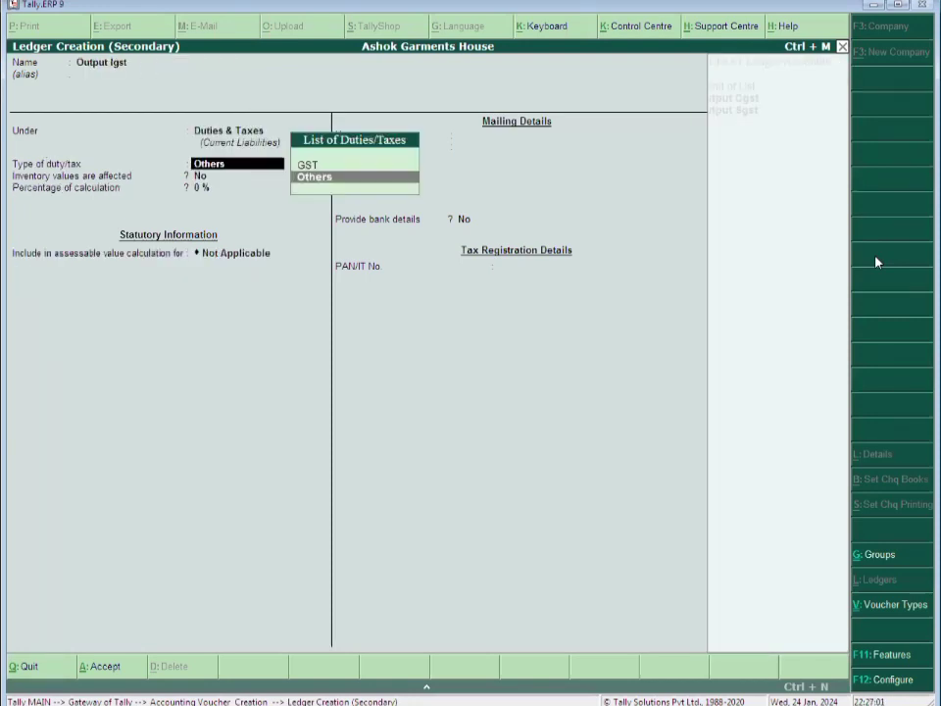
text(g)
key(Return)
text(i)
key(Return)
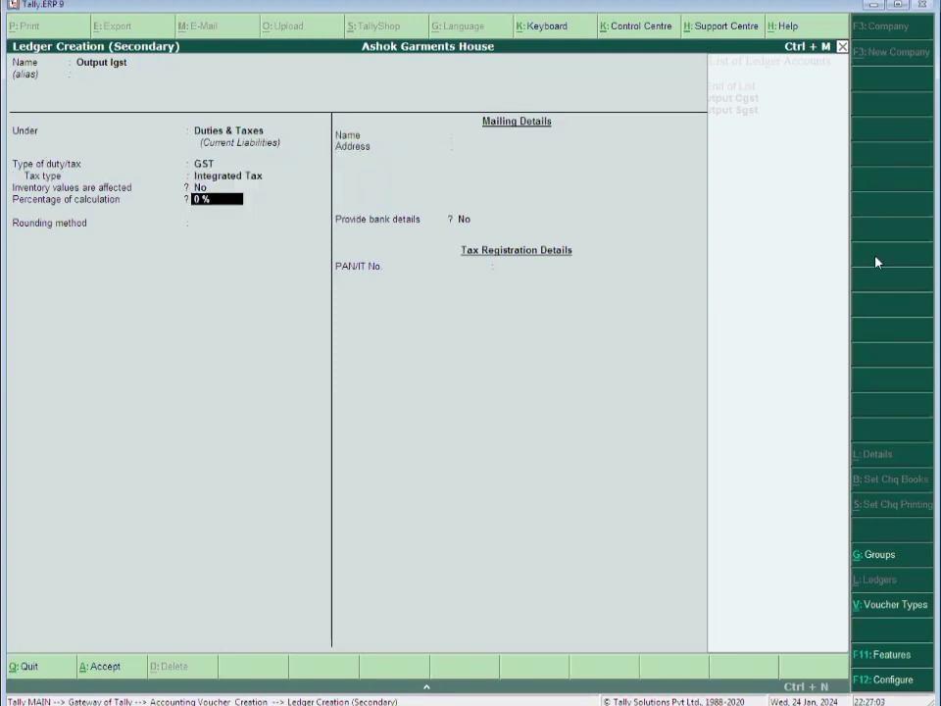
text(5)
key(Return)
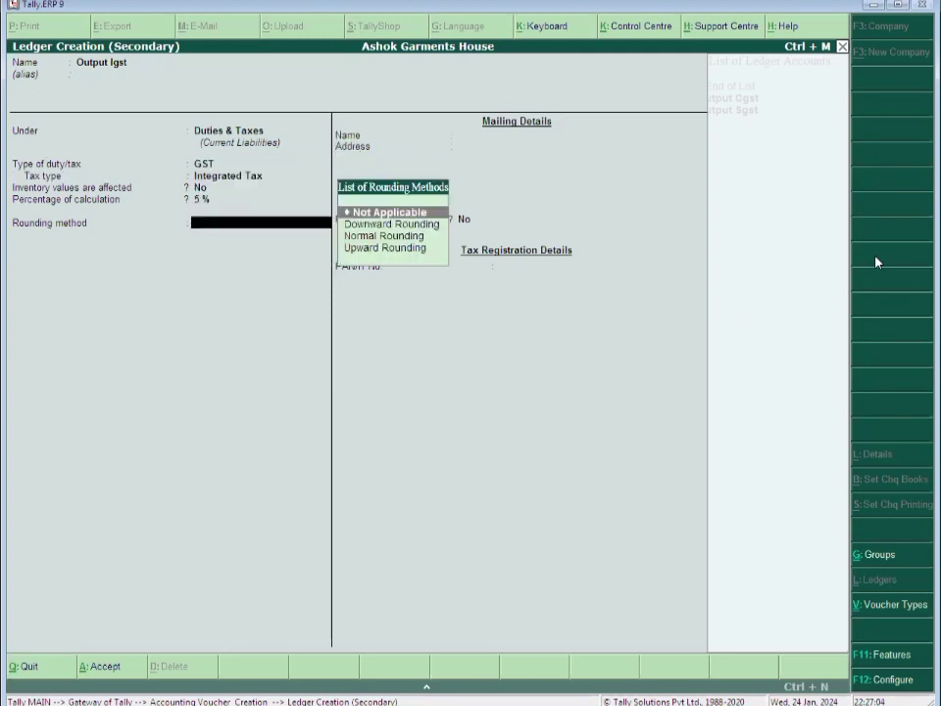
key(ctrl+a)
Charge Output Igst (419.75) on the voucher and add the Round Off ledger
key(Return)
key(Return)
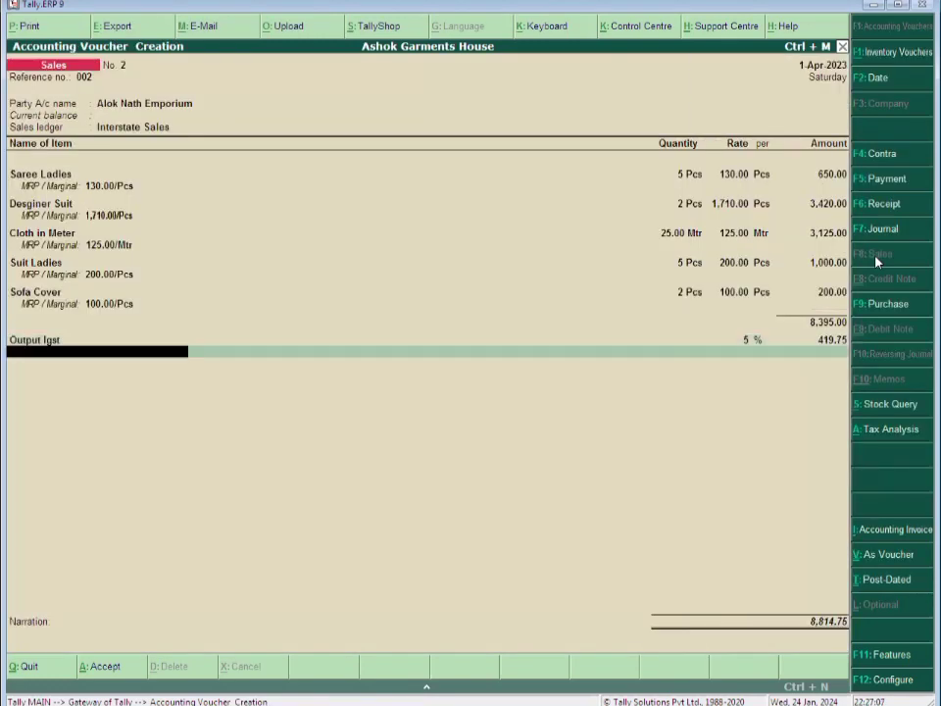
text(r)
key(Return)
key(Return)
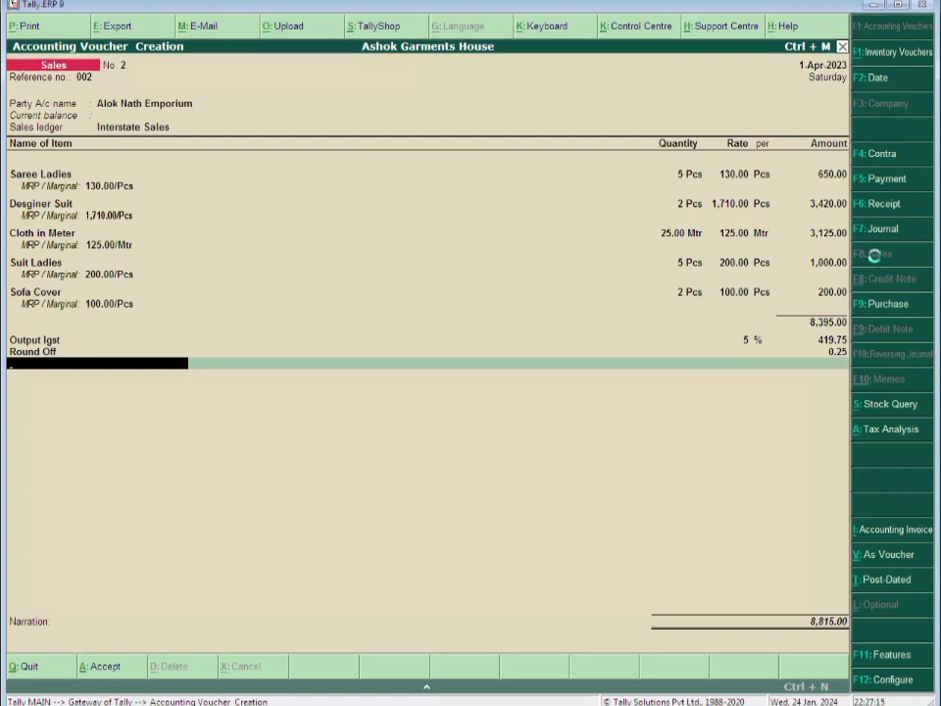
Start a new ledger named Outward Freight Charges from the voucher line
key(alt+c)
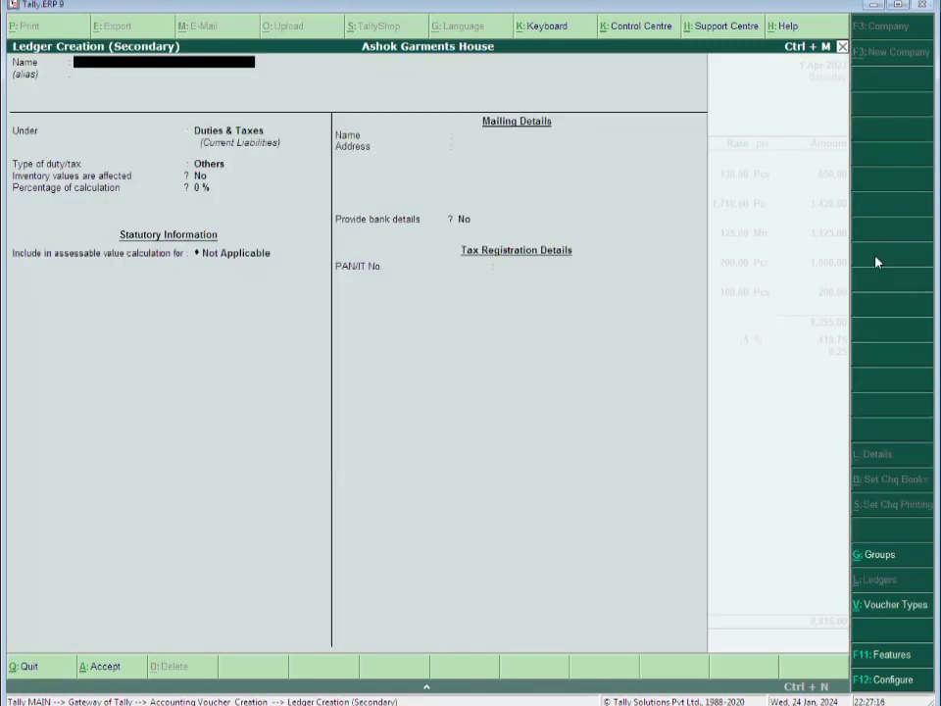
text(Outward Freight c)
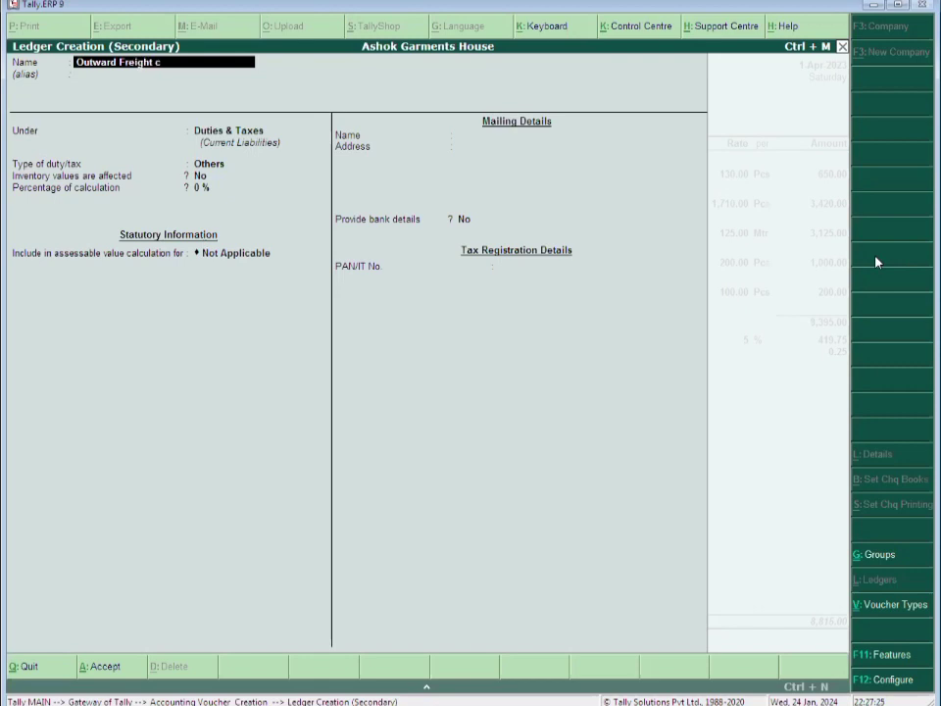
text(harges)
key(Return)
Put Outward Freight Charges under Indirect Expenses, keep supply type Services, and save it
key(Return)
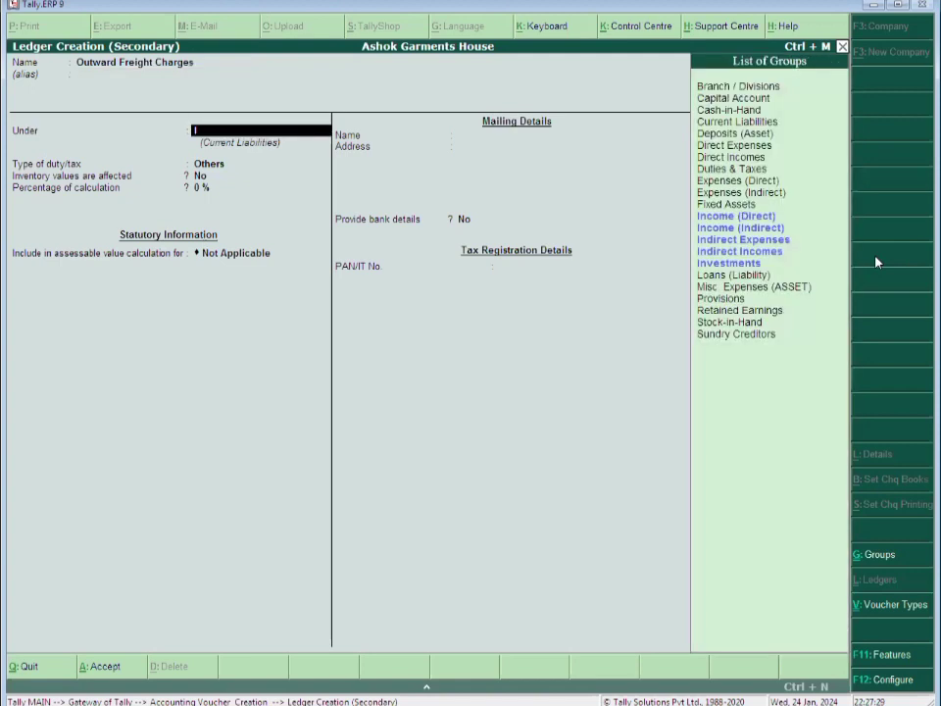
text(Ind)
key(Return)
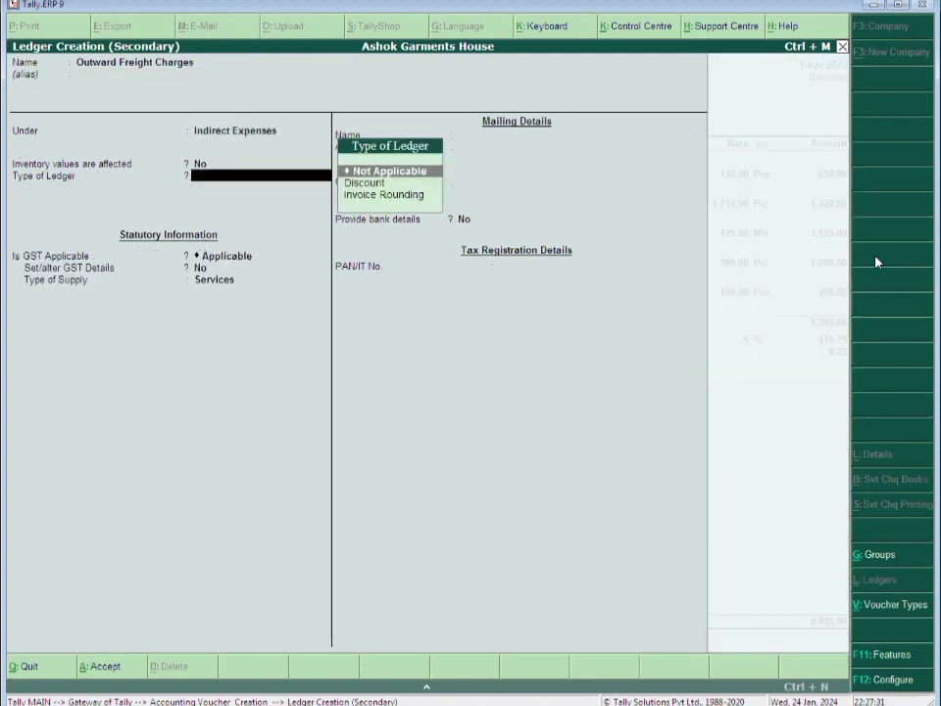
key(Return)
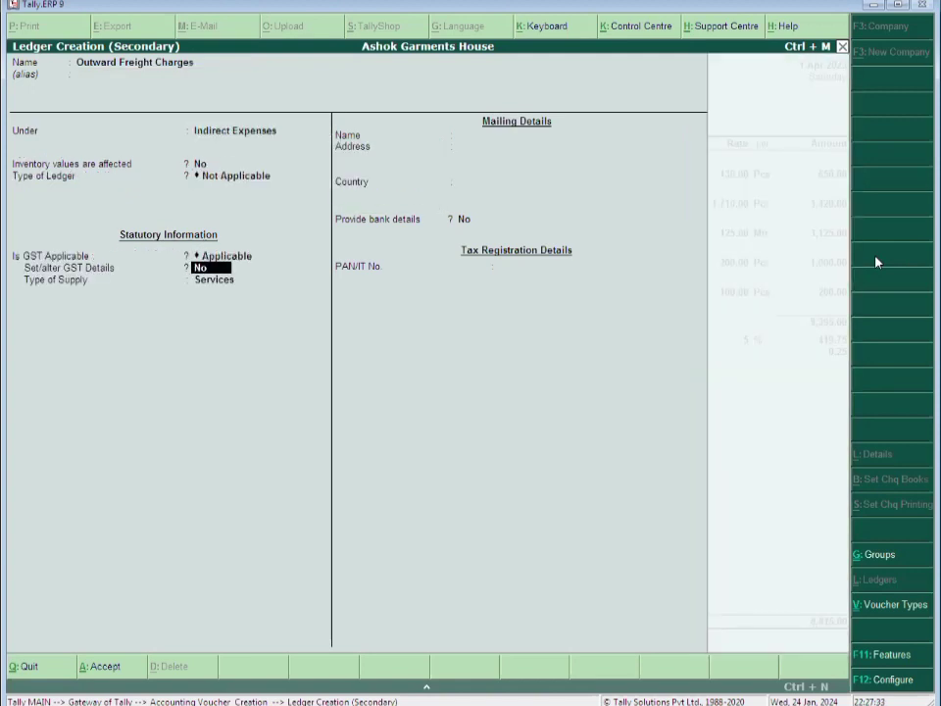
key(Return)
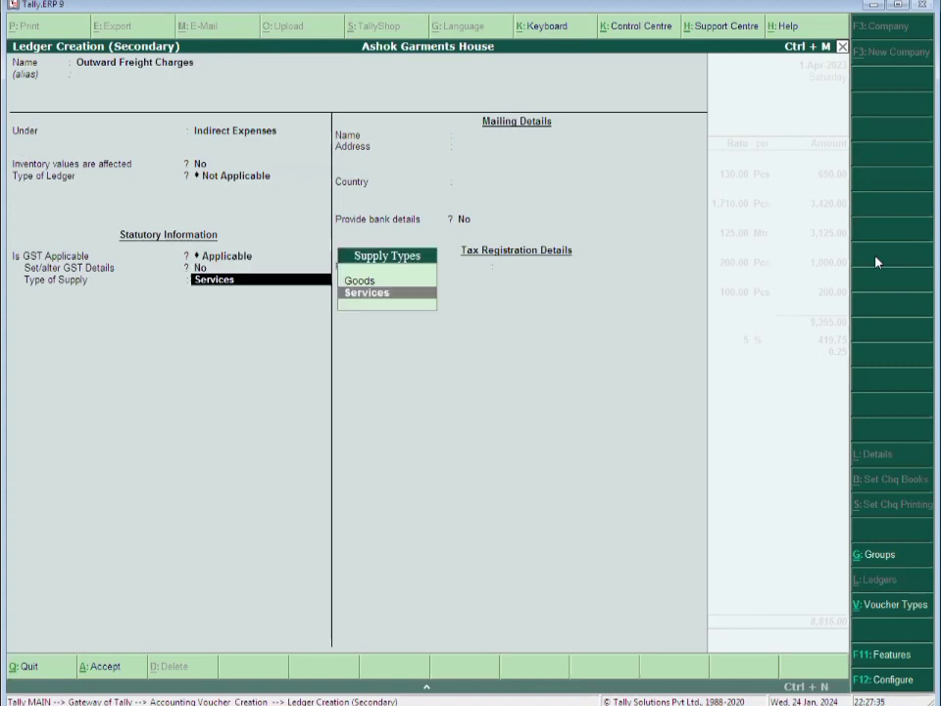
key(Up)
key(Return)
key(BackSpace)
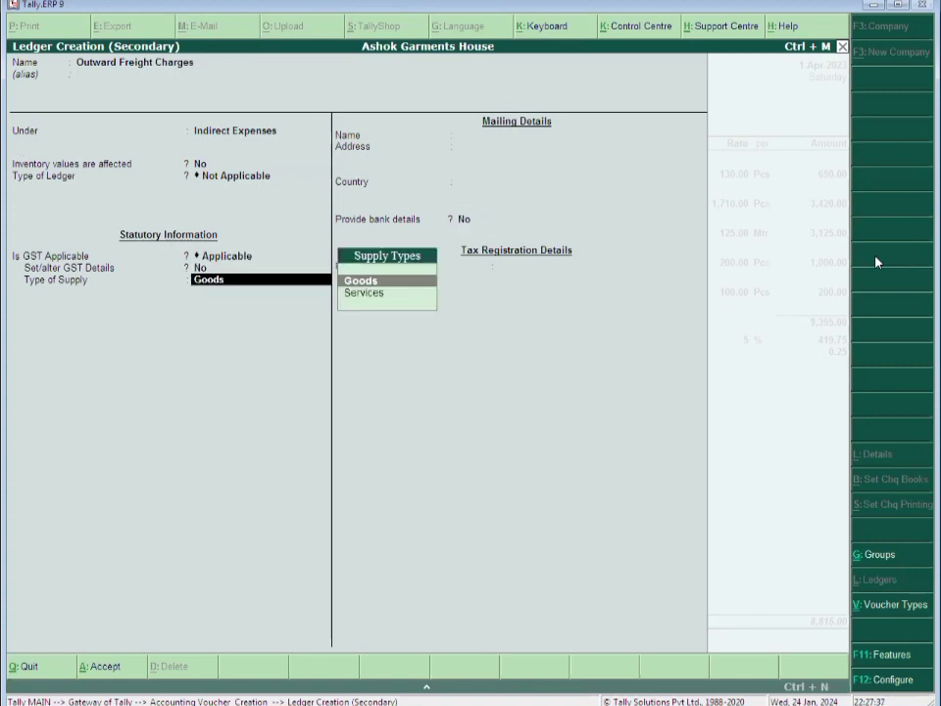
key(Down)
key(Return)
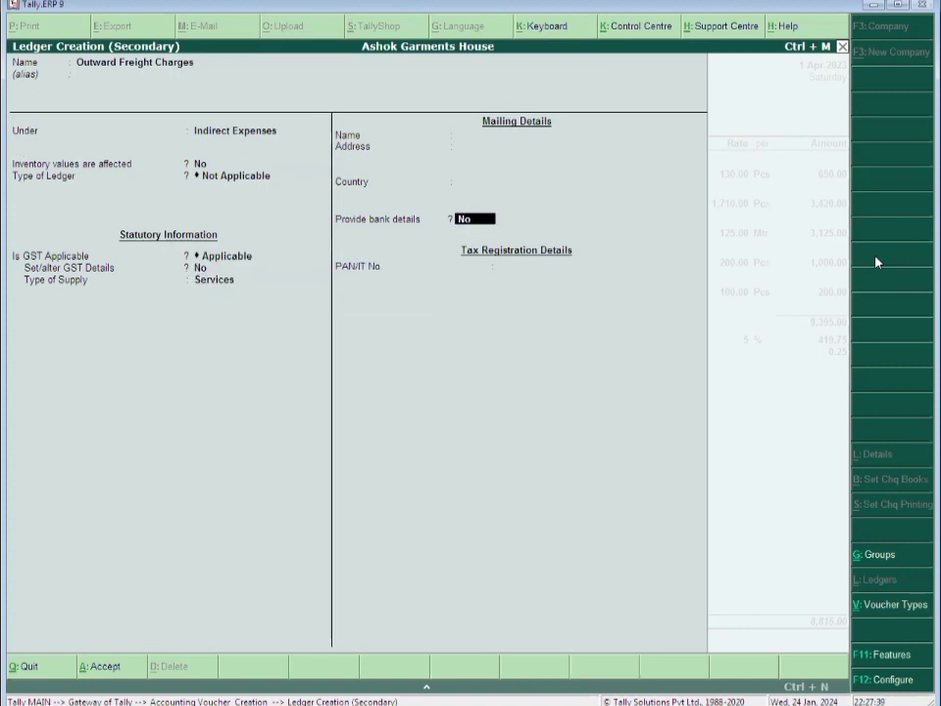
key(Return)
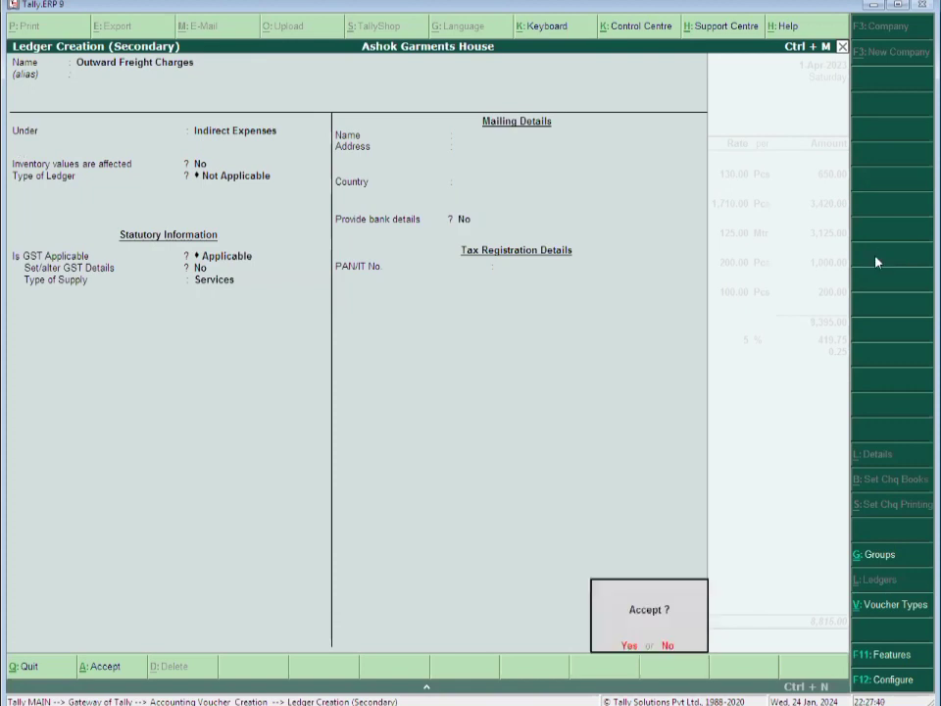
key(Return)
key(Return)
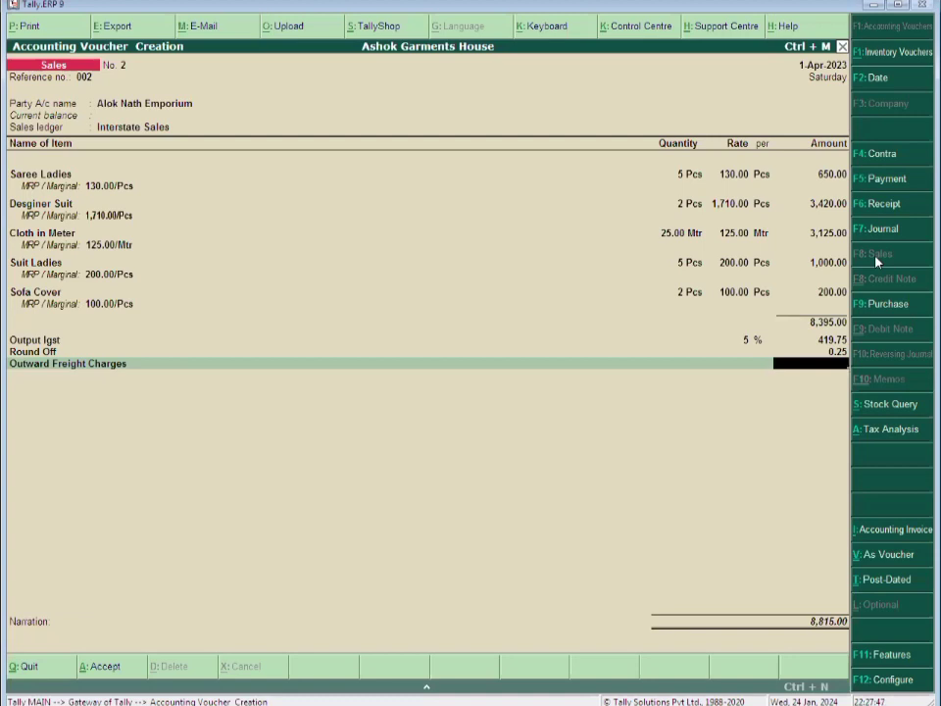
Charge 570 outward freight and create a Packing Charges ledger under Indirect Expenses
text(570)
key(Return)
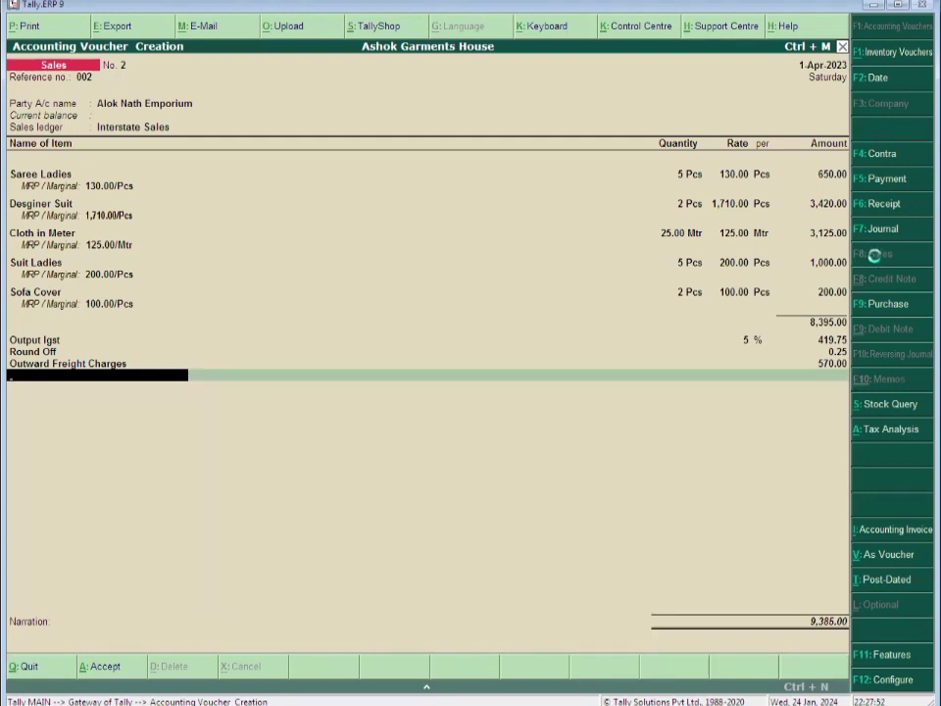
key(alt+c)
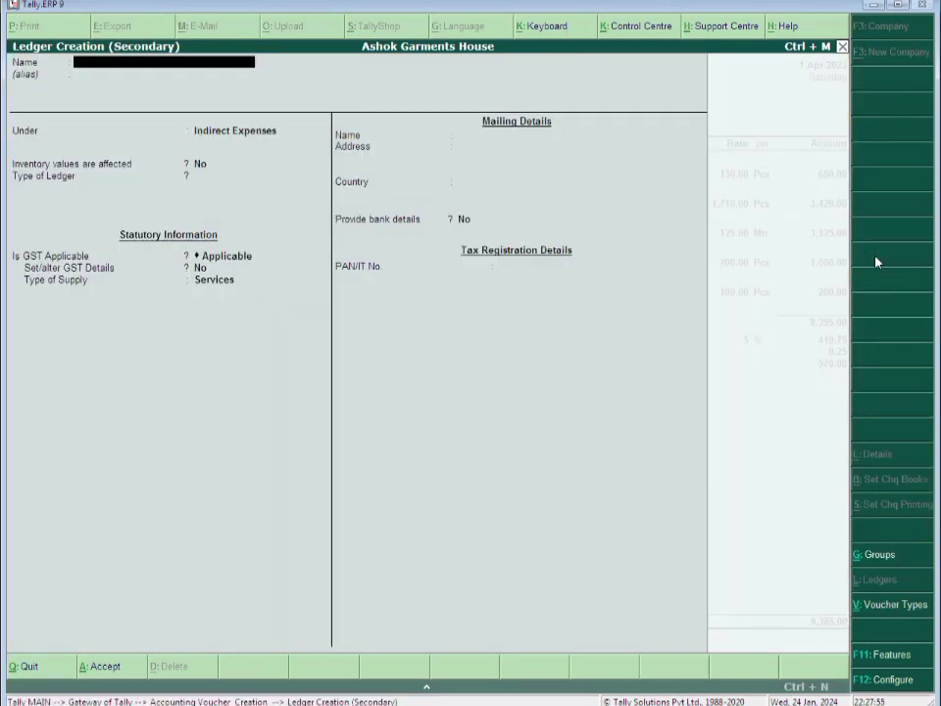
text(Packing charges)
key(Return)
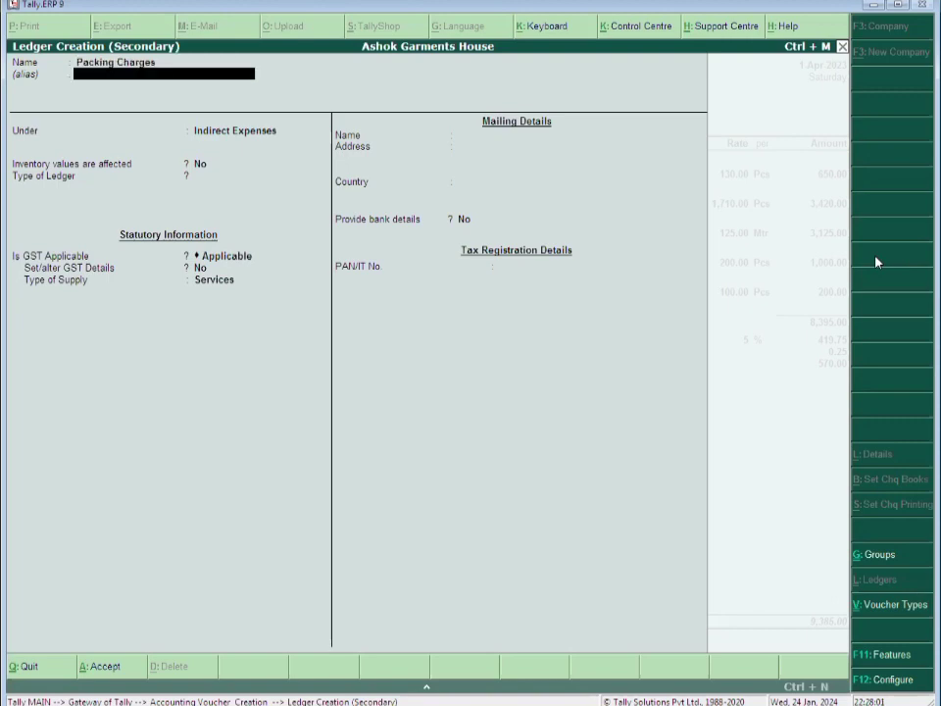
key(Return)
key(Return)
key(Return)
key(Return)
key(Return)
key(Return)
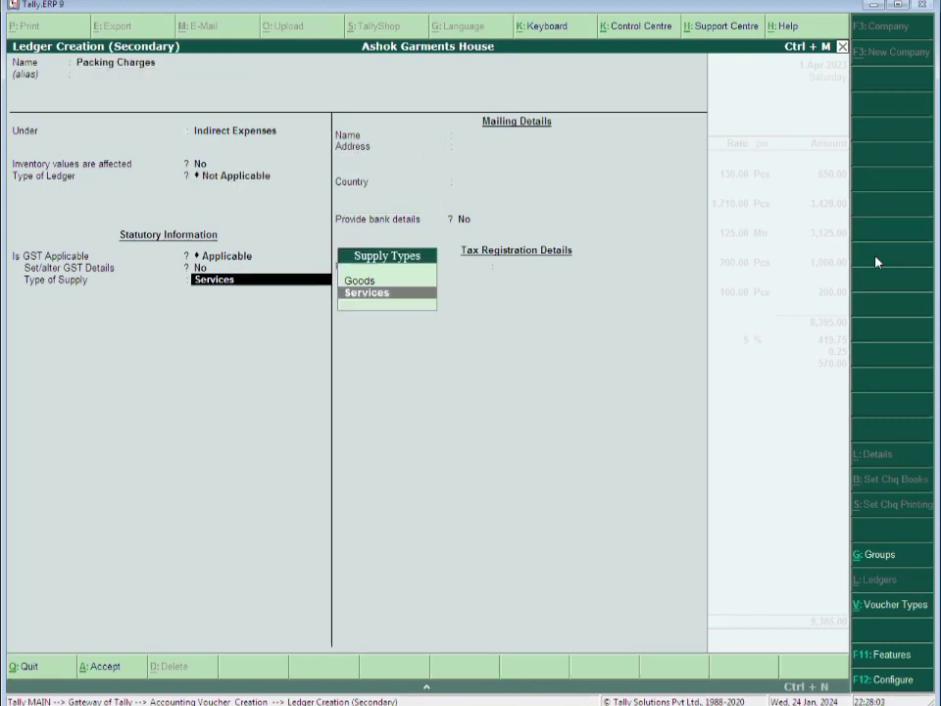
key(Return)
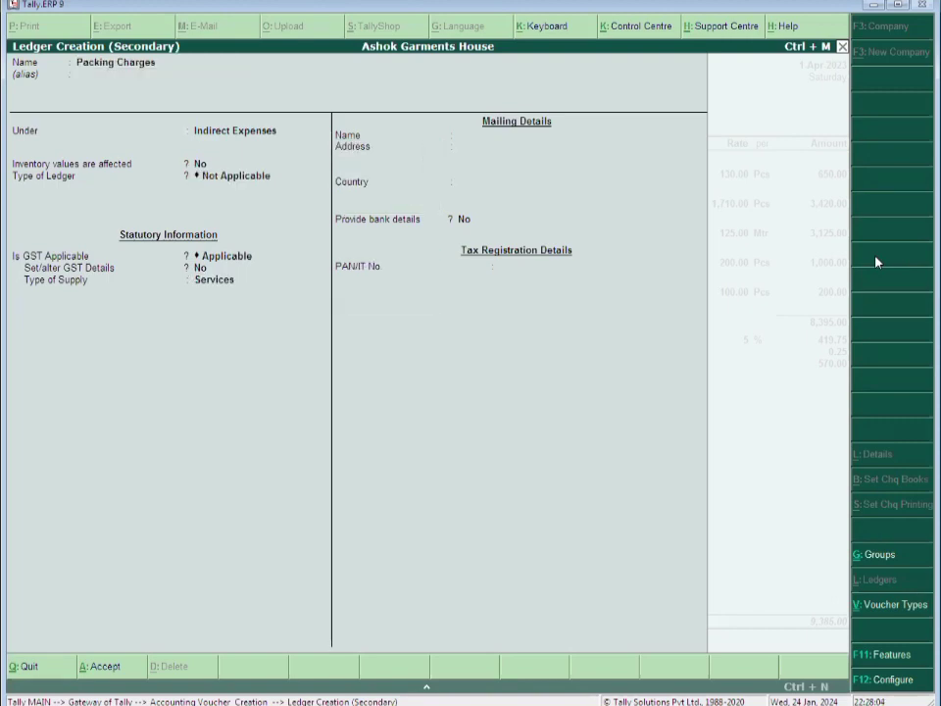
key(ctrl+a)
Charge 100 for packing and begin the narration 'Being Goods Sold.'
key(Return)
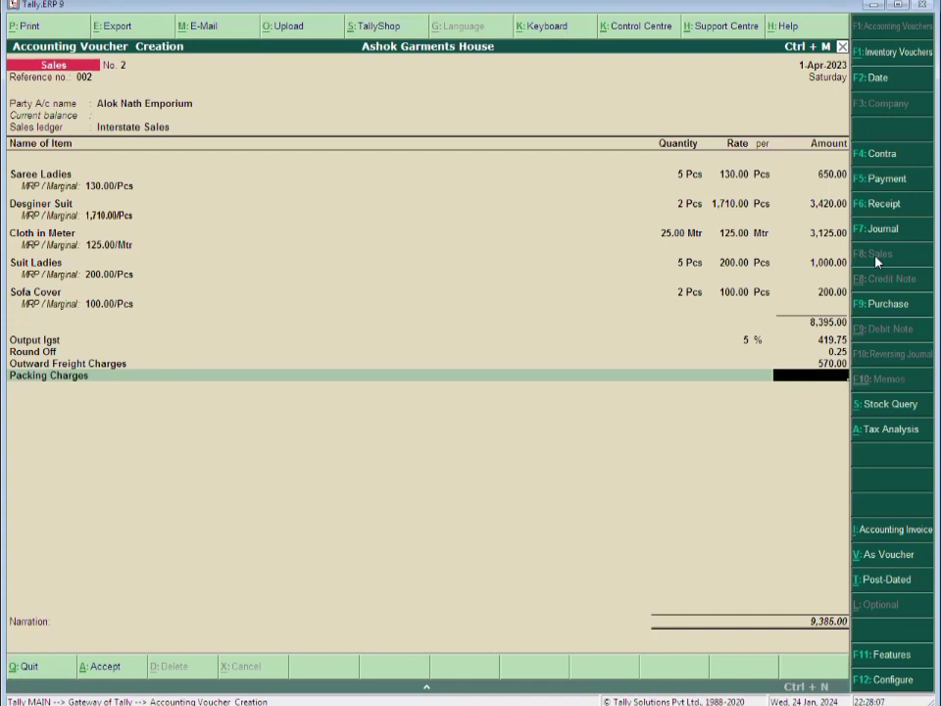
text(100)
key(Return)
key(Return)
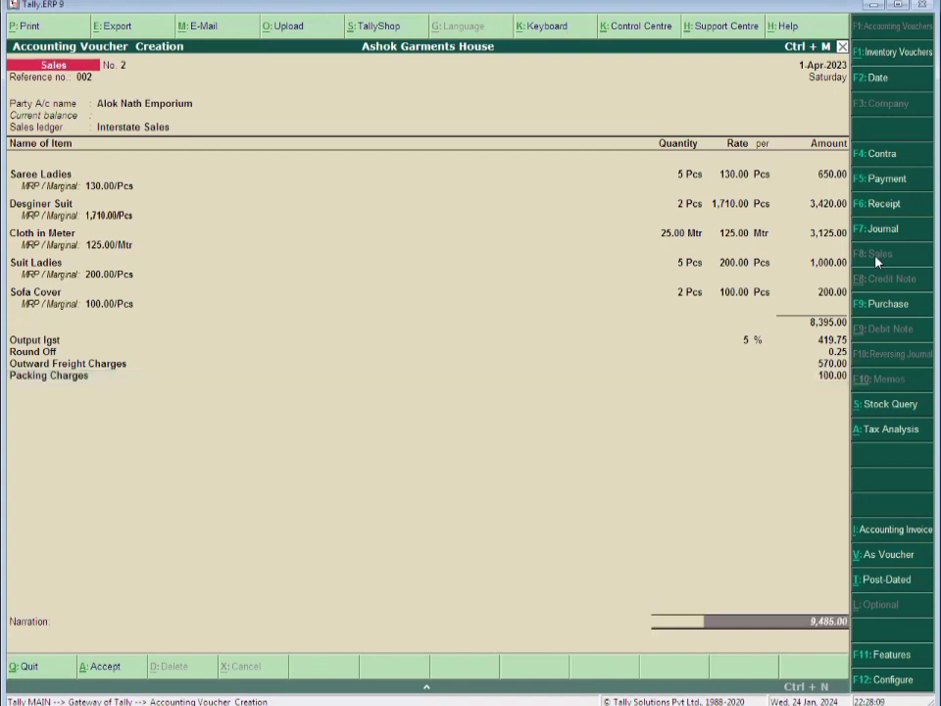
key(Return)
text(Being)
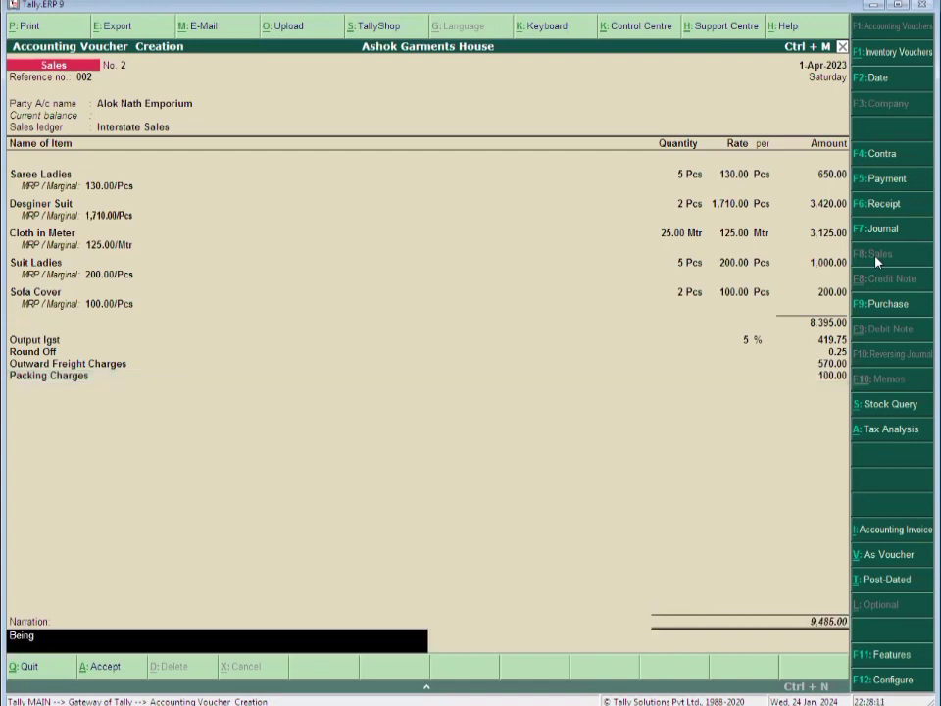
text( Goods Sold.)
Finish the 'Being Goods Sold.' narration, save the sales voucher, and exit to the Gateway of Tally
key(Return)
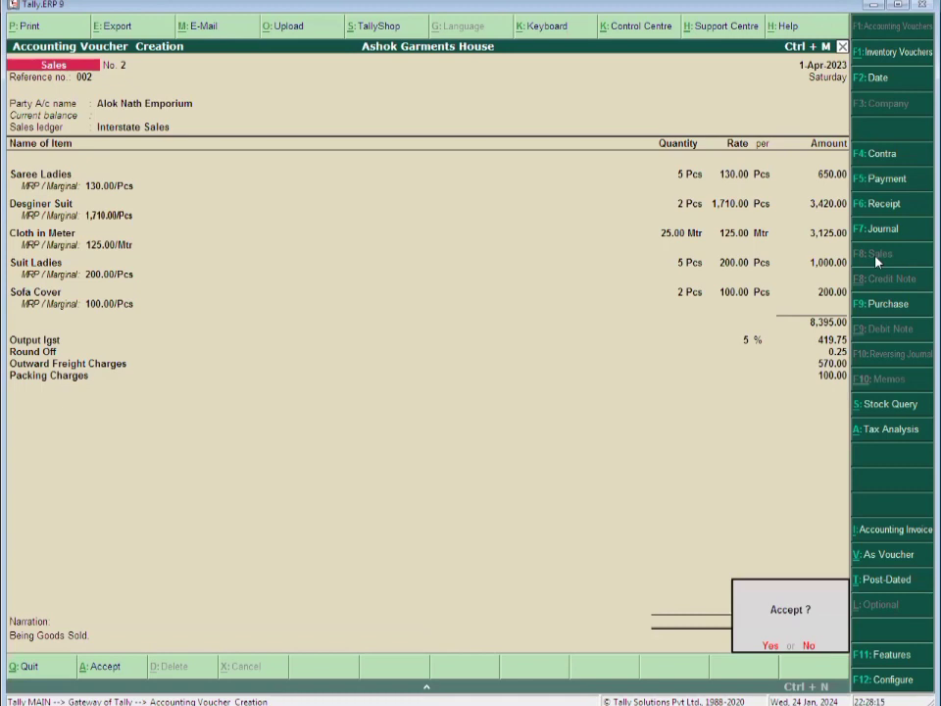
key(Return)
key(Escape)
key(Return)
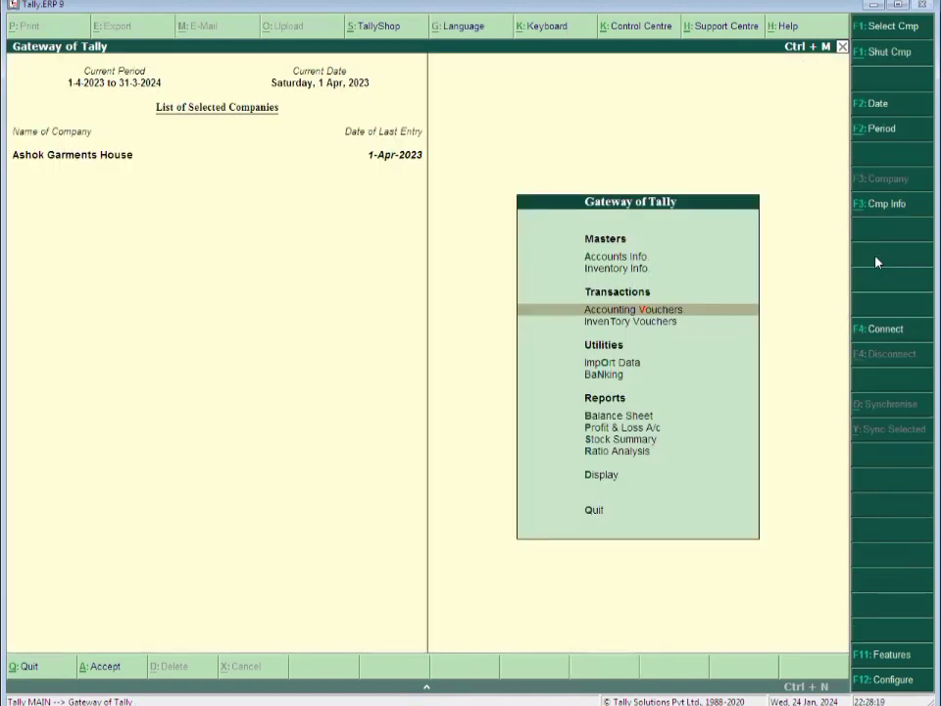
key(Down)
key(Down)
key(Down)
key(Down)
key(Down)
key(Down)
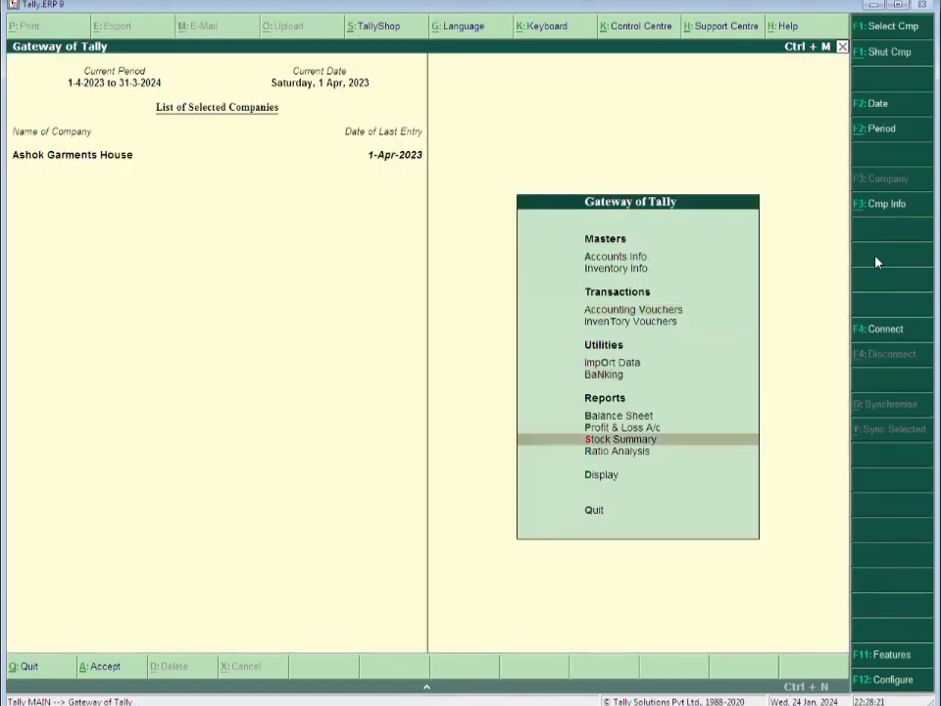
key(Return)
key(Return)
key(Down)
key(Down)
key(Down)
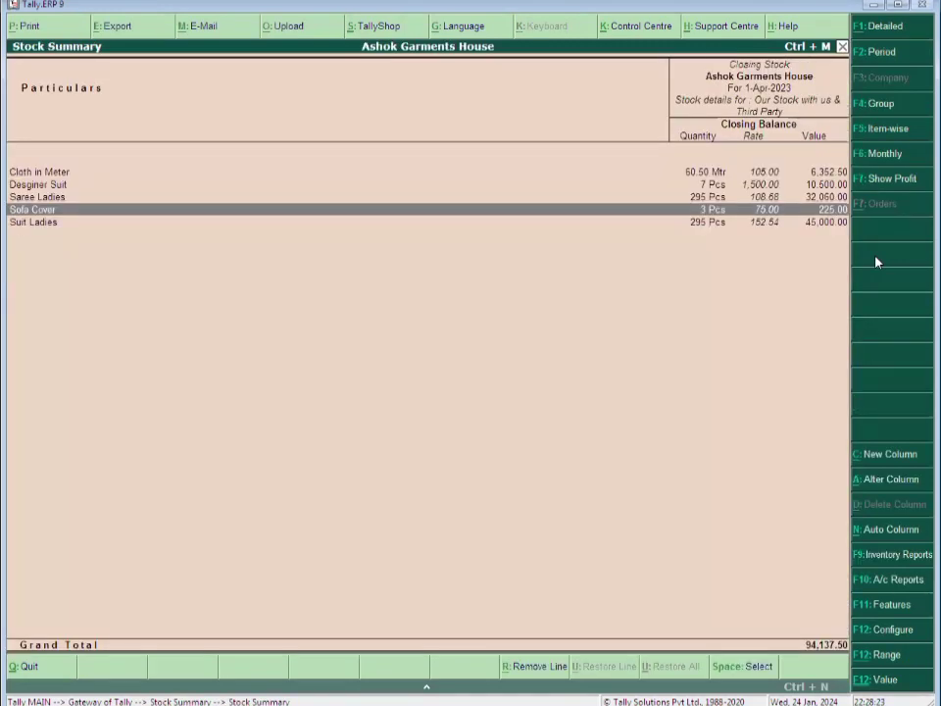
key(Escape)
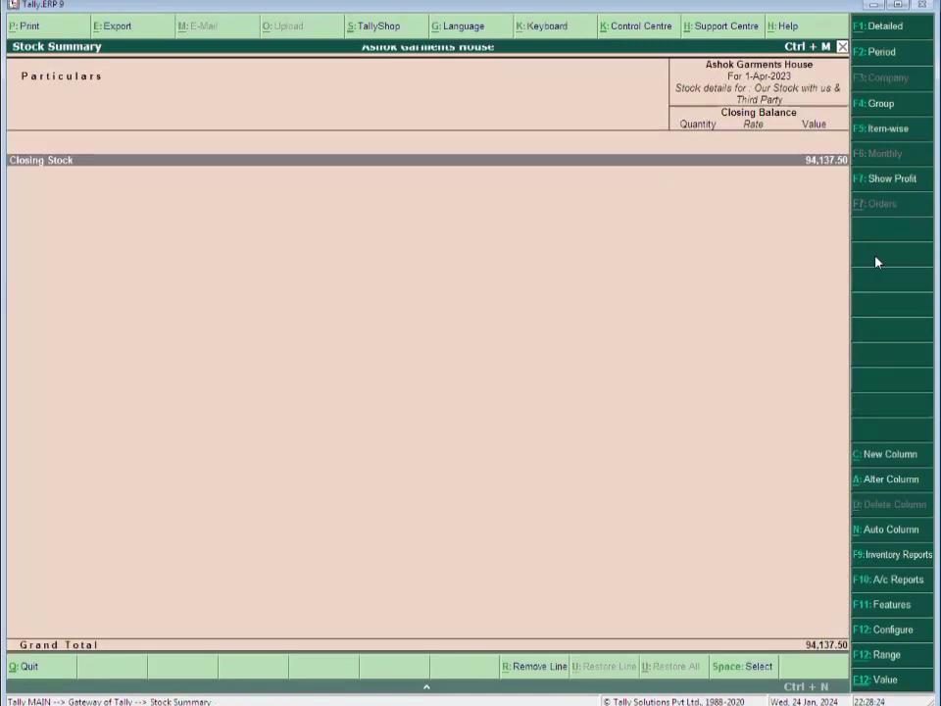
key(Escape)
key(Escape)
key(Escape)
key(Down)
key(Down)
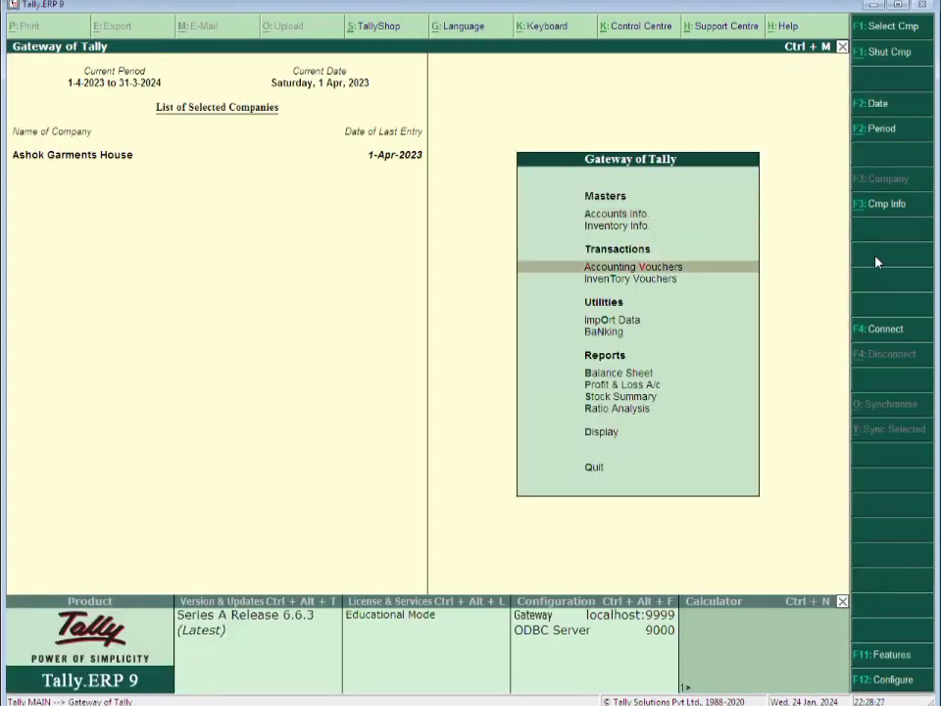
key(Down)
key(Down)
key(Down)
key(Down)
key(Down)
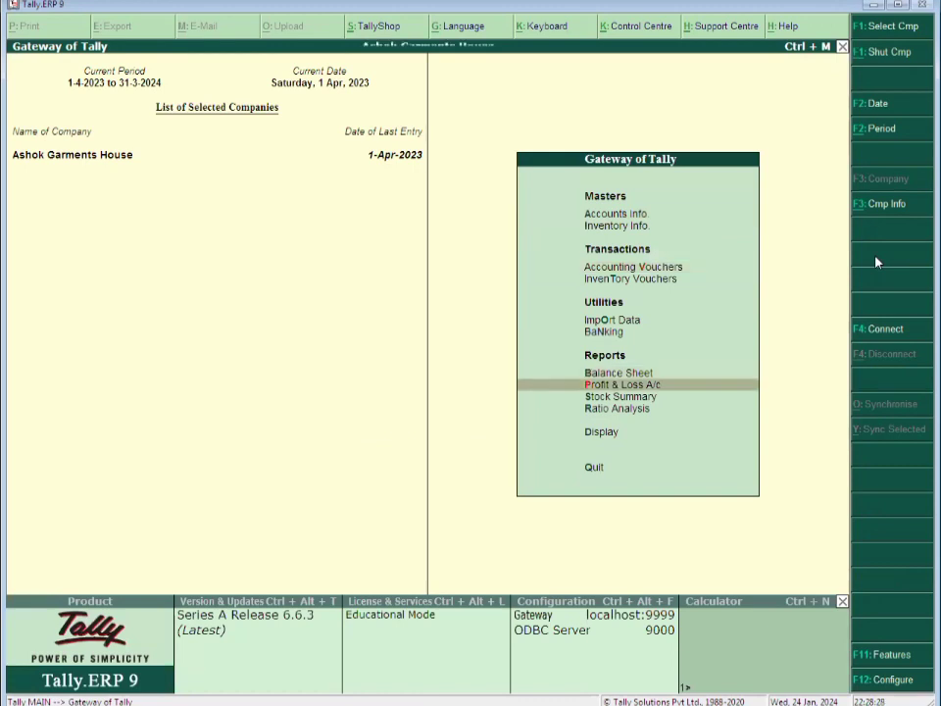
key(Return)
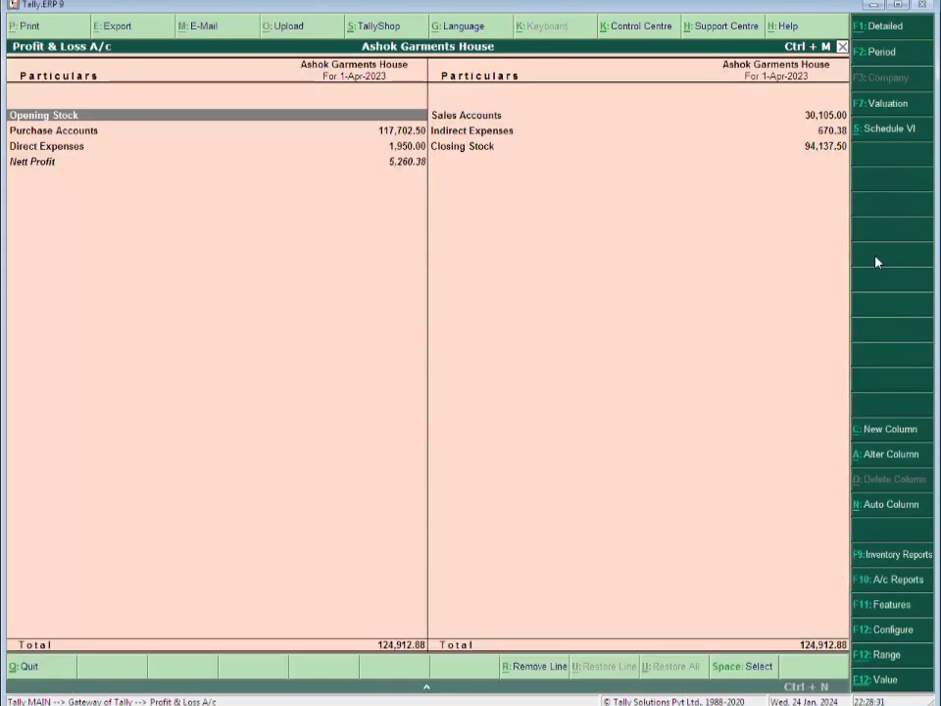
click(893, 31)
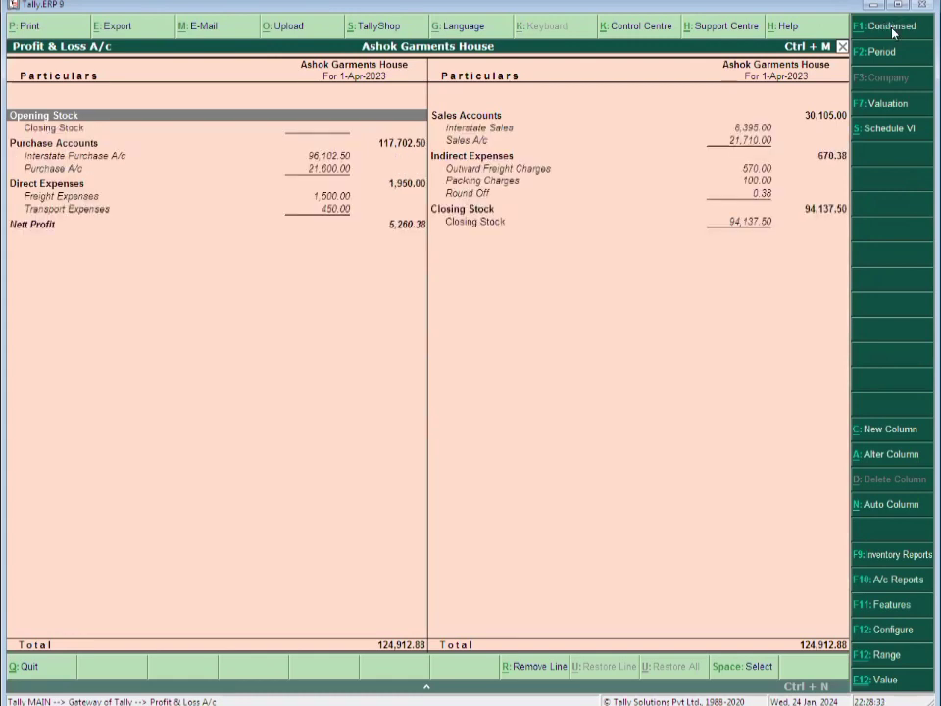
key(Down)
key(Down)
key(Down)
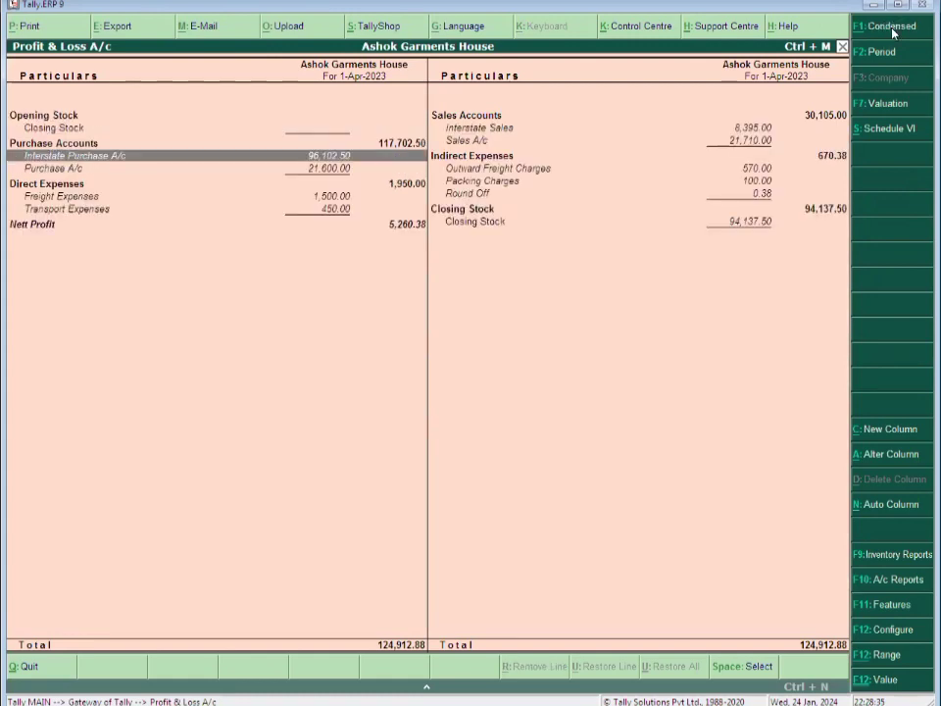
key(Down)
key(Up)
key(Down)
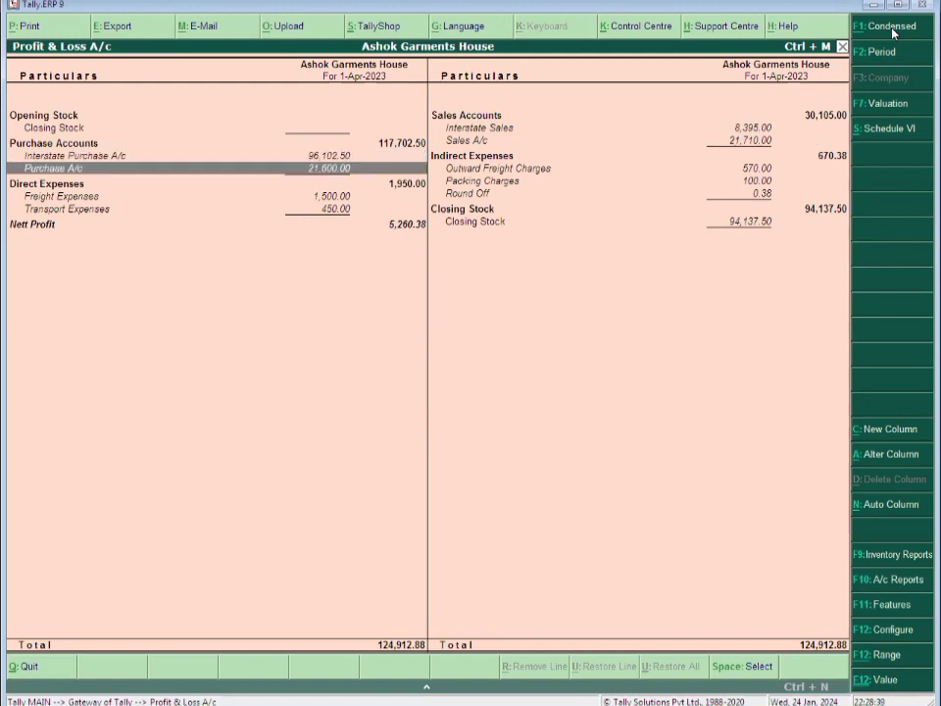
key(Down)
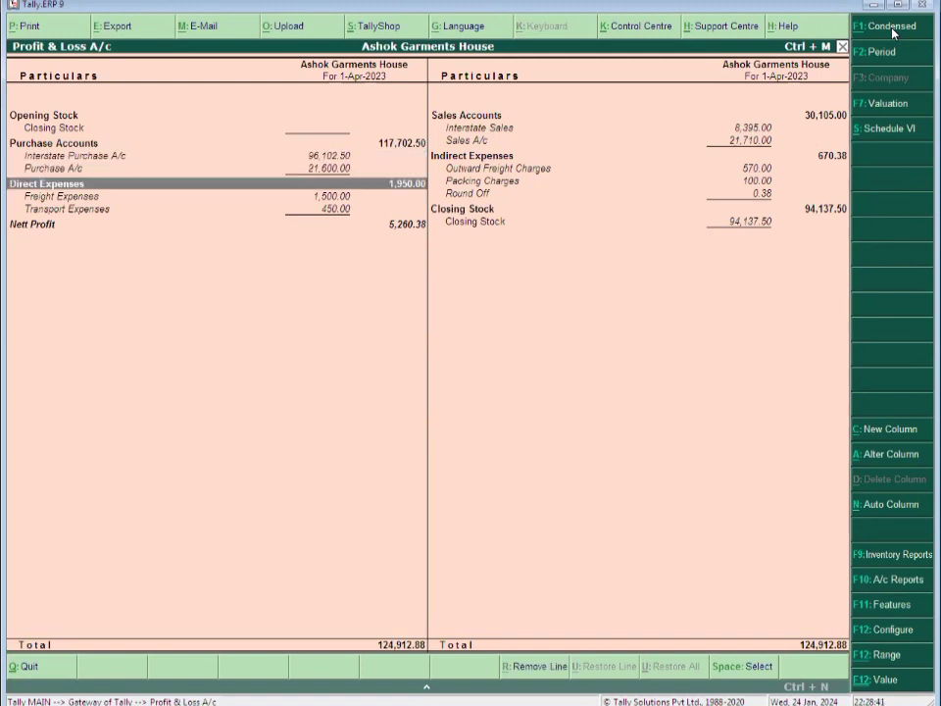
key(Down)
key(Down)
key(Down)
key(Up)
key(Up)
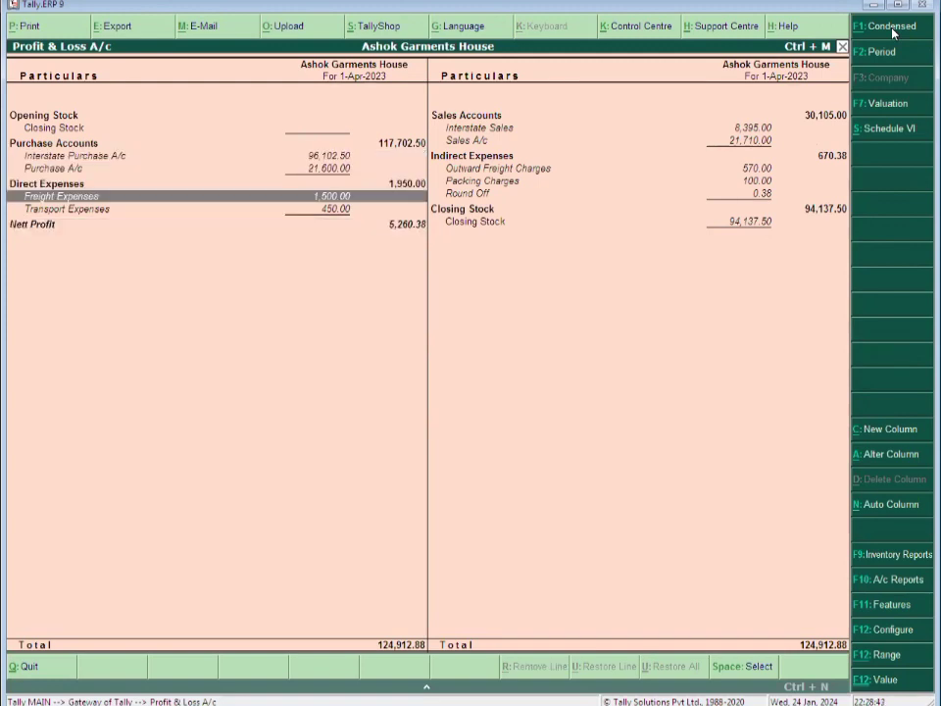
key(Down)
key(Right)
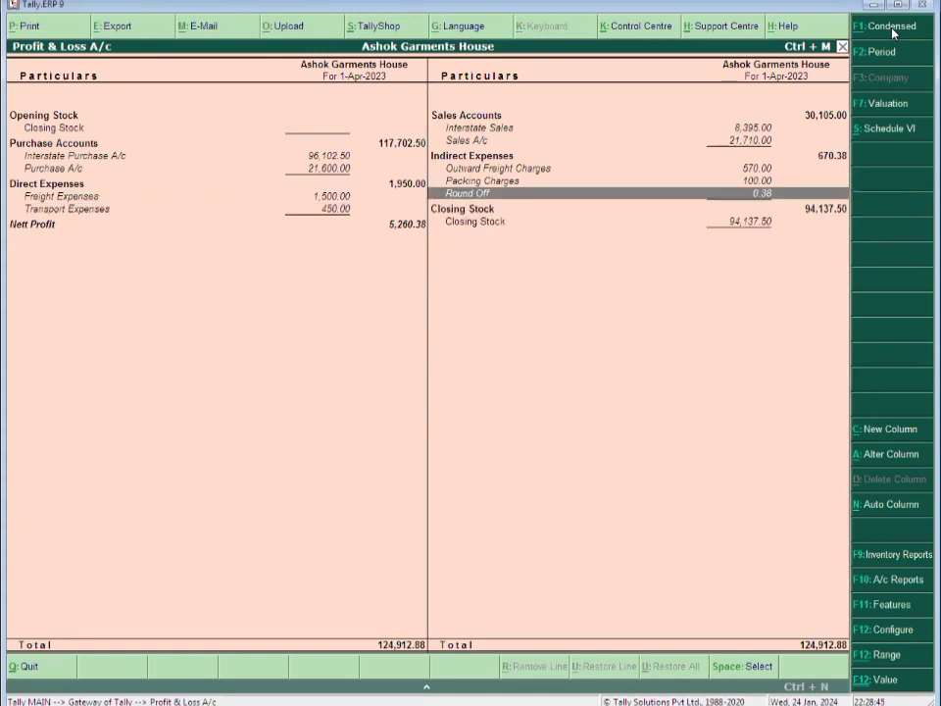
key(Up)
key(Up)
key(Down)
key(Down)
key(Up)
key(Down)
key(Up)
key(Down)
key(Up)
key(Up)
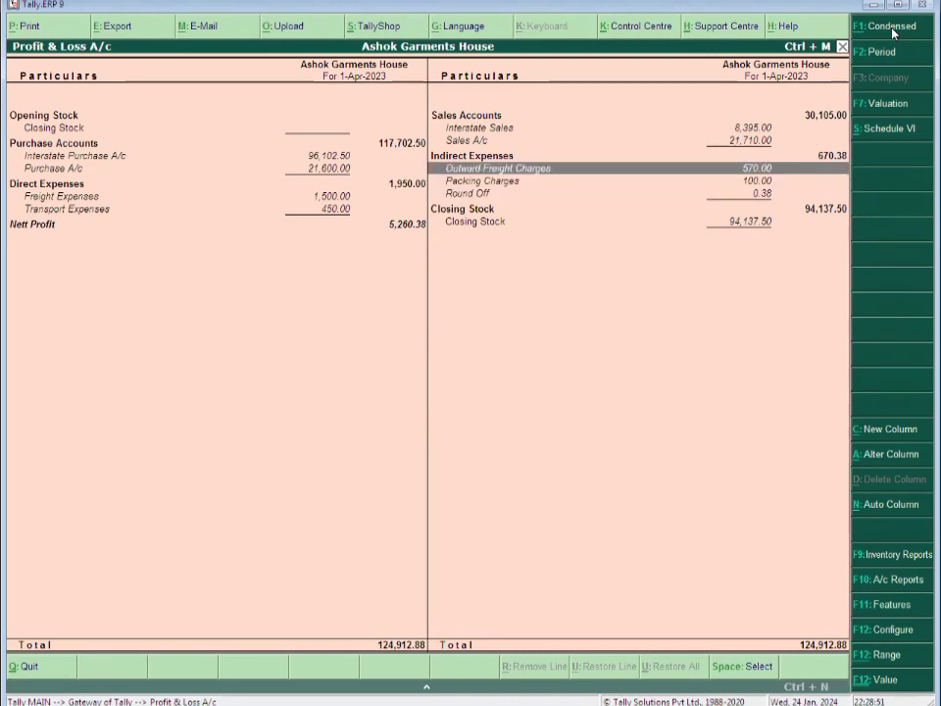
key(Down)
key(Down)
key(Up)
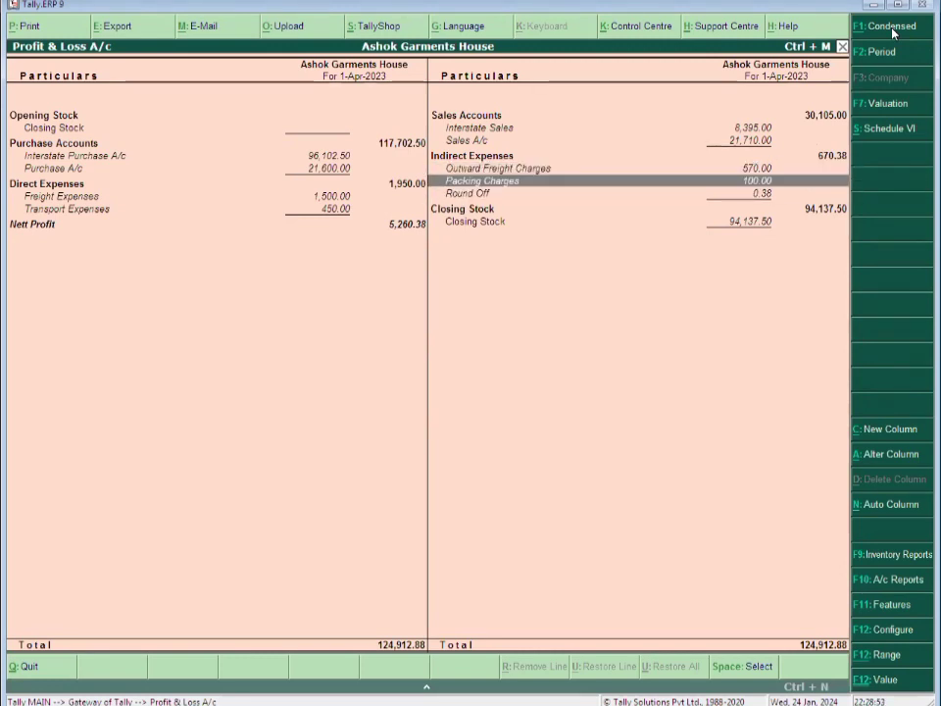
key(Up)
key(Down)
key(Down)
key(Up)
key(Up)
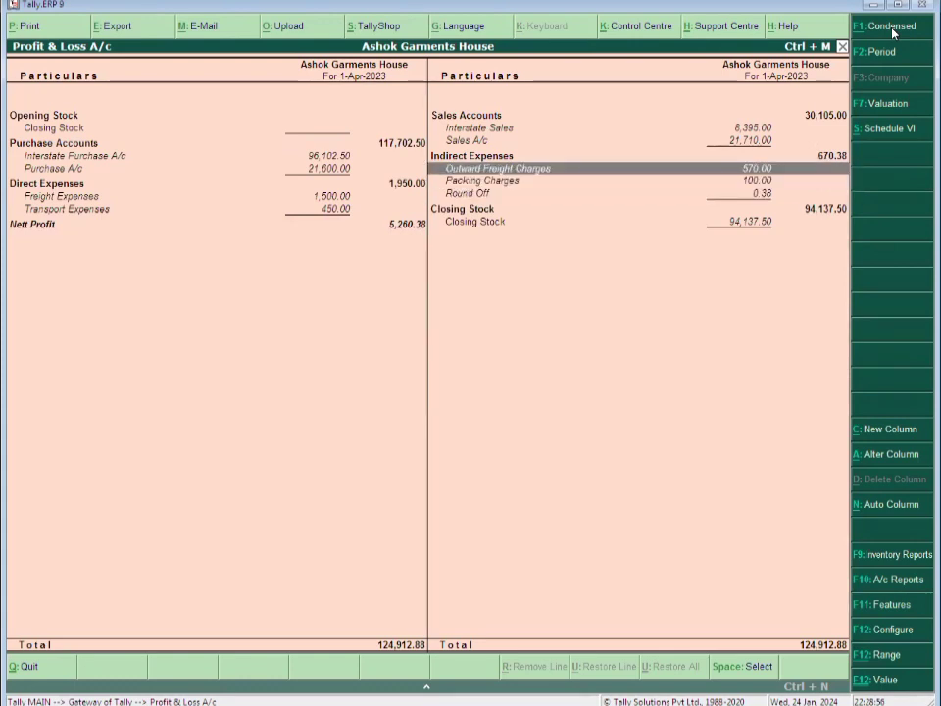
key(Down)
key(Down)
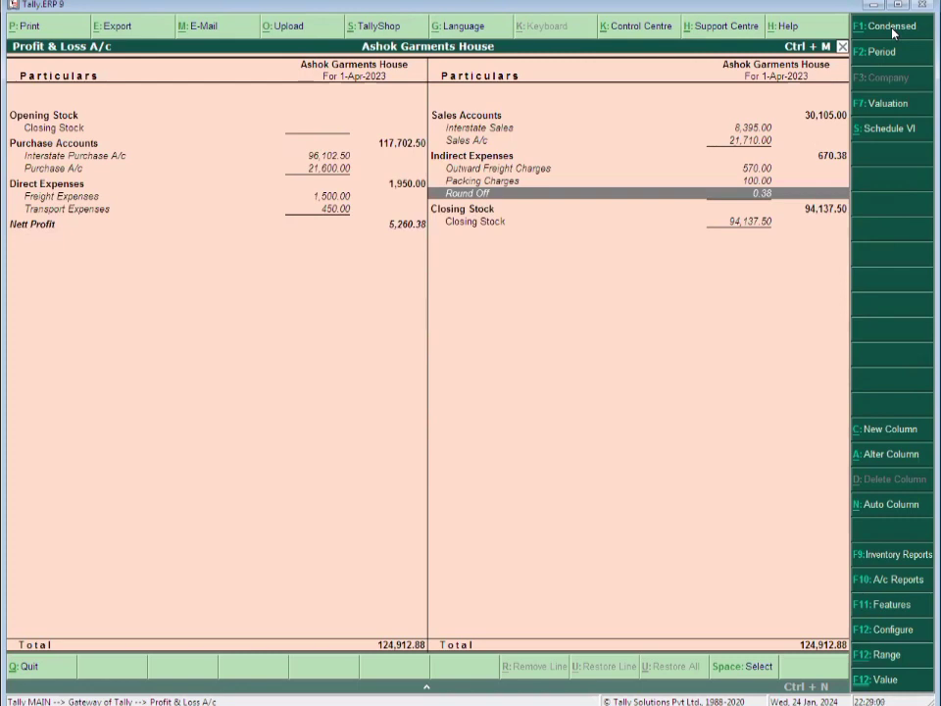
key(Up)
key(Up)
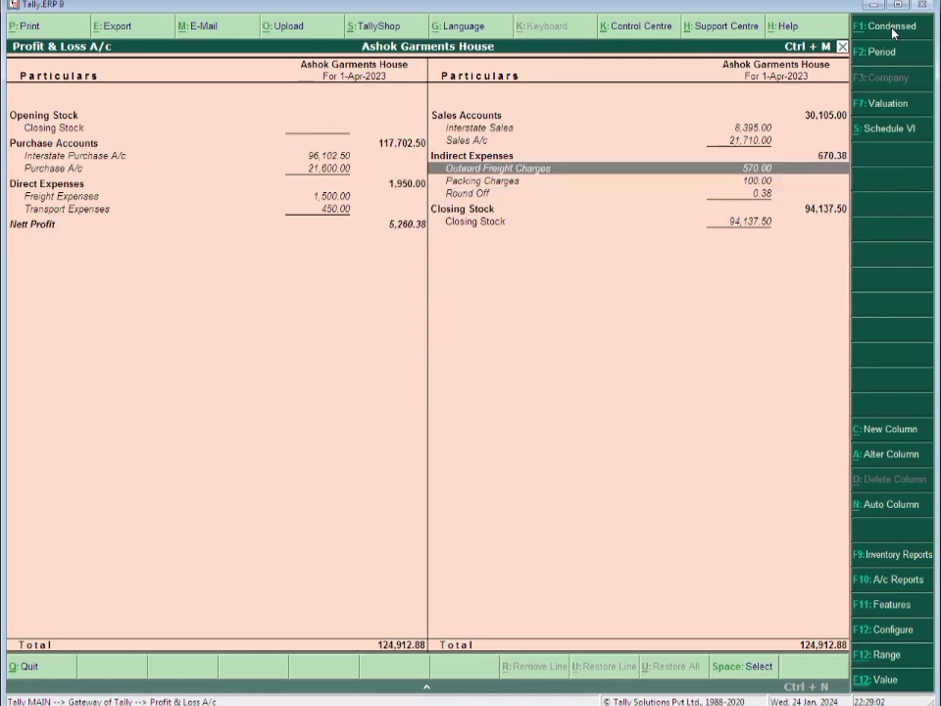
key(Down)
key(Up)
key(Up)
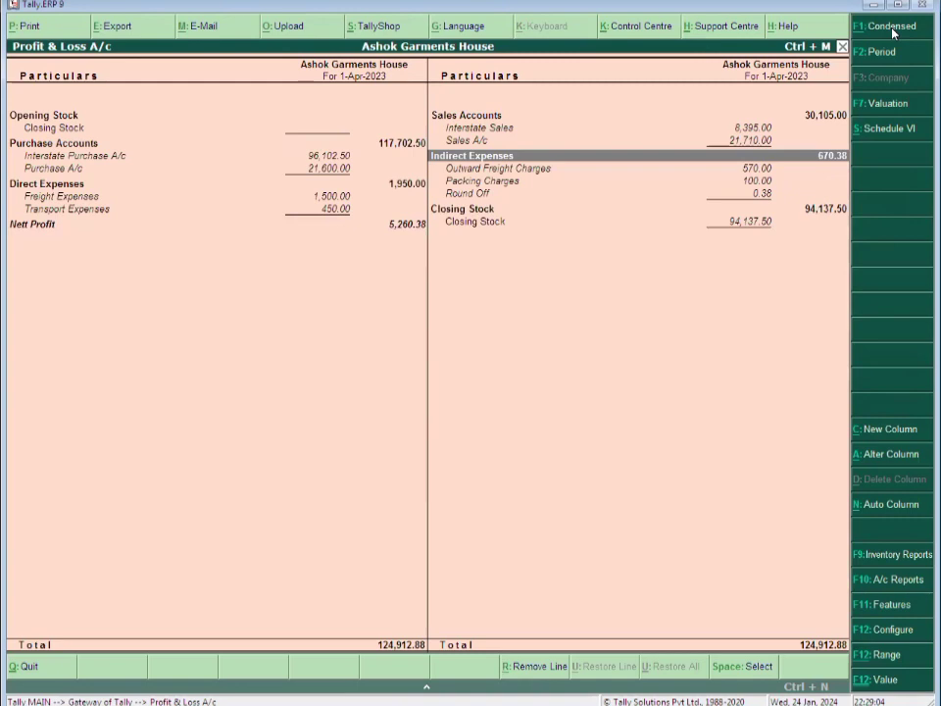
key(Down)
key(Down)
key(Up)
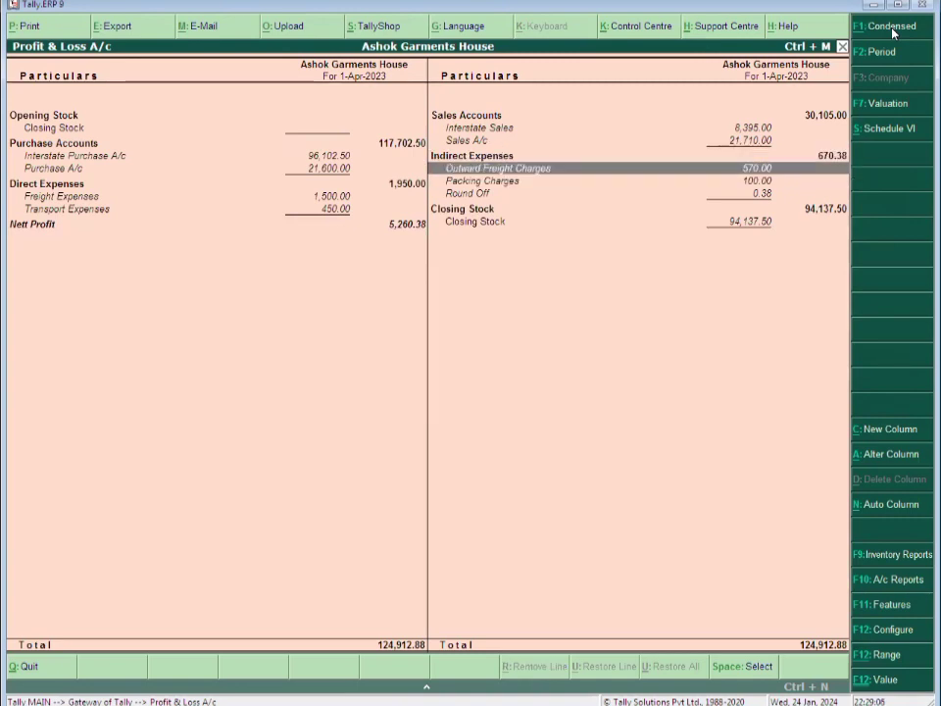
key(Down)
key(Down)
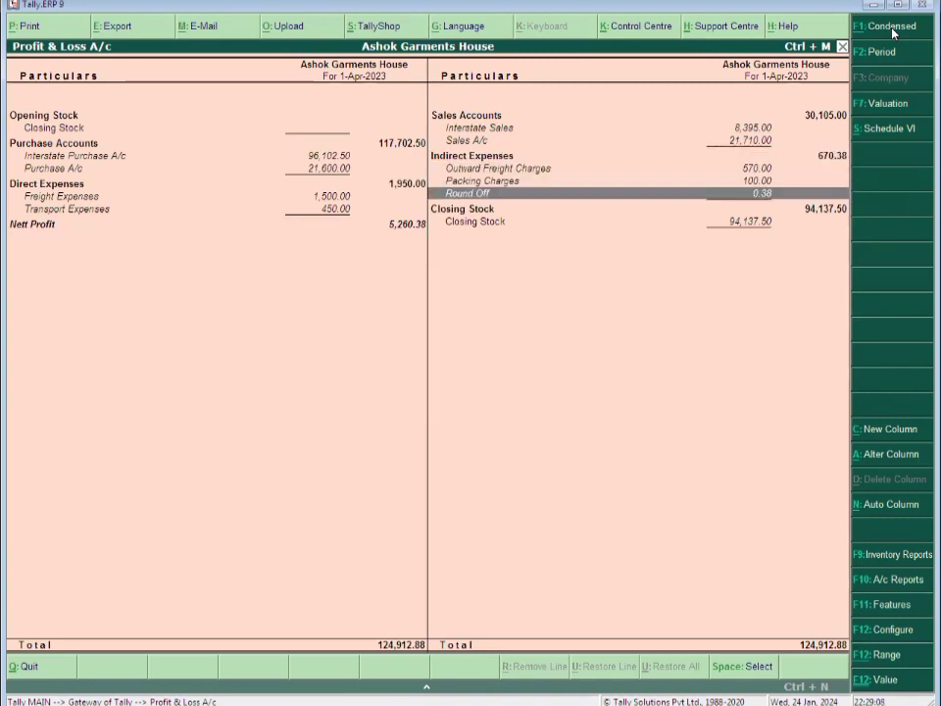
key(Up)
key(Up)
key(Up)
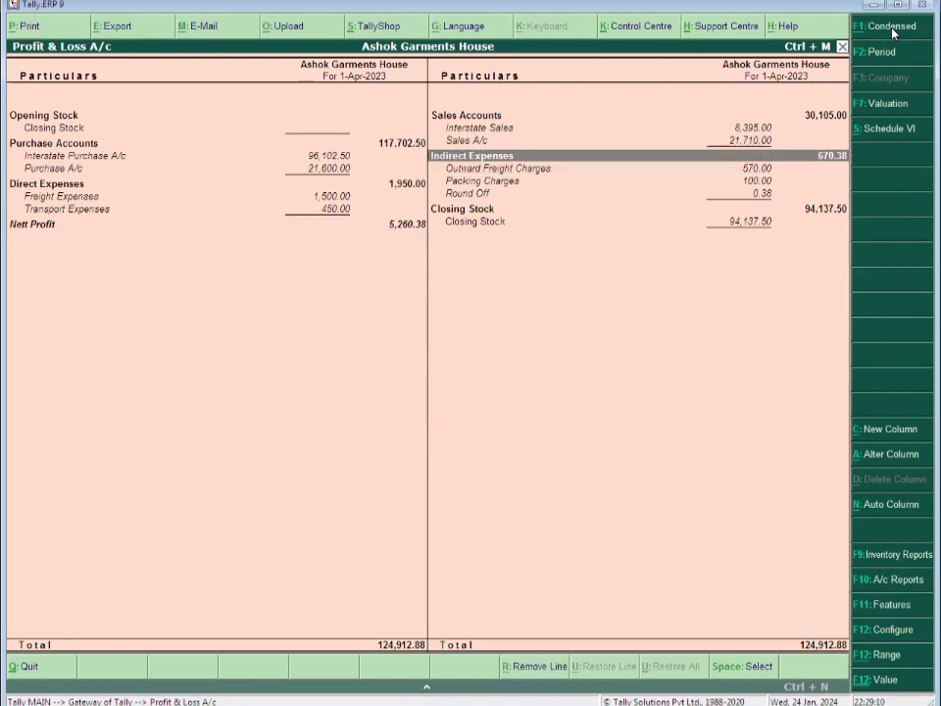
Set Show with Gross Profit to Yes in the Profit & Loss A/c configuration
key(F12)
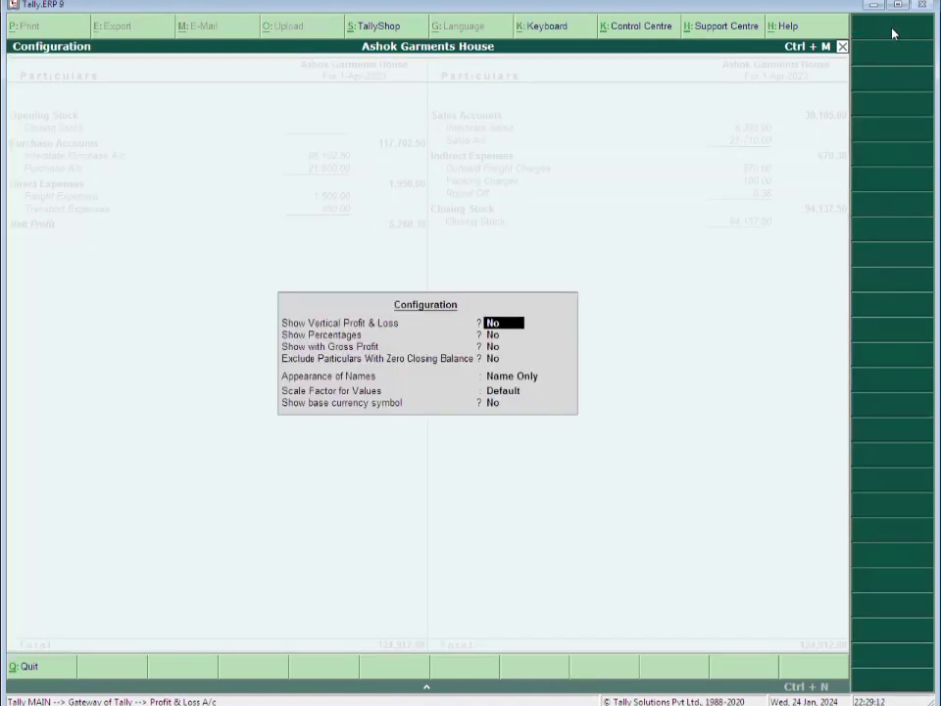
key(Return)
key(Return)
key(y)
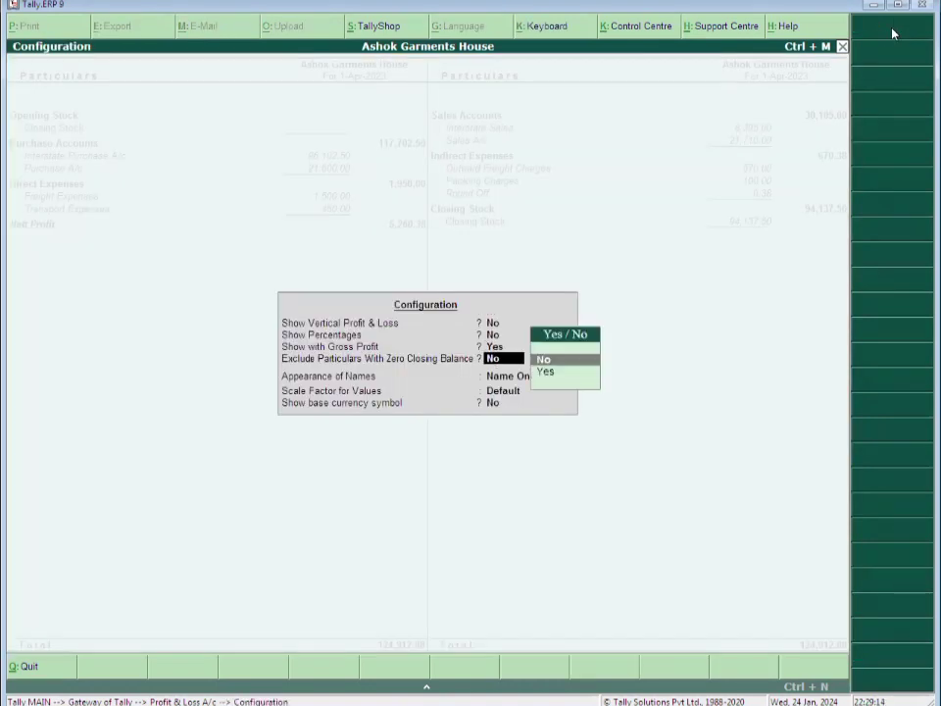
key(ctrl+a)
key(Down)
key(Down)
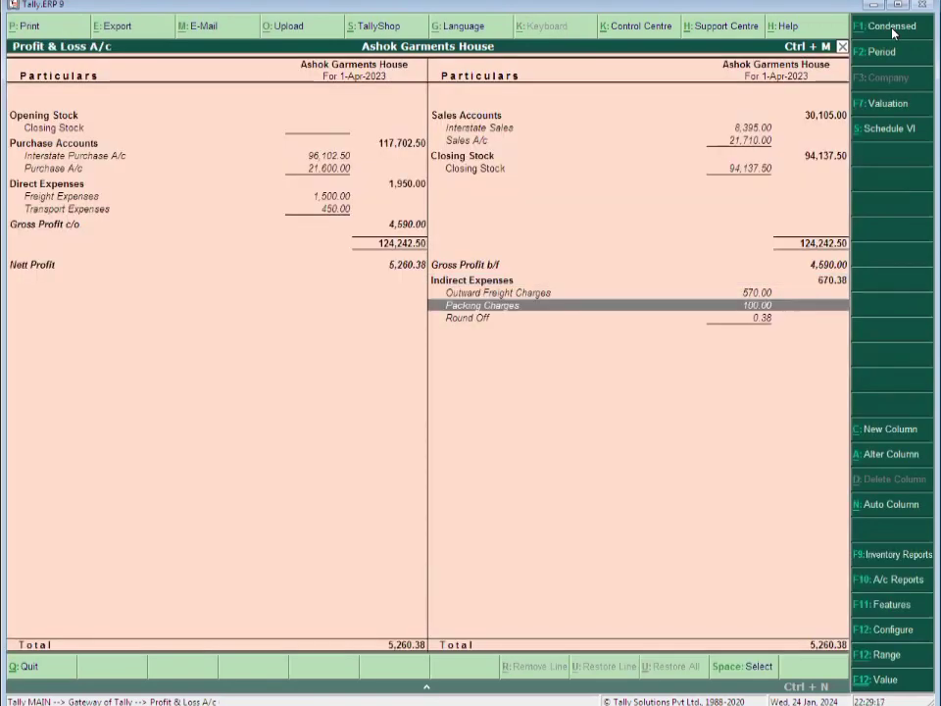
Compare the Interstate Sales and Sales A/c rows, then move to Closing Stock
key(Down)
key(Up)
key(Up)
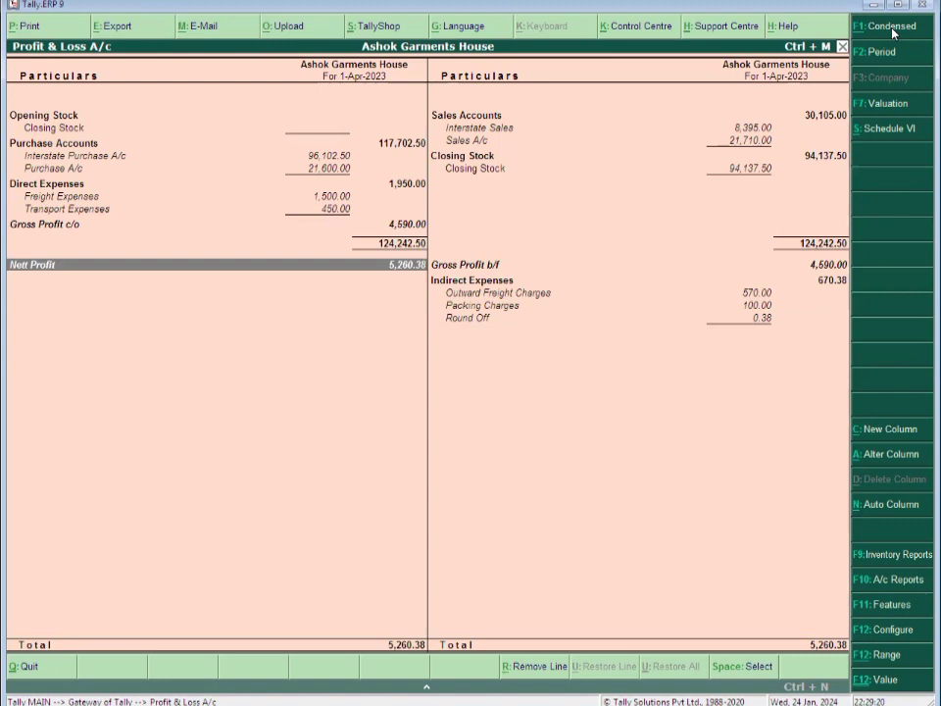
key(Up)
key(Up)
key(Up)
key(Up)
key(Up)
key(Up)
key(Right)
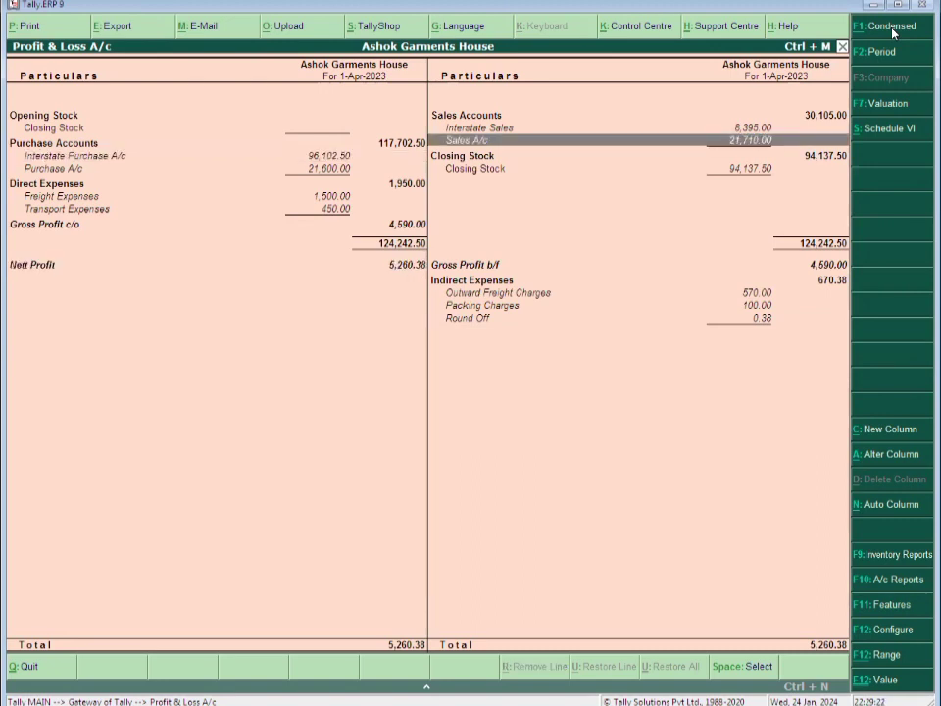
key(Up)
key(Down)
key(Up)
key(Down)
key(Up)
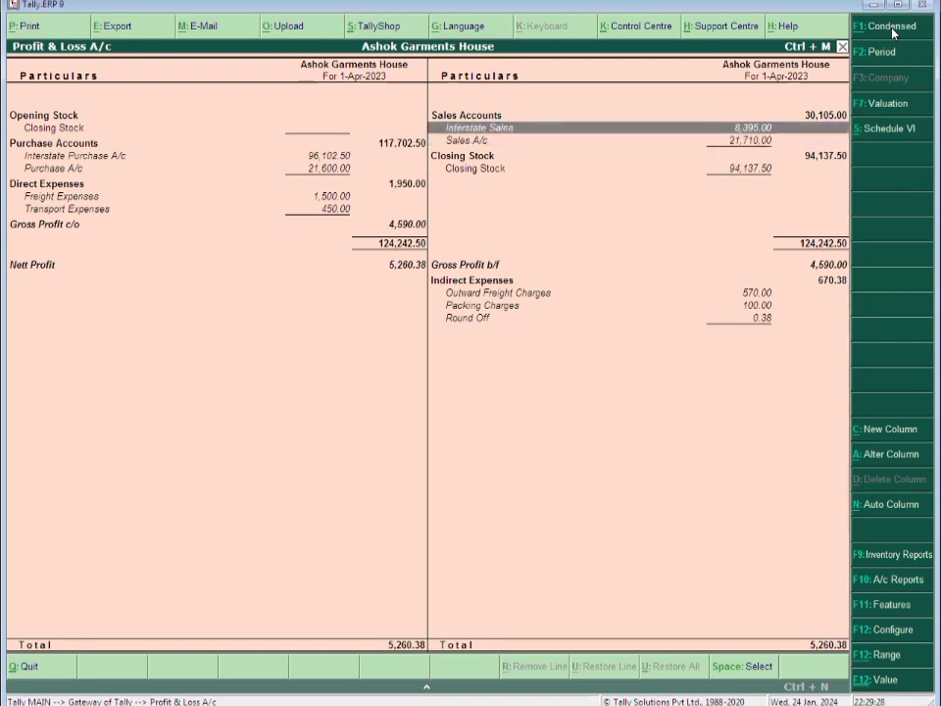
key(Down)
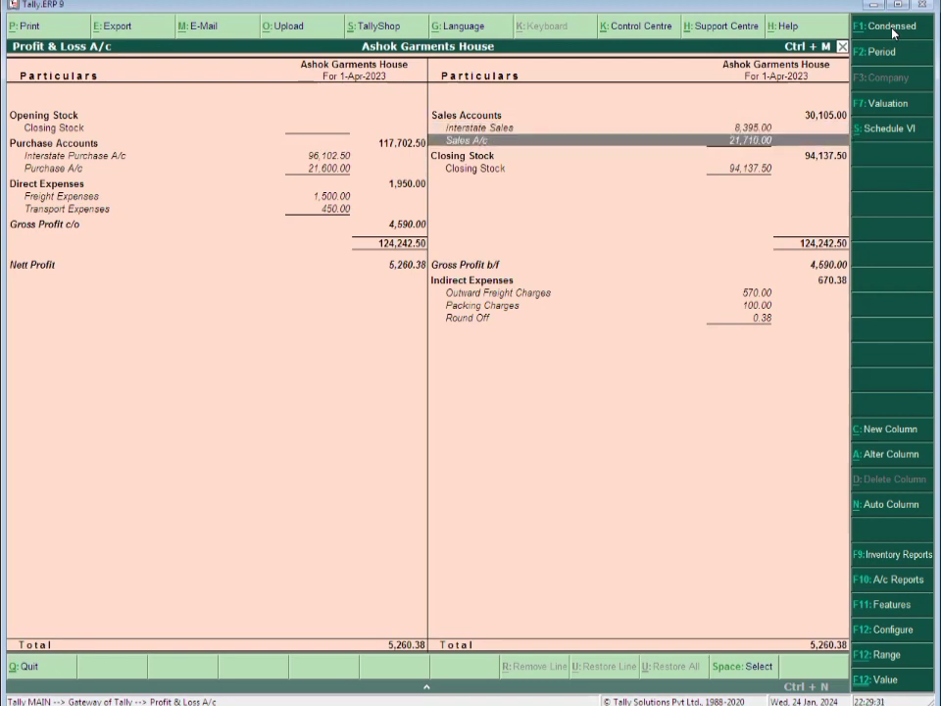
key(Up)
key(Down)
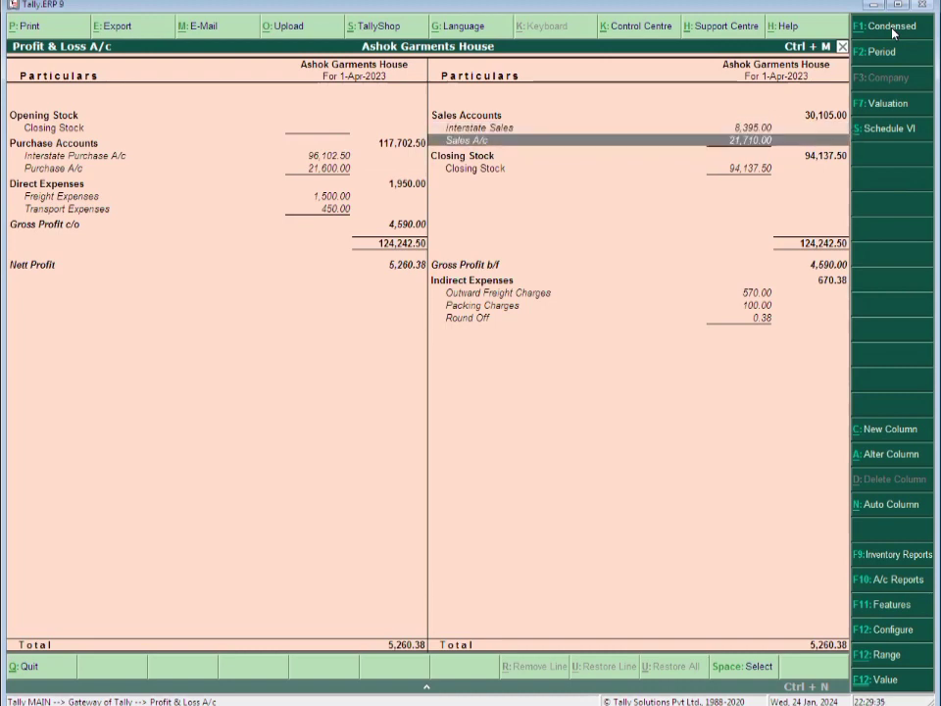
key(Up)
key(Down)
key(Up)
key(Down)
key(Up)
key(Down)
key(Down)
key(Down)
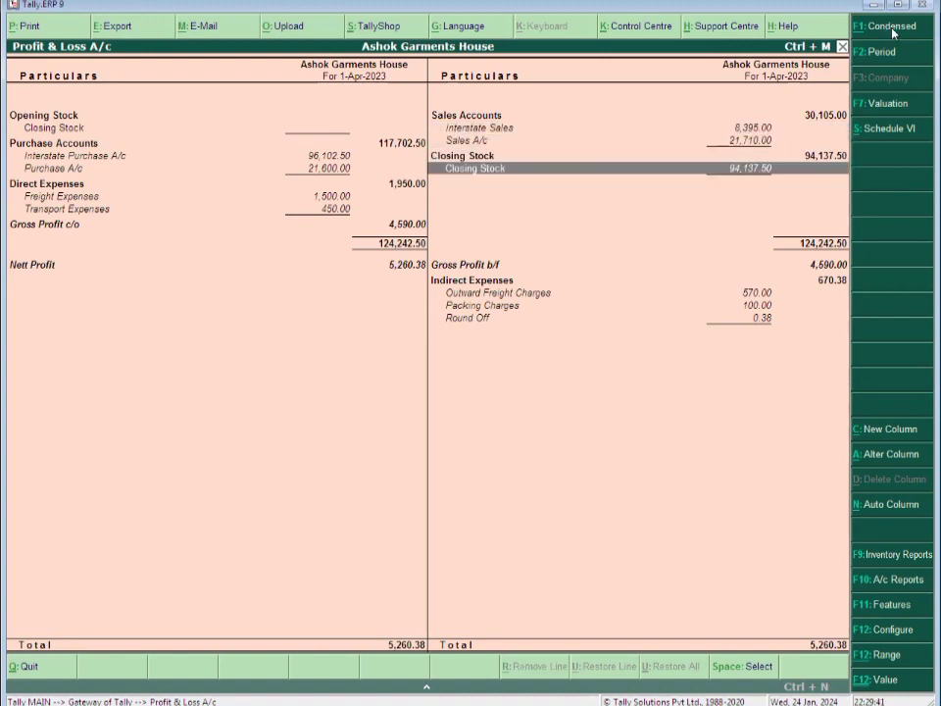
Open the Closing Stock Stock Summary with inwards/outwards and consumption & gross profit columns on
key(Return)
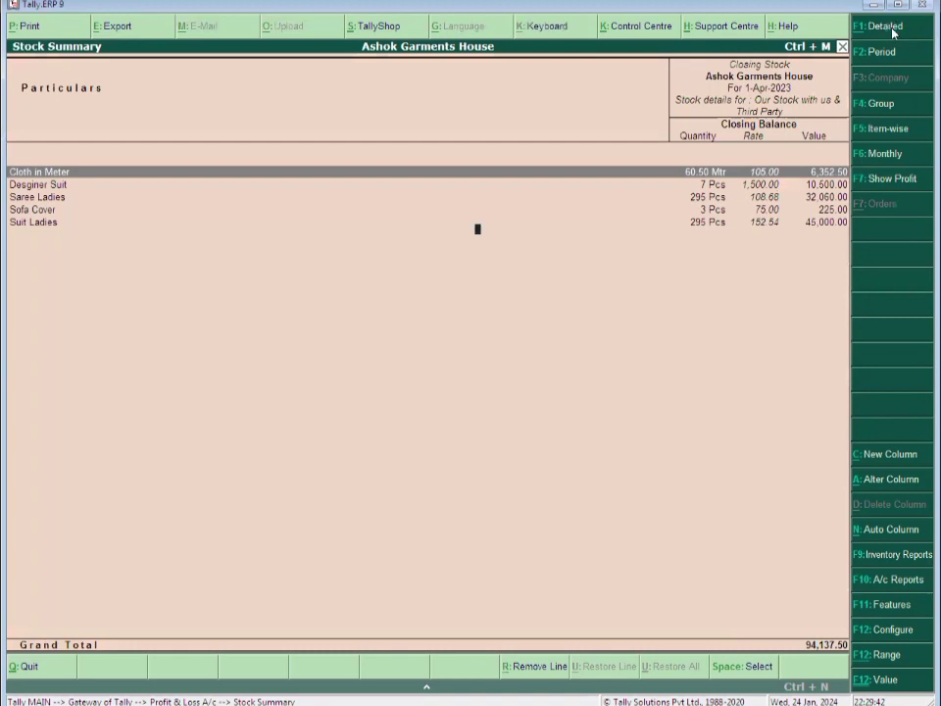
key(F12)
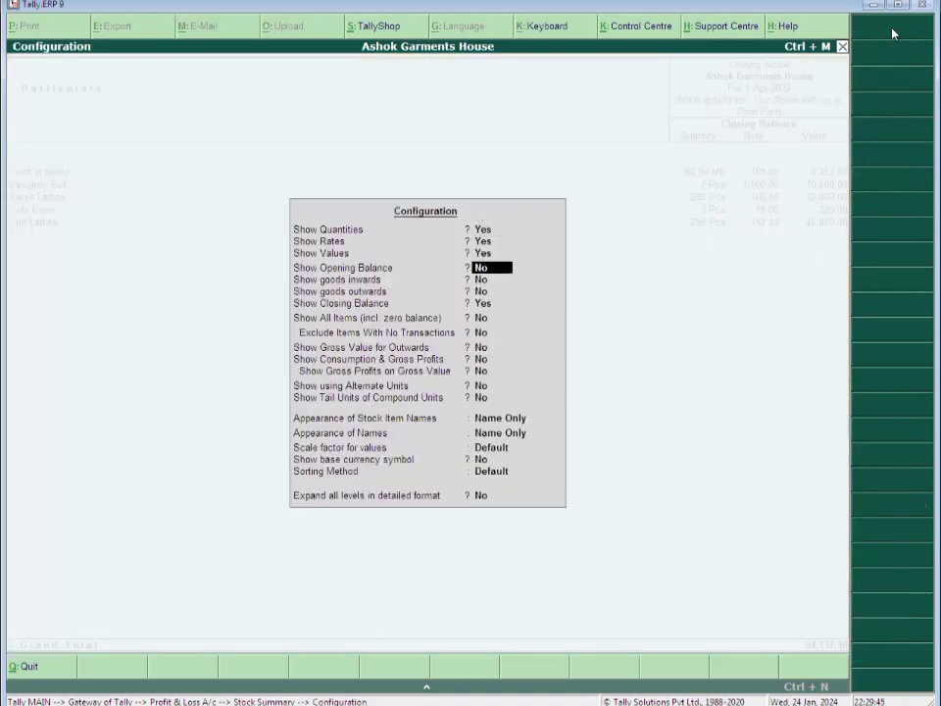
key(Return)
key(y)
key(Return)
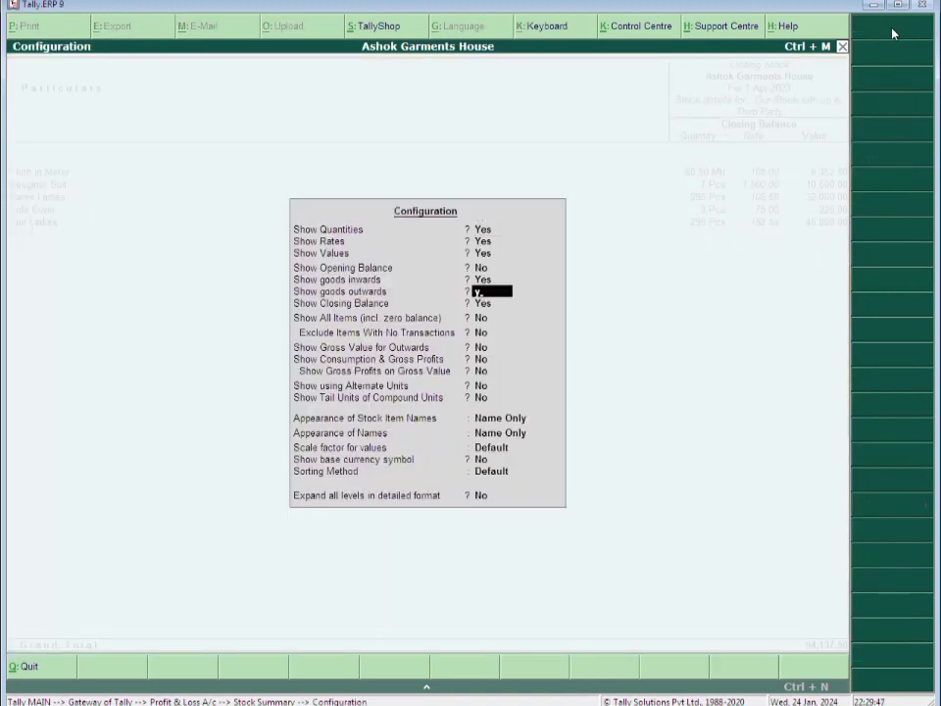
key(y)
key(Return)
key(Return)
key(Return)
key(Return)
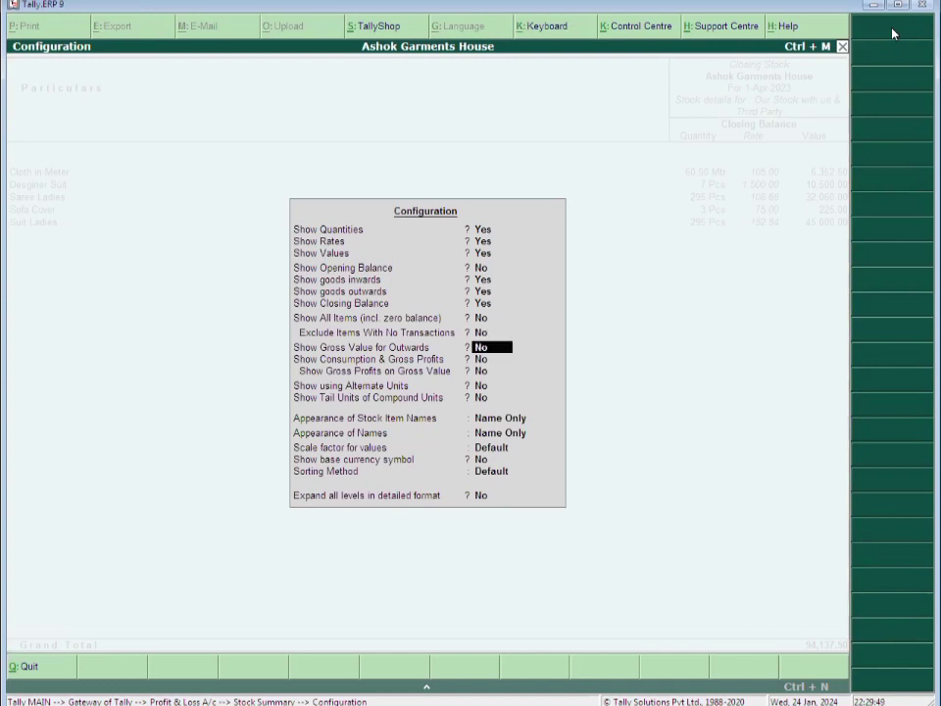
key(Return)
key(y)
key(Return)
key(Return)
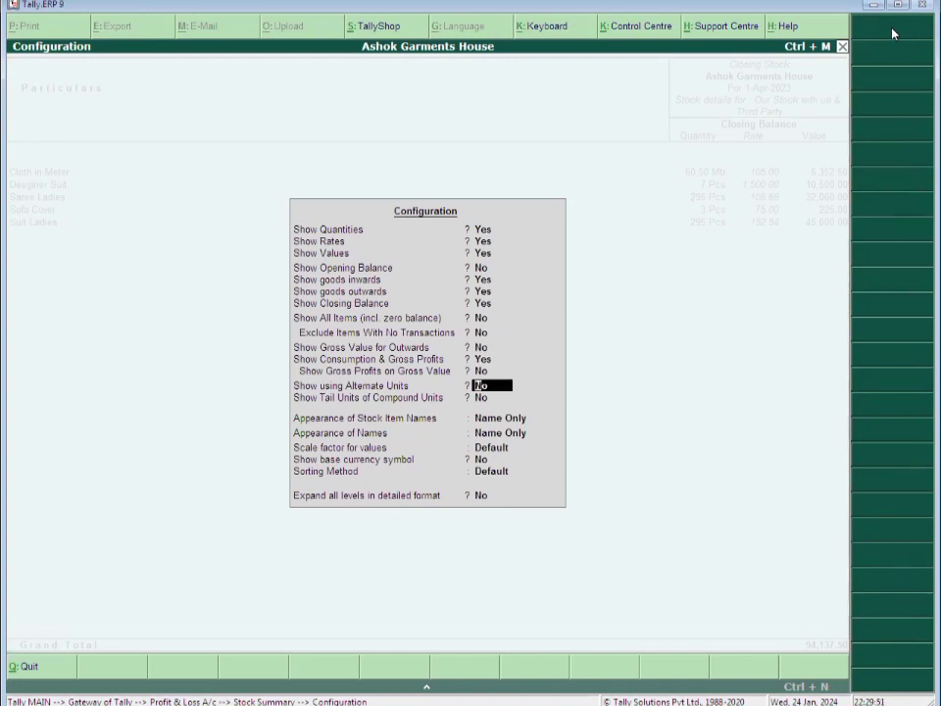
key(ctrl+a)
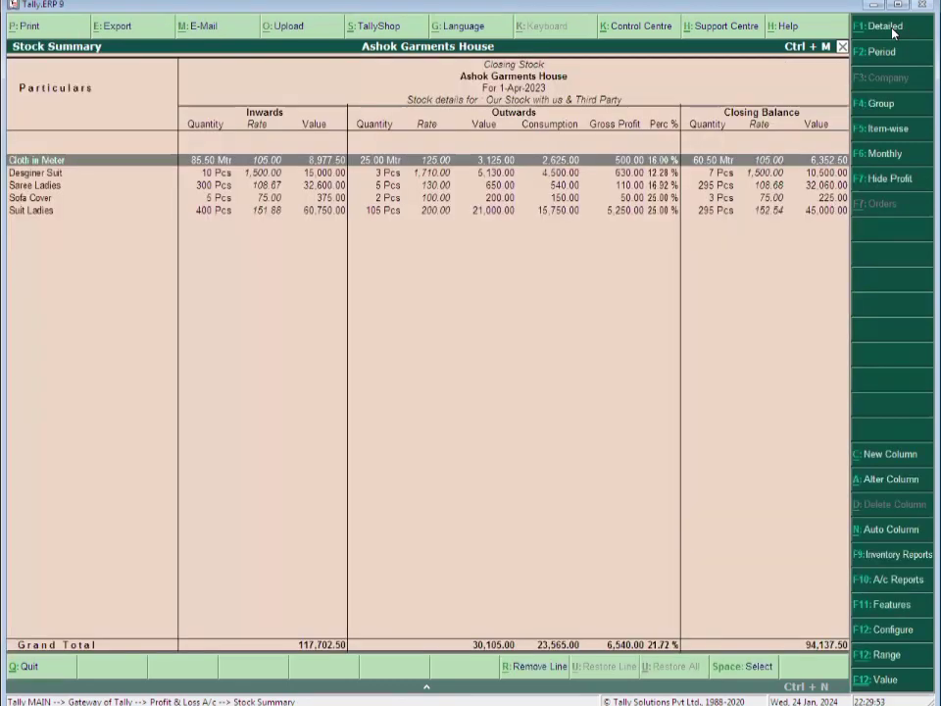
Review item gross profits totalling 6,540.00, then return to the Profit & Loss A/c
key(Down)
key(Down)
key(Down)
key(Up)
key(Up)
key(Up)
key(Down)
key(Down)
key(Down)
key(Down)
key(Up)
key(Up)
key(Up)
key(Up)
key(Escape)
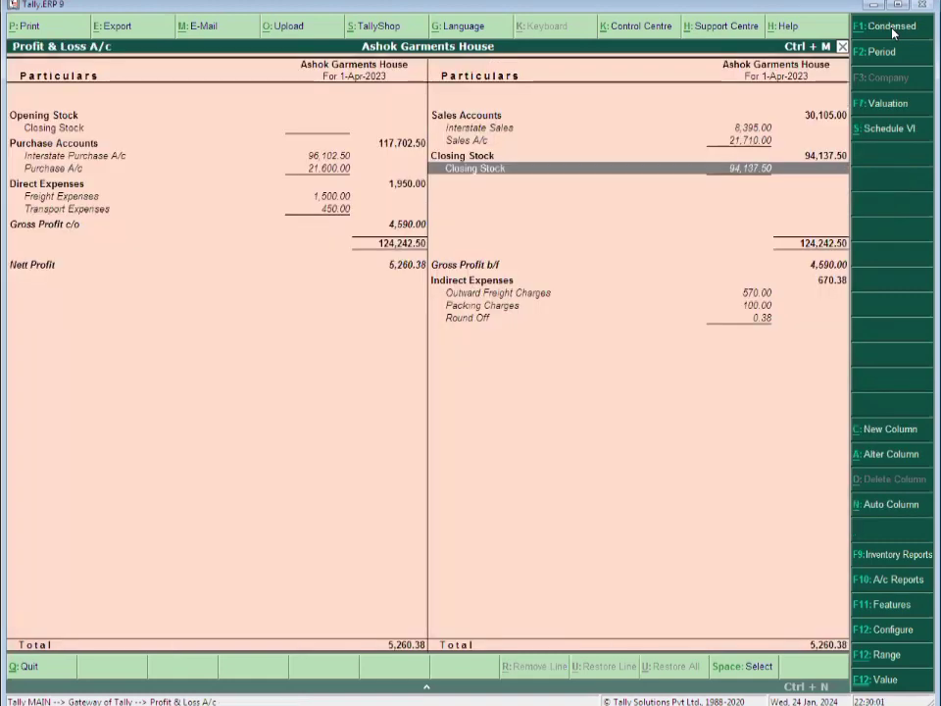
Turn on Show Percentages, then check Gross Profit c/o at 15.25% and Nett Profit at 17.47%
key(F12)
key(y)
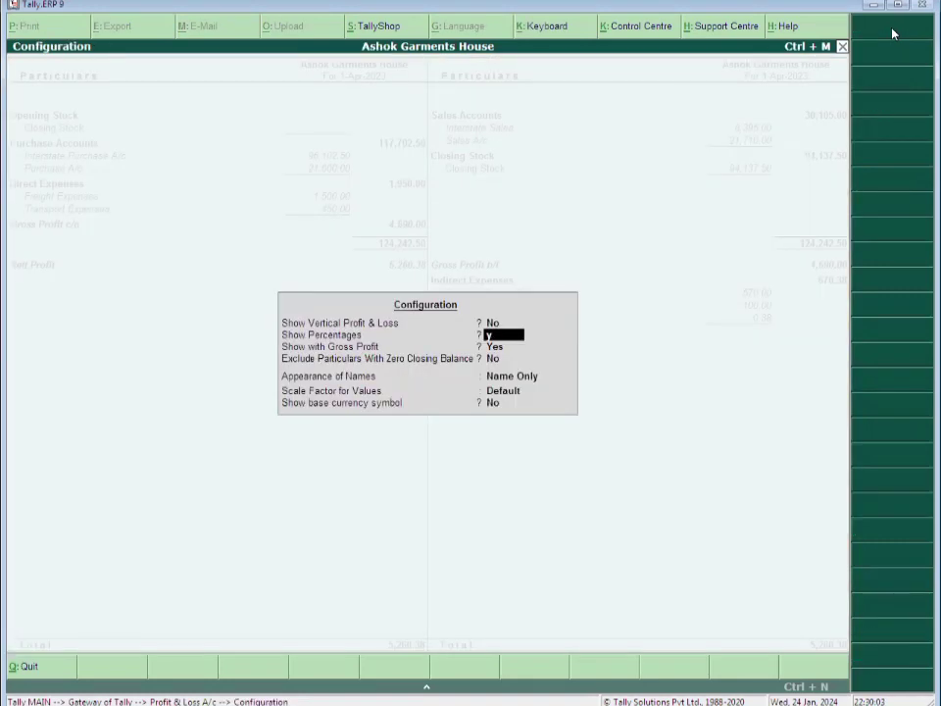
key(ctrl+a)
key(Down)
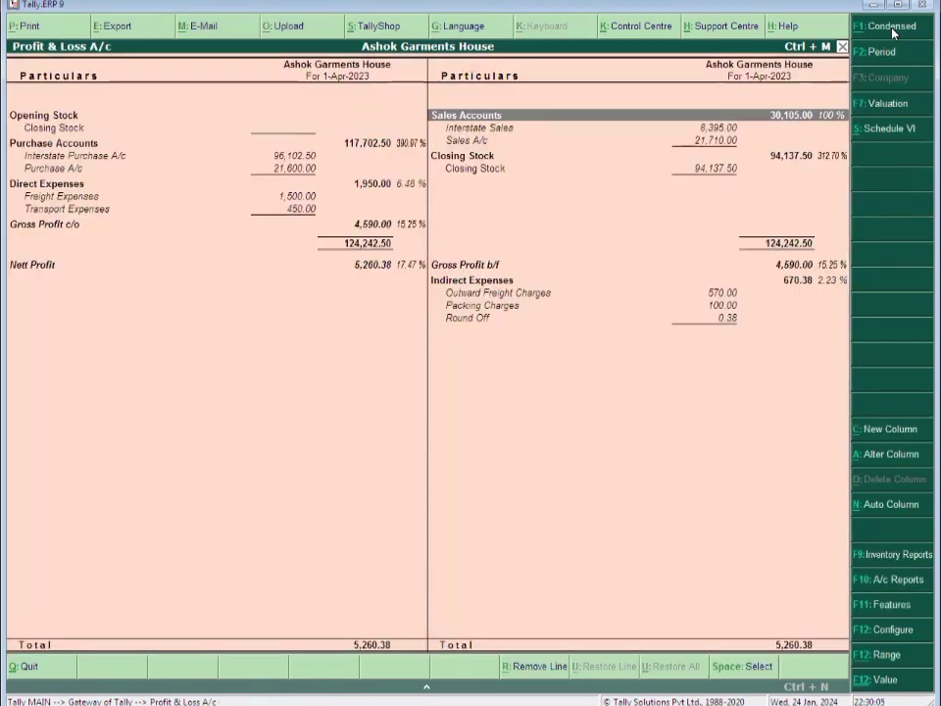
key(Down)
key(Down)
key(Down)
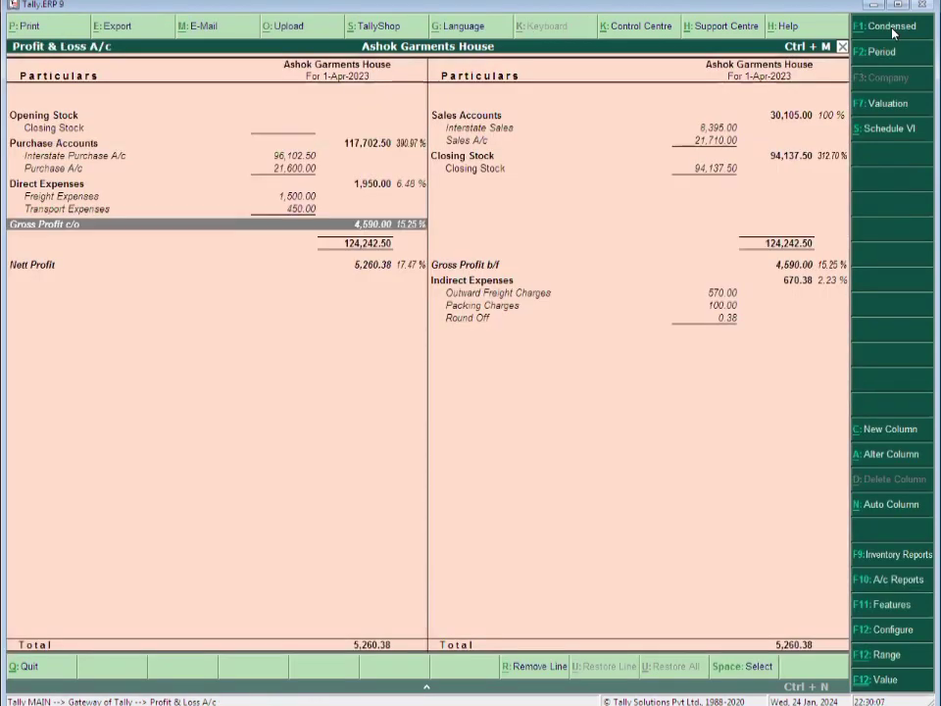
key(Down)
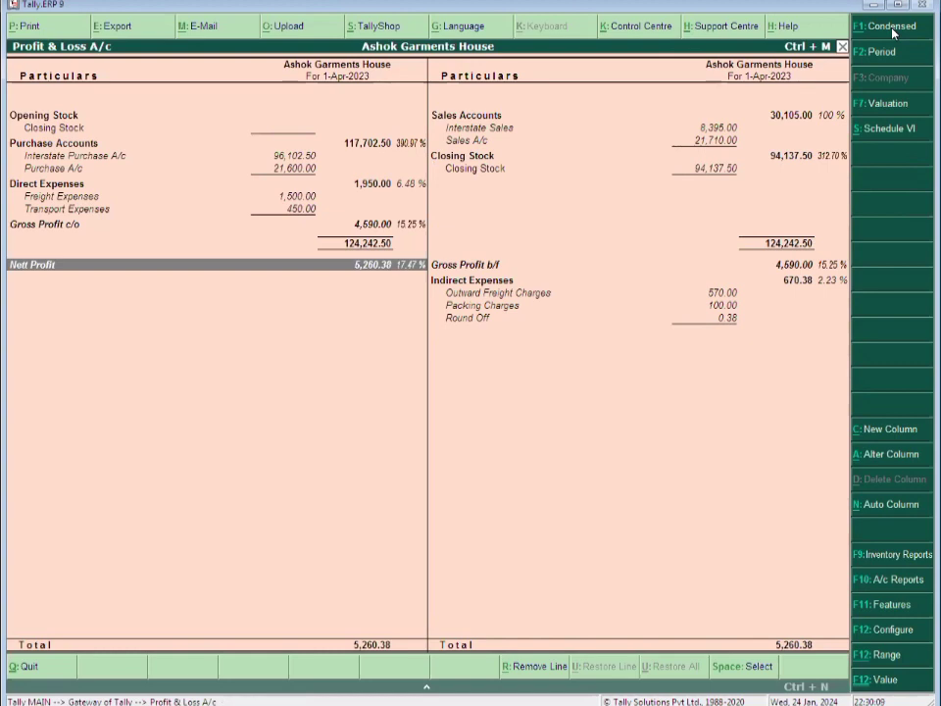
key(Up)
key(Down)
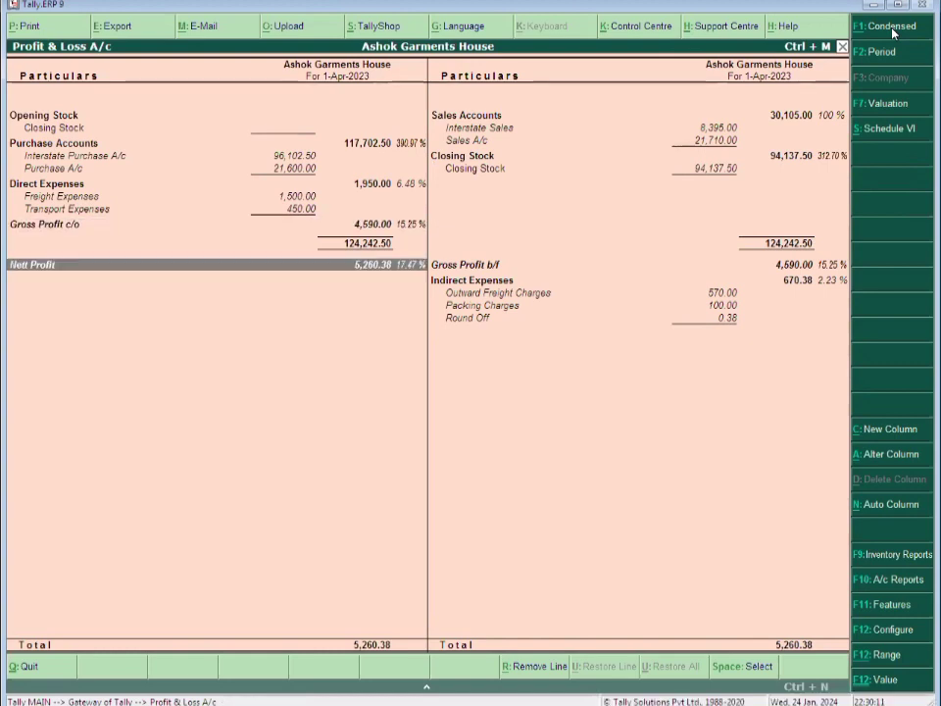